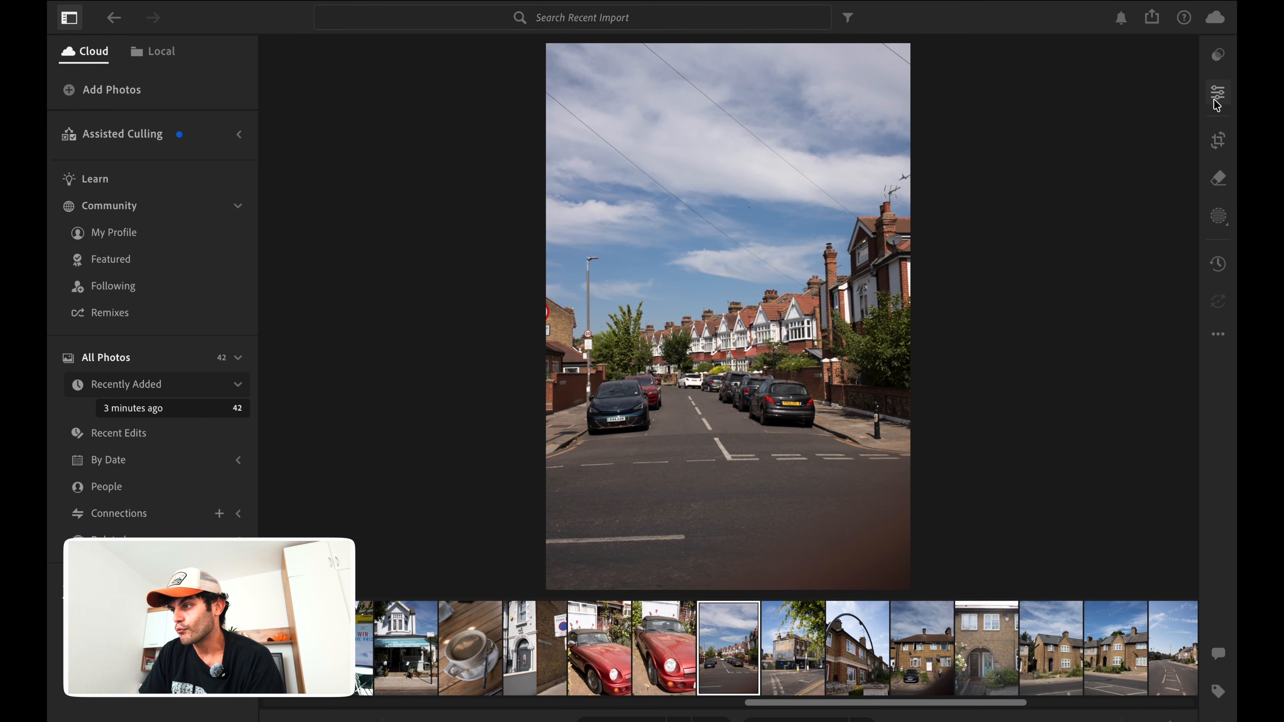
Step: Crop the street photo to a 4 x 5 aspect framing the sky, the row of houses and the tall brick house, and apply it
{"action": "left_click", "coordinate": [1219, 140]}
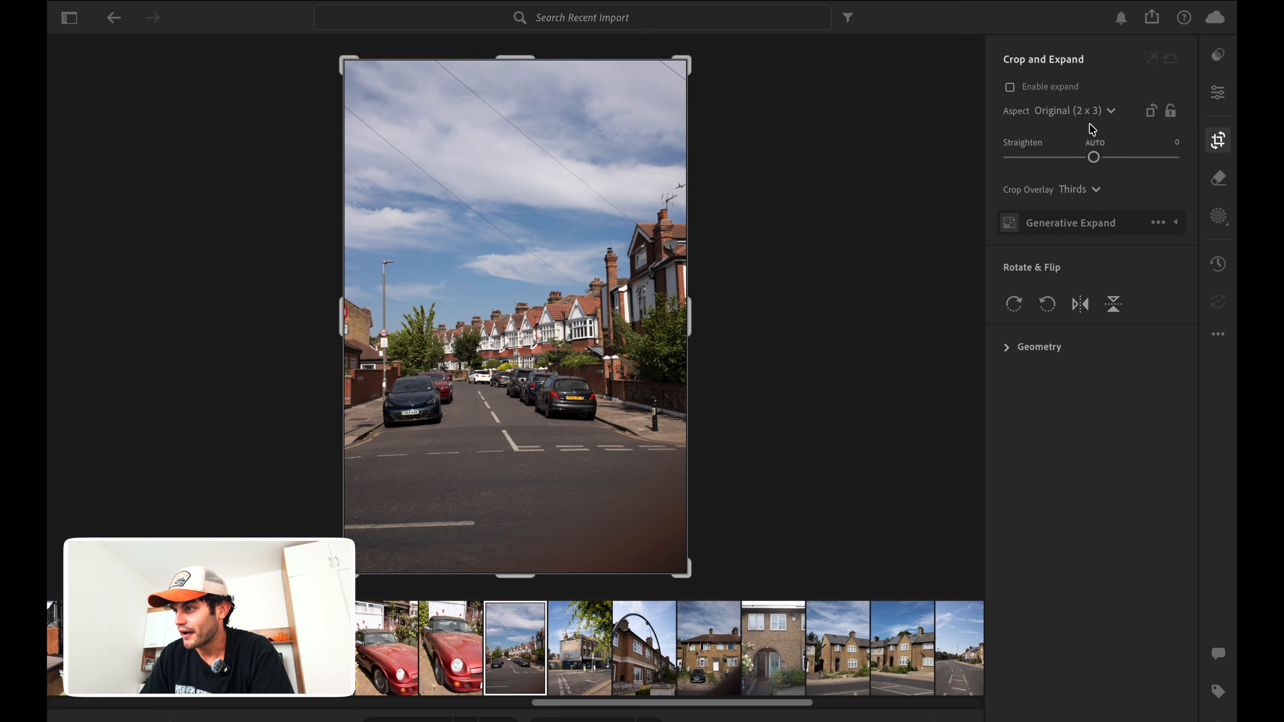
{"action": "left_click", "coordinate": [1119, 117]}
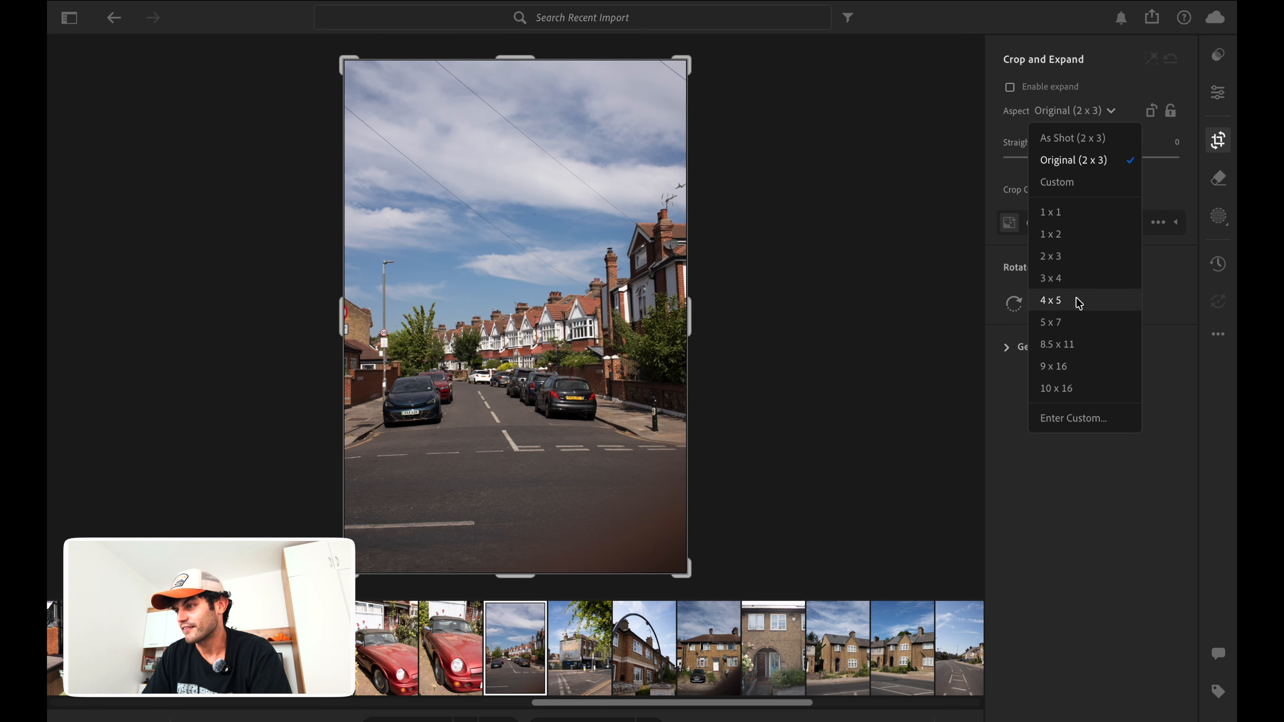
{"action": "left_click", "coordinate": [1061, 299]}
{"action": "left_click_drag", "start_coordinate": [352, 534], "coordinate": [402, 450]}
{"action": "mouse_move", "coordinate": [498, 364]}
{"action": "left_mouse_down"}
{"action": "mouse_move", "coordinate": [542, 326]}
{"action": "mouse_move", "coordinate": [498, 352]}
{"action": "left_mouse_up"}
{"action": "left_click_drag", "start_coordinate": [414, 446], "coordinate": [414, 443]}
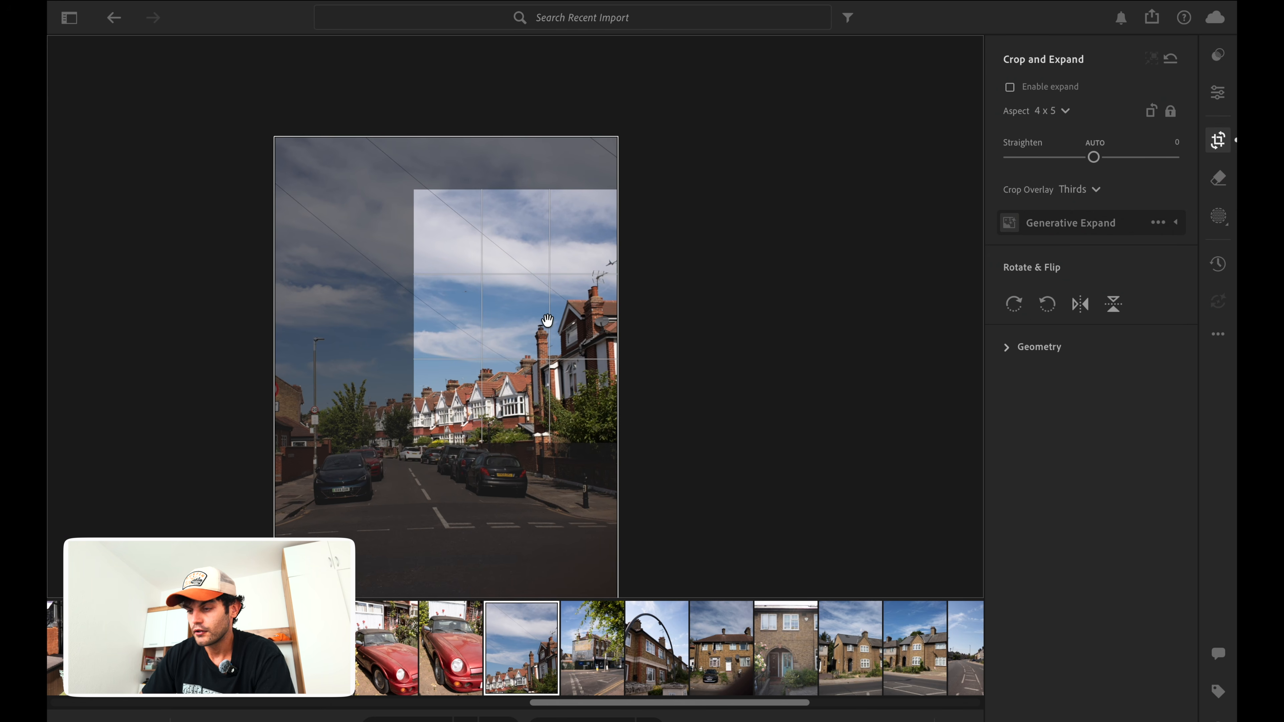
{"action": "key", "text": "e"}
Step: Browse the neighbouring photos in the filmstrip and return to the cropped street photo
{"action": "key", "text": "Right"}
{"action": "key", "text": "Right"}
{"action": "key", "text": "Right"}
{"action": "key", "text": "Right"}
{"action": "key", "text": "Right"}
{"action": "key", "text": "Left"}
{"action": "key", "text": "Left"}
{"action": "key", "text": "Left"}
{"action": "key", "text": "Left"}
{"action": "key", "text": "Left"}
{"action": "key", "text": "Left"}
{"action": "key", "text": "Left"}
{"action": "key", "text": "Left"}
{"action": "scroll", "coordinate": [527, 624], "scroll_direction": "right", "scroll_amount": 3}
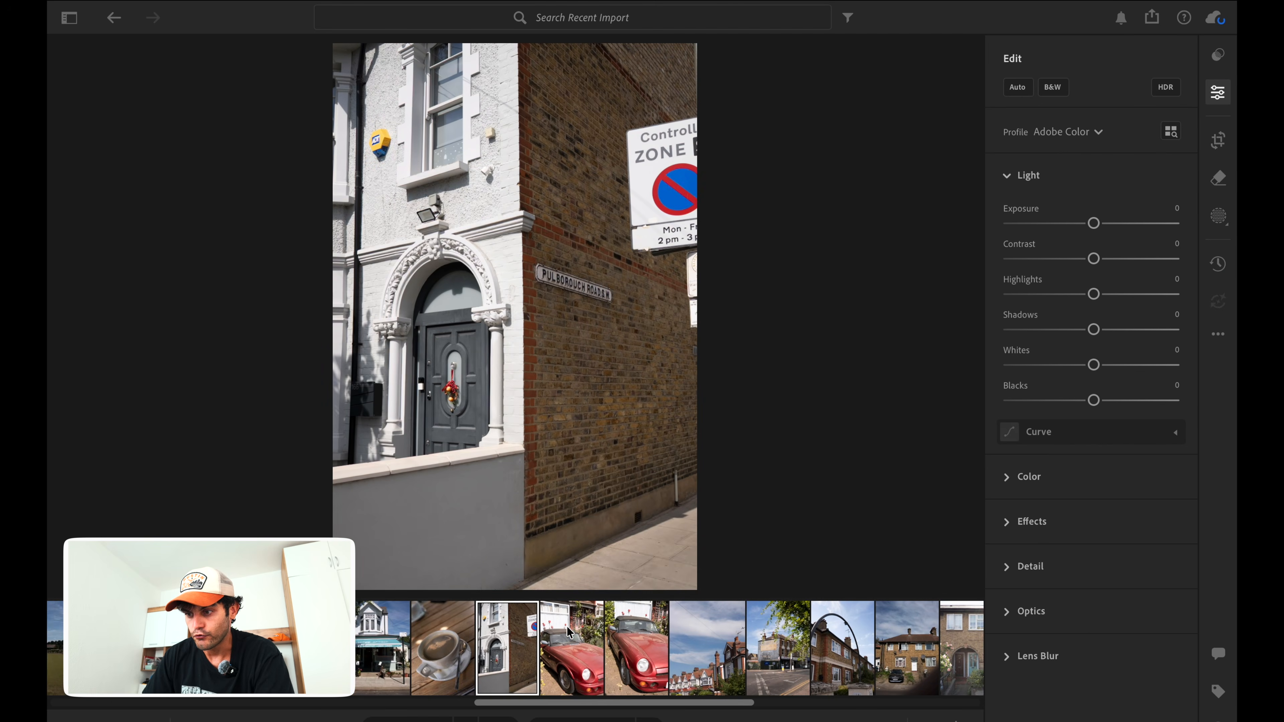
{"action": "left_click", "coordinate": [632, 649]}
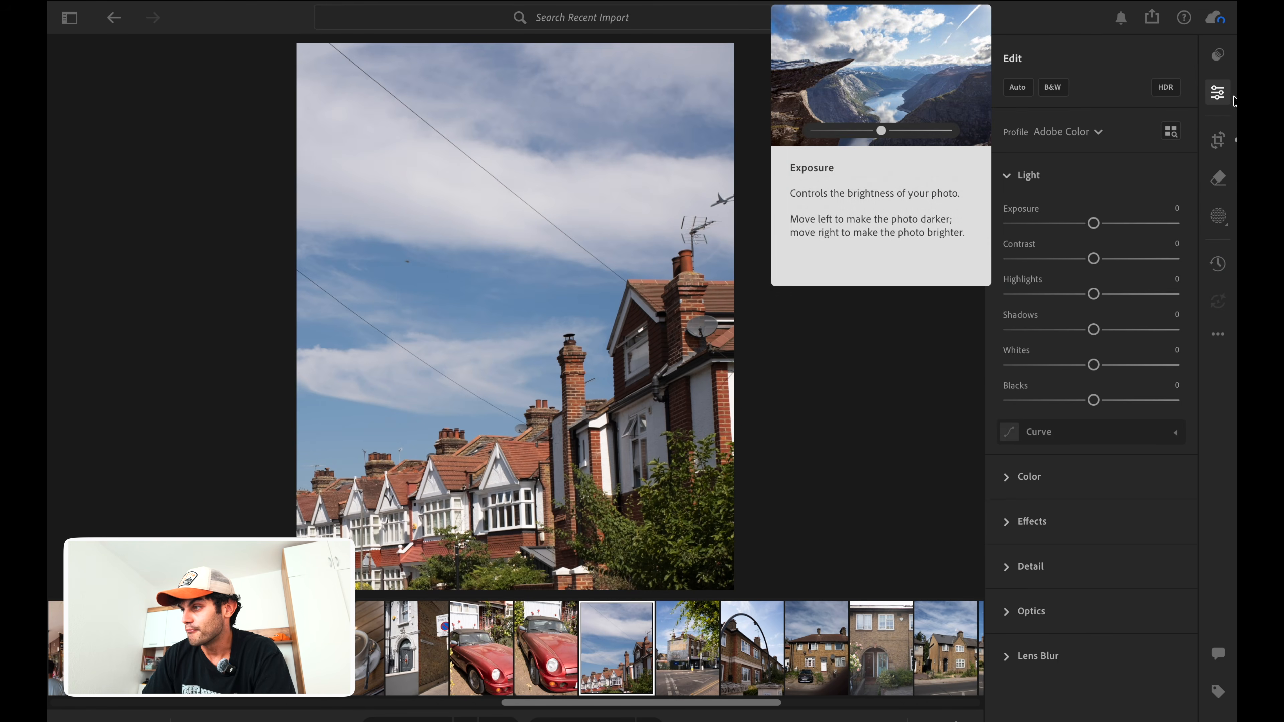
Step: Straighten the cropped street photo by +1.00, dismiss the Generative Expand tour and return to the editing adjustments
{"action": "left_click", "coordinate": [1222, 146]}
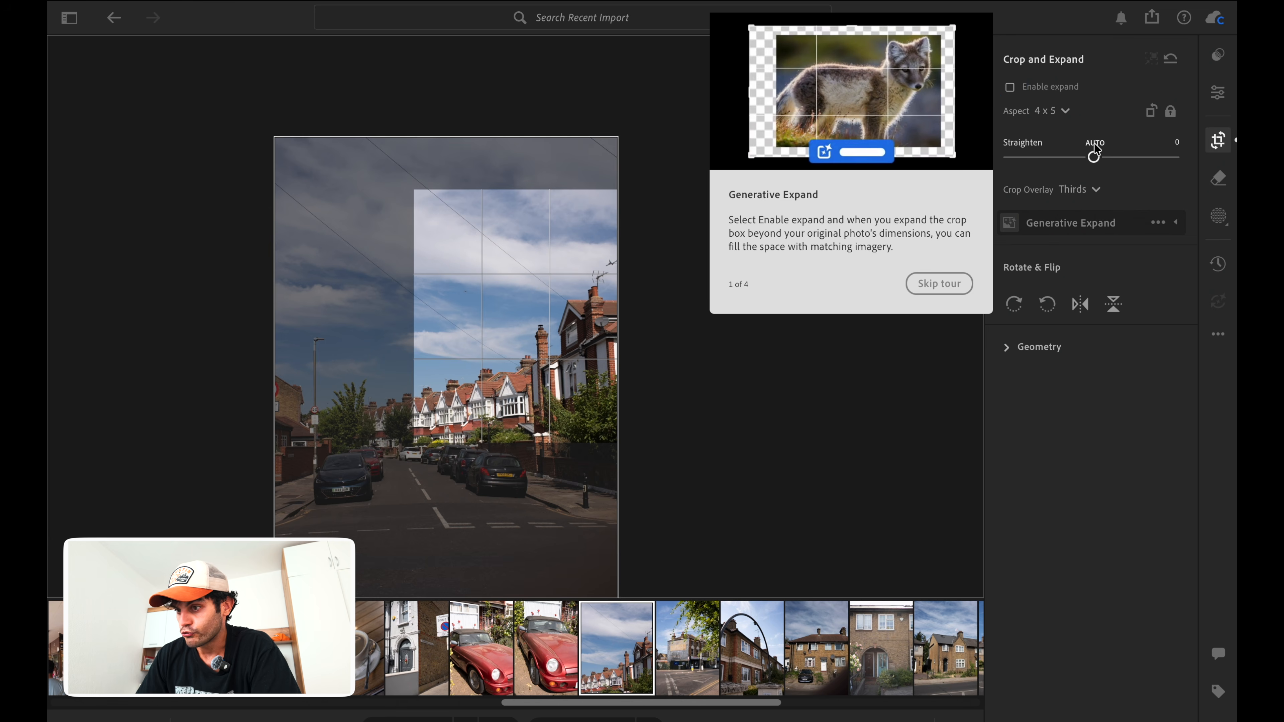
{"action": "left_click_drag", "start_coordinate": [1094, 157], "coordinate": [1096, 156]}
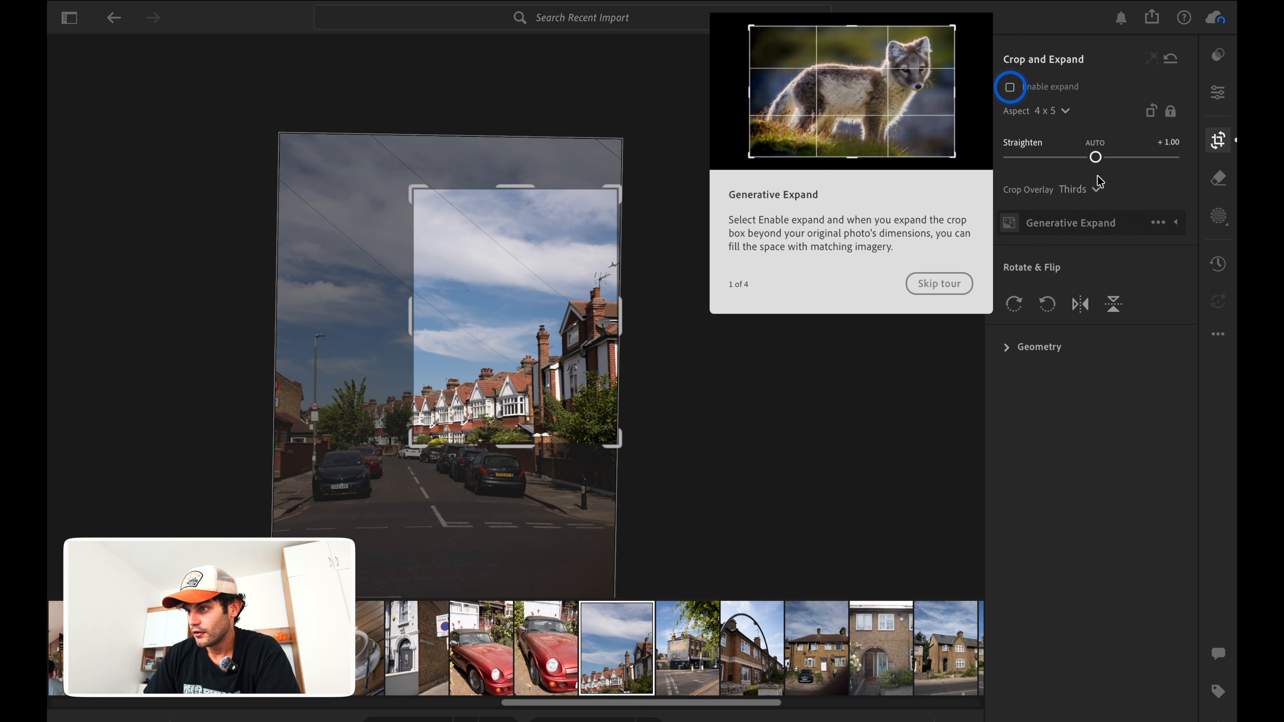
{"action": "left_click", "coordinate": [925, 284]}
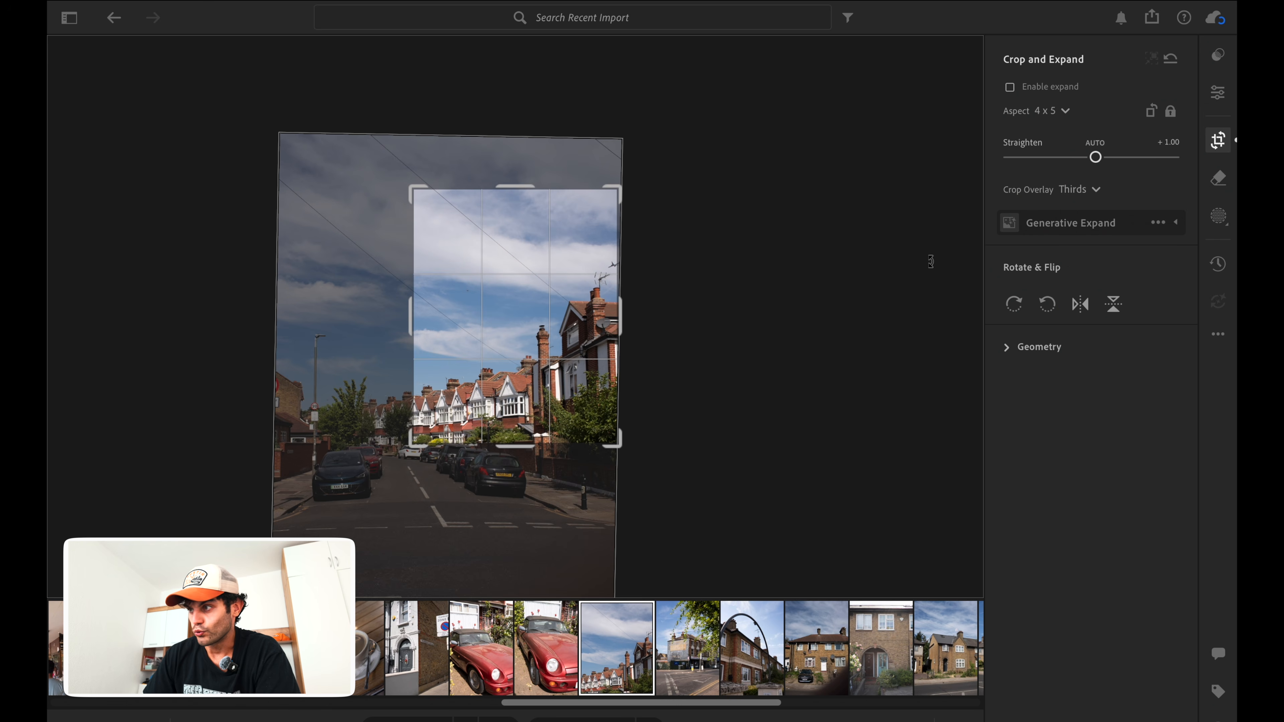
{"action": "key", "text": "e"}
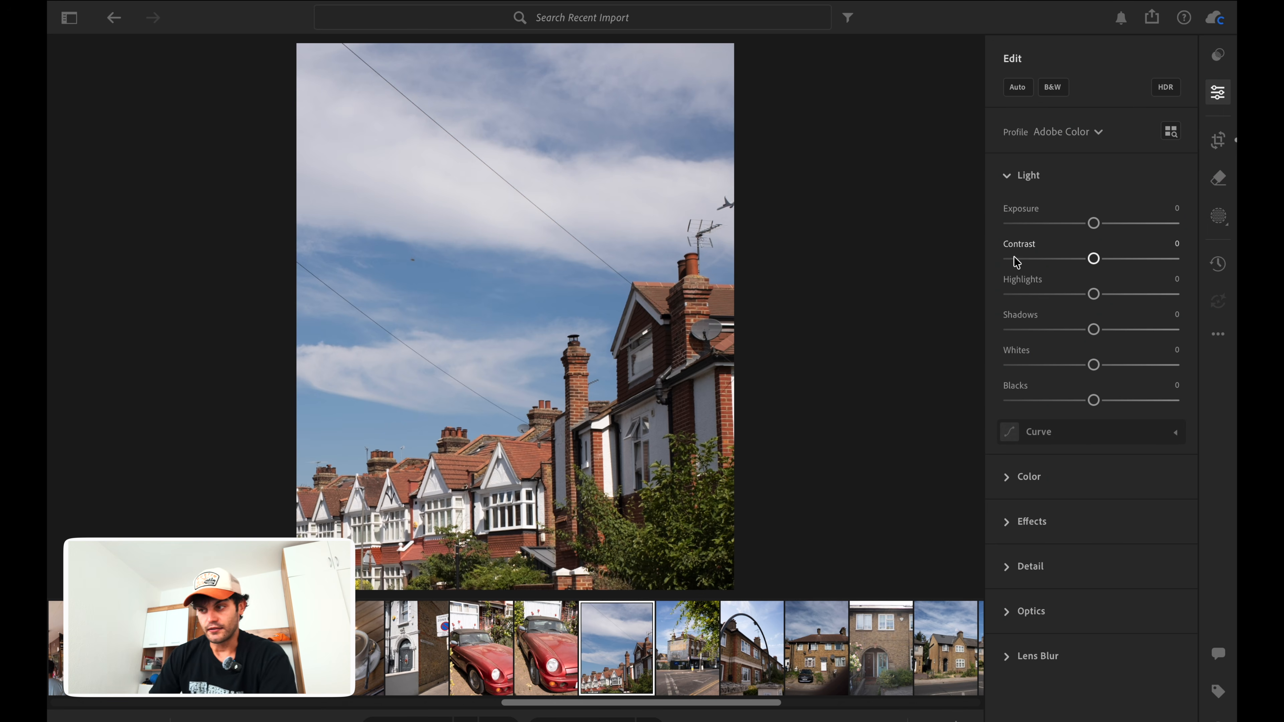
Step: Try the automatic adjustments on the street photo and undo them
{"action": "left_click", "coordinate": [1010, 476]}
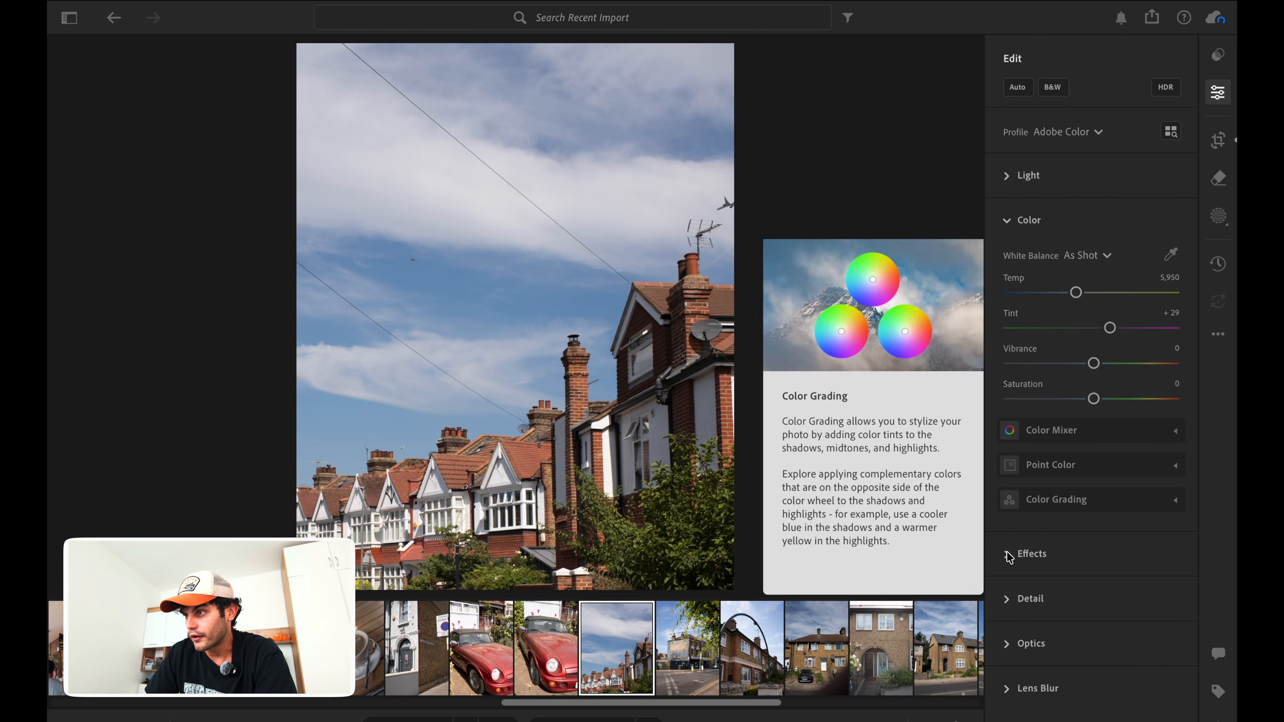
{"action": "left_click", "coordinate": [1008, 556]}
{"action": "left_click", "coordinate": [1011, 178]}
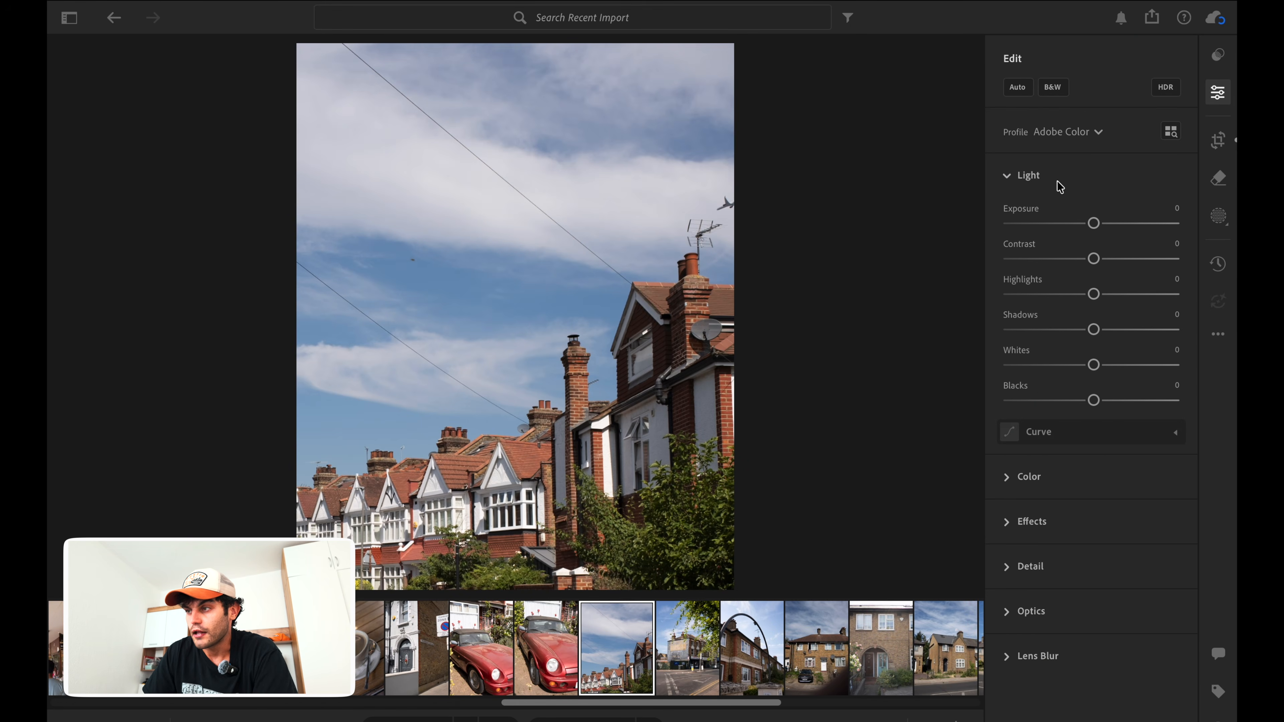
{"action": "left_click", "coordinate": [1018, 87]}
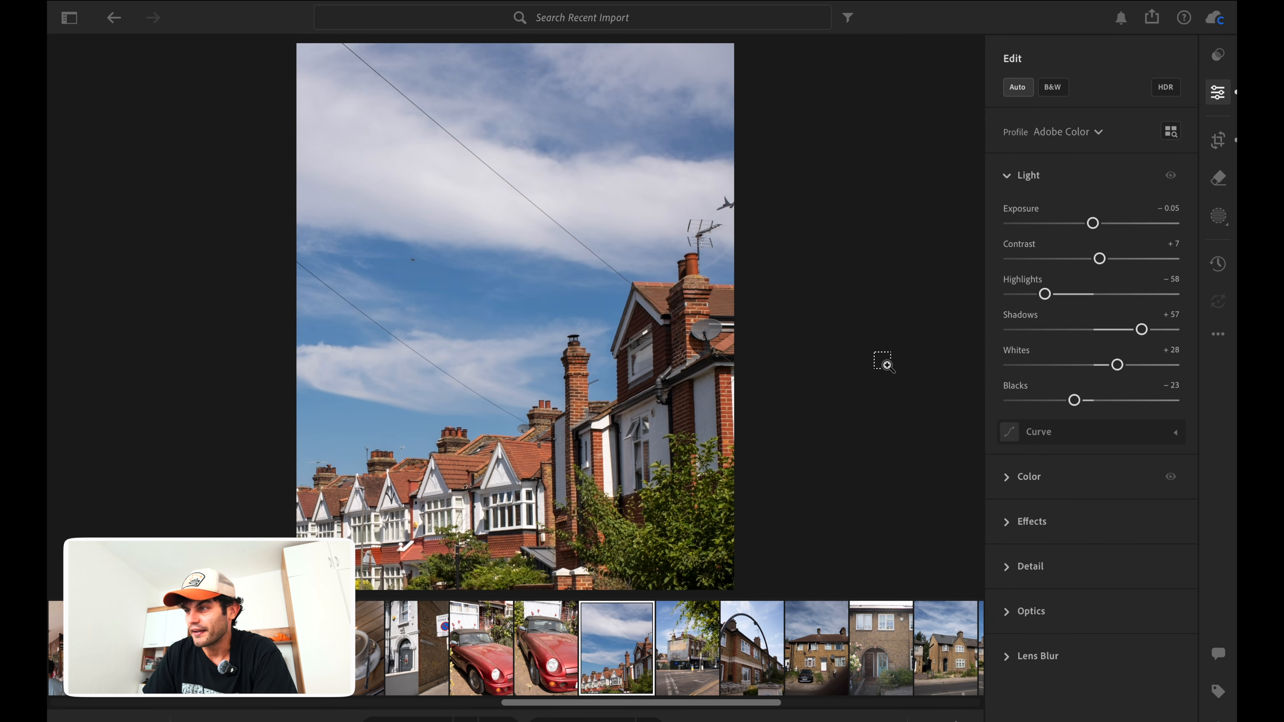
{"action": "key", "text": "ctrl+z"}
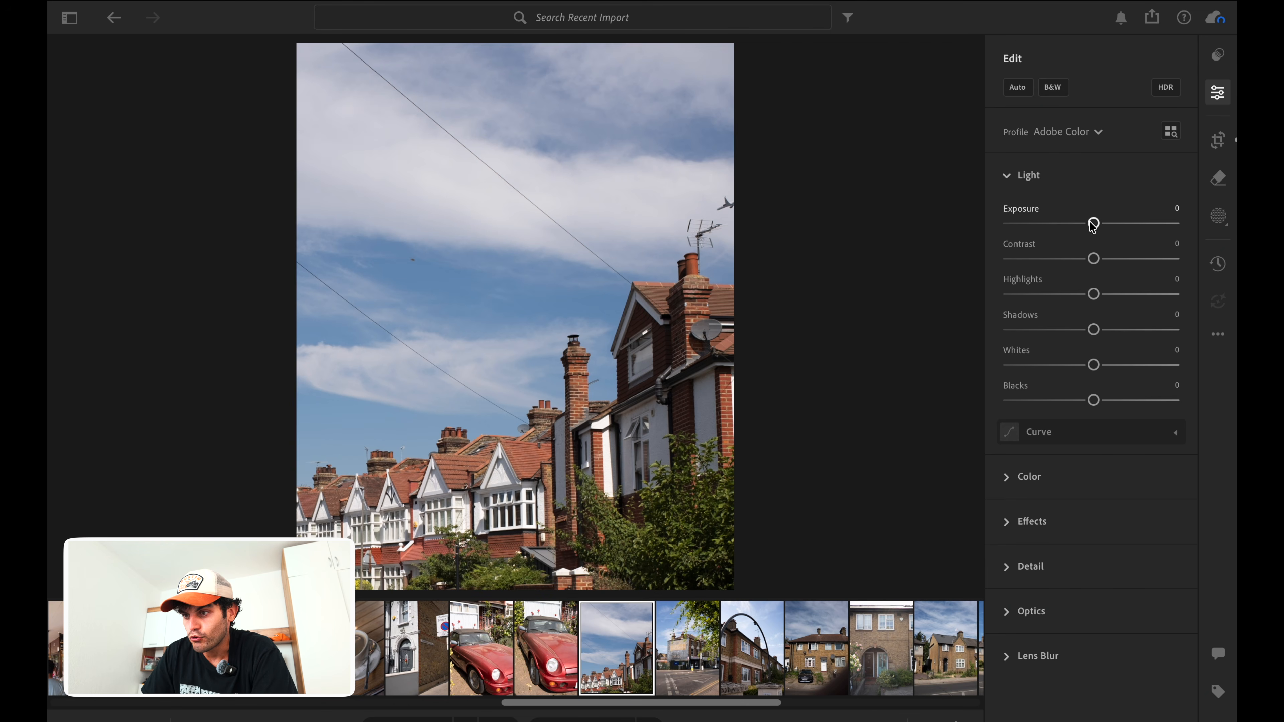
Step: Set exposure to +0.37, contrast +15, highlights −46, shadows +11, whites +12 and blacks −22
{"action": "left_click_drag", "start_coordinate": [1093, 225], "coordinate": [1116, 265]}
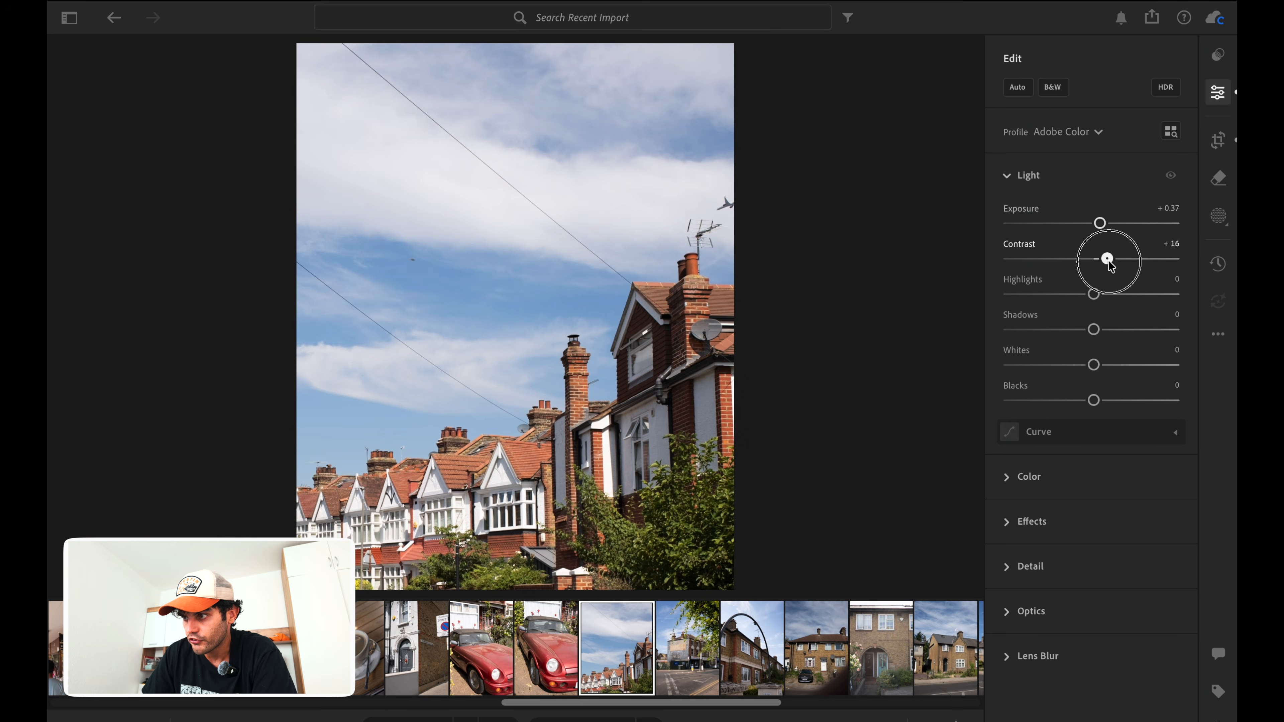
{"action": "left_click_drag", "start_coordinate": [1095, 302], "coordinate": [1055, 296]}
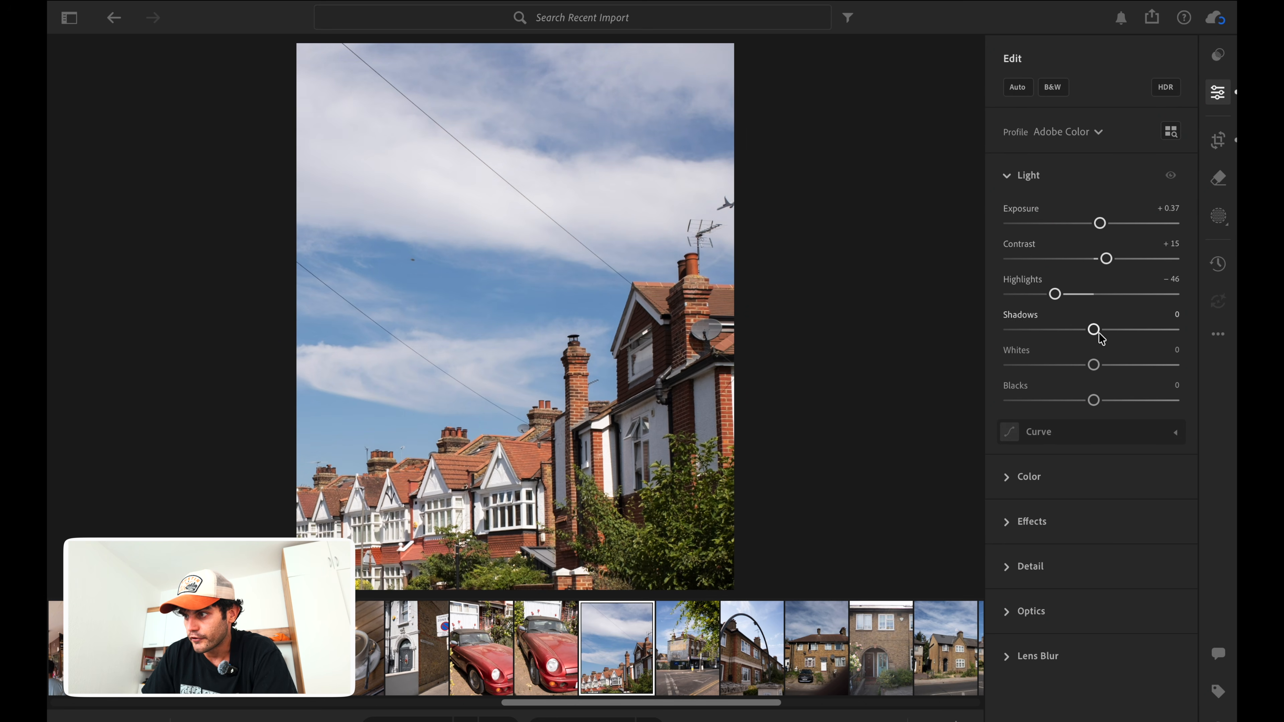
{"action": "left_click_drag", "start_coordinate": [1100, 336], "coordinate": [1082, 407]}
Step: Add shadow, midtone and highlight points to the tone curve and raise the highlight point slightly
{"action": "left_click", "coordinate": [1176, 434]}
{"action": "left_click", "coordinate": [1090, 492]}
{"action": "left_click", "coordinate": [1142, 445]}
{"action": "left_click_drag", "start_coordinate": [1046, 540], "coordinate": [1043, 538]}
{"action": "left_click_drag", "start_coordinate": [1092, 492], "coordinate": [1093, 491]}
{"action": "left_click_drag", "start_coordinate": [1142, 446], "coordinate": [1140, 441]}
Step: Warm the photo to a colour temperature of 6,230 and set vibrance to +20 and saturation to +11
{"action": "scroll", "coordinate": [1092, 369], "scroll_direction": "down", "scroll_amount": 3}
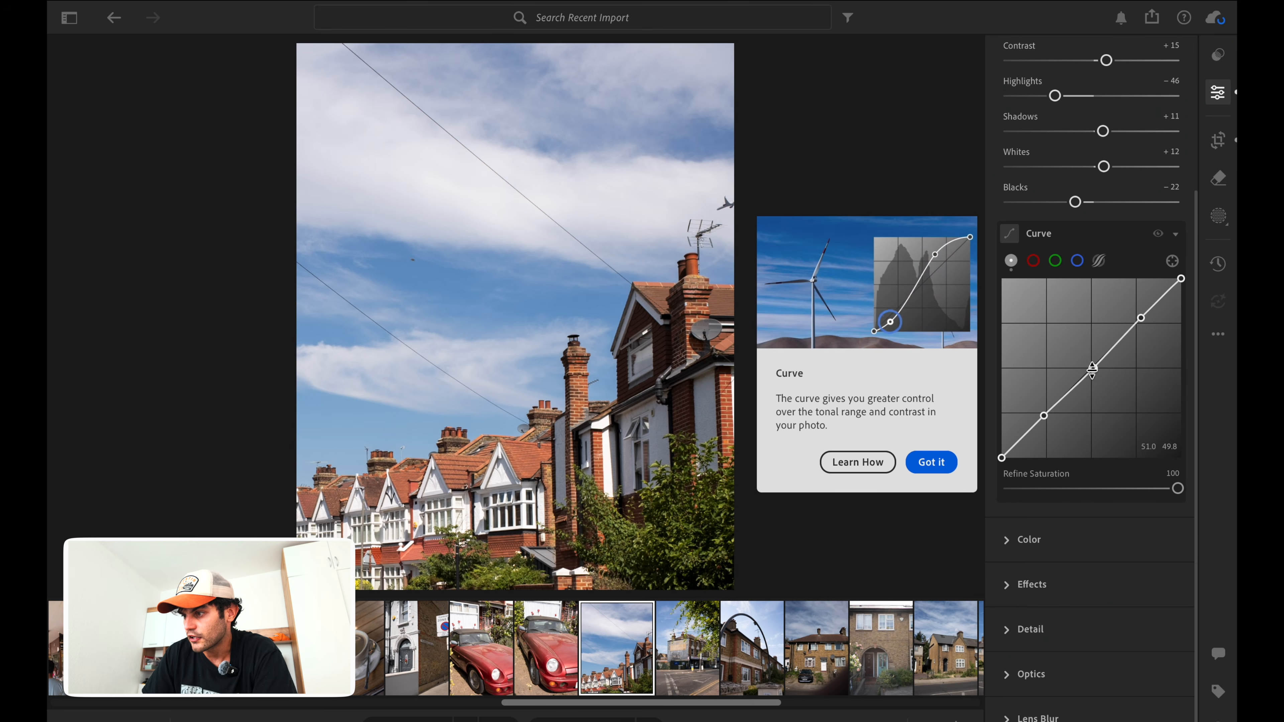
{"action": "left_click", "coordinate": [1028, 540]}
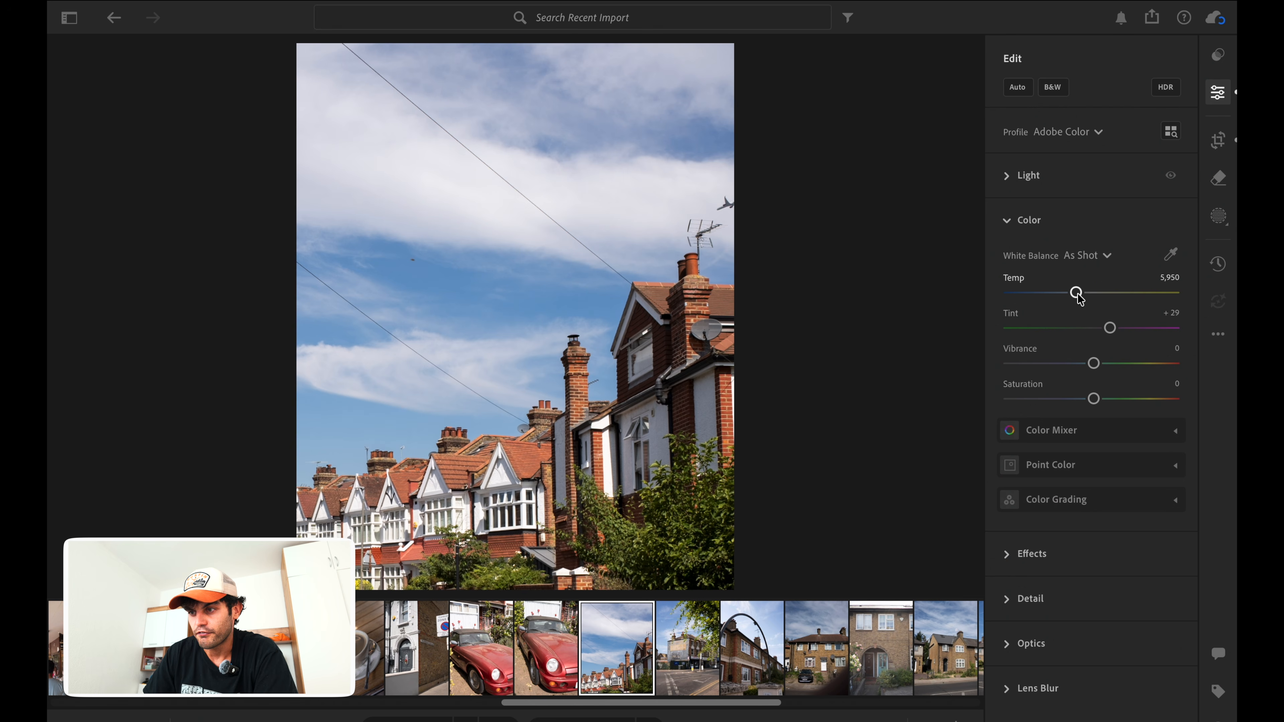
{"action": "mouse_move", "coordinate": [1078, 298]}
{"action": "left_mouse_down"}
{"action": "mouse_move", "coordinate": [1063, 297]}
{"action": "mouse_move", "coordinate": [1081, 297]}
{"action": "left_mouse_up"}
{"action": "left_click_drag", "start_coordinate": [1097, 363], "coordinate": [1110, 362]}
{"action": "left_click_drag", "start_coordinate": [1093, 398], "coordinate": [1102, 398]}
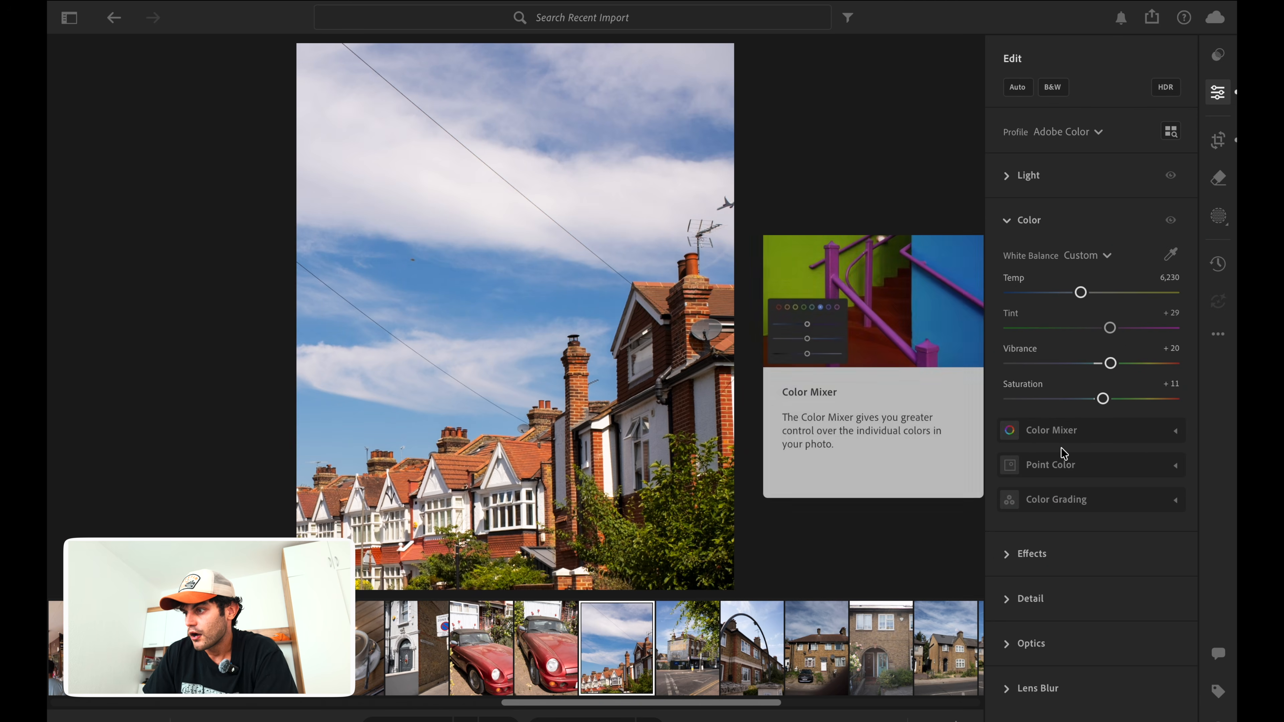
Step: In the Color Mixer, set red saturation to +19 and luminance to +17, and orange hue to −19 and saturation to +17
{"action": "left_click", "coordinate": [1141, 434]}
{"action": "scroll", "coordinate": [1099, 444], "scroll_direction": "down", "scroll_amount": 3}
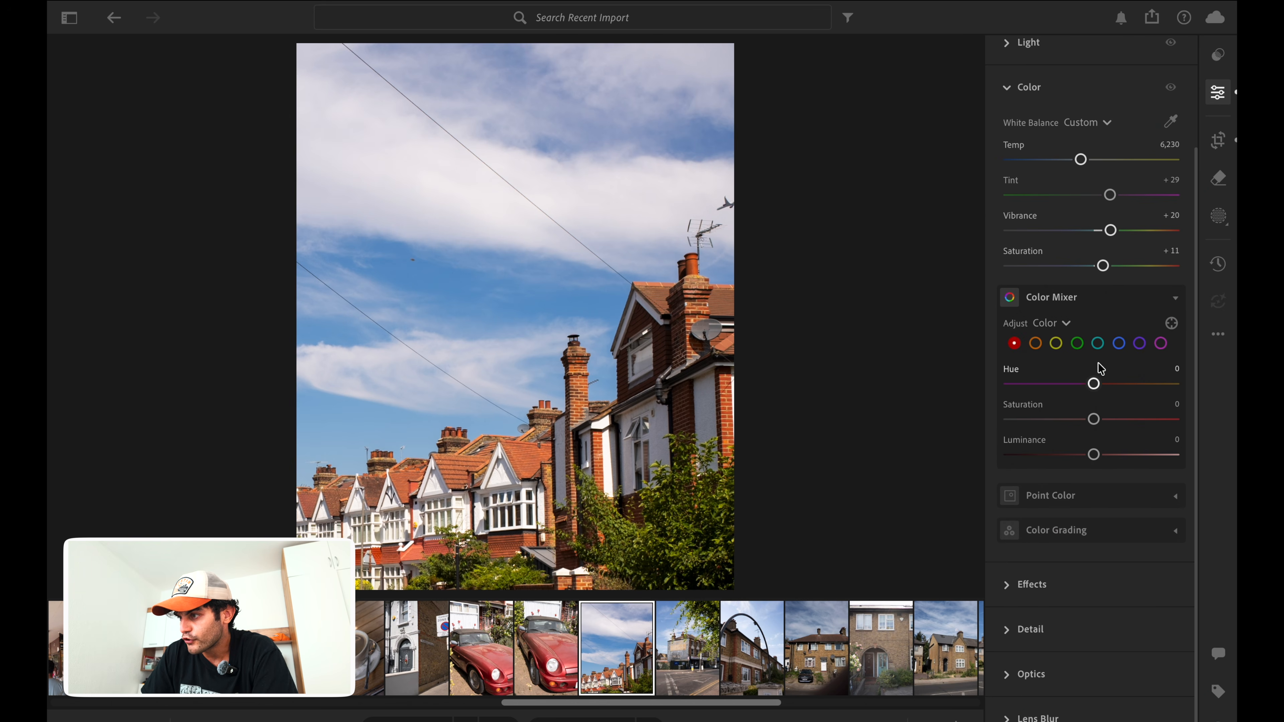
{"action": "left_click", "coordinate": [1138, 298]}
{"action": "scroll", "coordinate": [1141, 307], "scroll_direction": "up", "scroll_amount": 3}
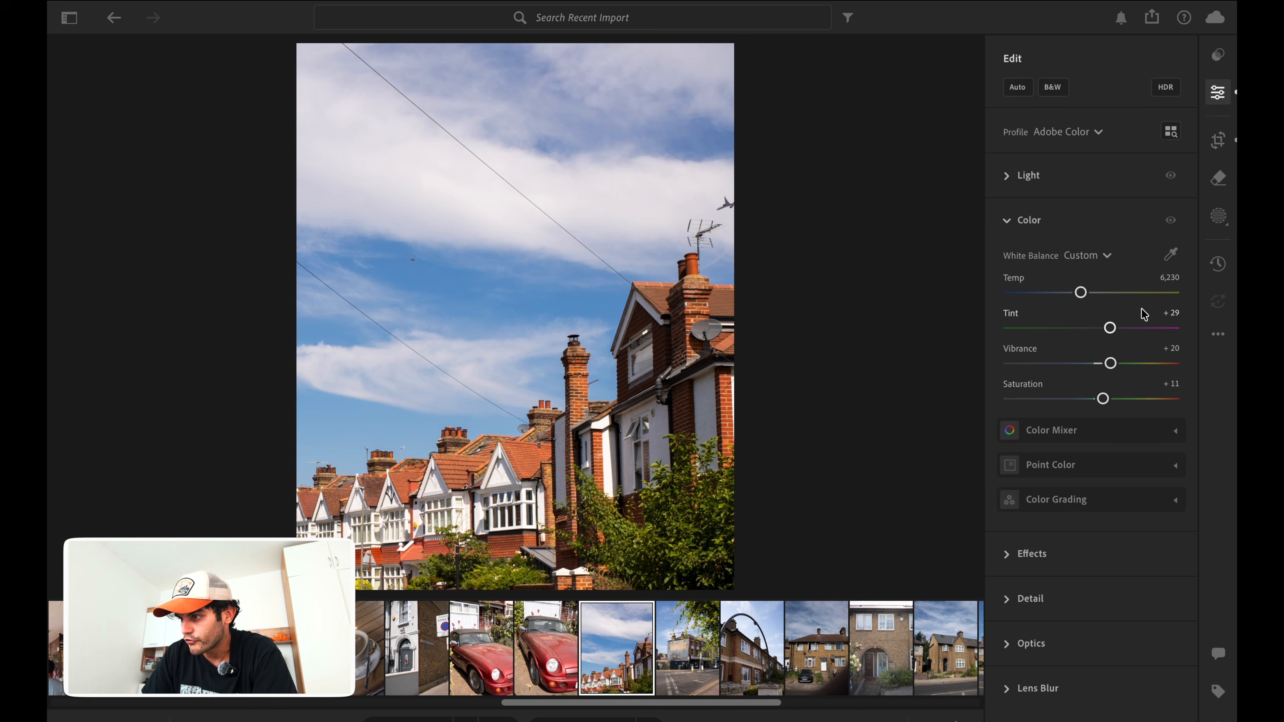
{"action": "left_click", "coordinate": [1112, 431]}
{"action": "scroll", "coordinate": [1100, 445], "scroll_direction": "down", "scroll_amount": 2}
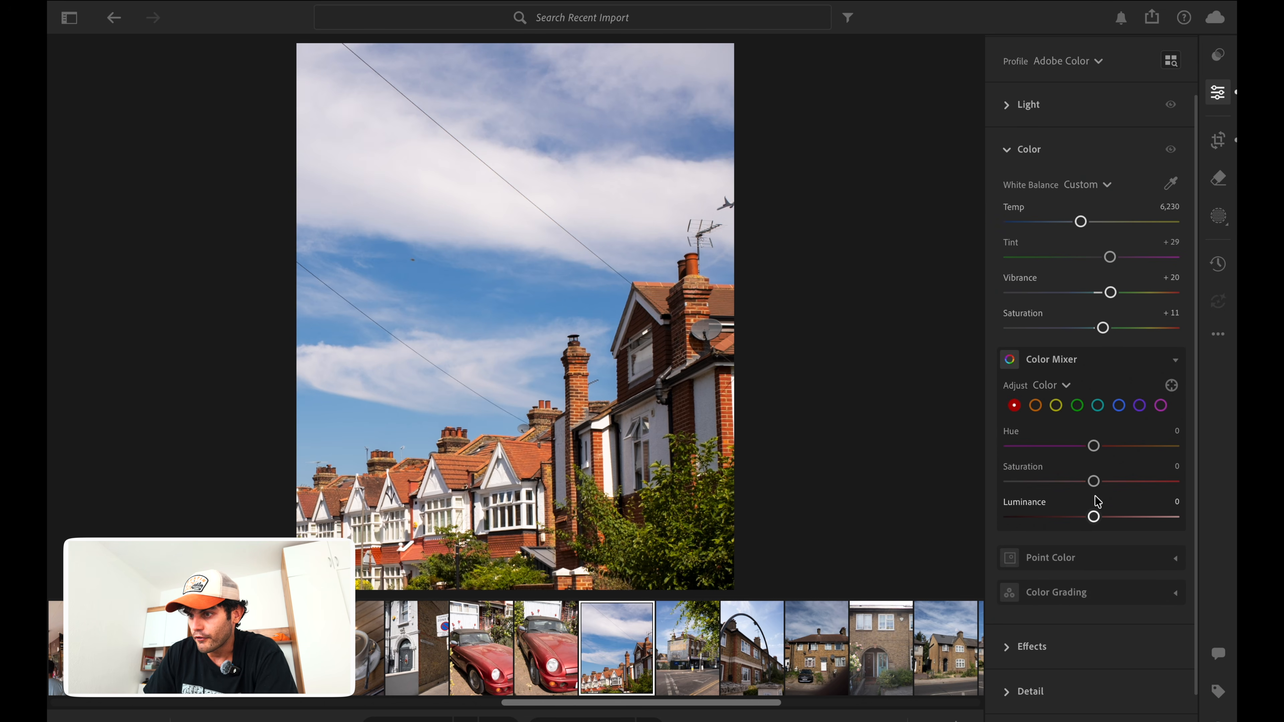
{"action": "left_click_drag", "start_coordinate": [1101, 485], "coordinate": [1107, 516]}
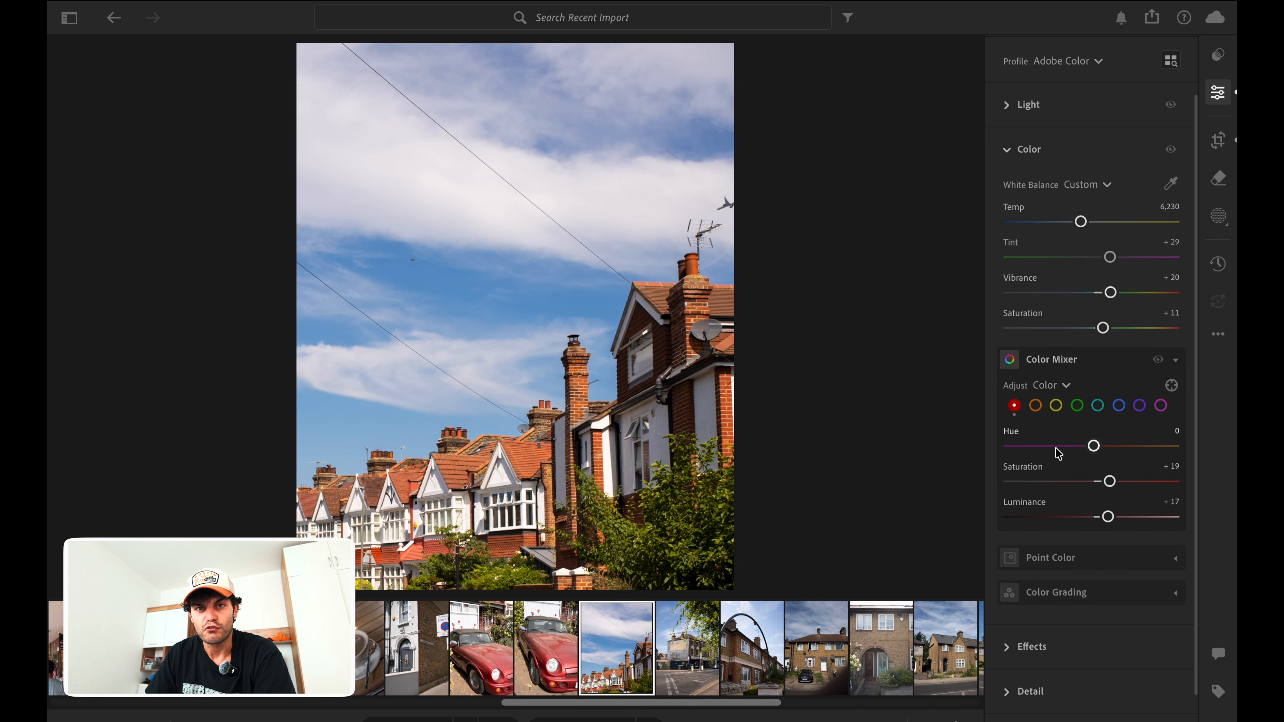
{"action": "left_click", "coordinate": [1036, 405]}
{"action": "left_click_drag", "start_coordinate": [1096, 481], "coordinate": [1078, 444]}
Step: Sample the brown roof colour near the tall house's gable for Point Color, try a hue shift of −8 and reset it to 0
{"action": "scroll", "coordinate": [1104, 474], "scroll_direction": "down", "scroll_amount": 2}
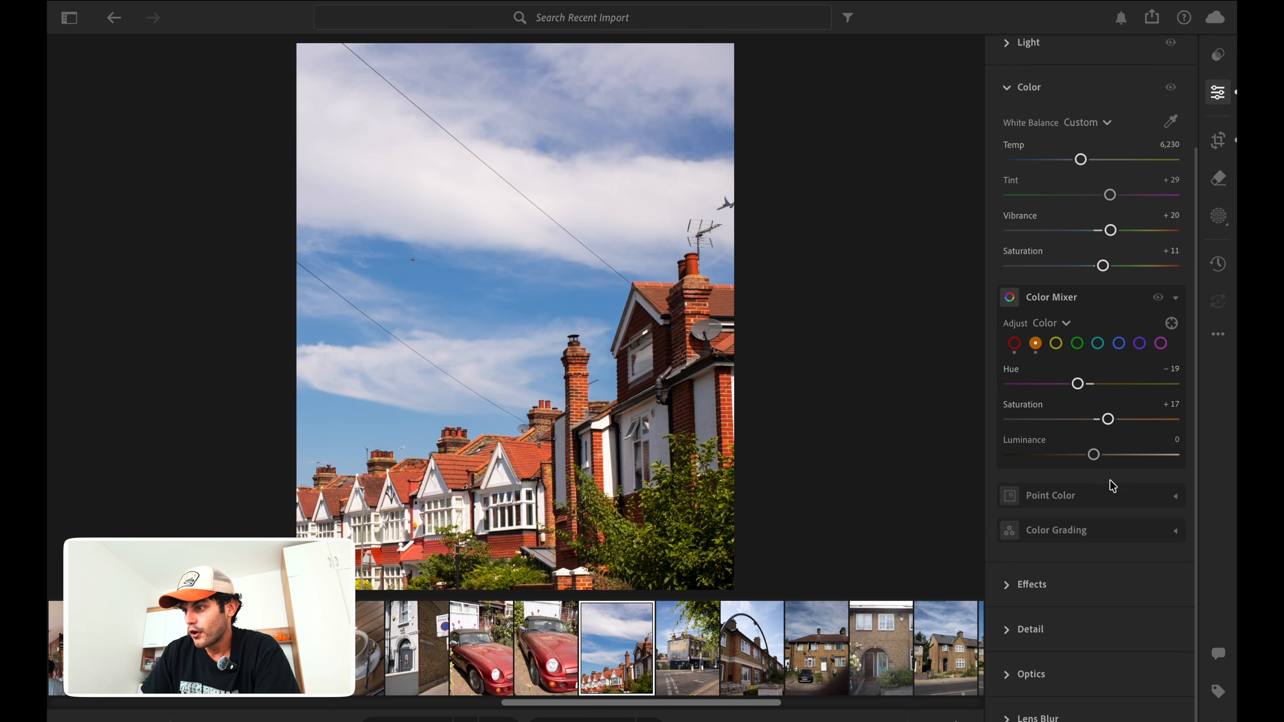
{"action": "left_click", "coordinate": [1141, 501]}
{"action": "scroll", "coordinate": [1122, 445], "scroll_direction": "down", "scroll_amount": 5}
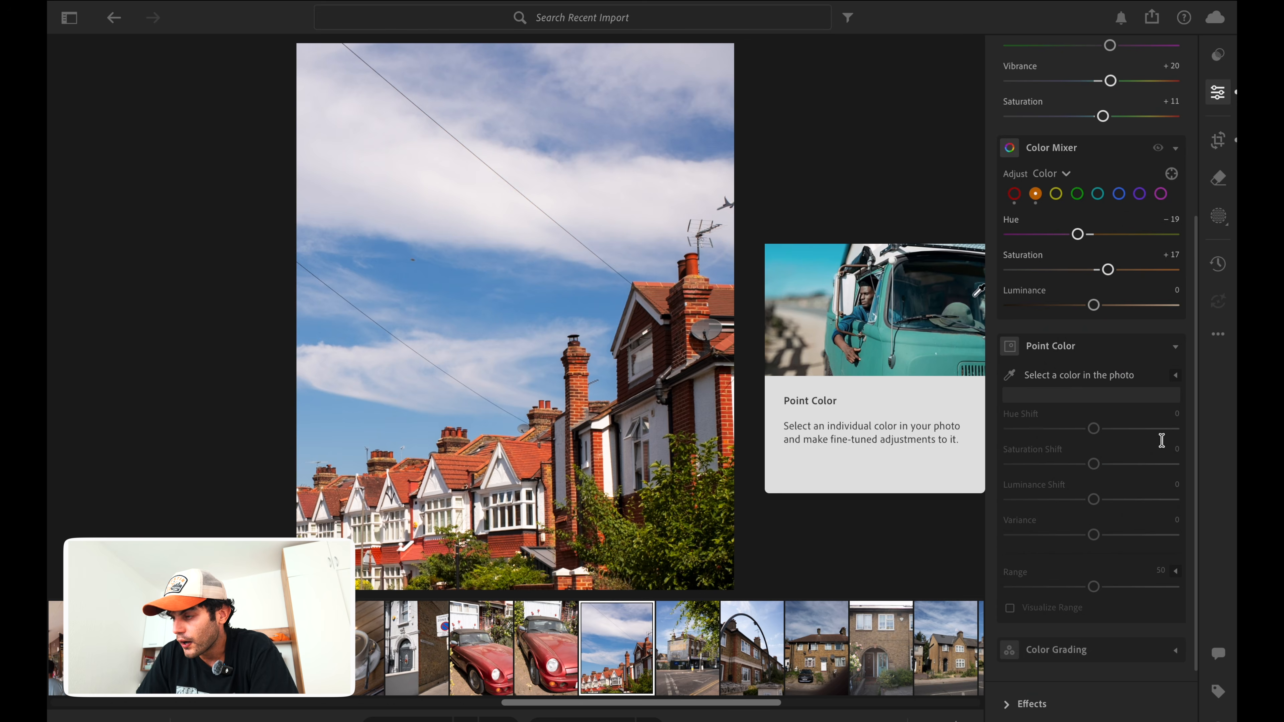
{"action": "scroll", "coordinate": [1107, 400], "scroll_direction": "down", "scroll_amount": 3}
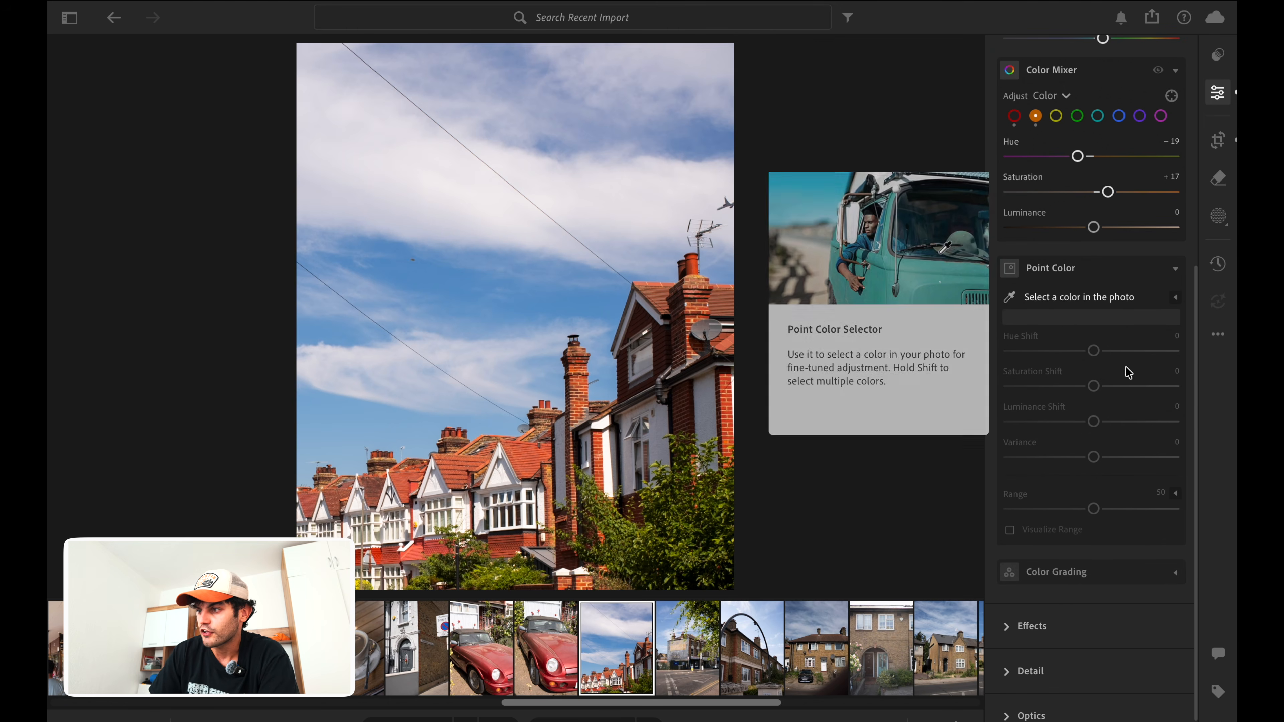
{"action": "left_click", "coordinate": [1010, 298]}
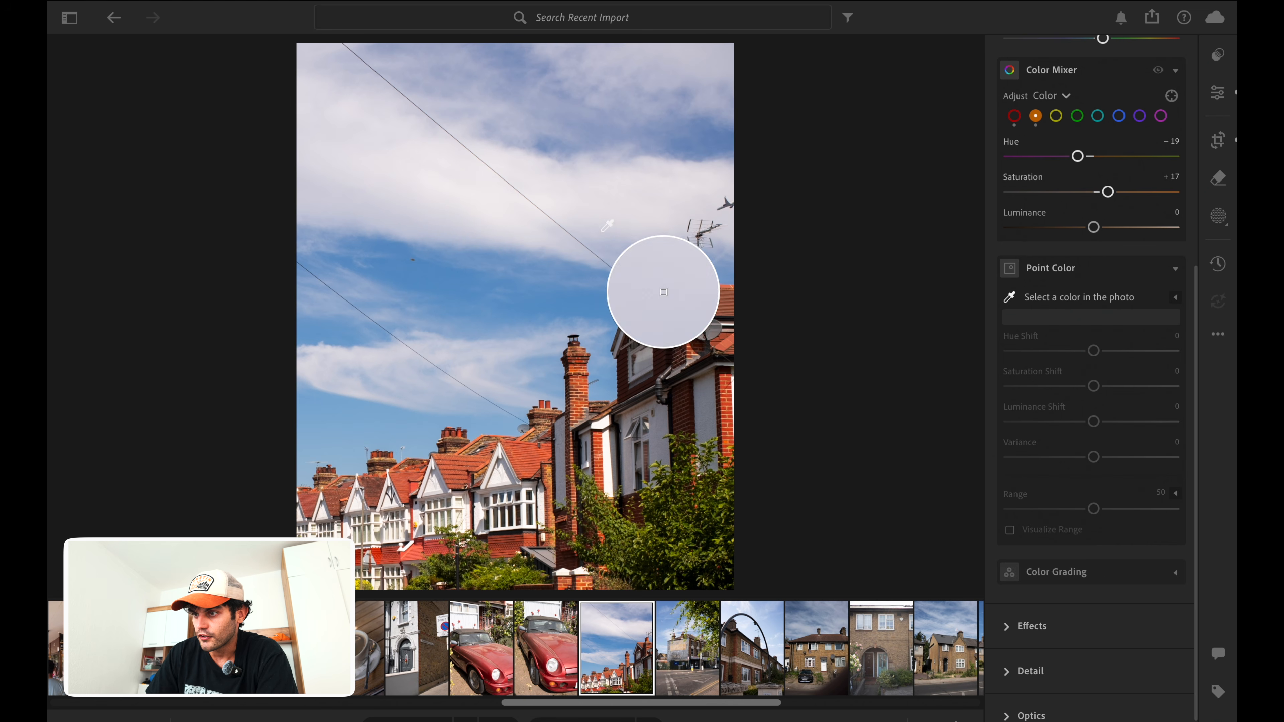
{"action": "left_click", "coordinate": [651, 303]}
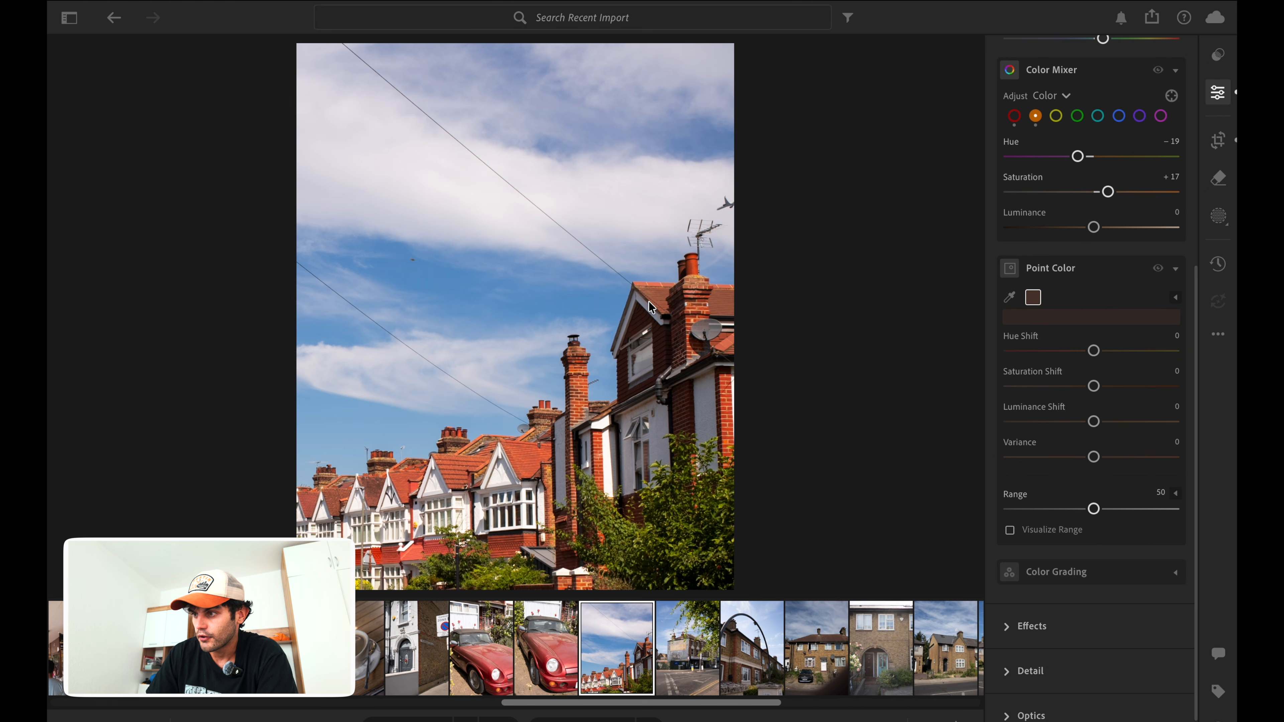
{"action": "mouse_move", "coordinate": [1094, 350]}
{"action": "left_mouse_down"}
{"action": "mouse_move", "coordinate": [1045, 350]}
{"action": "mouse_move", "coordinate": [1112, 350]}
{"action": "mouse_move", "coordinate": [1078, 350]}
{"action": "mouse_move", "coordinate": [1088, 352]}
{"action": "left_mouse_up"}
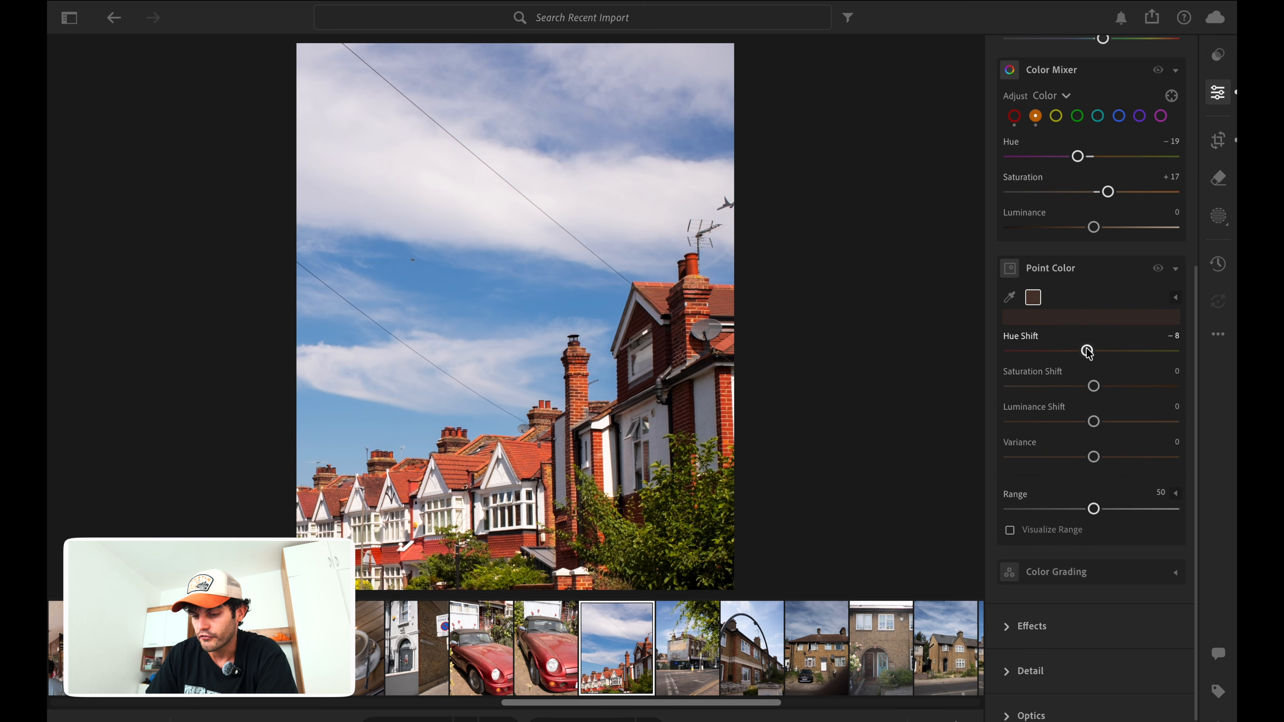
{"action": "left_click", "coordinate": [1033, 299]}
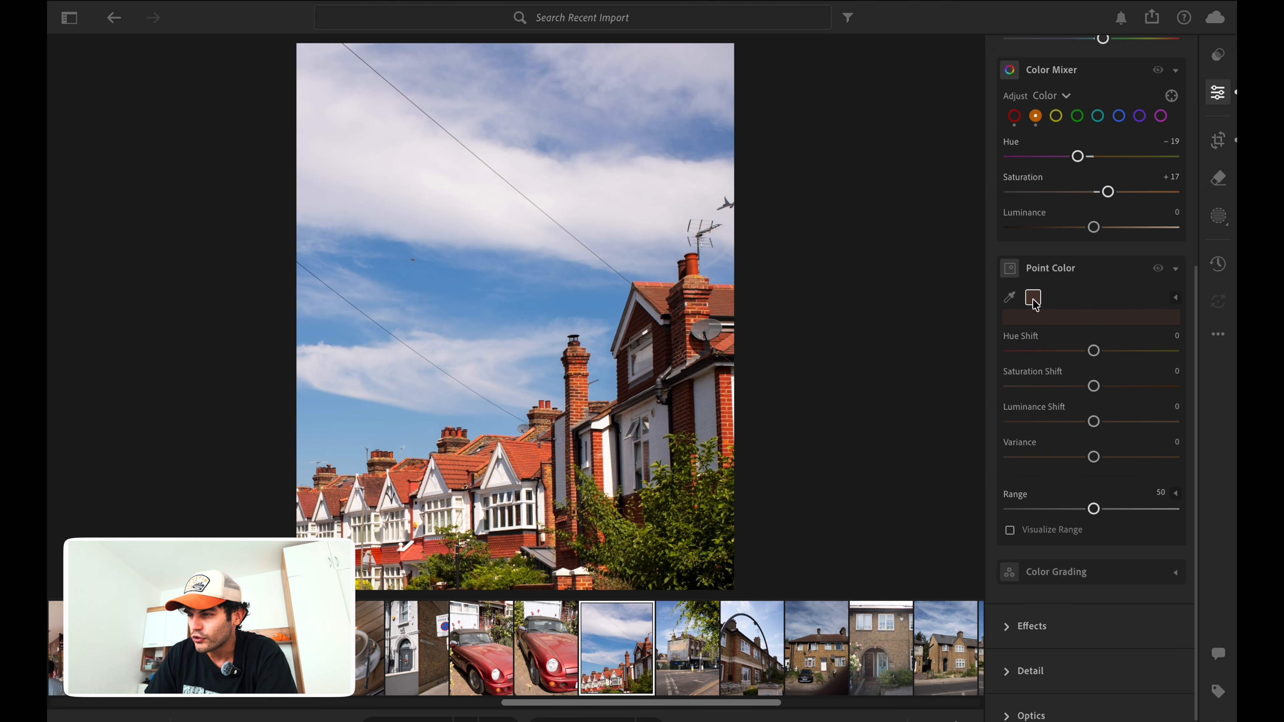
{"action": "scroll", "coordinate": [1041, 318], "scroll_direction": "down", "scroll_amount": 2}
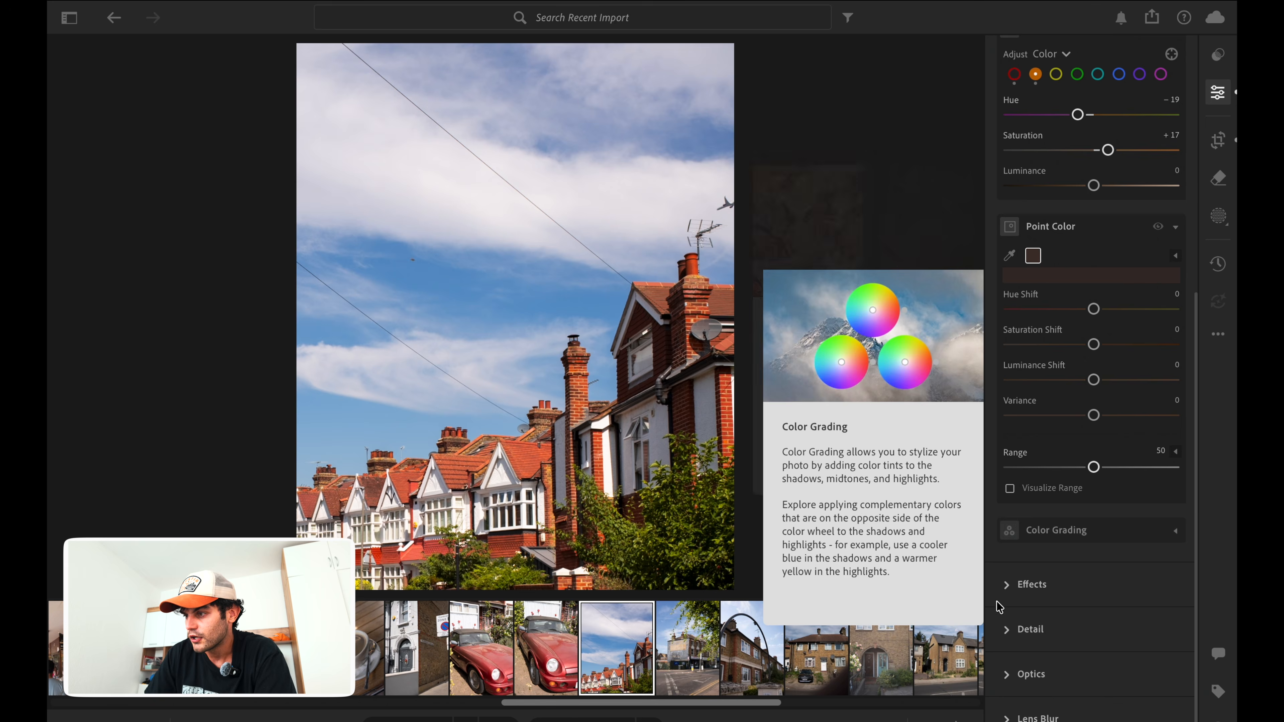
{"action": "left_click", "coordinate": [1011, 588]}
{"action": "left_click", "coordinate": [1028, 222]}
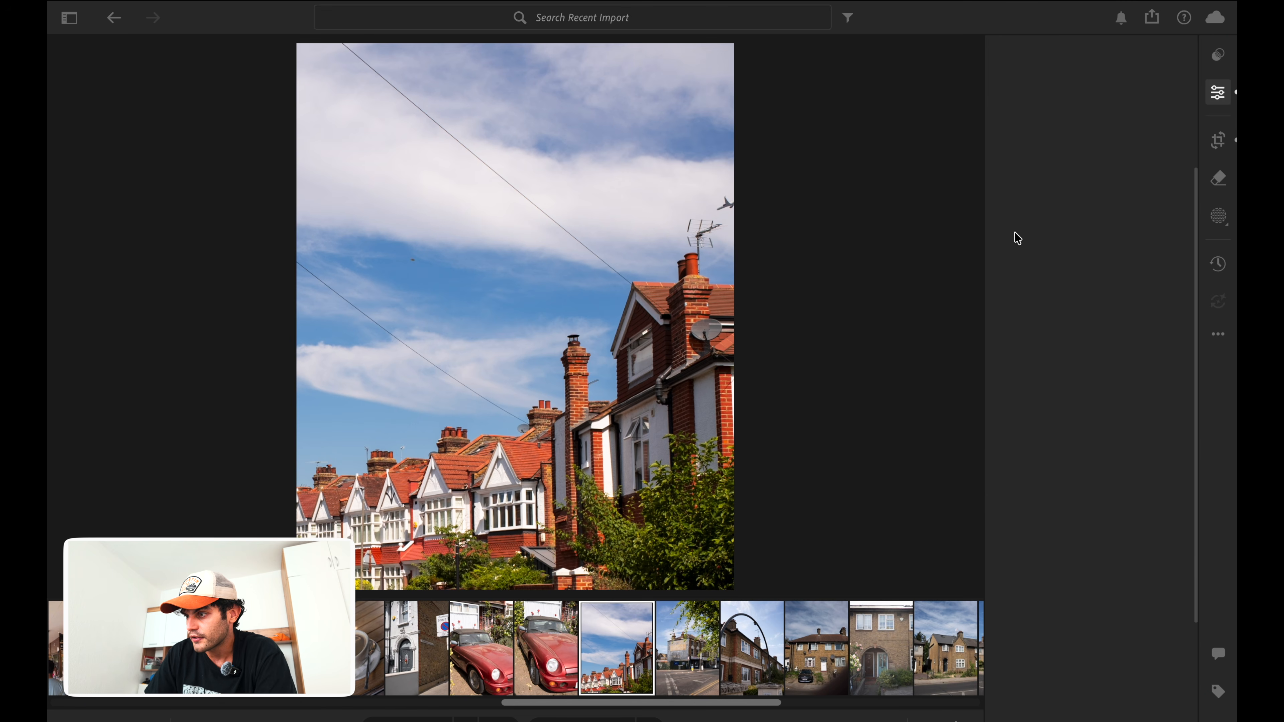
Step: Try colour tints for the midtones, shadows and highlights in Color Grading and bring each wheel back to neutral
{"action": "scroll", "coordinate": [1085, 511], "scroll_direction": "down", "scroll_amount": 3}
{"action": "scroll", "coordinate": [1086, 570], "scroll_direction": "down", "scroll_amount": 1}
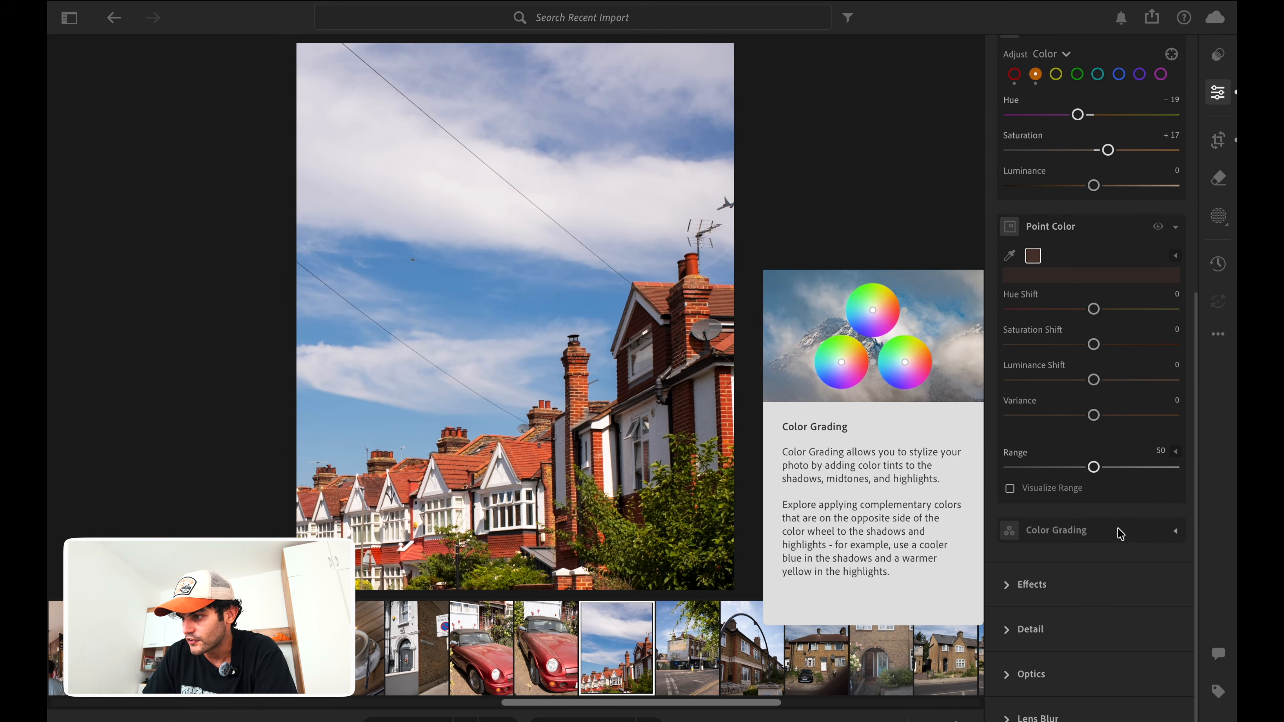
{"action": "left_click", "coordinate": [1175, 531]}
{"action": "scroll", "coordinate": [1112, 496], "scroll_direction": "down", "scroll_amount": 2}
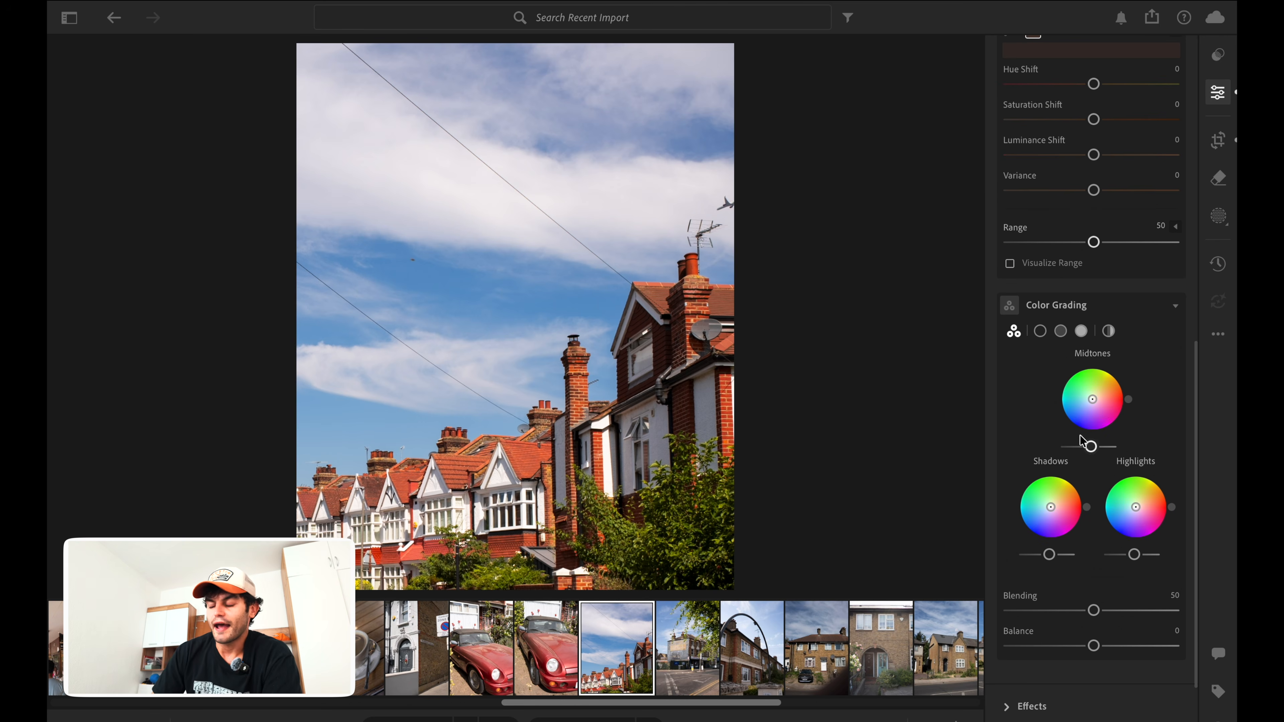
{"action": "left_click_drag", "start_coordinate": [1096, 400], "coordinate": [1100, 404]}
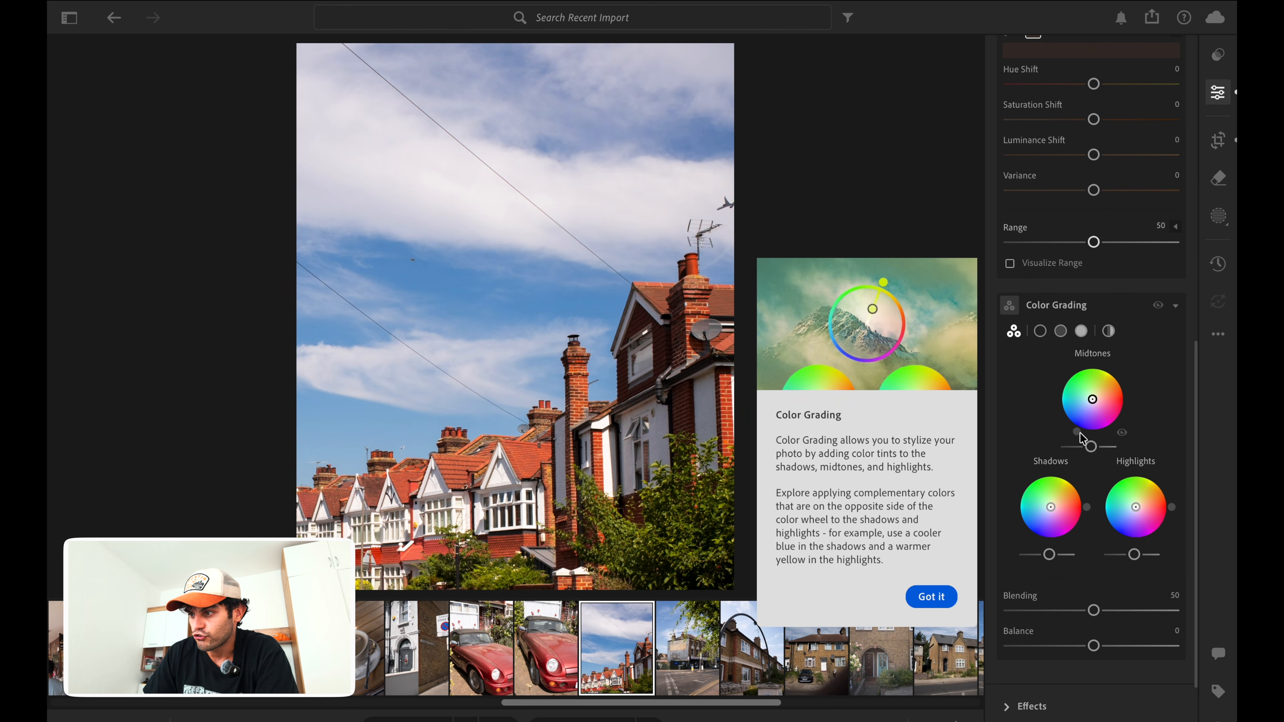
{"action": "left_click_drag", "start_coordinate": [1049, 508], "coordinate": [1051, 507]}
{"action": "mouse_move", "coordinate": [1135, 515]}
{"action": "left_mouse_down"}
{"action": "mouse_move", "coordinate": [1135, 493]}
{"action": "mouse_move", "coordinate": [1135, 506]}
{"action": "left_mouse_up"}
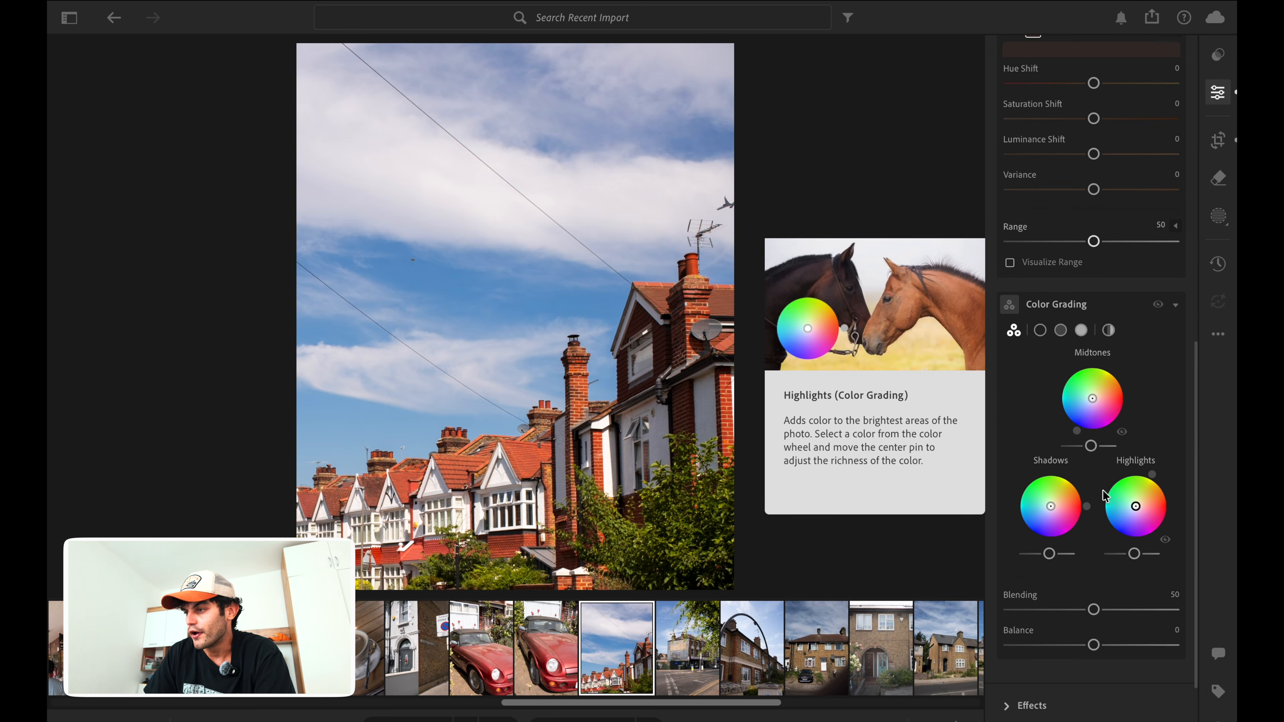
Step: Adjust the photo's clarity, vignette and grain in the Effects settings
{"action": "scroll", "coordinate": [1104, 494], "scroll_direction": "down", "scroll_amount": 3}
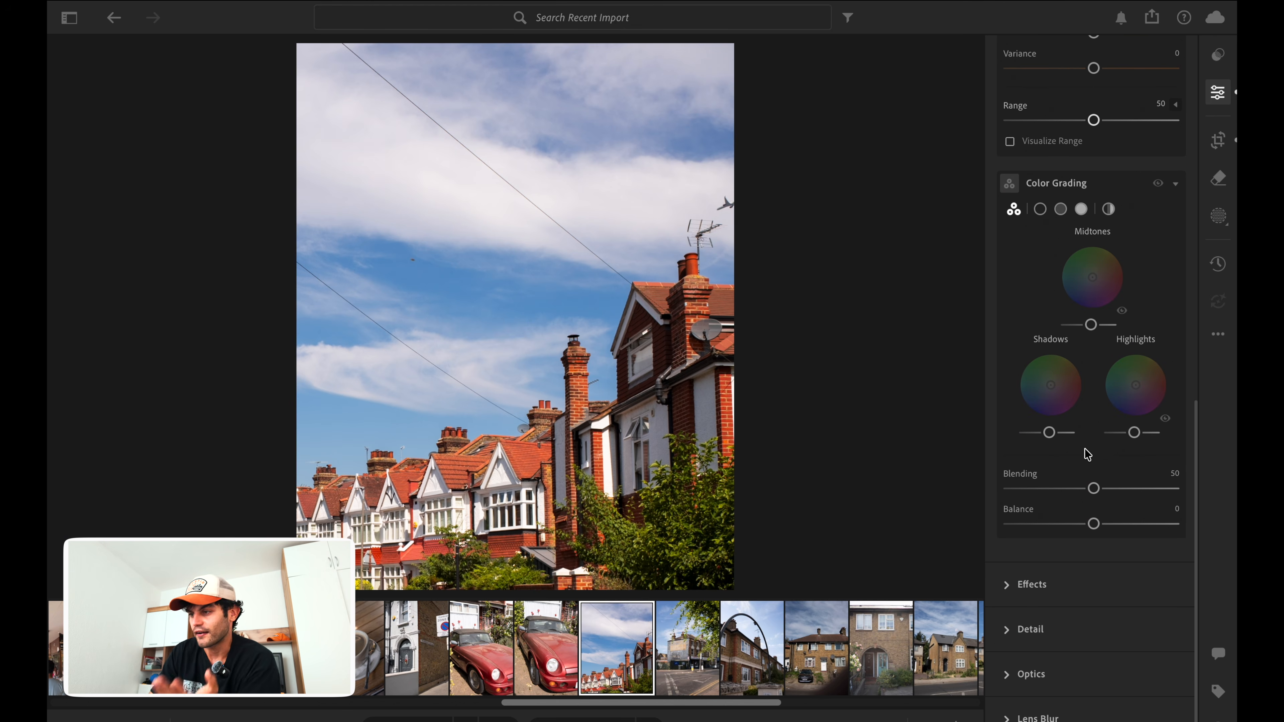
{"action": "left_click", "coordinate": [1013, 584]}
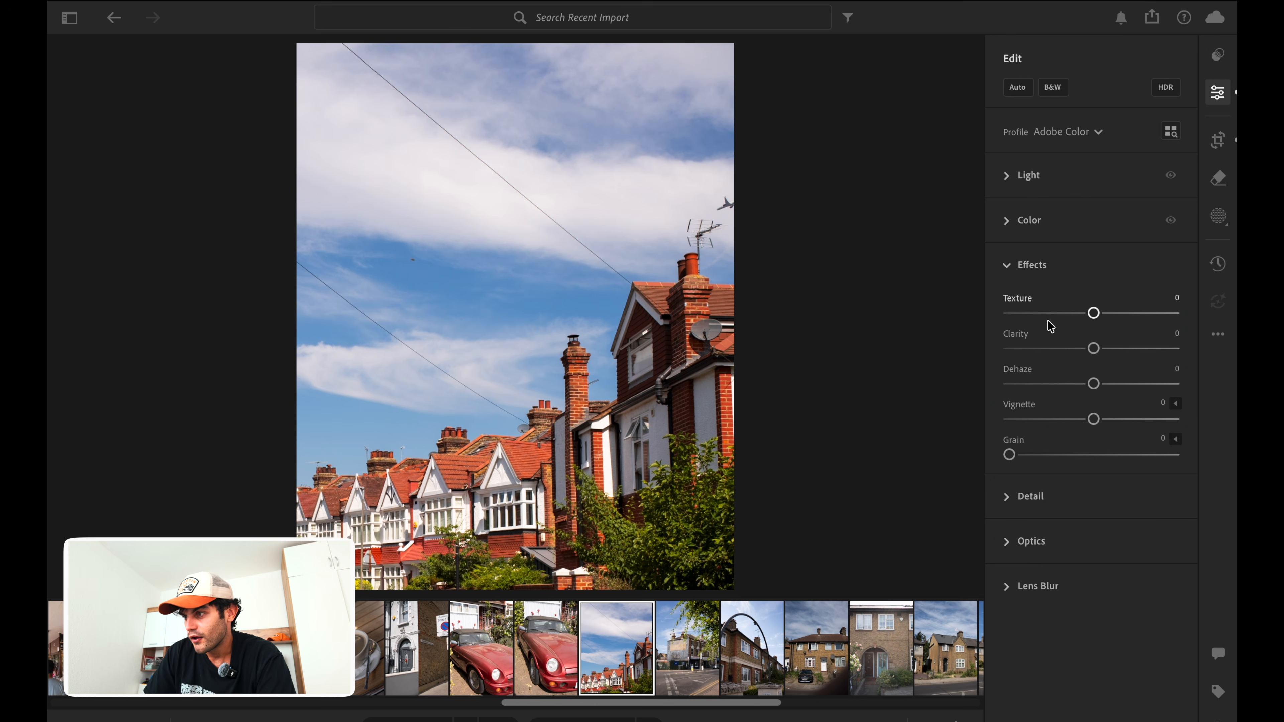
{"action": "left_click_drag", "start_coordinate": [1094, 314], "coordinate": [1087, 352]}
{"action": "left_click_drag", "start_coordinate": [1094, 420], "coordinate": [1072, 456]}
Step: Review the Detail, Optics and Lens Blur options available for the photo, dismissing the Lens Blur introduction
{"action": "left_click", "coordinate": [1031, 496]}
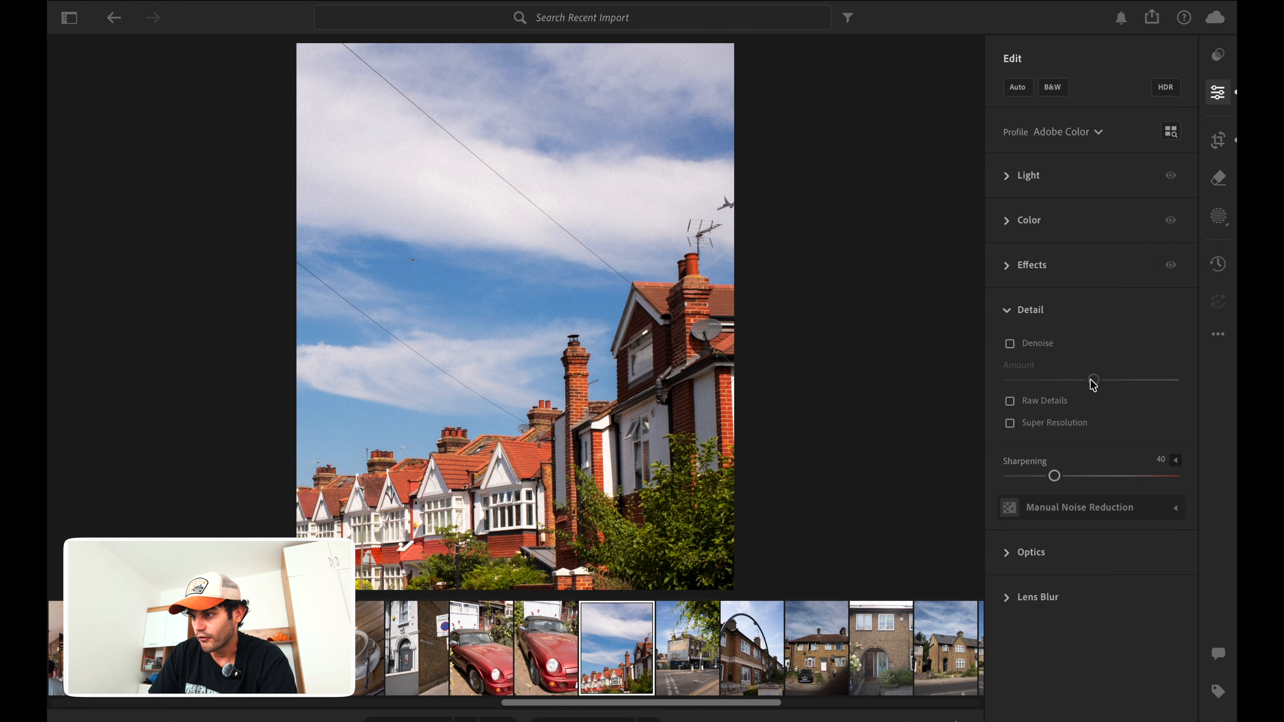
{"action": "left_click", "coordinate": [1007, 553]}
{"action": "left_click", "coordinate": [1013, 316]}
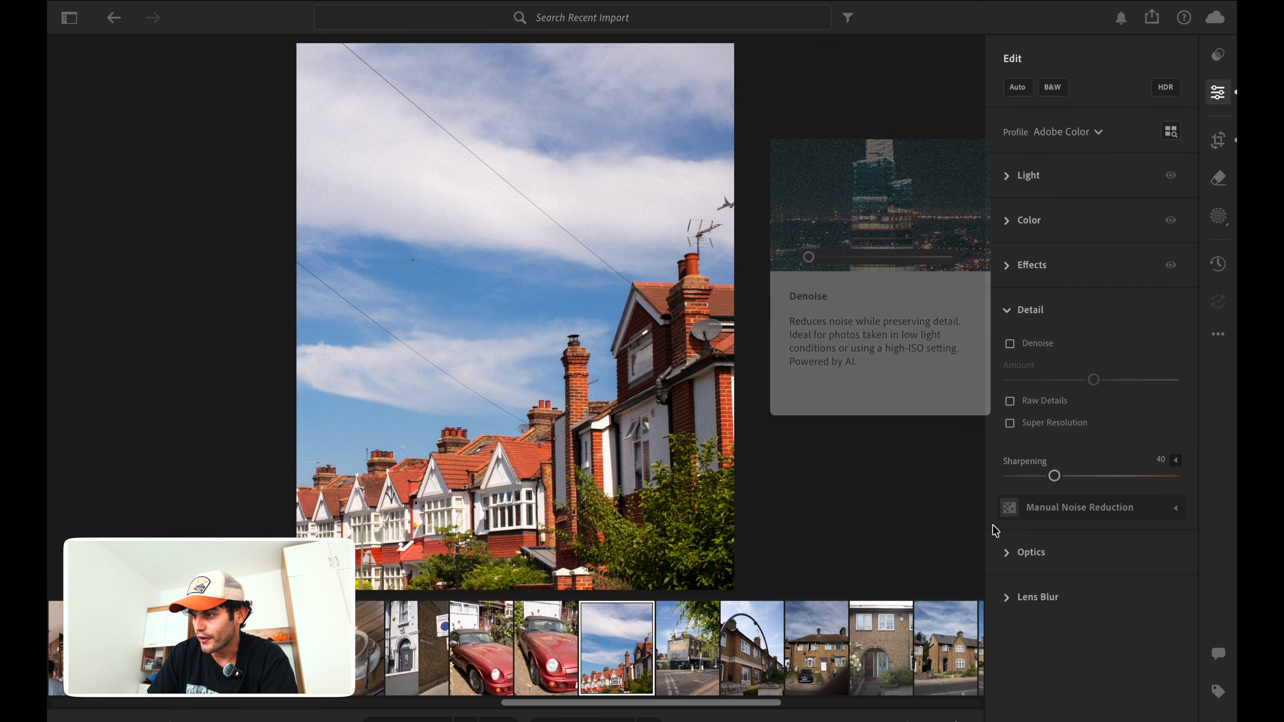
{"action": "left_click", "coordinate": [1009, 553]}
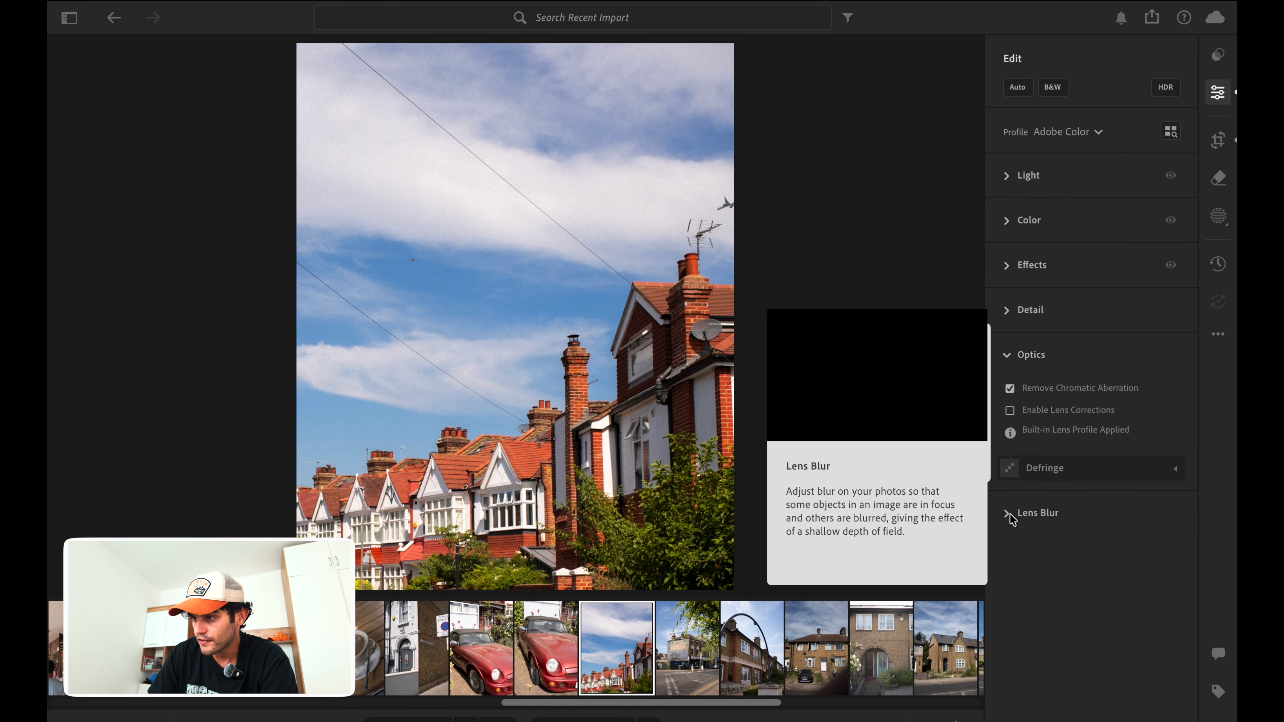
{"action": "left_click", "coordinate": [1009, 513]}
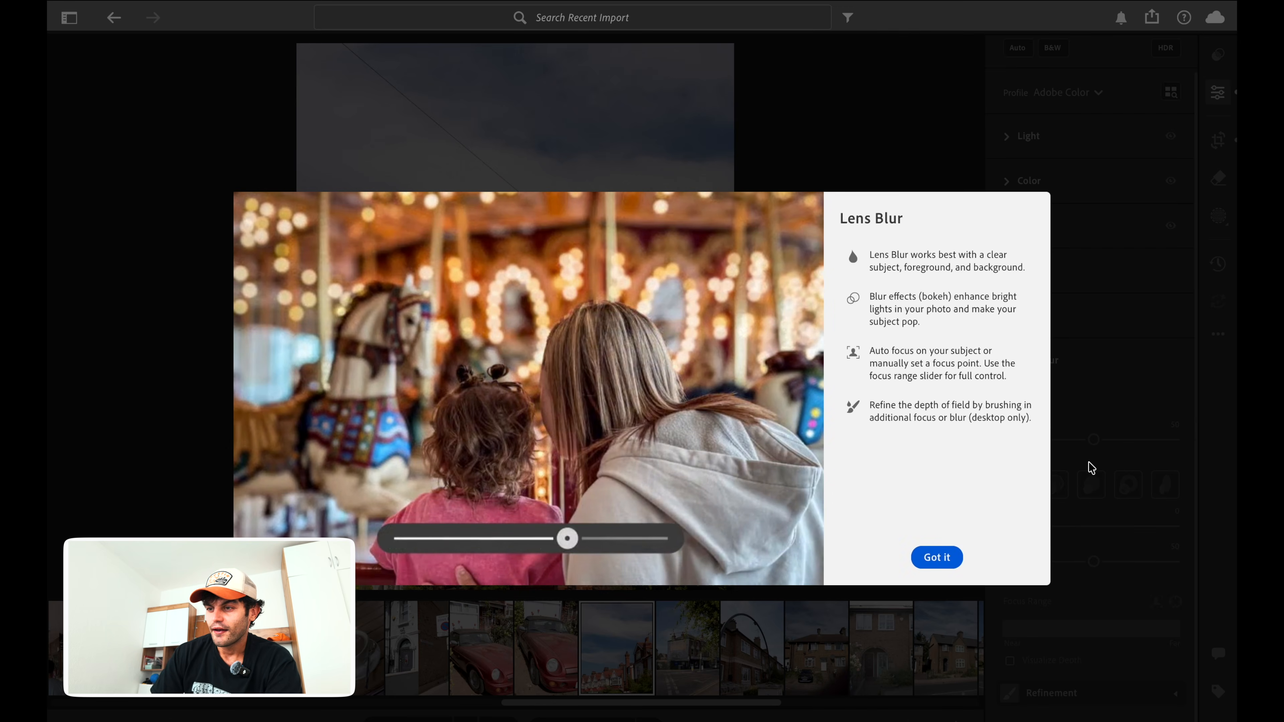
{"action": "left_click", "coordinate": [958, 555]}
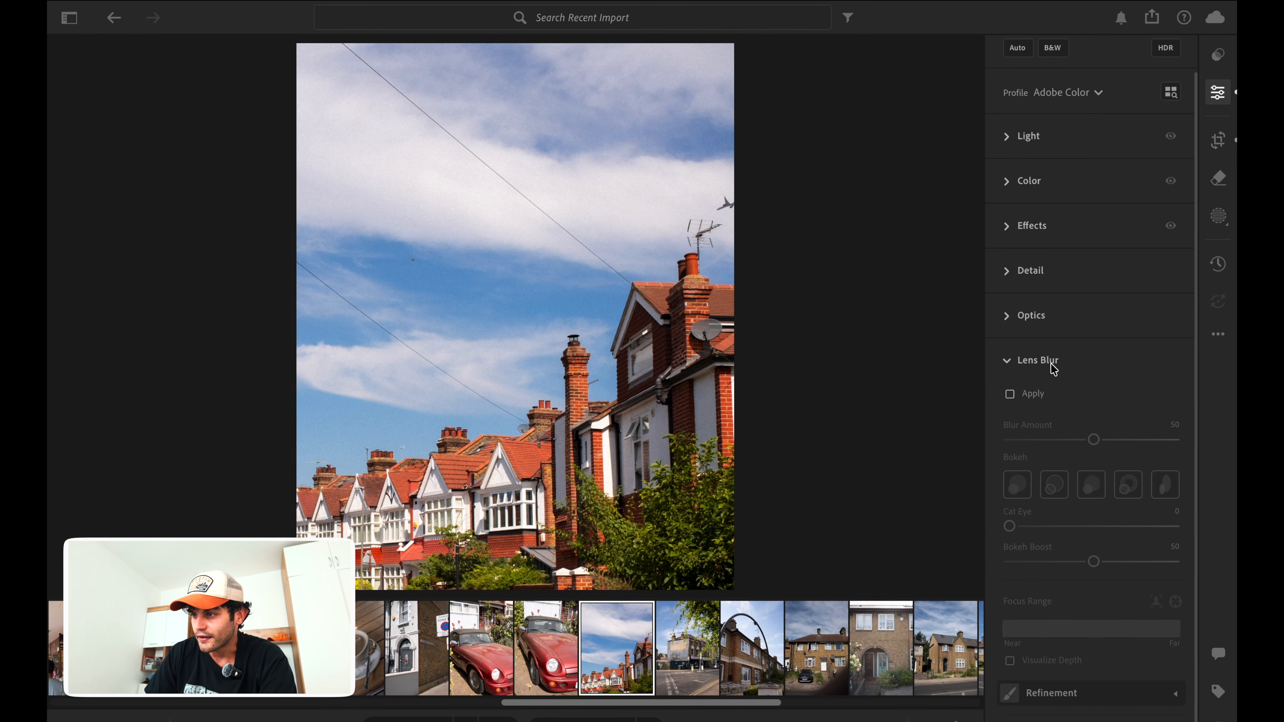
{"action": "mouse_move", "coordinate": [994, 399]}
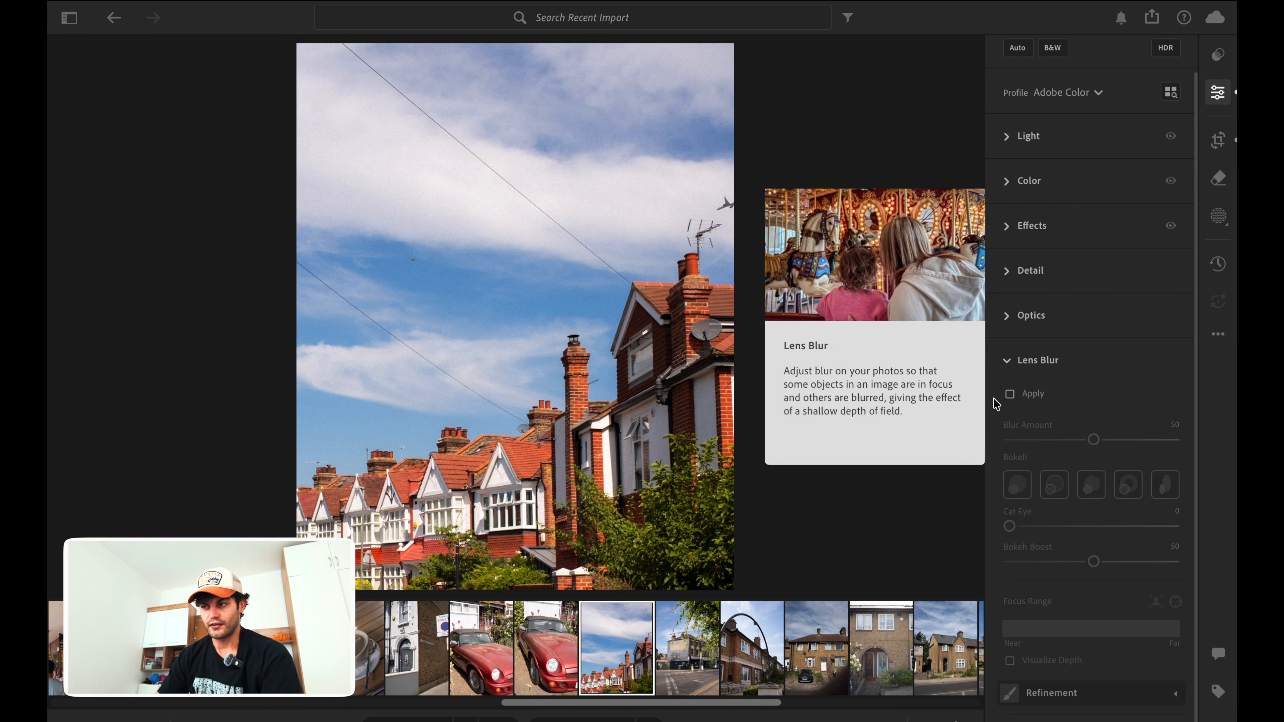
{"action": "left_click", "coordinate": [1010, 360]}
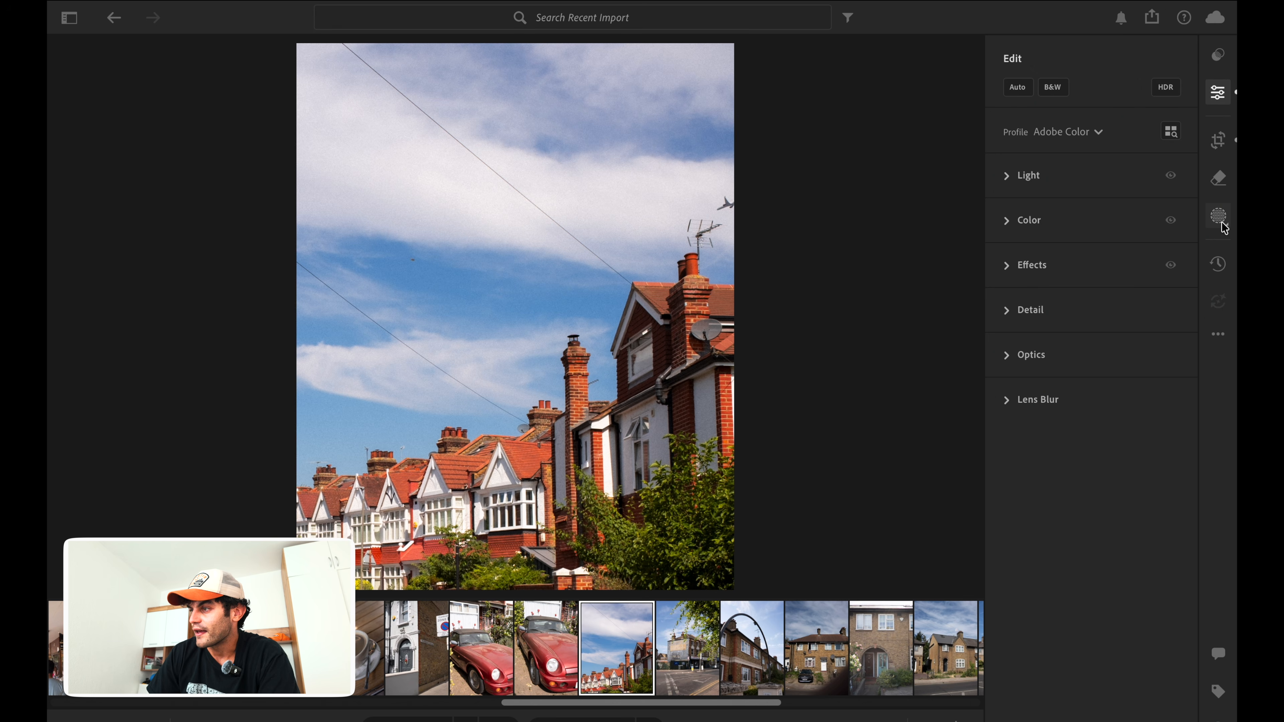
Step: Browse the Premium preset groups and preview the PD01 Yellow preset from Portraits: Deep Skin on the photo
{"action": "left_click", "coordinate": [1219, 56]}
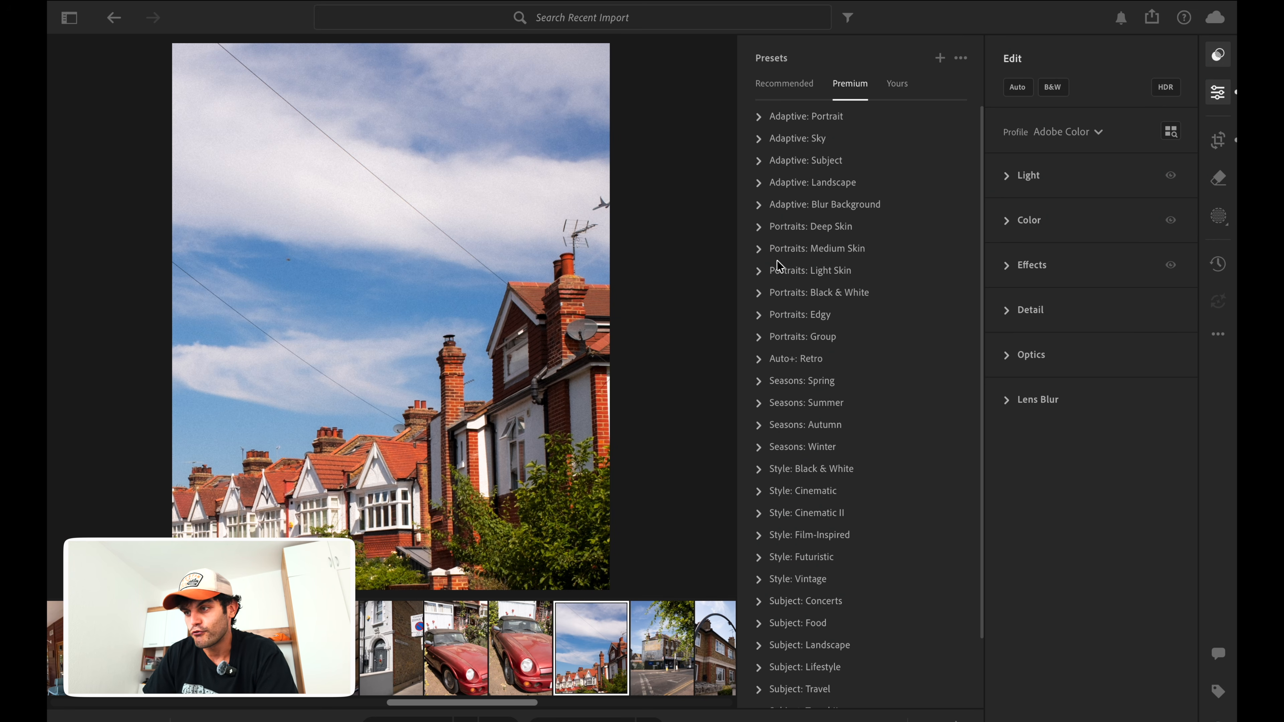
{"action": "scroll", "coordinate": [812, 299], "scroll_direction": "down", "scroll_amount": 3}
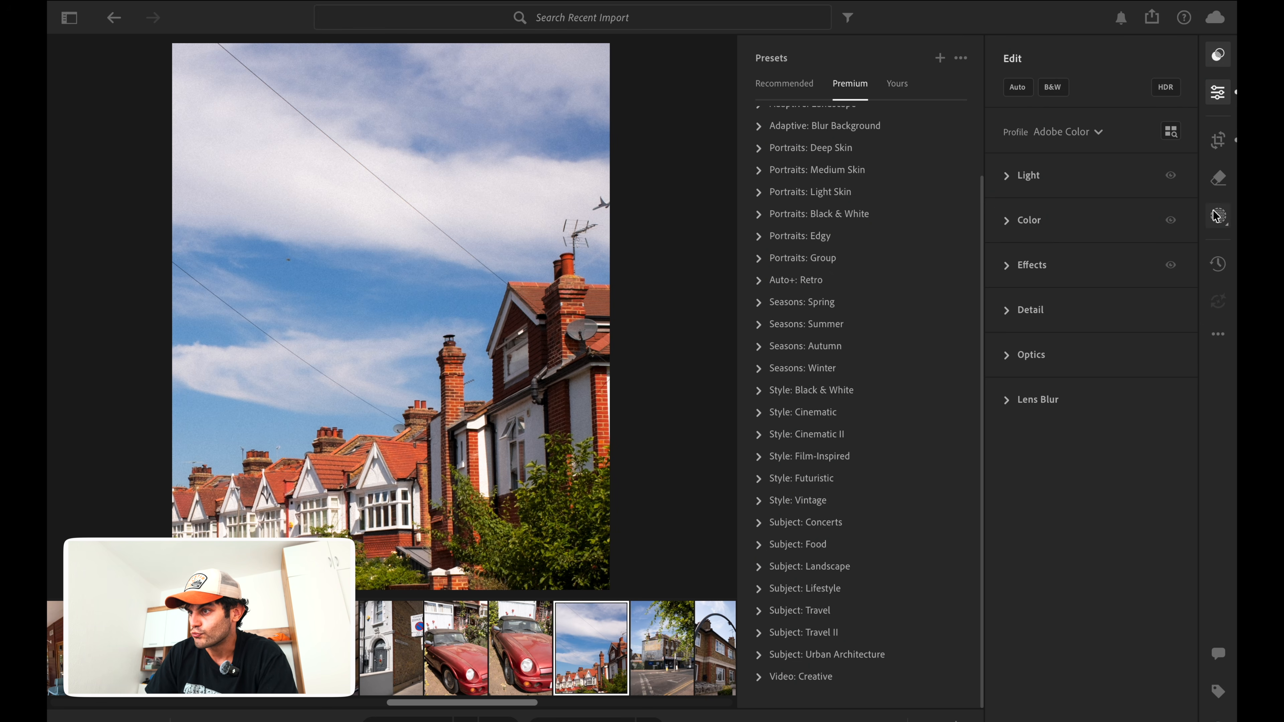
{"action": "scroll", "coordinate": [788, 203], "scroll_direction": "up", "scroll_amount": 1}
{"action": "left_click", "coordinate": [759, 152]}
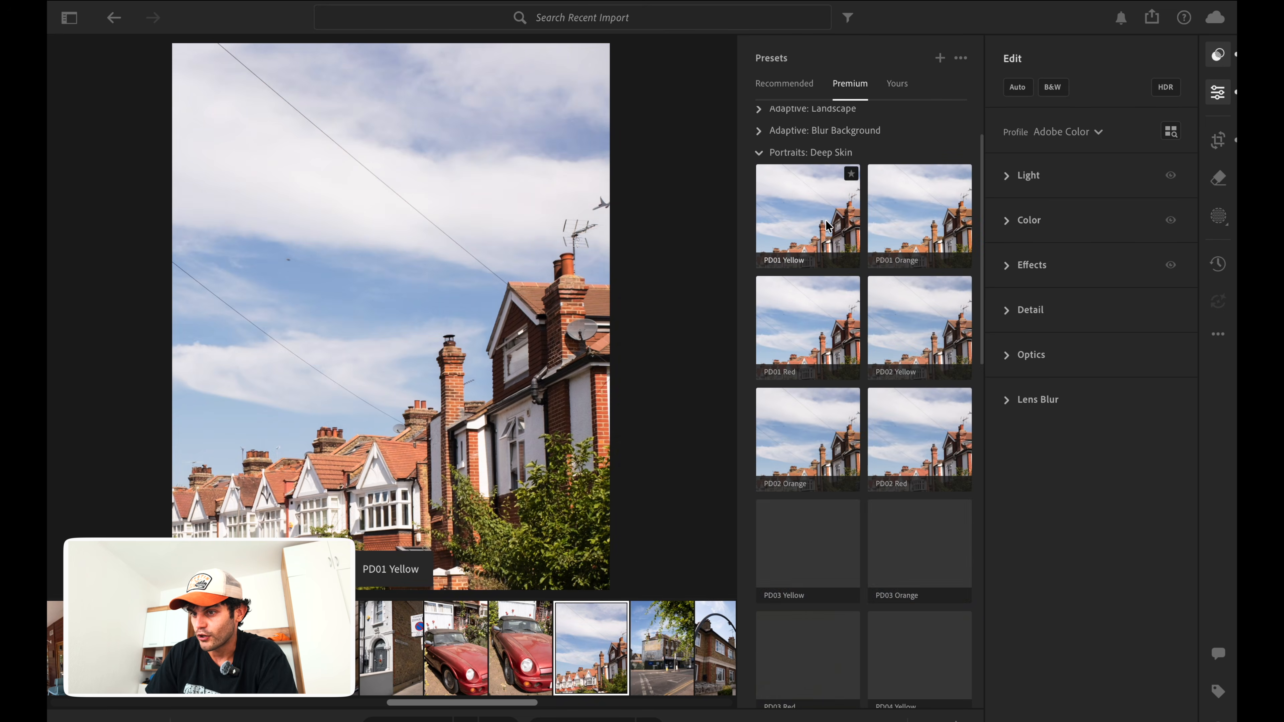
{"action": "left_click", "coordinate": [759, 153]}
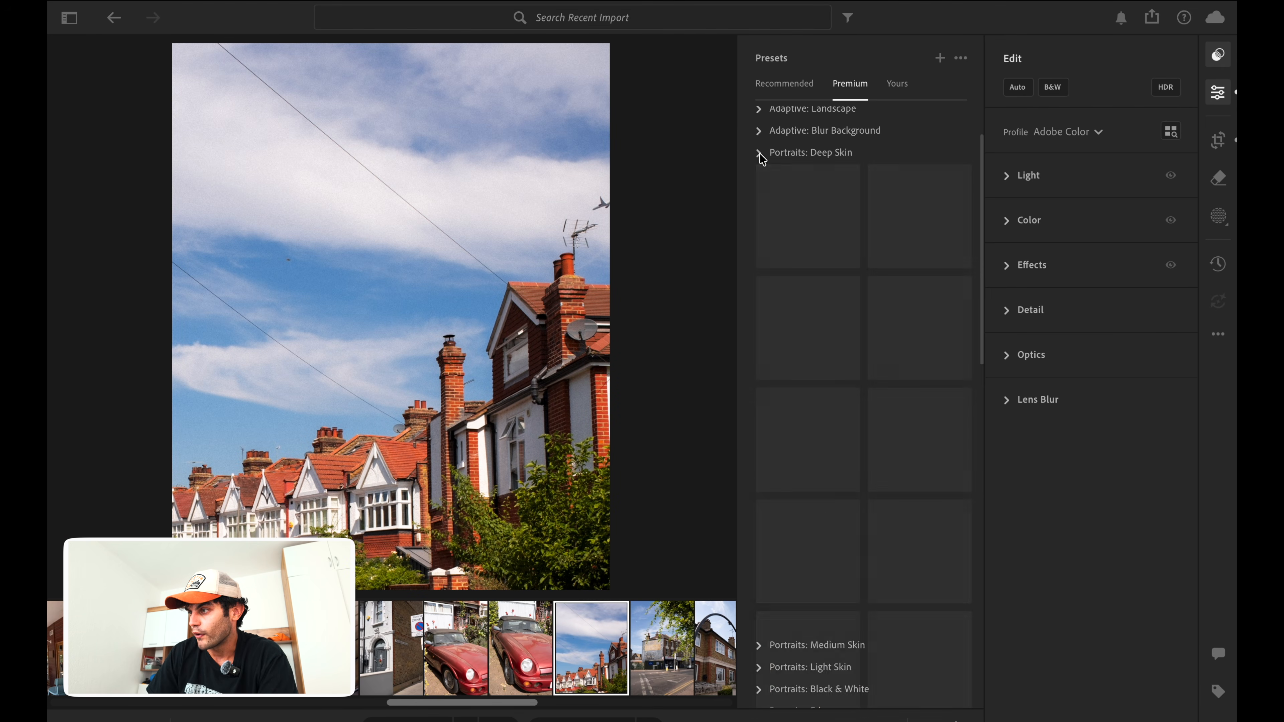
Step: Look over the additional edit commands and the Remove tool's options, dismissing the tool's introduction
{"action": "left_click", "coordinate": [1218, 334]}
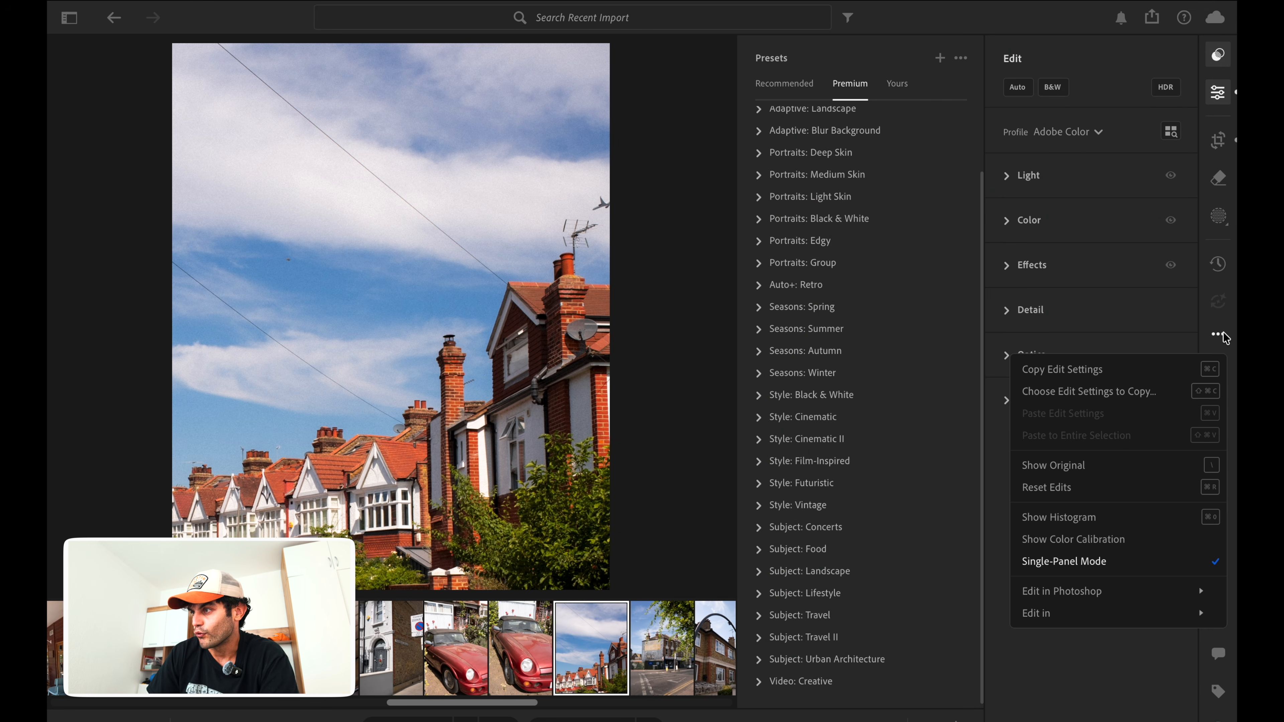
{"action": "left_click", "coordinate": [1225, 336]}
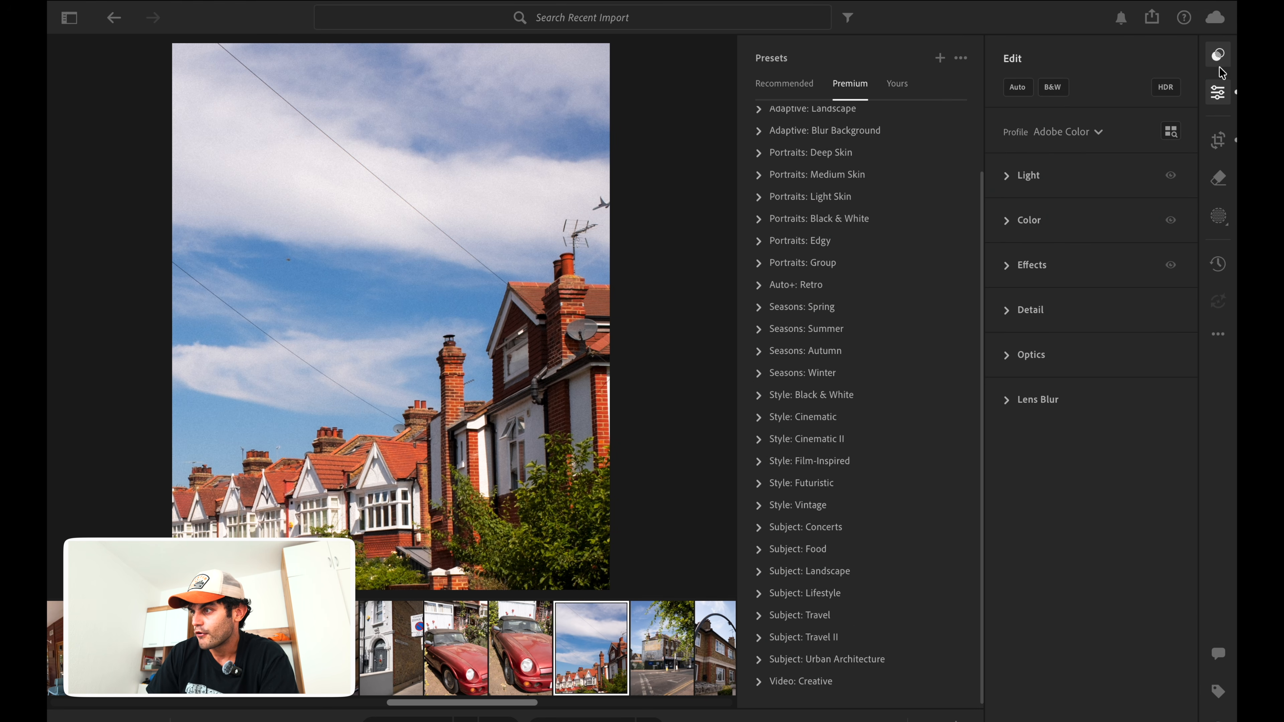
{"action": "left_click", "coordinate": [1217, 175]}
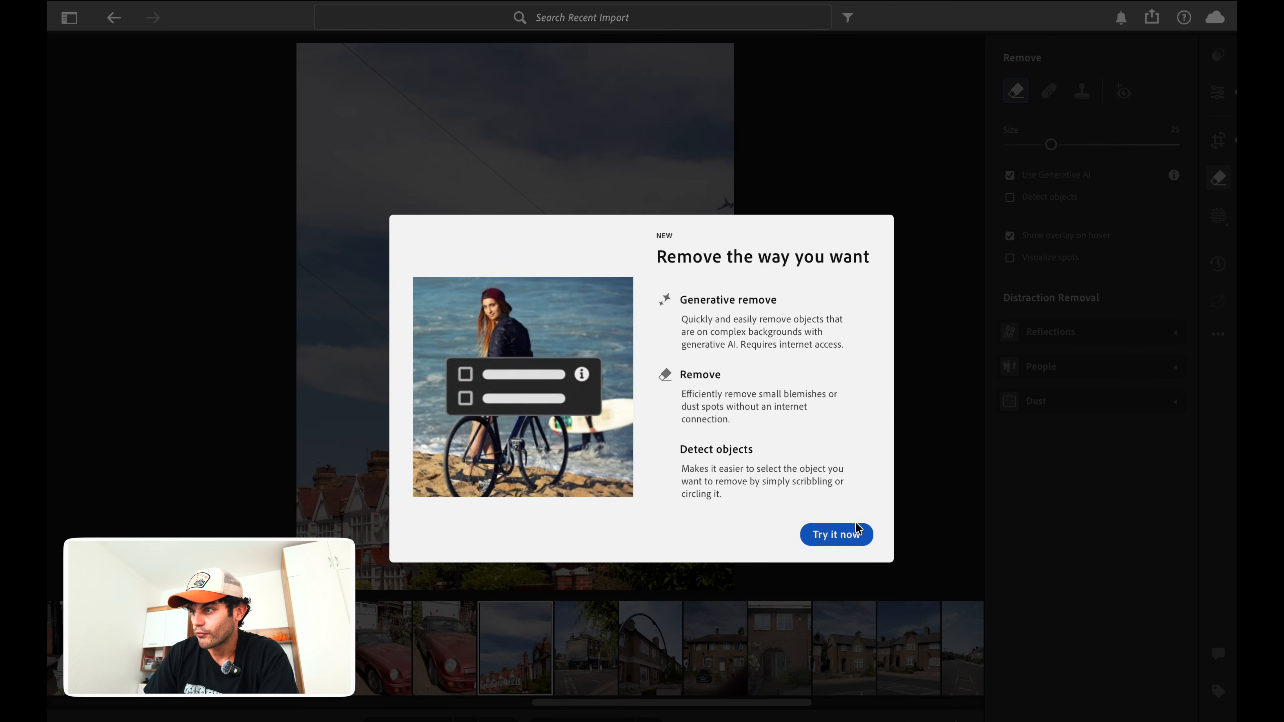
{"action": "left_click", "coordinate": [857, 531]}
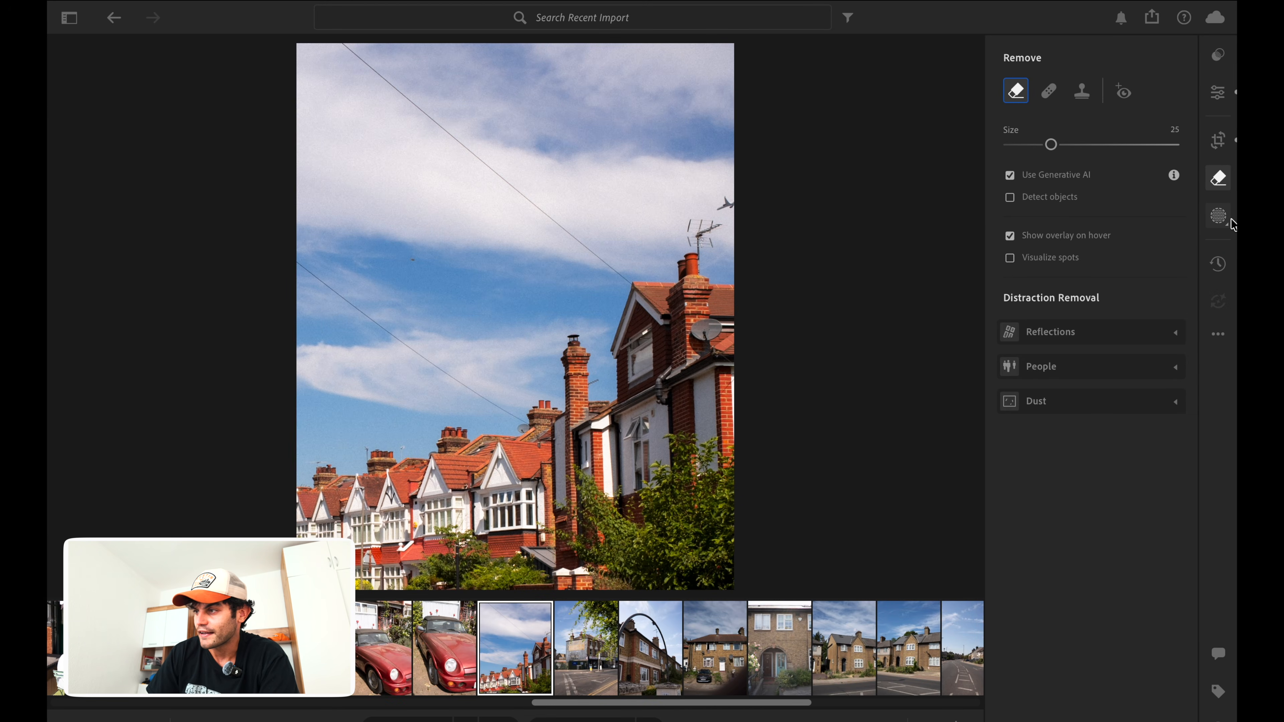
Step: Dismiss the masking introductions and paint a brush mask of size 16 over the row of houses and the tall house
{"action": "left_click", "coordinate": [1218, 216]}
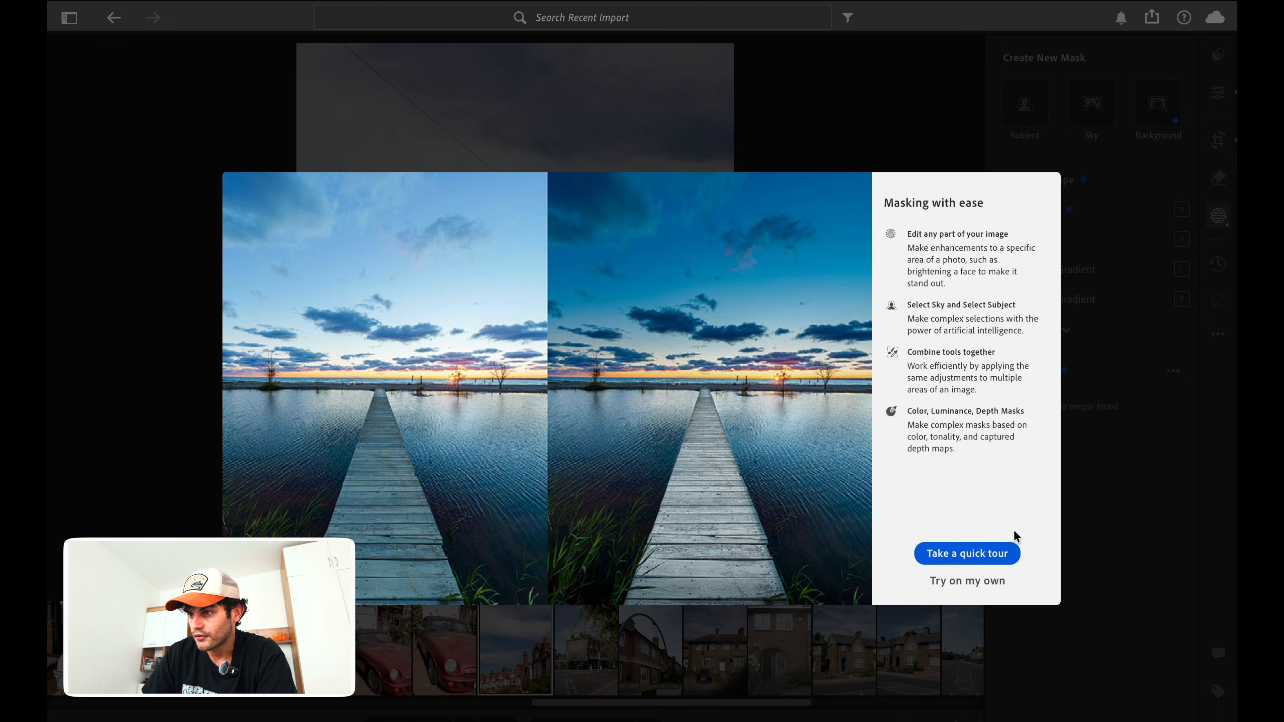
{"action": "left_click", "coordinate": [983, 587]}
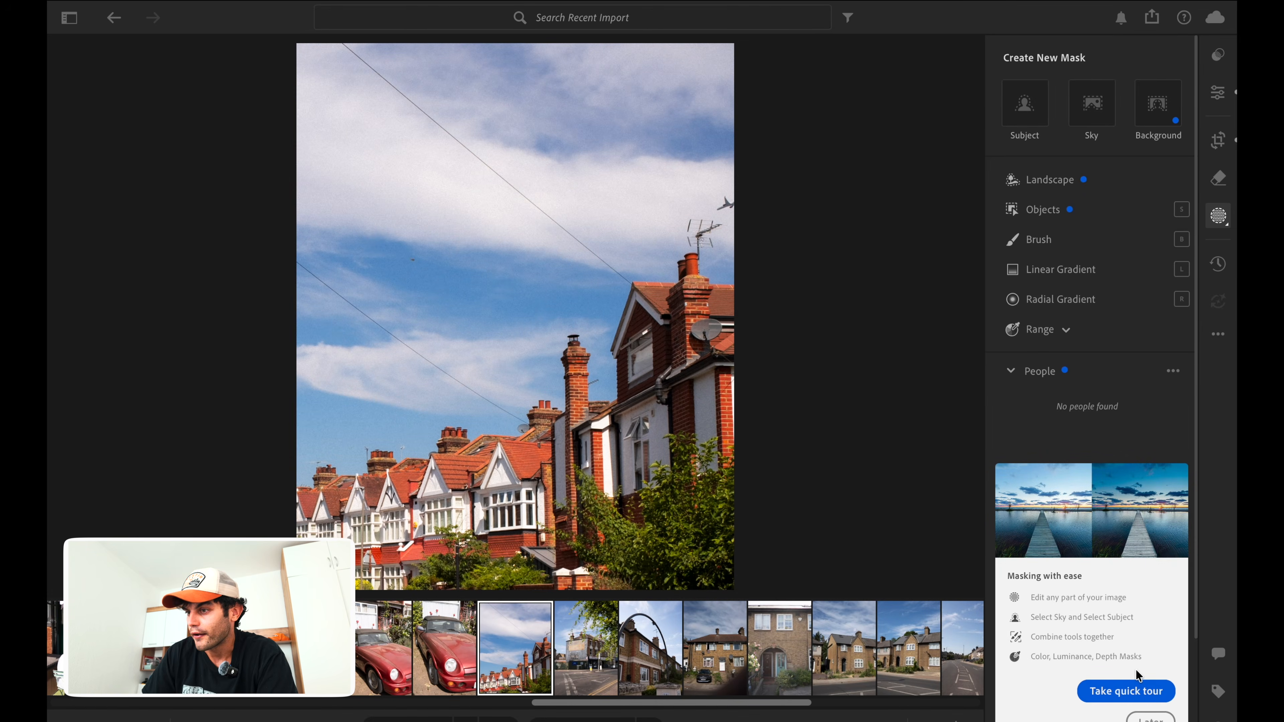
{"action": "left_click", "coordinate": [1150, 718]}
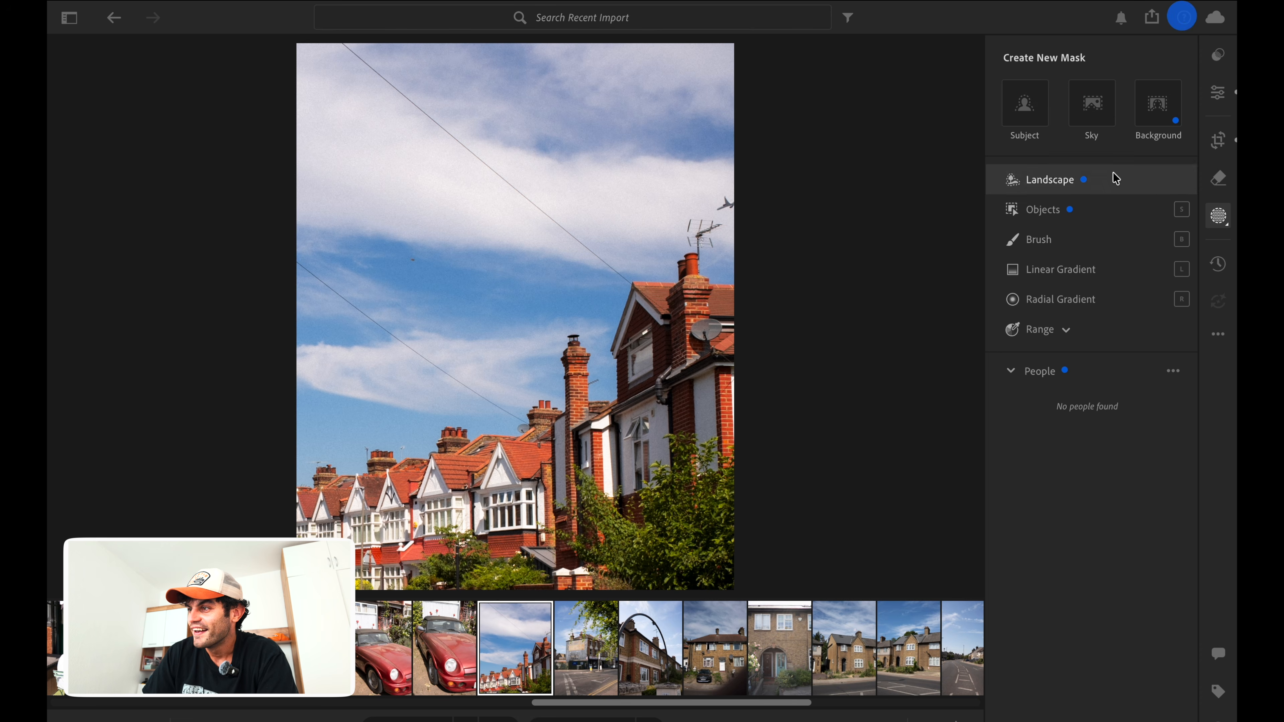
{"action": "left_click", "coordinate": [1147, 156]}
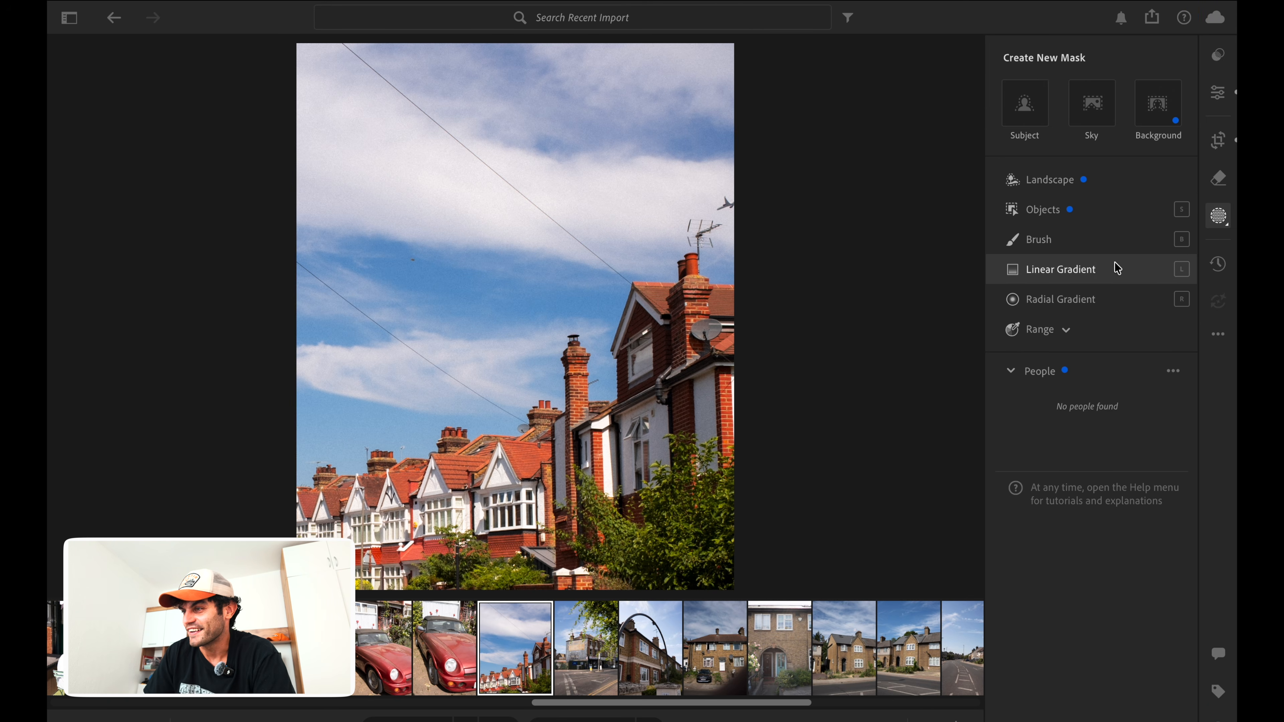
{"action": "left_click", "coordinate": [1088, 248]}
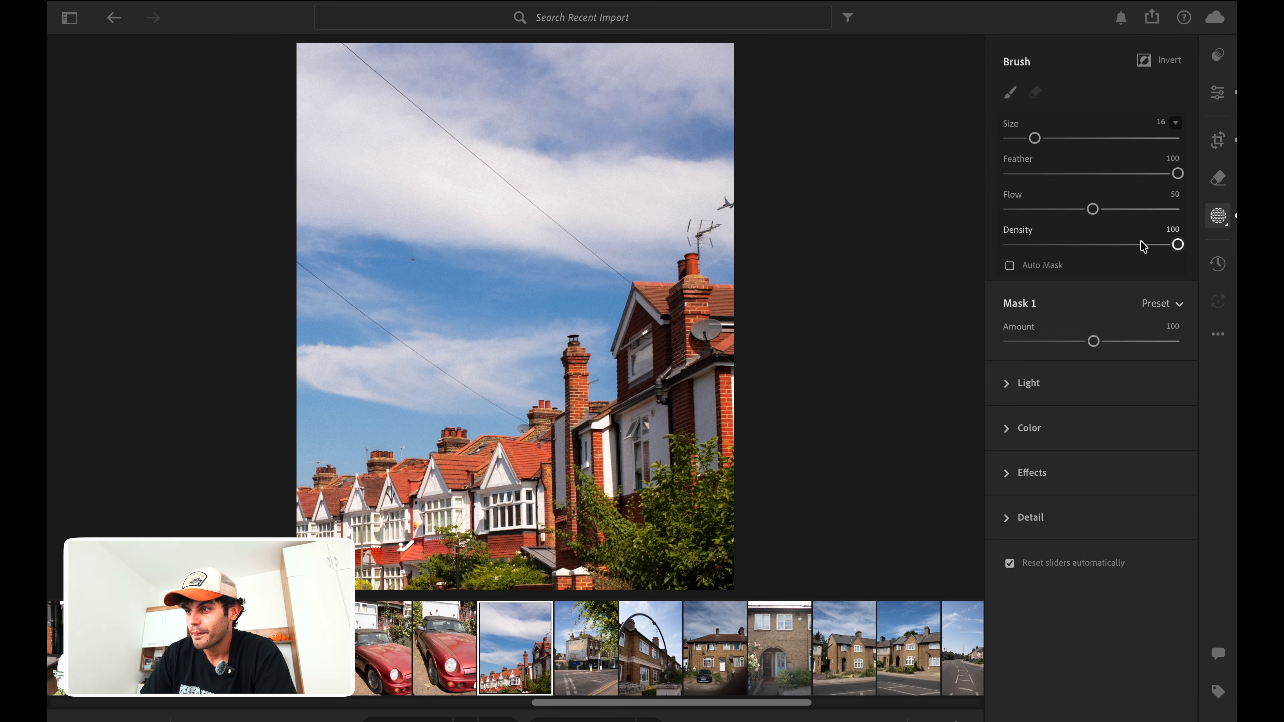
{"action": "mouse_move", "coordinate": [630, 317]}
{"action": "left_mouse_down"}
{"action": "mouse_move", "coordinate": [702, 352]}
{"action": "mouse_move", "coordinate": [662, 359]}
{"action": "mouse_move", "coordinate": [688, 473]}
{"action": "mouse_move", "coordinate": [547, 436]}
{"action": "mouse_move", "coordinate": [458, 488]}
{"action": "mouse_move", "coordinate": [424, 468]}
{"action": "mouse_move", "coordinate": [364, 526]}
{"action": "left_mouse_up"}
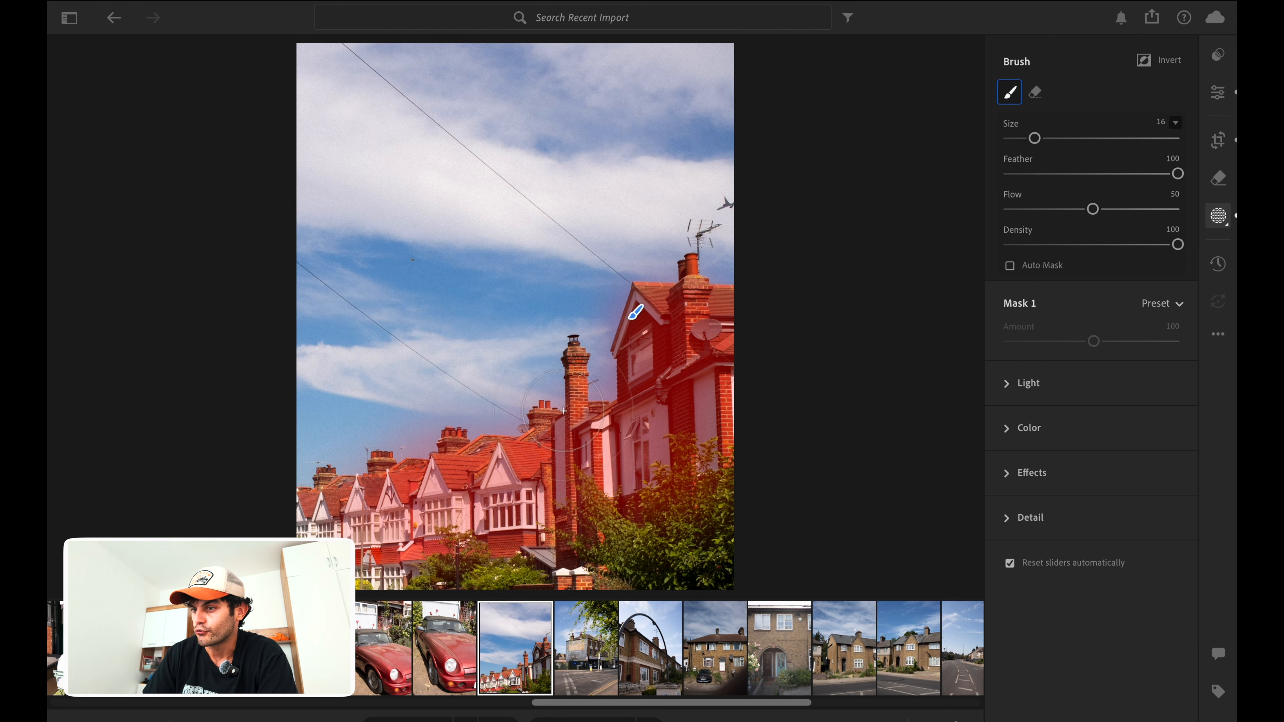
{"action": "left_click", "coordinate": [526, 459]}
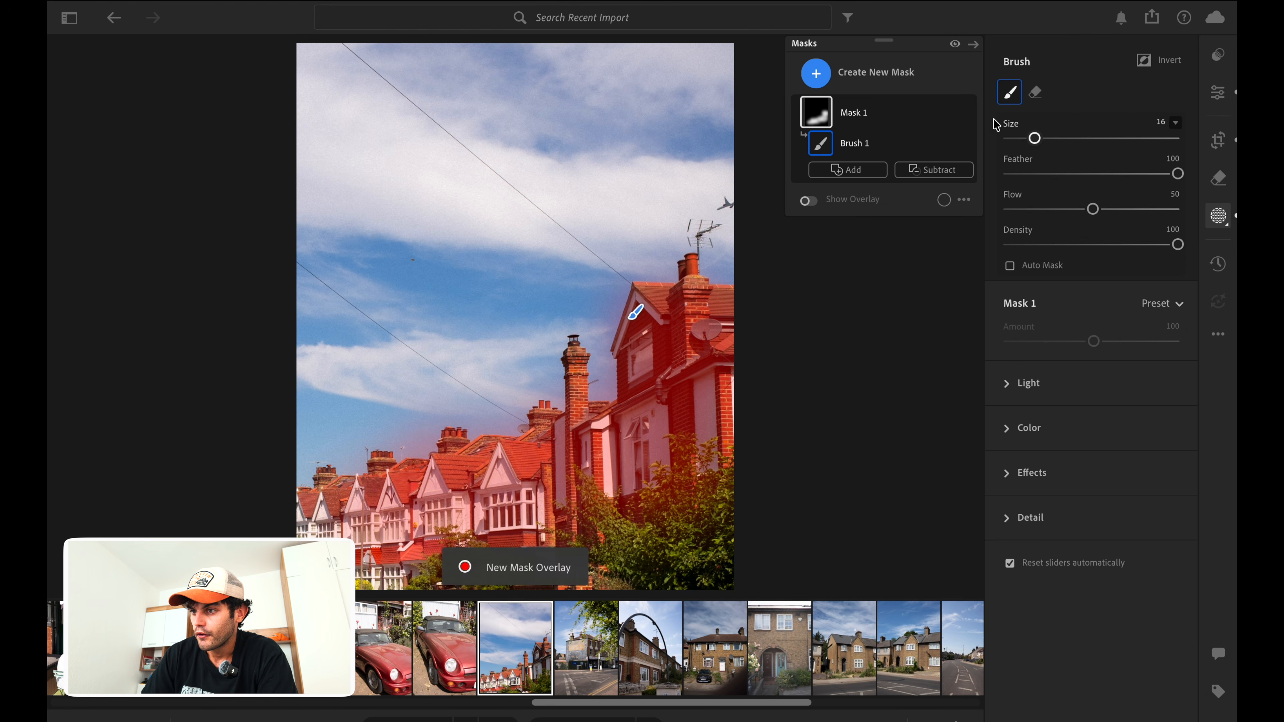
Step: Reduce the brush size to 13 and, for the house mask, set contrast to +14 and exposure to 0
{"action": "mouse_move", "coordinate": [1034, 138]}
{"action": "left_mouse_down"}
{"action": "mouse_move", "coordinate": [1098, 136]}
{"action": "mouse_move", "coordinate": [1031, 138]}
{"action": "left_mouse_up"}
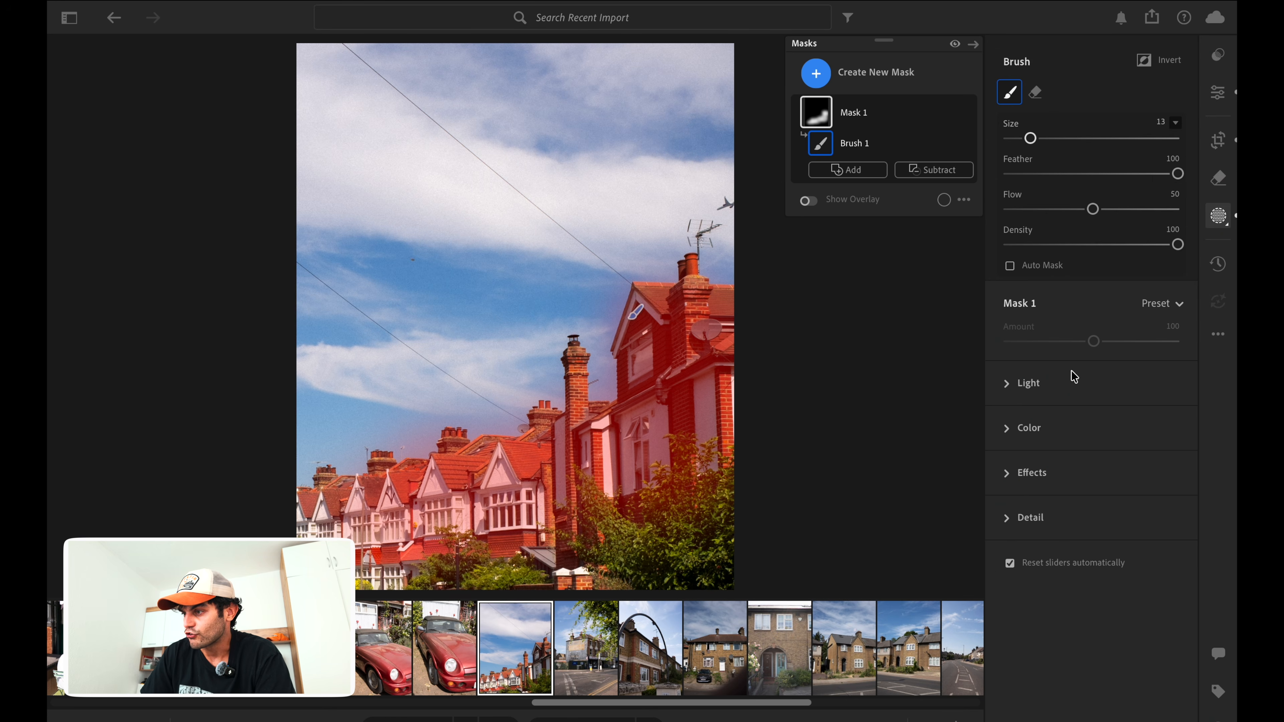
{"action": "left_click", "coordinate": [1007, 383]}
{"action": "mouse_move", "coordinate": [1094, 431]}
{"action": "left_mouse_down"}
{"action": "mouse_move", "coordinate": [1130, 433]}
{"action": "mouse_move", "coordinate": [1087, 430]}
{"action": "mouse_move", "coordinate": [1126, 467]}
{"action": "mouse_move", "coordinate": [1105, 466]}
{"action": "left_mouse_up"}
{"action": "double_click", "coordinate": [1089, 430]}
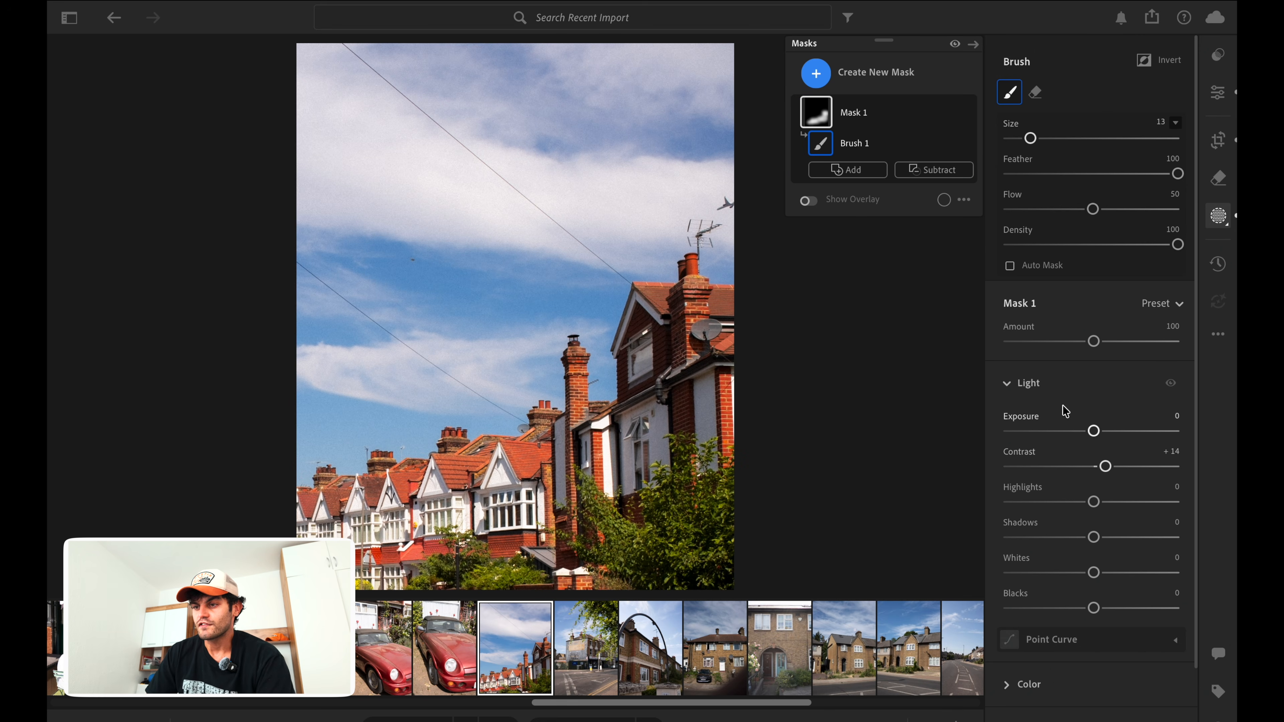
{"action": "left_click", "coordinate": [1007, 385]}
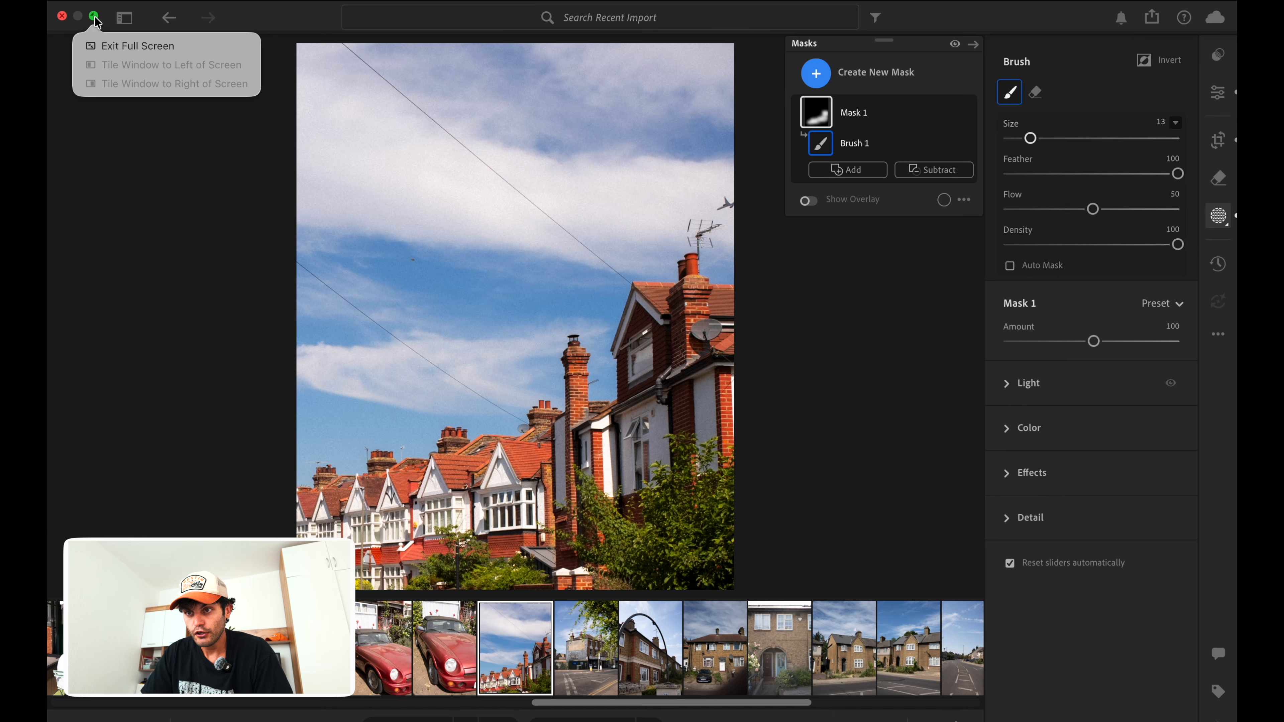
Step: Exit full screen, switch to Photomator in full screen and open the first street photo in the Lightroom Comparison album
{"action": "left_click", "coordinate": [92, 17]}
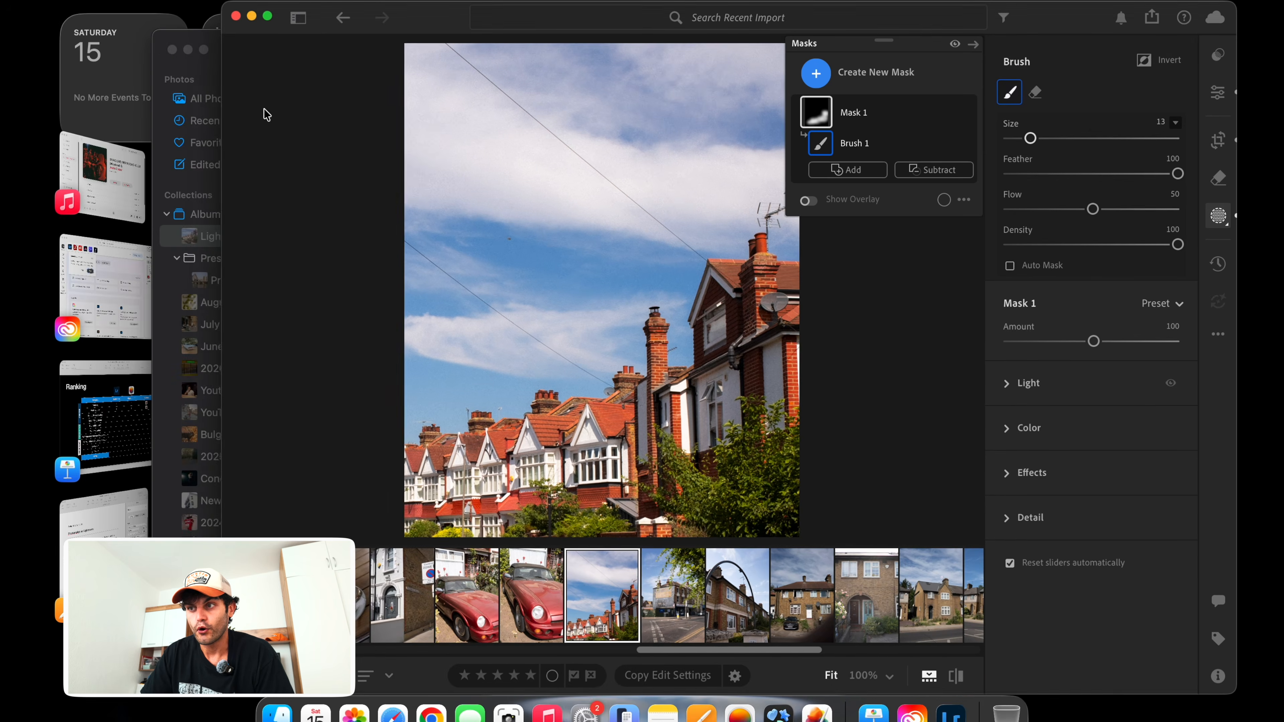
{"action": "left_click", "coordinate": [207, 72]}
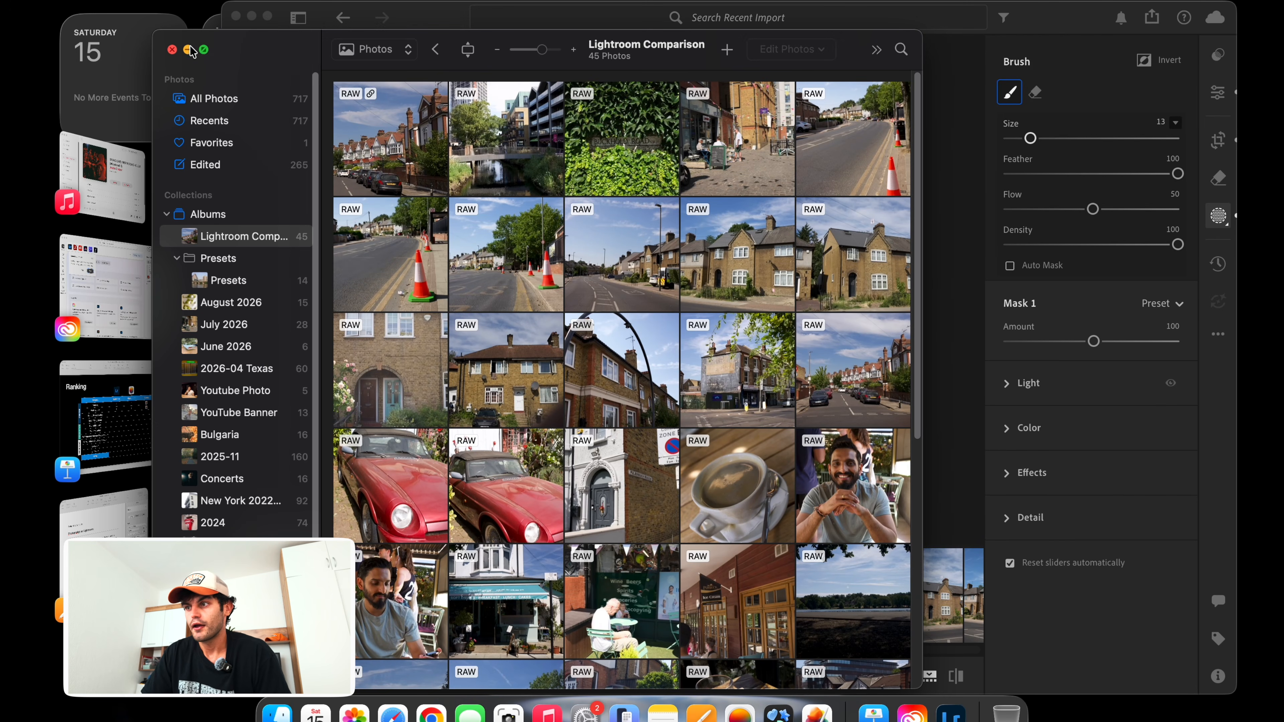
{"action": "left_click", "coordinate": [205, 53]}
{"action": "left_click", "coordinate": [330, 142]}
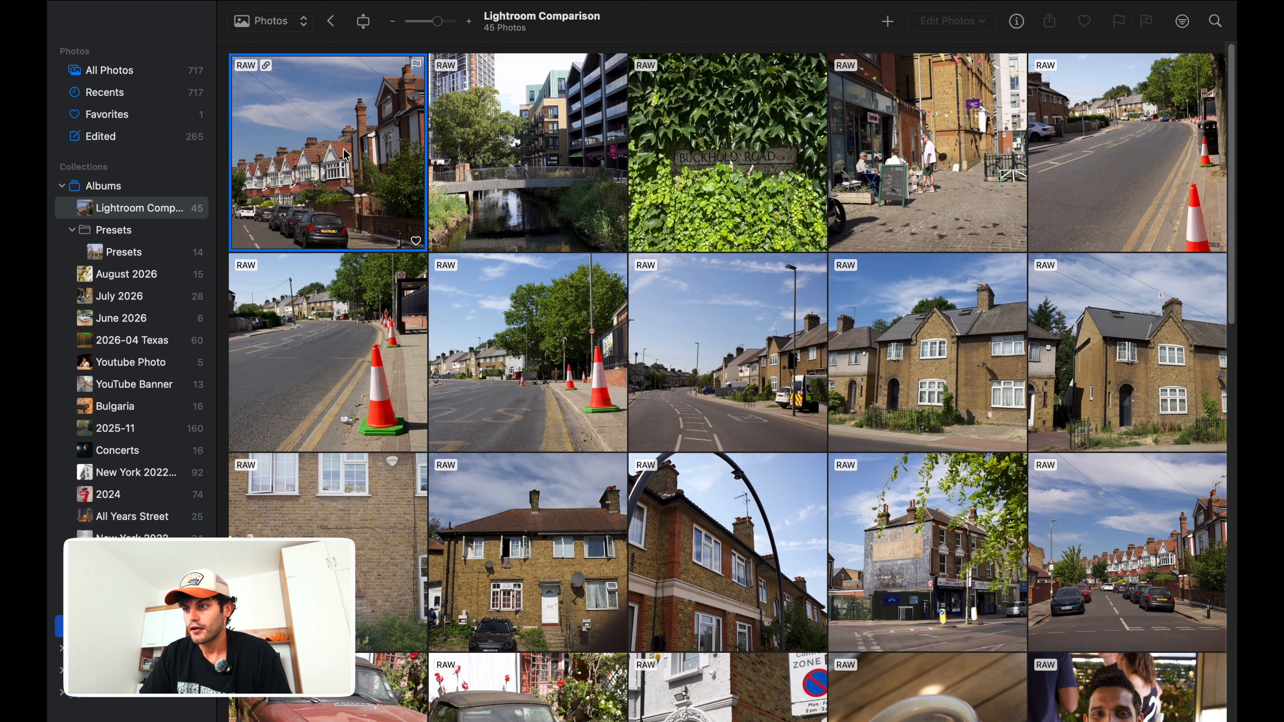
{"action": "double_click", "coordinate": [330, 143]}
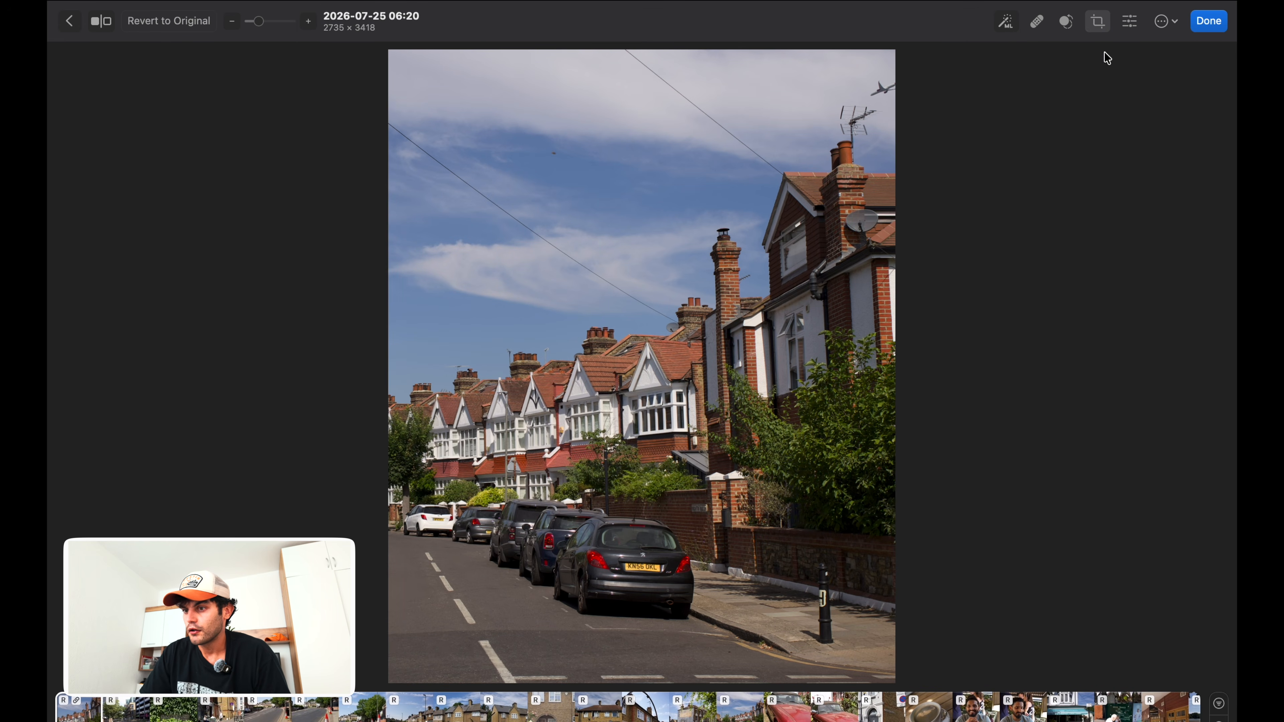
Step: Crop the street photo at 4:5 to about 2677 × 3347 px around the sky and houses, excluding the road, and save the edit
{"action": "left_click", "coordinate": [1097, 22]}
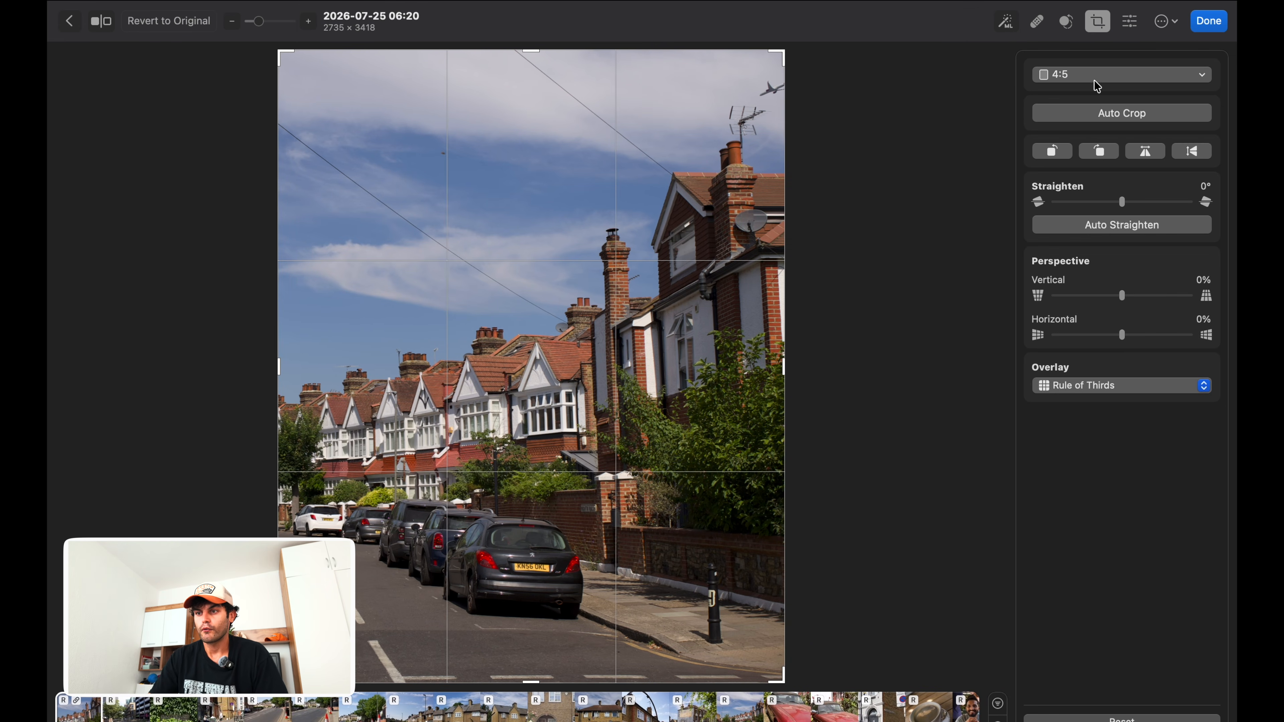
{"action": "left_click_drag", "start_coordinate": [279, 681], "coordinate": [434, 482]}
{"action": "left_click_drag", "start_coordinate": [540, 445], "coordinate": [447, 398]}
{"action": "left_click_drag", "start_coordinate": [345, 139], "coordinate": [61, 89]}
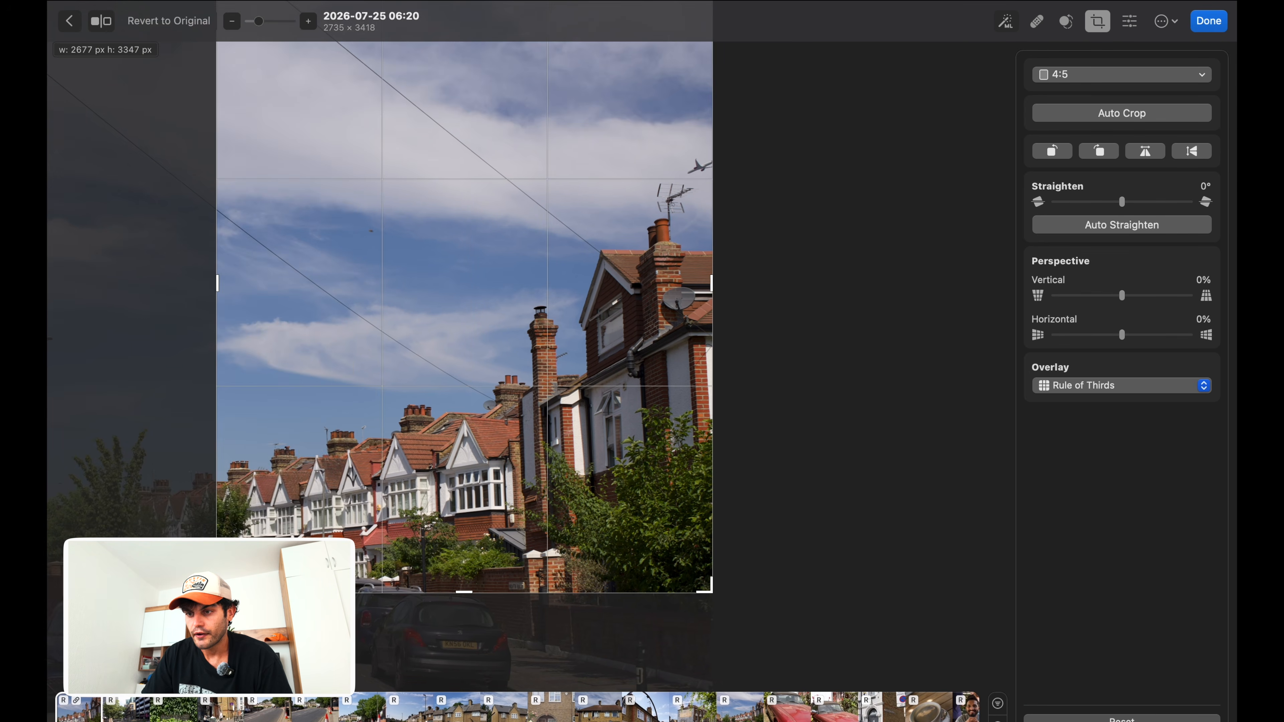
{"action": "left_click_drag", "start_coordinate": [541, 372], "coordinate": [550, 407]}
{"action": "left_click", "coordinate": [1215, 24]}
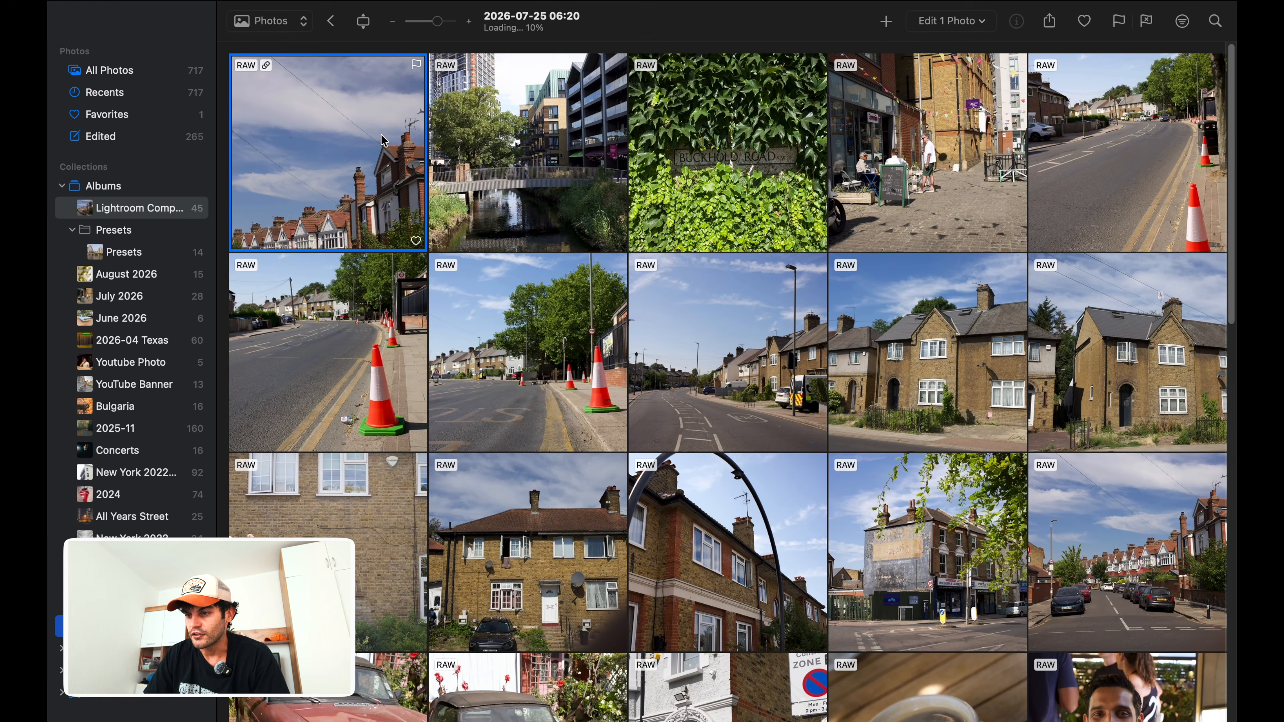
Step: Open the cropped street photo for color adjustments and switch off all the enabled adjustment groups, from White Balance through Curves
{"action": "double_click", "coordinate": [384, 141]}
{"action": "left_click", "coordinate": [1129, 21]}
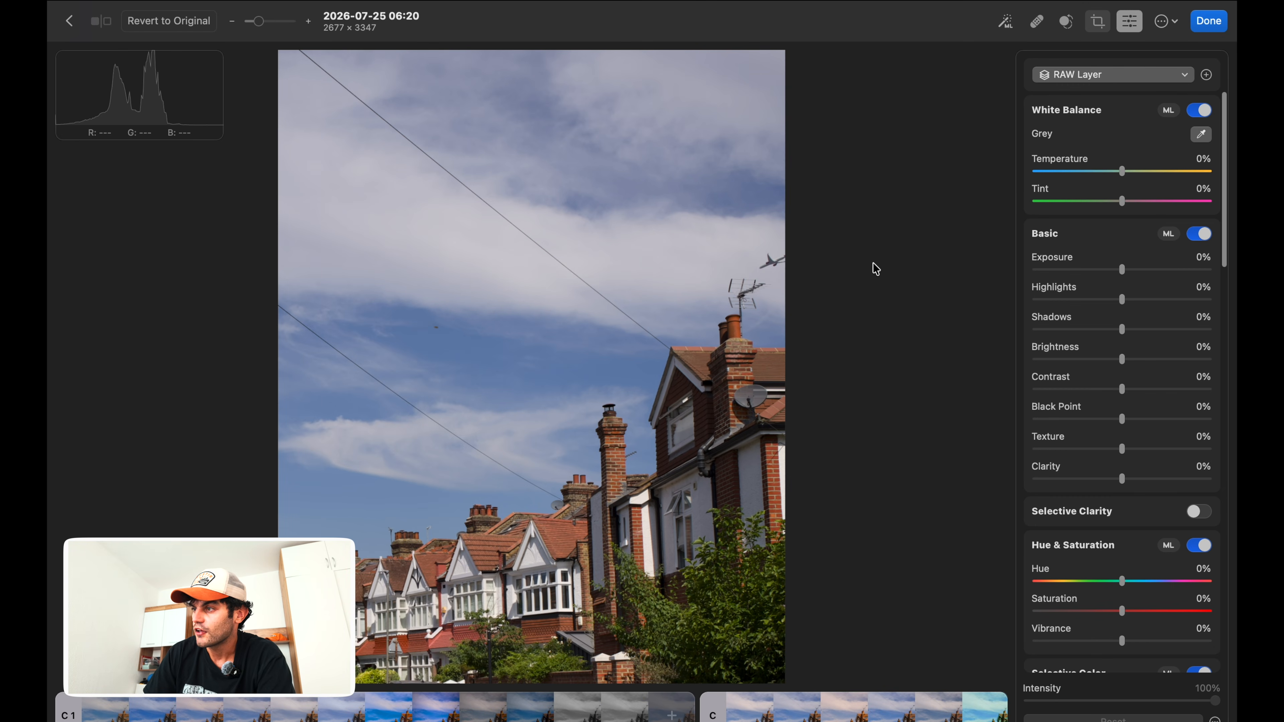
{"action": "left_click", "coordinate": [1196, 113]}
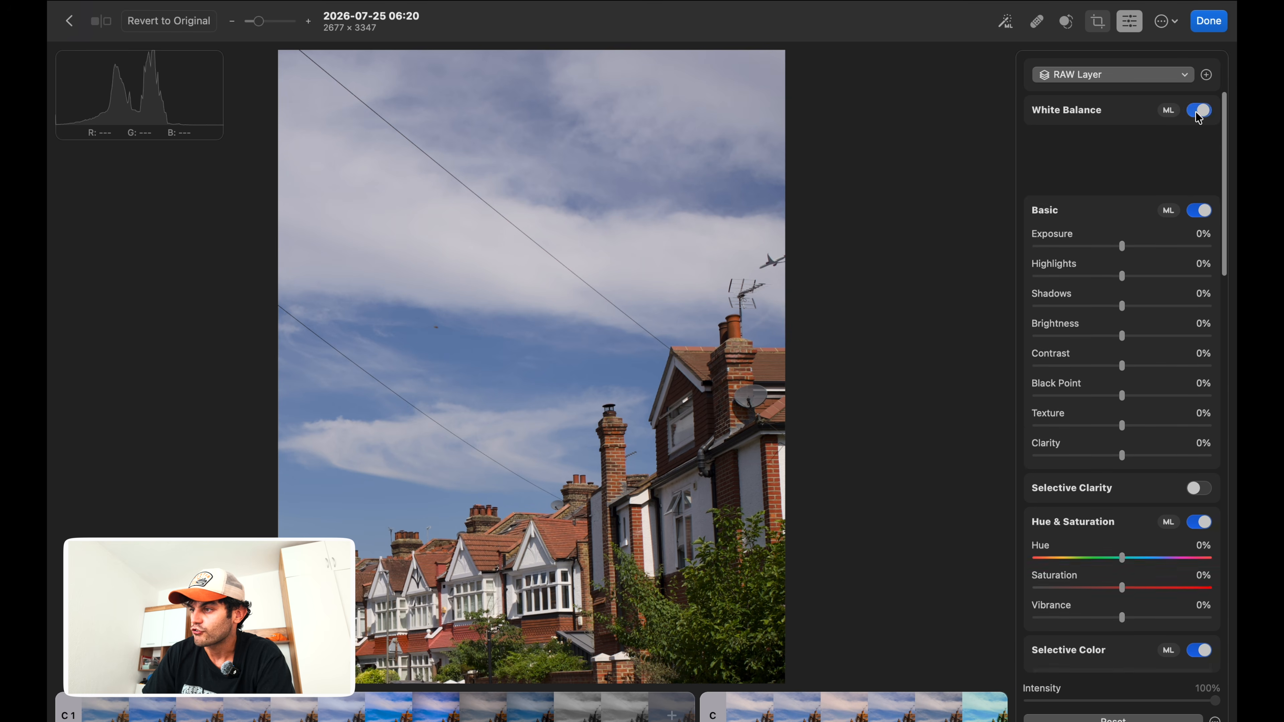
{"action": "left_click", "coordinate": [1199, 144]}
{"action": "left_click", "coordinate": [1205, 207]}
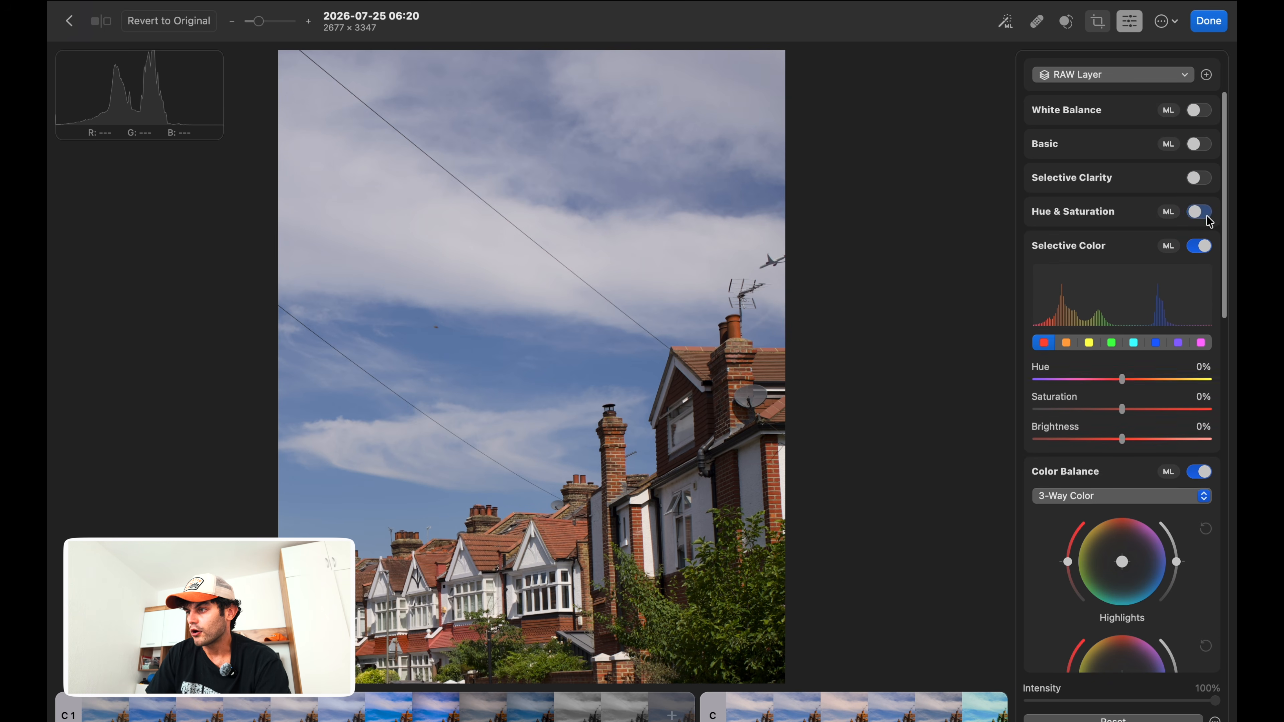
{"action": "left_click", "coordinate": [1203, 248]}
{"action": "left_click", "coordinate": [1199, 279]}
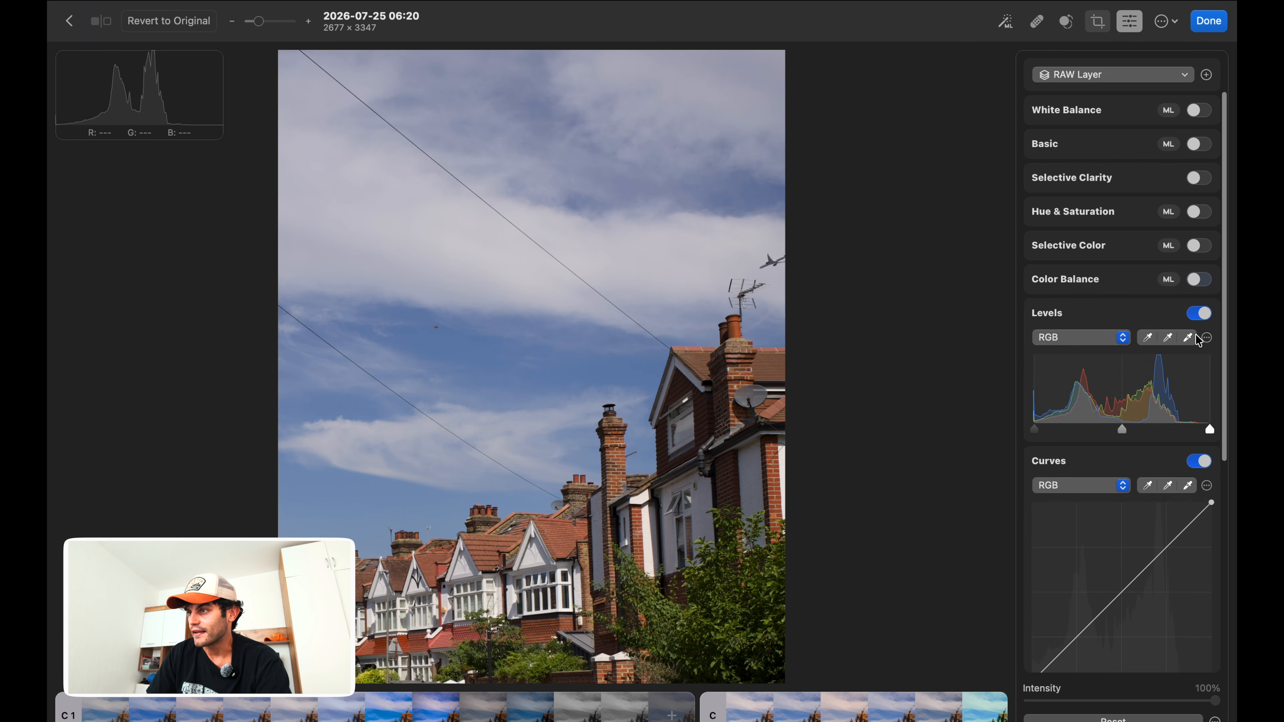
{"action": "left_click", "coordinate": [1200, 312]}
{"action": "left_click", "coordinate": [1200, 345]}
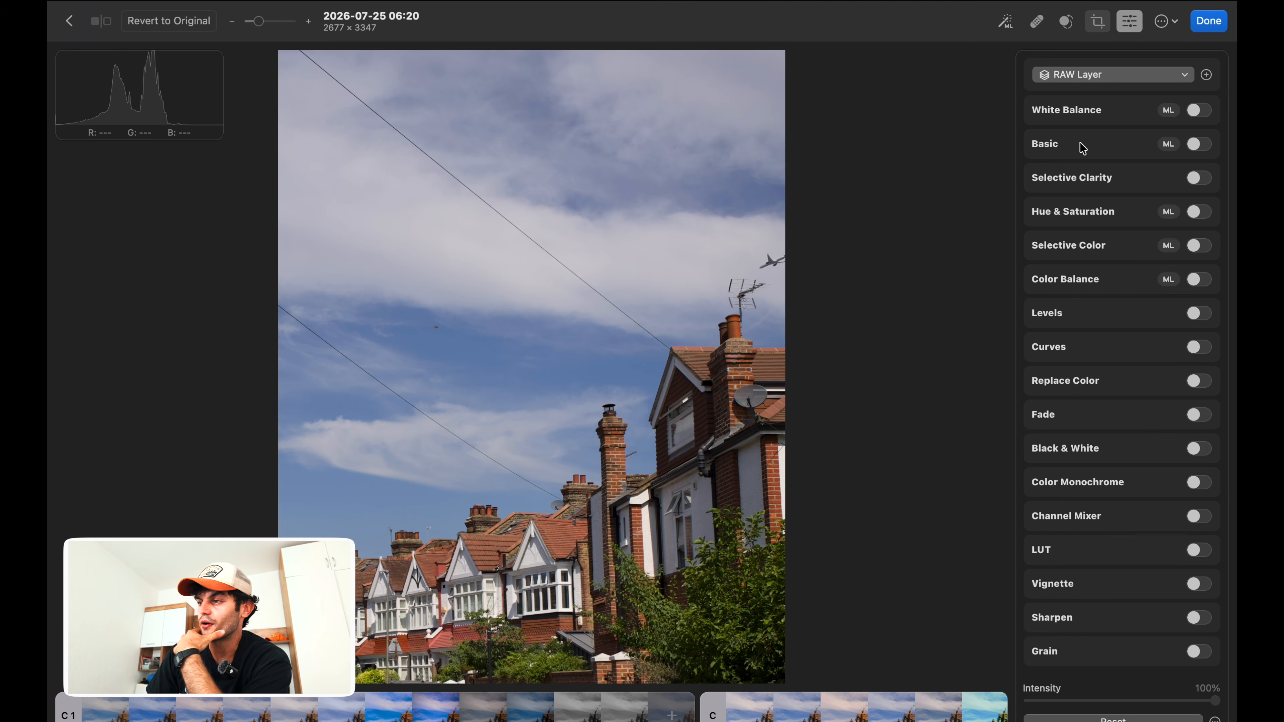
Step: Enable the Basic and White Balance adjustments, activate the grey-point picker, and set temperature to -12% and exposure to 2%
{"action": "left_click", "coordinate": [1199, 147]}
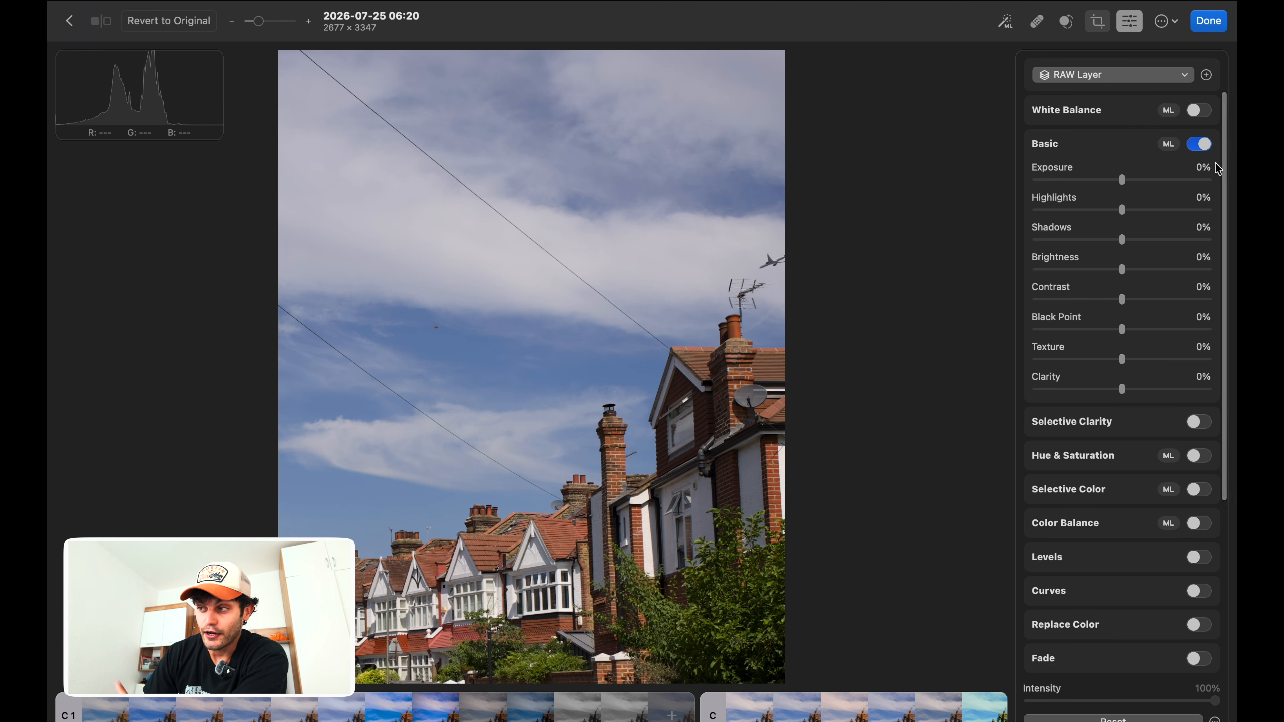
{"action": "left_click", "coordinate": [1199, 110]}
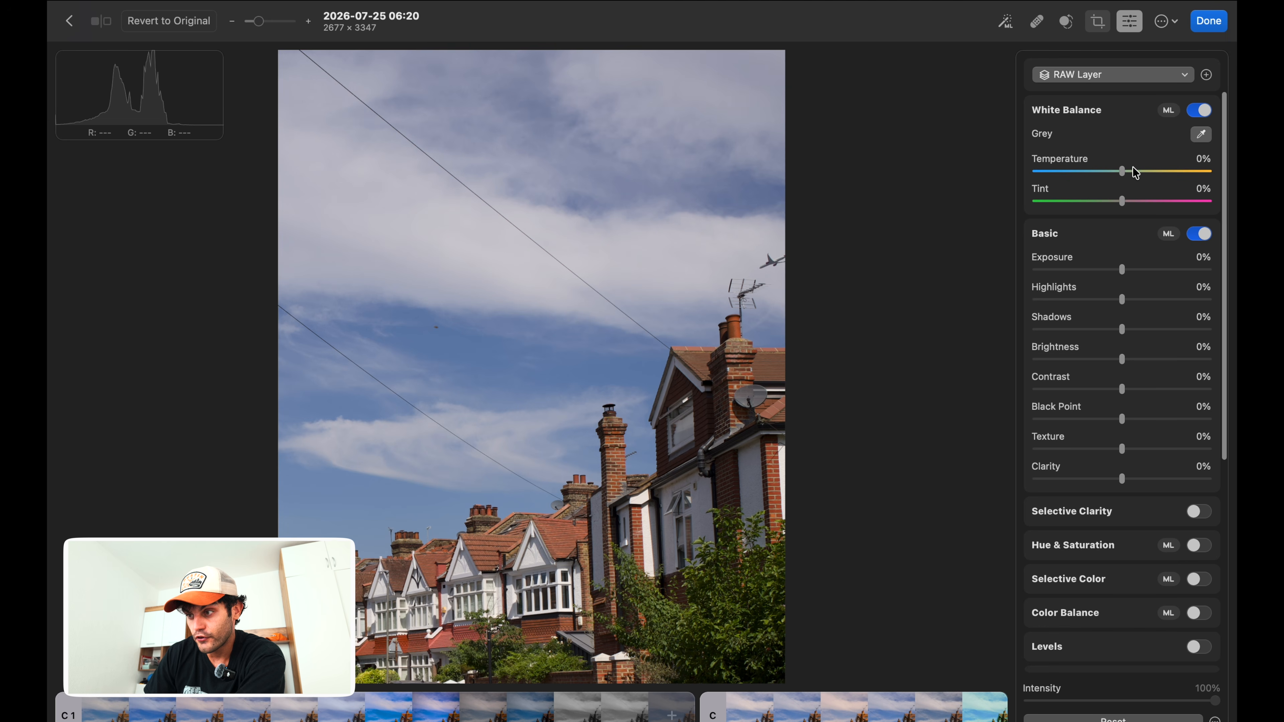
{"action": "mouse_move", "coordinate": [1126, 173]}
{"action": "left_mouse_down"}
{"action": "mouse_move", "coordinate": [1112, 172]}
{"action": "mouse_move", "coordinate": [1134, 176]}
{"action": "mouse_move", "coordinate": [1123, 173]}
{"action": "left_mouse_up"}
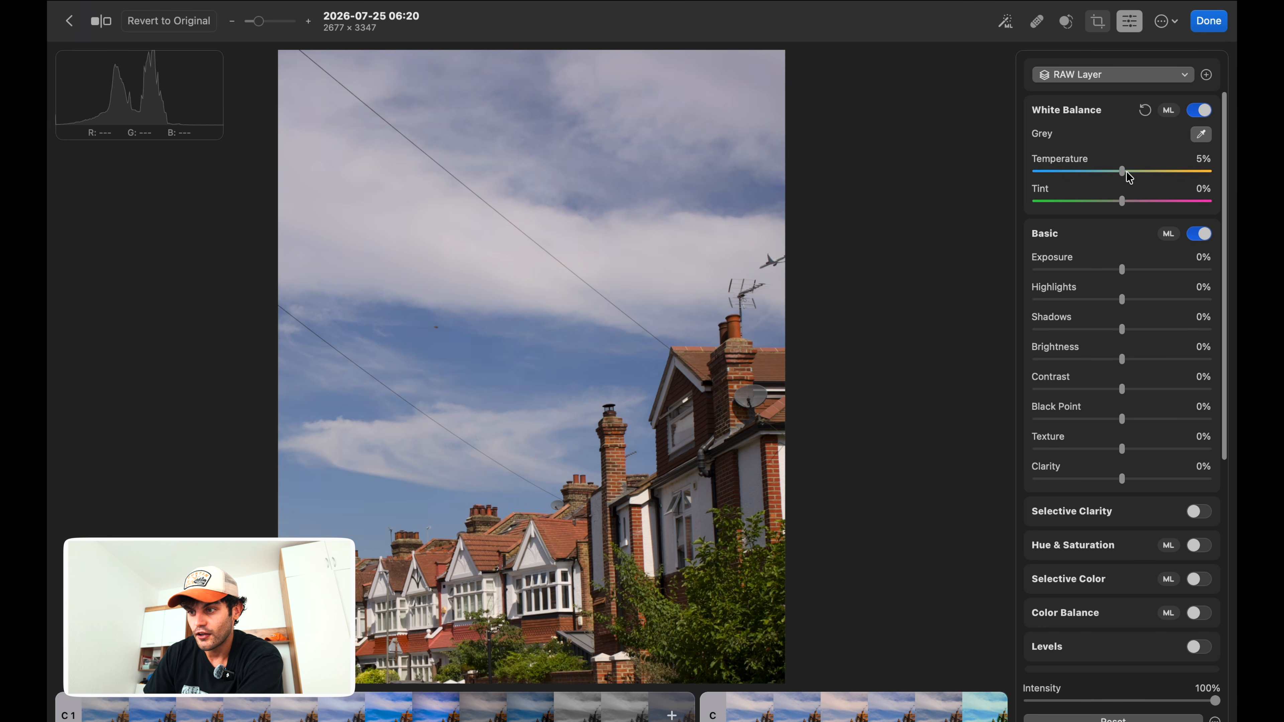
{"action": "left_click", "coordinate": [1201, 135]}
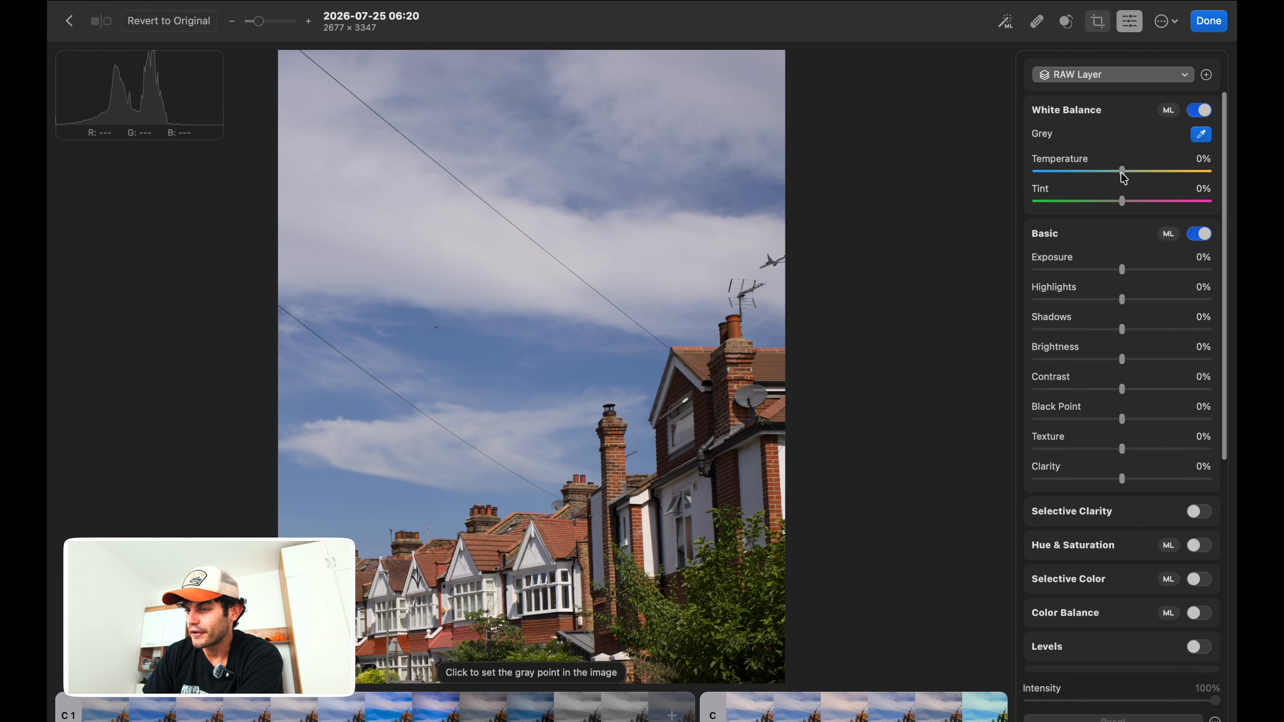
{"action": "left_click_drag", "start_coordinate": [1124, 177], "coordinate": [1112, 173]}
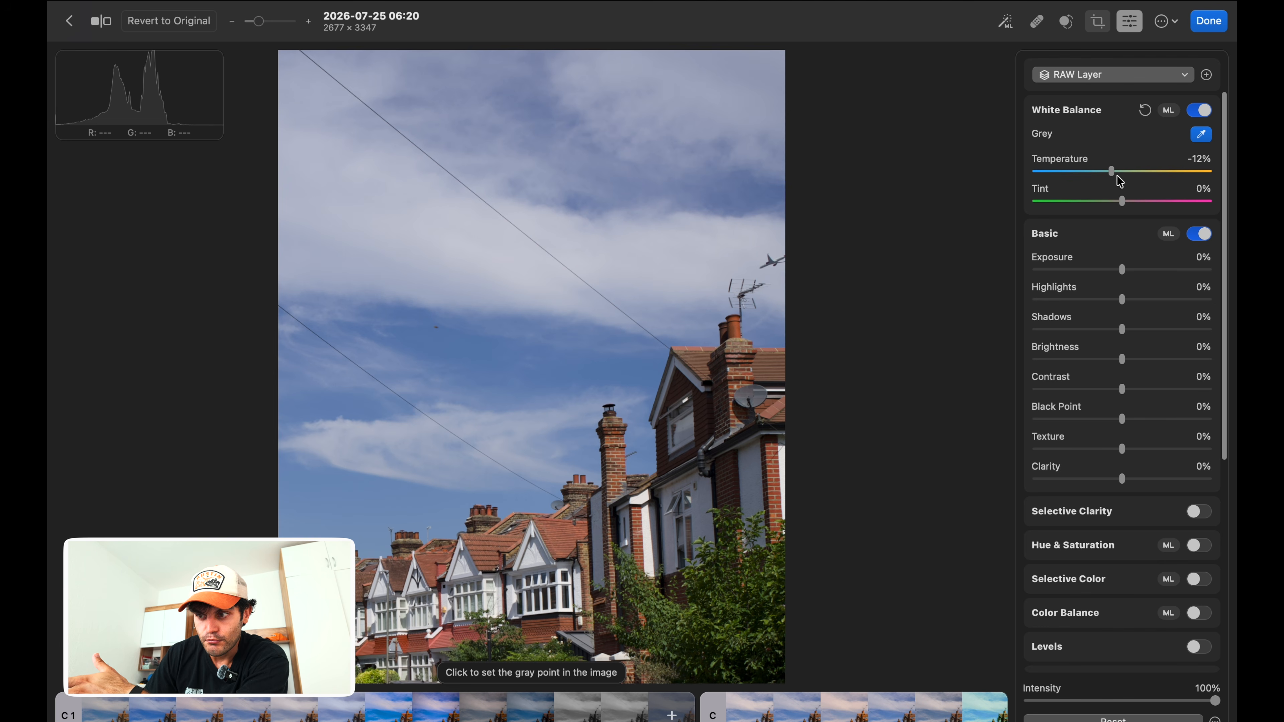
{"action": "mouse_move", "coordinate": [1123, 270]}
{"action": "left_mouse_down"}
{"action": "mouse_move", "coordinate": [1098, 266]}
{"action": "mouse_move", "coordinate": [1137, 274]}
{"action": "mouse_move", "coordinate": [1122, 271]}
{"action": "left_mouse_up"}
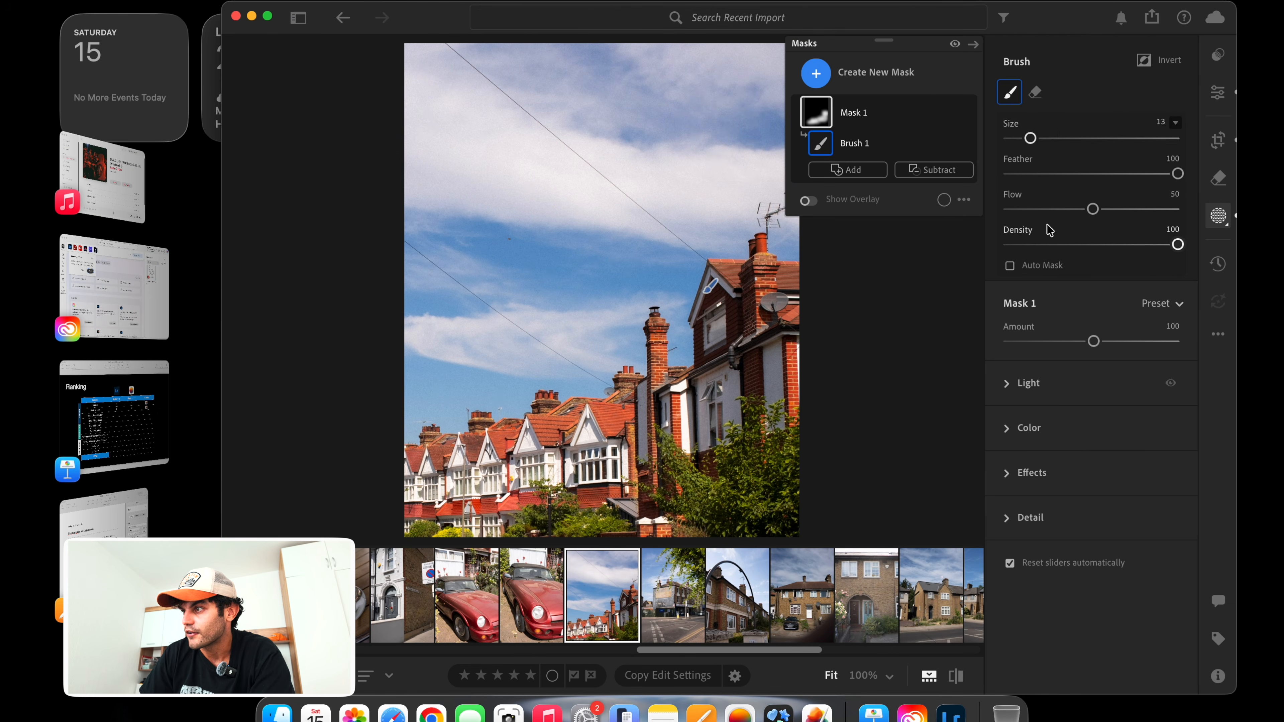
Step: Switch to Lightroom, set the mask brush size to 15, and set the photo's global contrast to +15
{"action": "left_click", "coordinate": [1038, 138]}
{"action": "left_click_drag", "start_coordinate": [1042, 139], "coordinate": [1033, 139]}
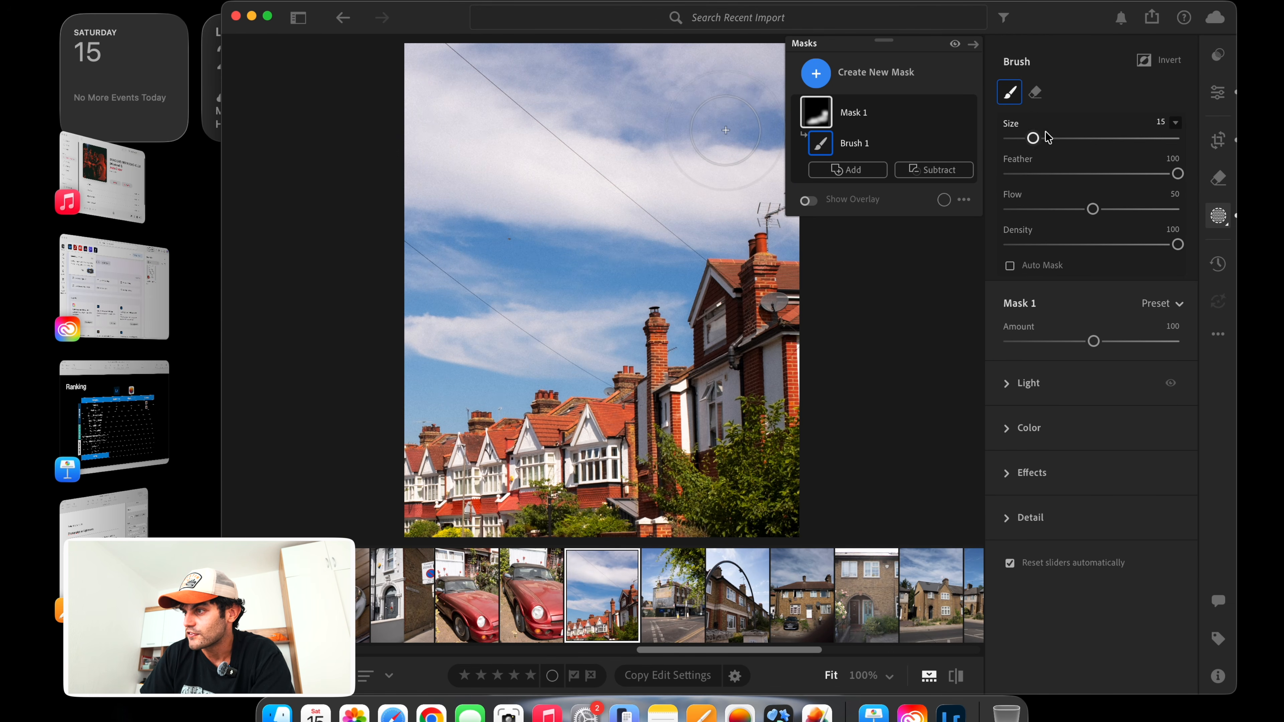
{"action": "left_click", "coordinate": [1218, 93]}
{"action": "left_click", "coordinate": [1010, 181]}
{"action": "left_click_drag", "start_coordinate": [1099, 202], "coordinate": [1104, 208]}
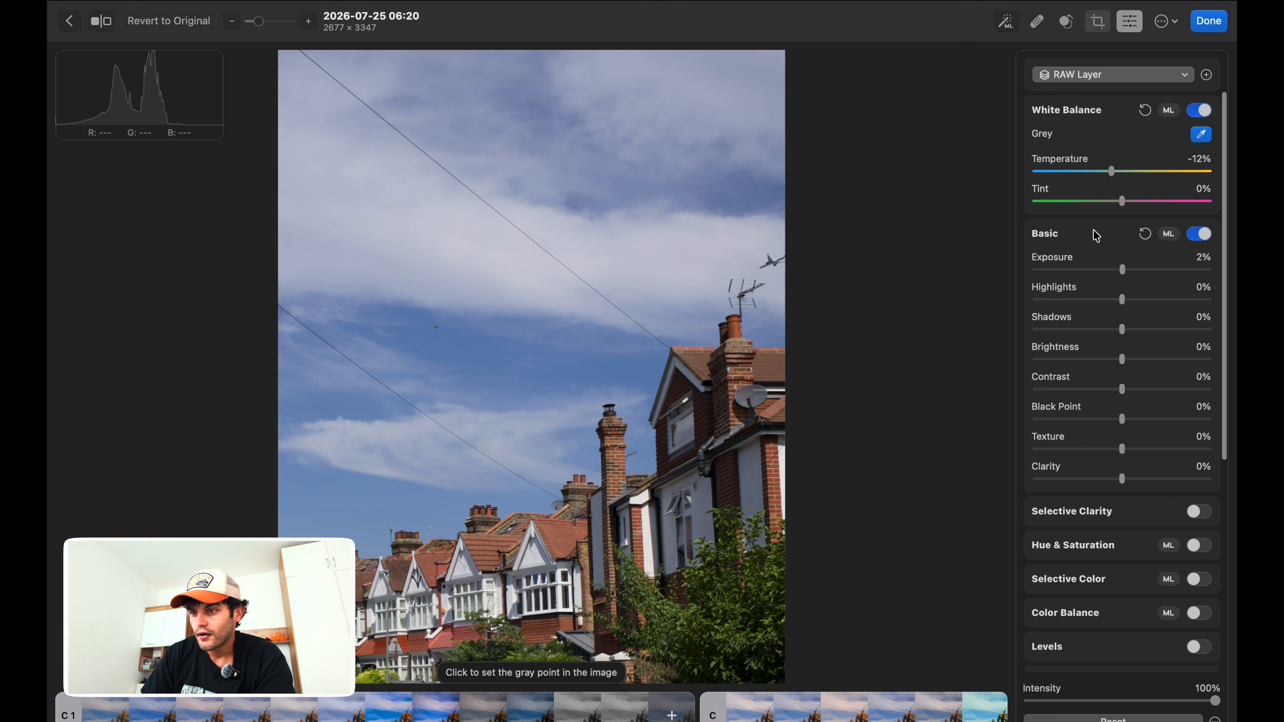
Step: In Photomator, set exposure 17%, highlights 12%, shadows 22%, brightness -8%, contrast 10% and clarity -10%, and compare the photo with Basic off and on
{"action": "left_click_drag", "start_coordinate": [1123, 270], "coordinate": [1130, 393]}
{"action": "left_click_drag", "start_coordinate": [1120, 480], "coordinate": [1113, 482]}
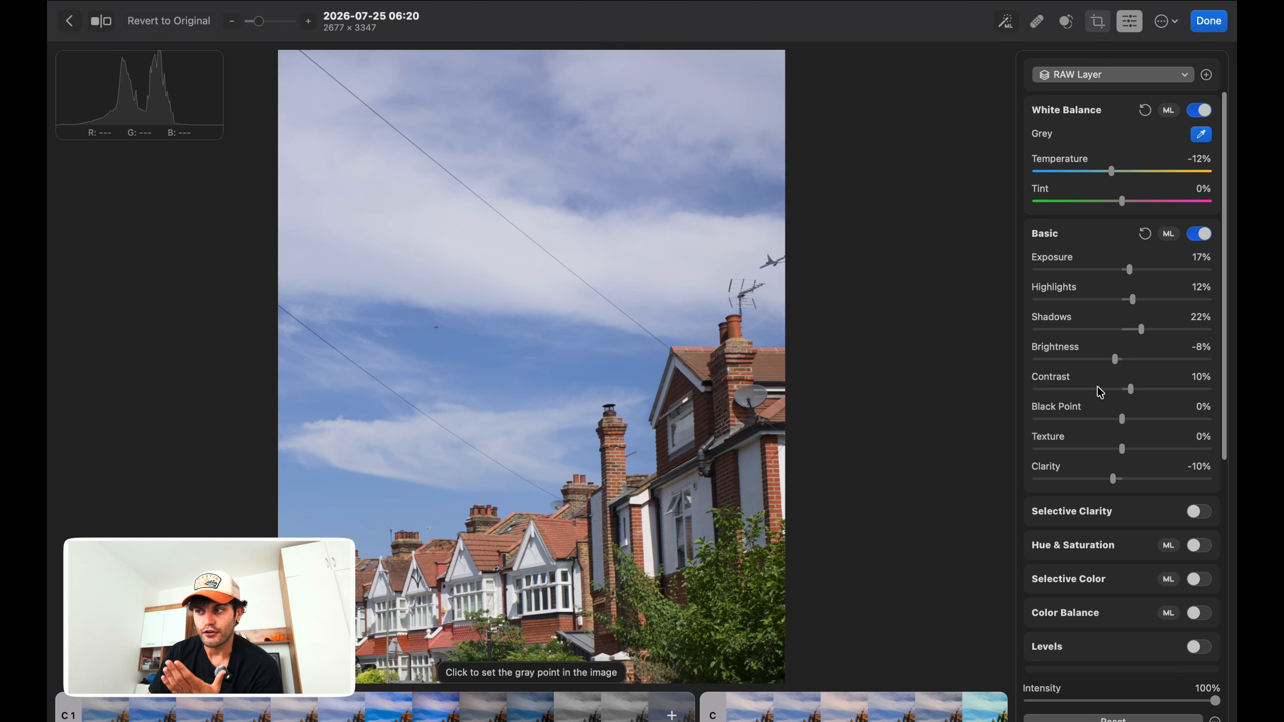
{"action": "scroll", "coordinate": [1092, 398], "scroll_direction": "down", "scroll_amount": 5}
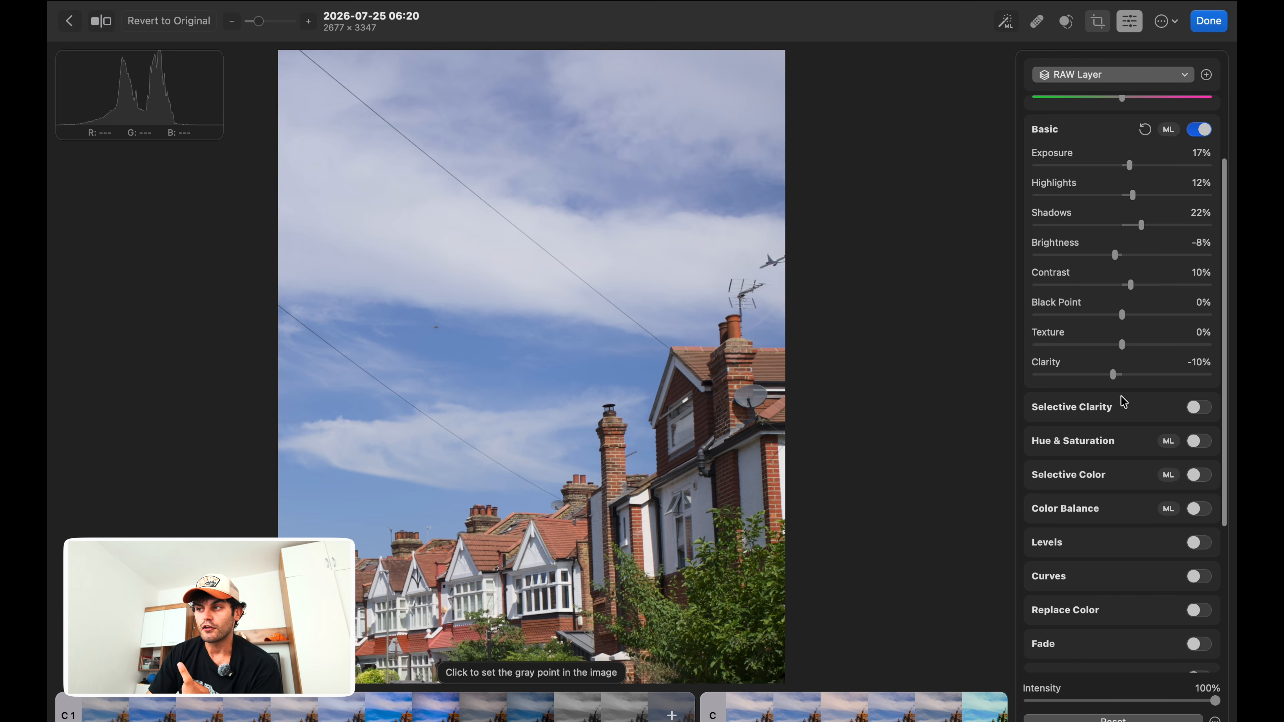
{"action": "left_click", "coordinate": [1203, 133]}
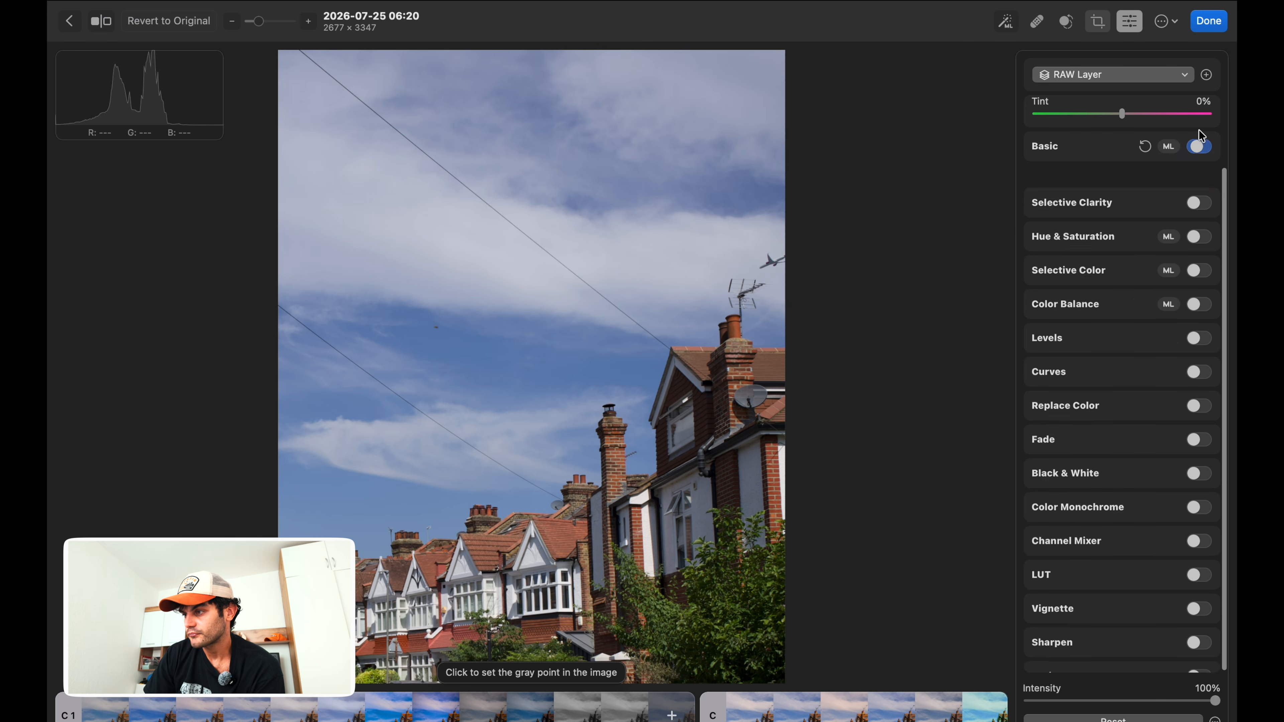
{"action": "left_click", "coordinate": [1204, 150]}
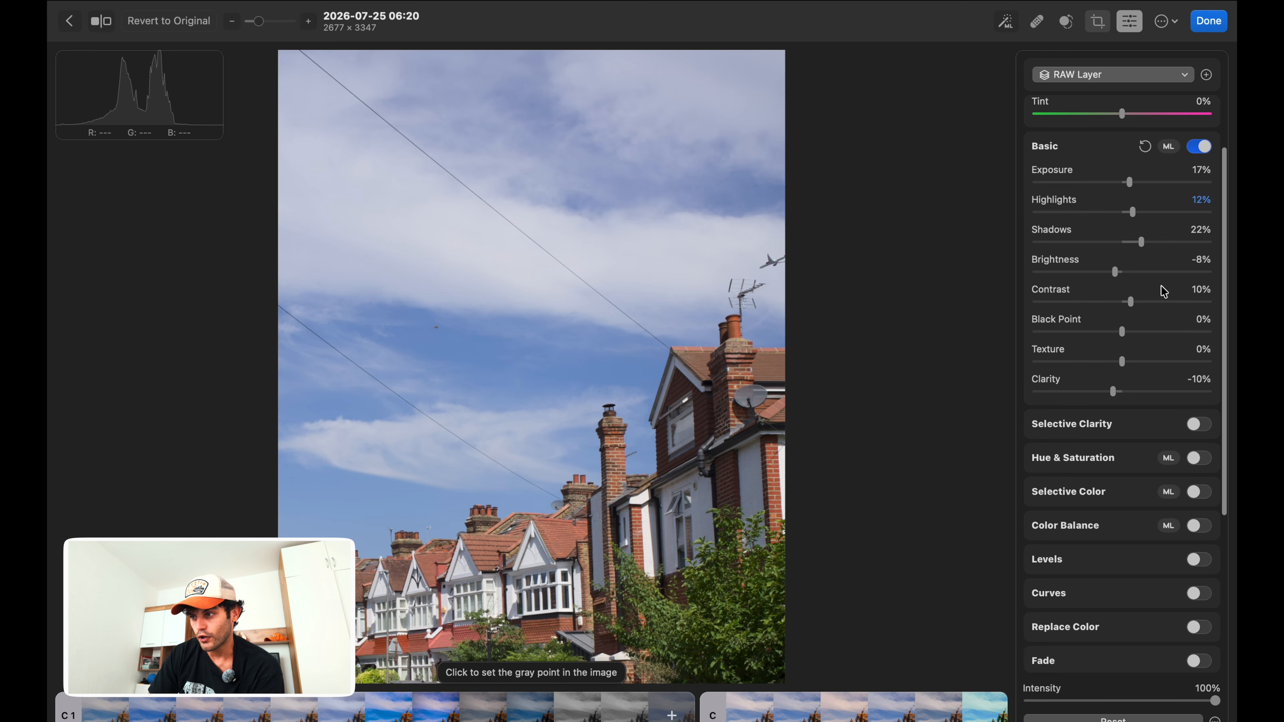
Step: Enable Selective Clarity, reduce the clarity of the shadows, and set the clarity of the highlights to -8%
{"action": "left_click", "coordinate": [1197, 424]}
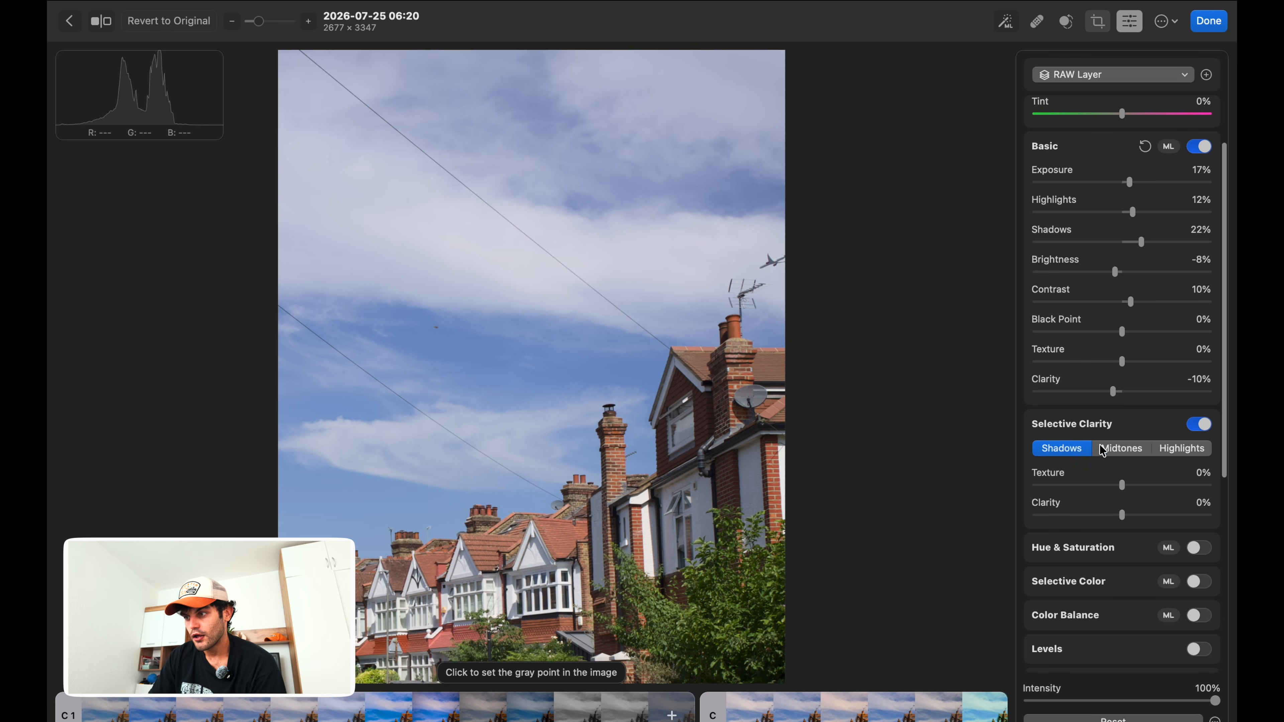
{"action": "left_click", "coordinate": [1179, 457]}
{"action": "left_click", "coordinate": [1087, 450]}
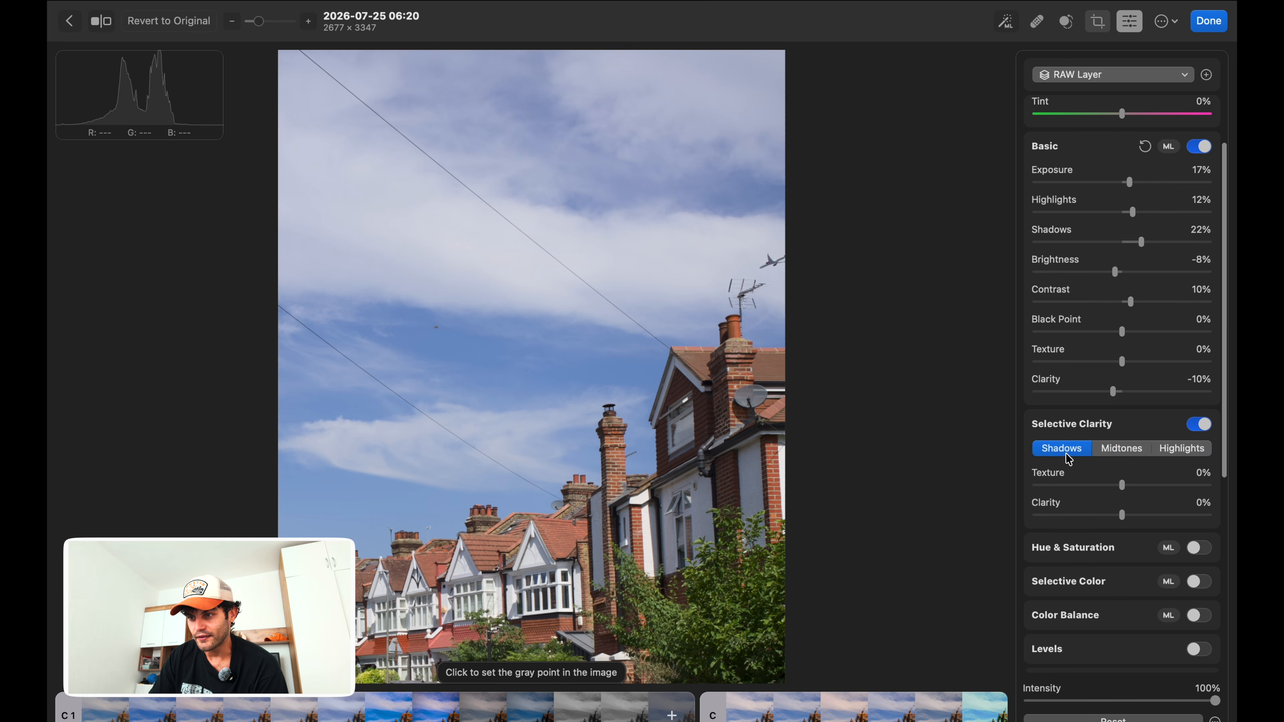
{"action": "mouse_move", "coordinate": [1127, 523]}
{"action": "left_mouse_down"}
{"action": "mouse_move", "coordinate": [1176, 521]}
{"action": "mouse_move", "coordinate": [1009, 519]}
{"action": "mouse_move", "coordinate": [1080, 525]}
{"action": "mouse_move", "coordinate": [1078, 540]}
{"action": "mouse_move", "coordinate": [1163, 521]}
{"action": "mouse_move", "coordinate": [1009, 518]}
{"action": "mouse_move", "coordinate": [1140, 526]}
{"action": "mouse_move", "coordinate": [1116, 531]}
{"action": "left_mouse_up"}
{"action": "left_click", "coordinate": [1119, 449]}
{"action": "left_click", "coordinate": [1184, 451]}
{"action": "scroll", "coordinate": [1149, 444], "scroll_direction": "down", "scroll_amount": 5}
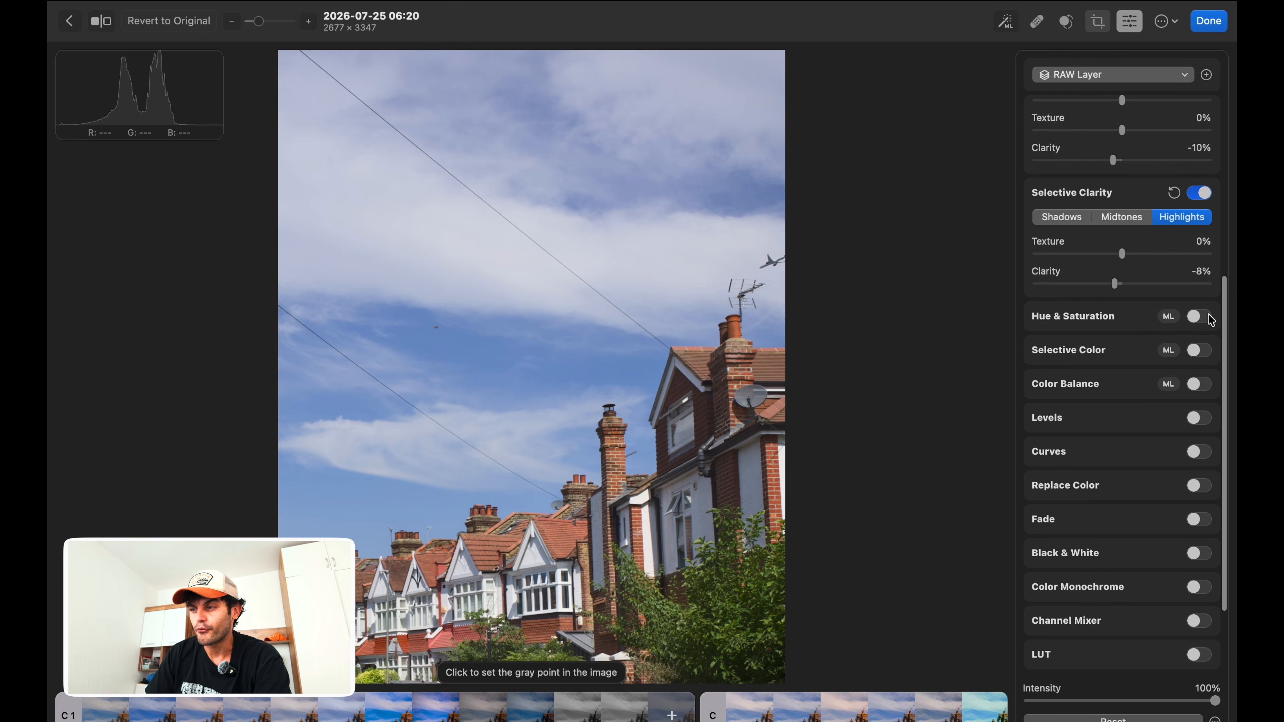
Step: Enable Hue & Saturation and set saturation to 43% and vibrance to 12%
{"action": "left_click", "coordinate": [1200, 317]}
{"action": "left_click_drag", "start_coordinate": [1128, 390], "coordinate": [1164, 392]}
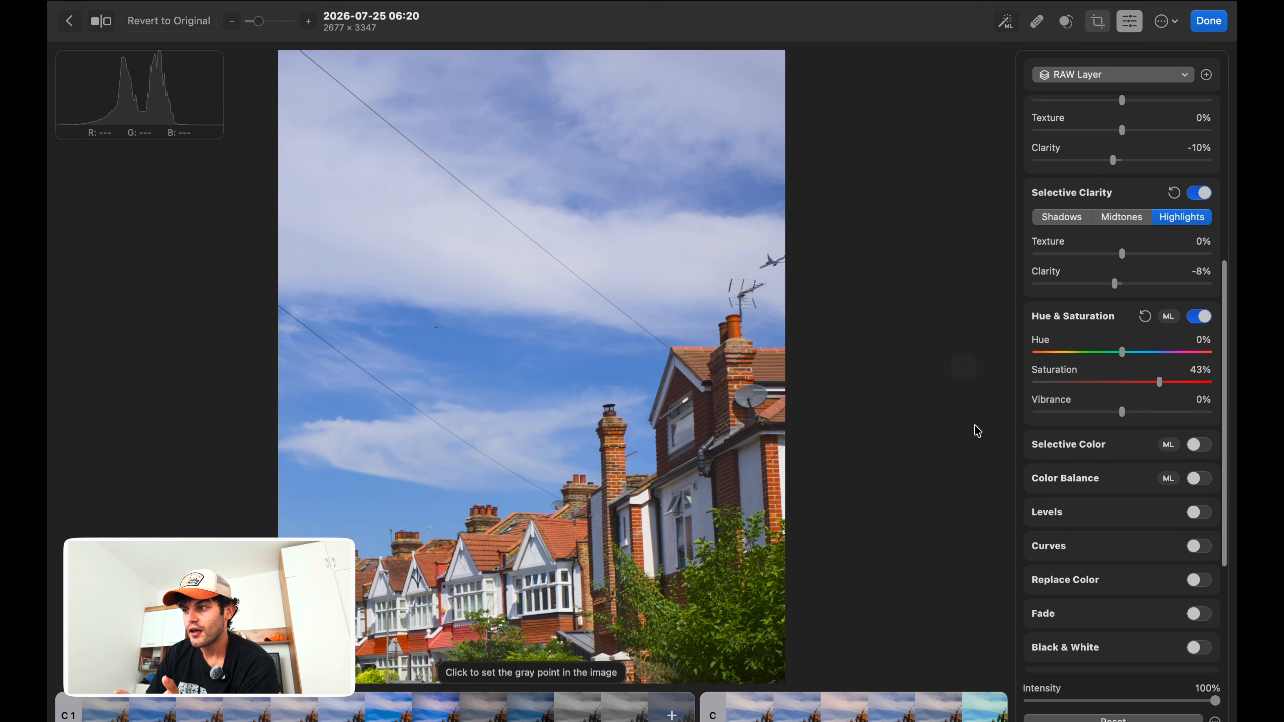
{"action": "scroll", "coordinate": [1152, 322], "scroll_direction": "up", "scroll_amount": 5}
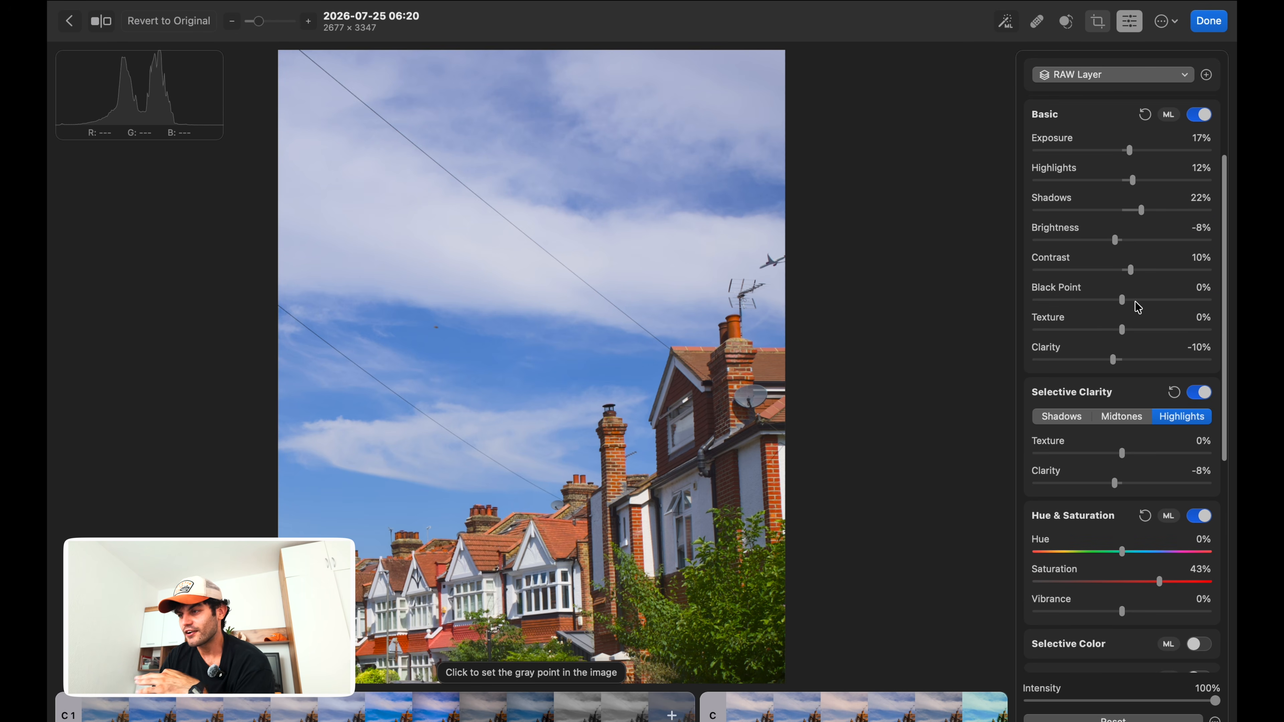
{"action": "scroll", "coordinate": [1137, 306], "scroll_direction": "down", "scroll_amount": 5}
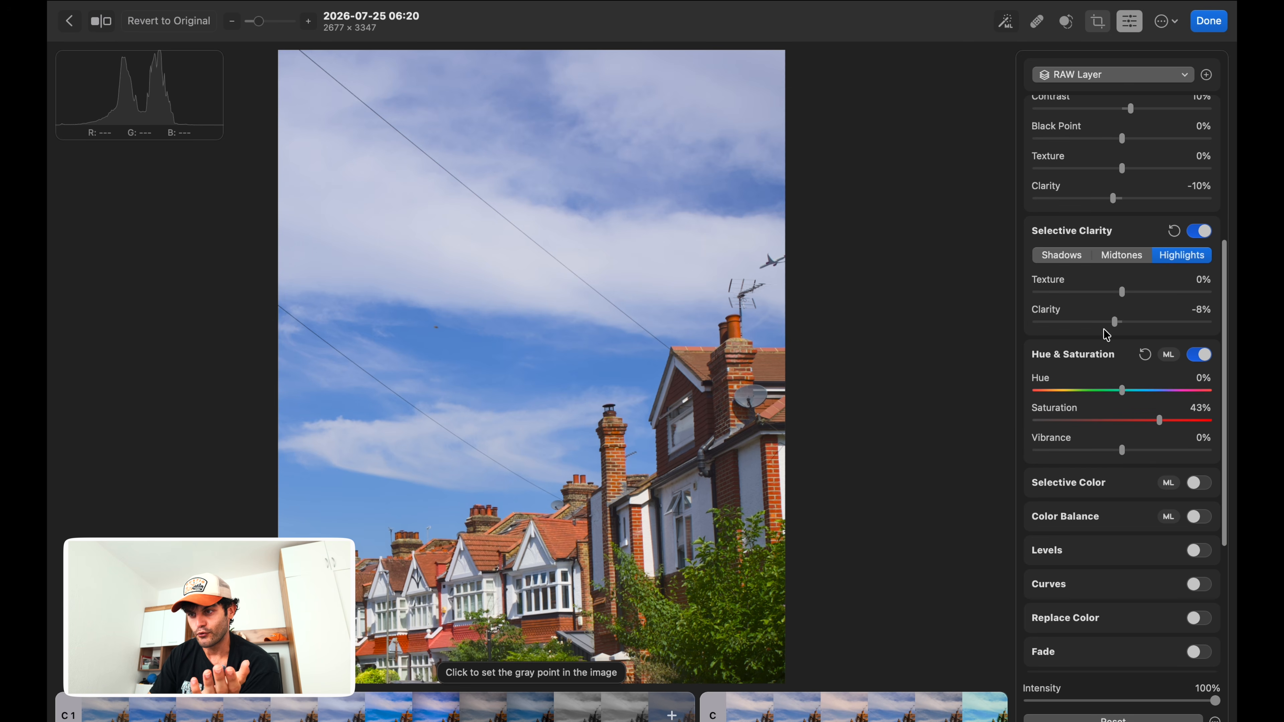
{"action": "scroll", "coordinate": [1114, 380], "scroll_direction": "down", "scroll_amount": 6}
{"action": "left_click_drag", "start_coordinate": [1134, 270], "coordinate": [1132, 265]}
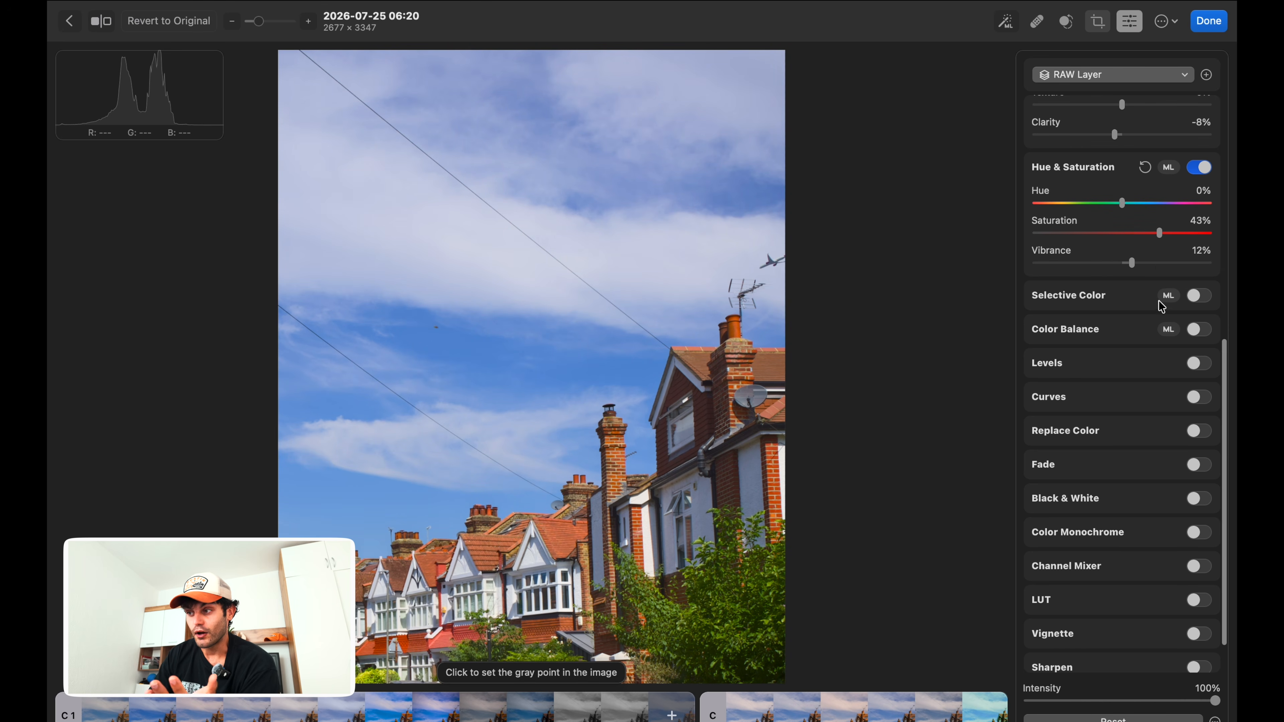
Step: Enable Selective Color and set the saturation of the blue range to 8%
{"action": "left_click", "coordinate": [1133, 300]}
{"action": "left_click", "coordinate": [1199, 296]}
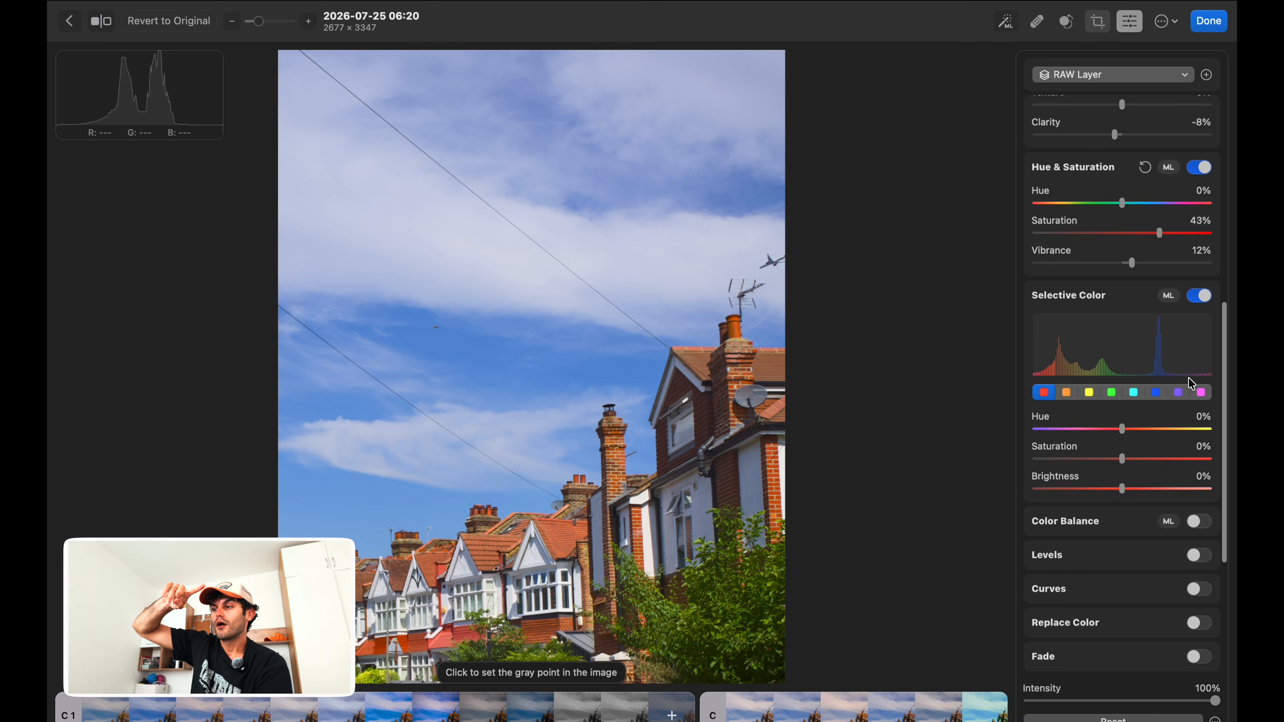
{"action": "left_click", "coordinate": [1160, 374]}
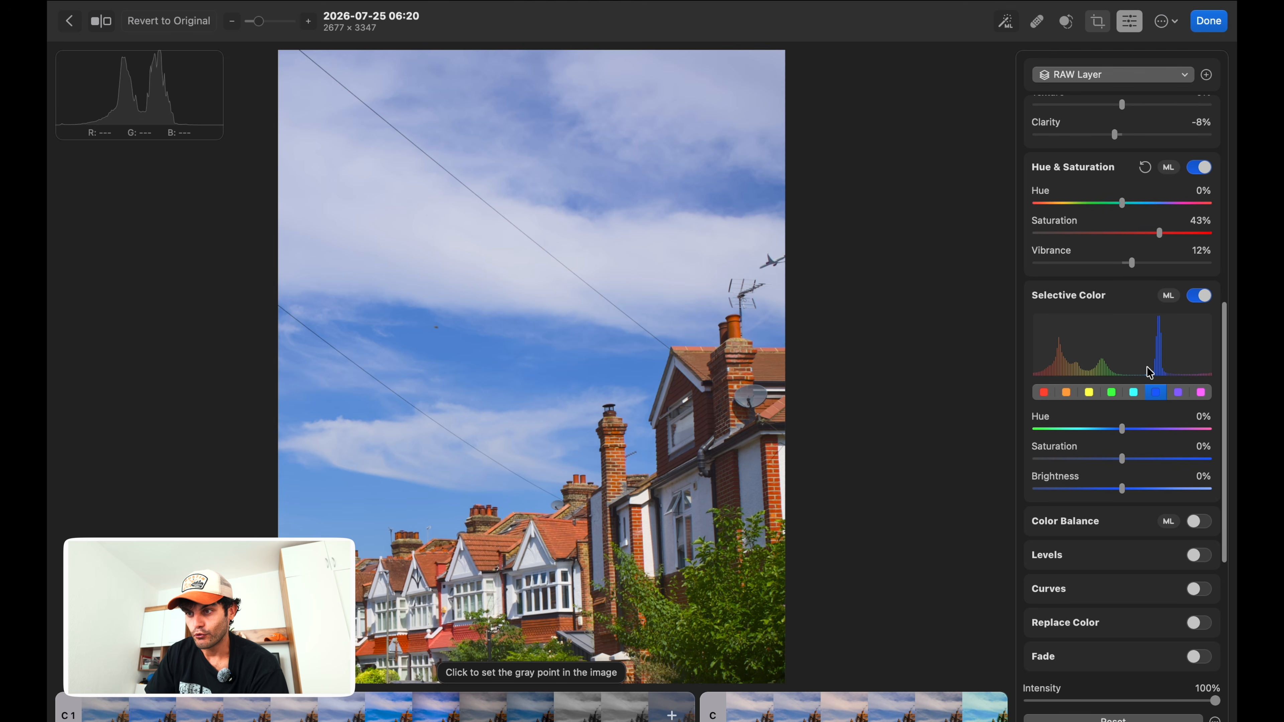
{"action": "mouse_move", "coordinate": [1132, 461]}
{"action": "left_mouse_down"}
{"action": "mouse_move", "coordinate": [1146, 459]}
{"action": "mouse_move", "coordinate": [971, 456]}
{"action": "mouse_move", "coordinate": [1195, 490]}
{"action": "mouse_move", "coordinate": [1130, 481]}
{"action": "left_mouse_up"}
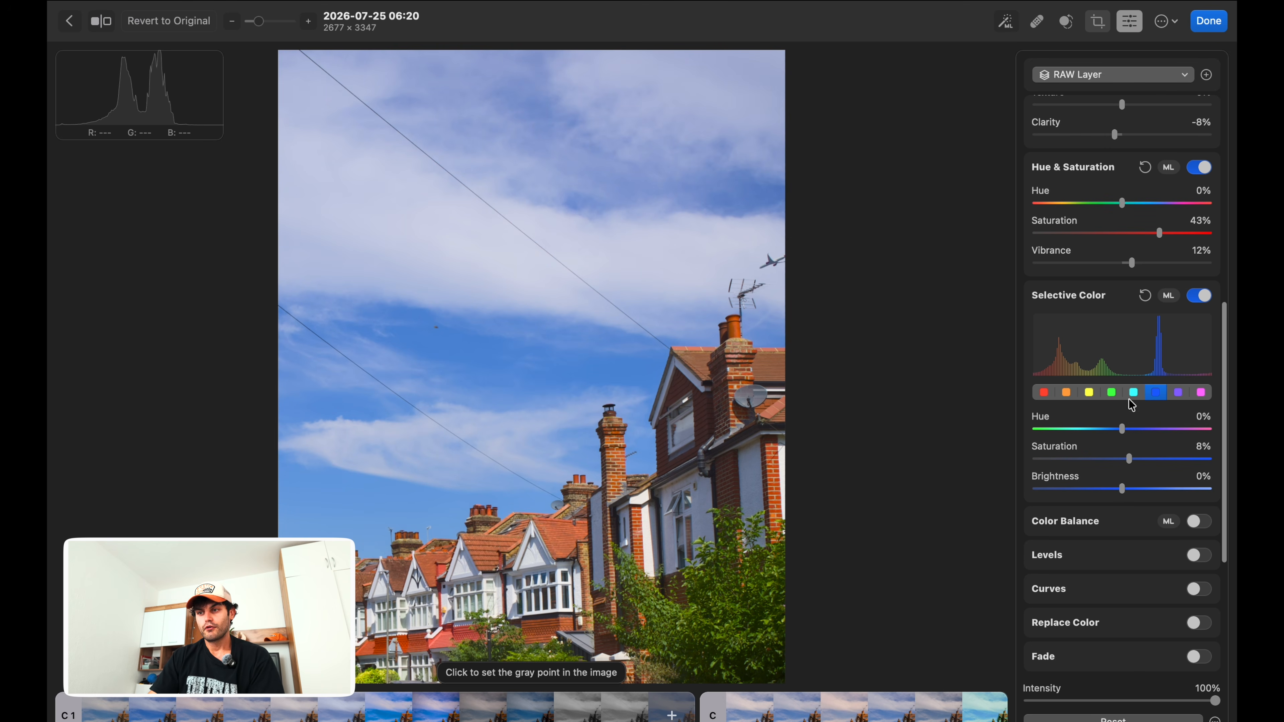
Step: Set the orange range in Selective Color to hue -13%, saturation 17% and brightness 4%
{"action": "left_click", "coordinate": [1074, 375]}
{"action": "left_click_drag", "start_coordinate": [1128, 460], "coordinate": [1096, 430]}
{"action": "left_click", "coordinate": [1122, 430]}
{"action": "scroll", "coordinate": [1152, 498], "scroll_direction": "down", "scroll_amount": 3}
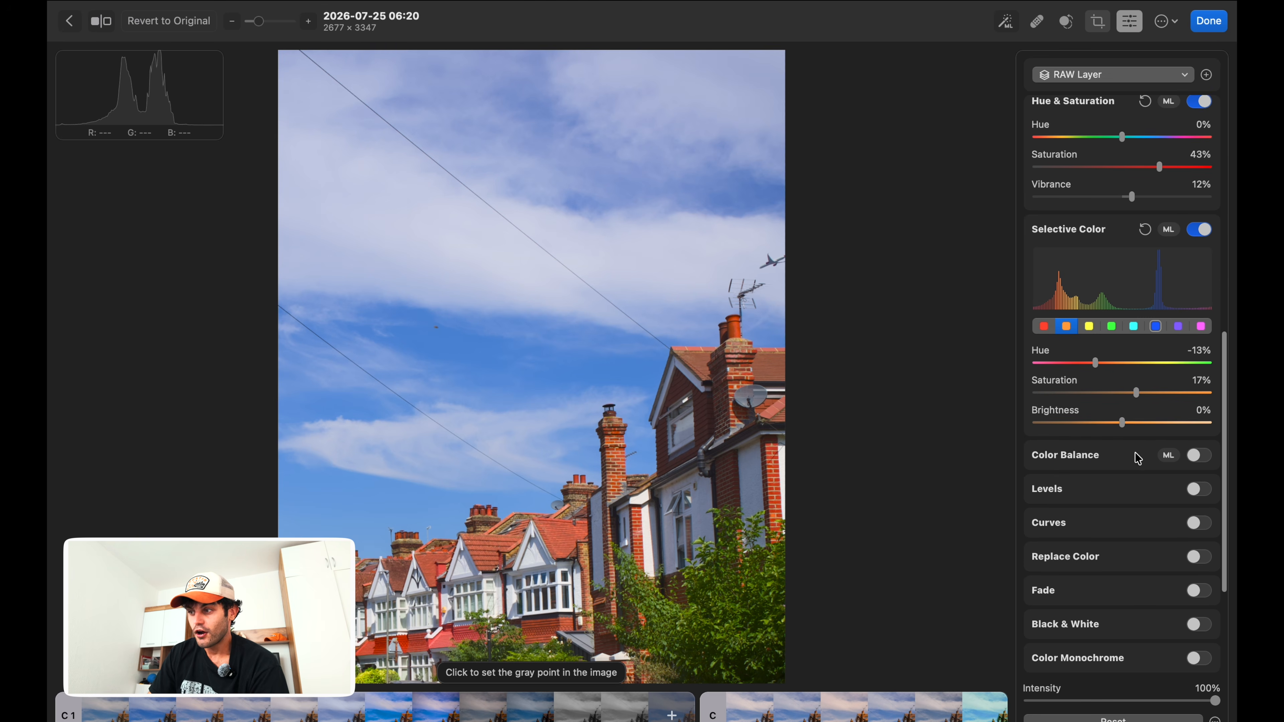
{"action": "scroll", "coordinate": [1138, 459], "scroll_direction": "down", "scroll_amount": 2}
{"action": "left_click_drag", "start_coordinate": [1127, 386], "coordinate": [1137, 383]}
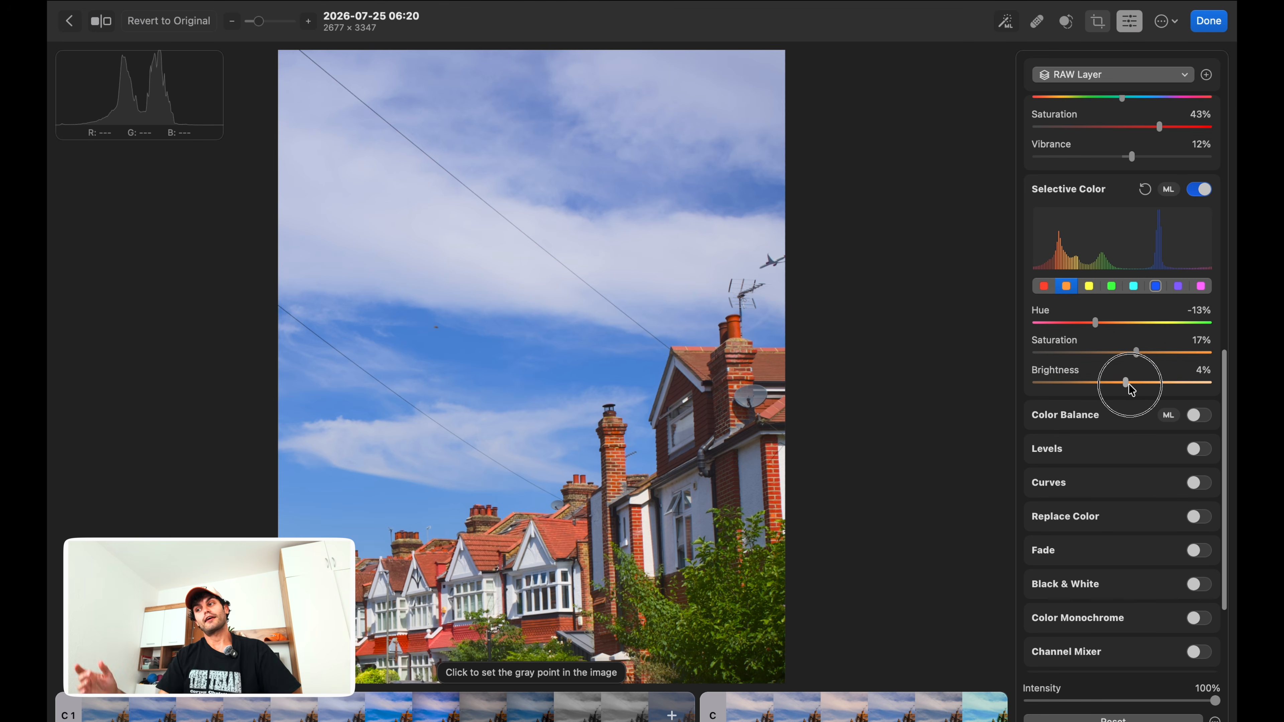
Step: Enable Color Balance and check its available color wheel and slider modes, keeping 3-Way Color
{"action": "left_click", "coordinate": [1199, 415]}
{"action": "scroll", "coordinate": [1199, 420], "scroll_direction": "down", "scroll_amount": 3}
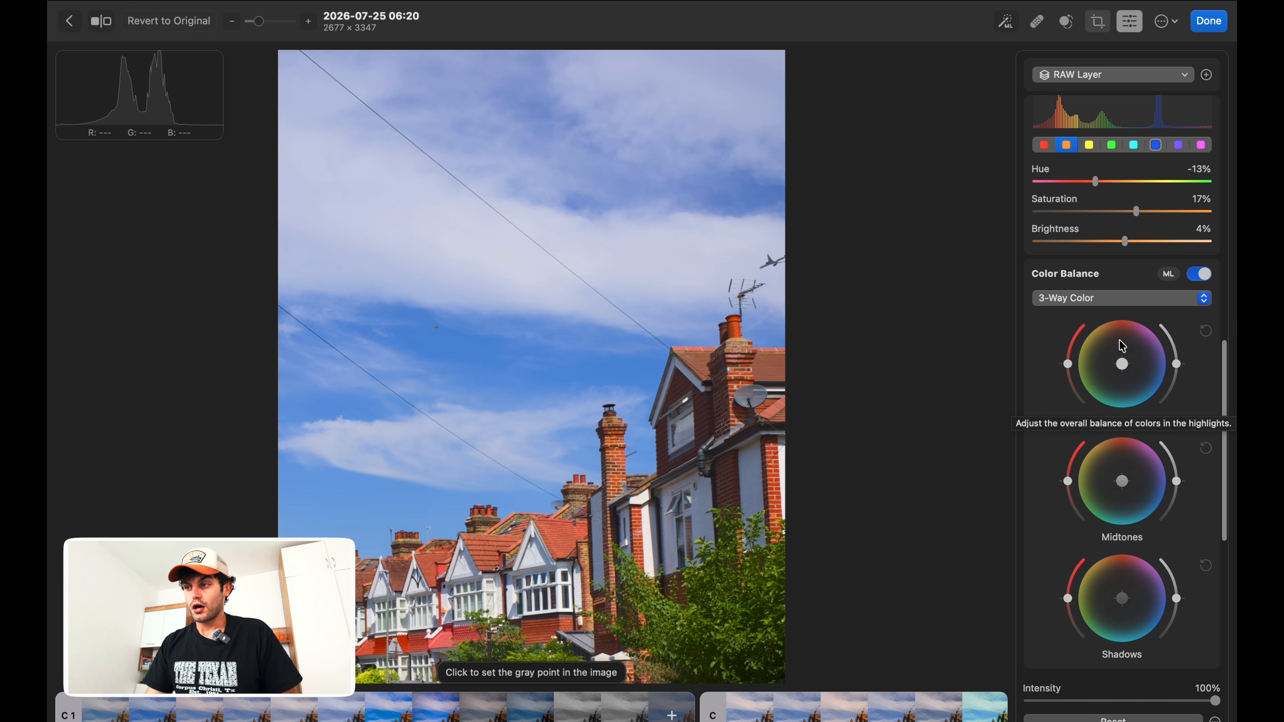
{"action": "left_click", "coordinate": [1126, 298]}
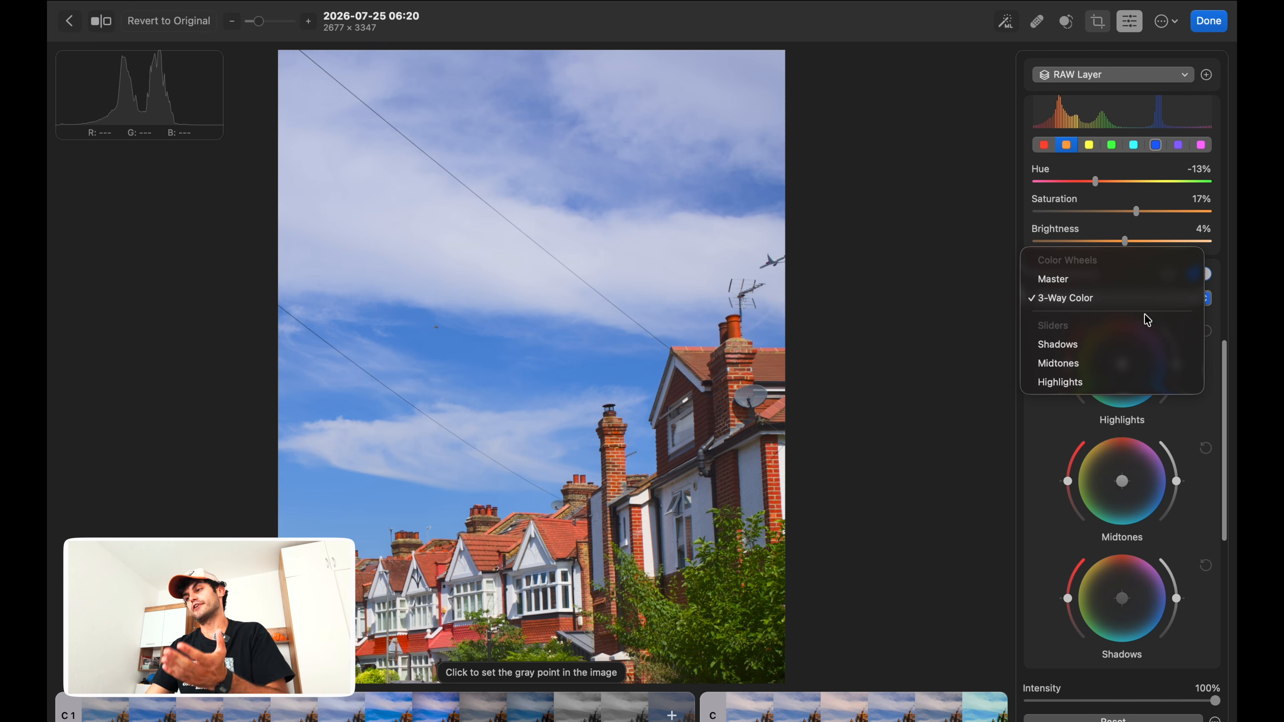
{"action": "left_click", "coordinate": [1224, 344]}
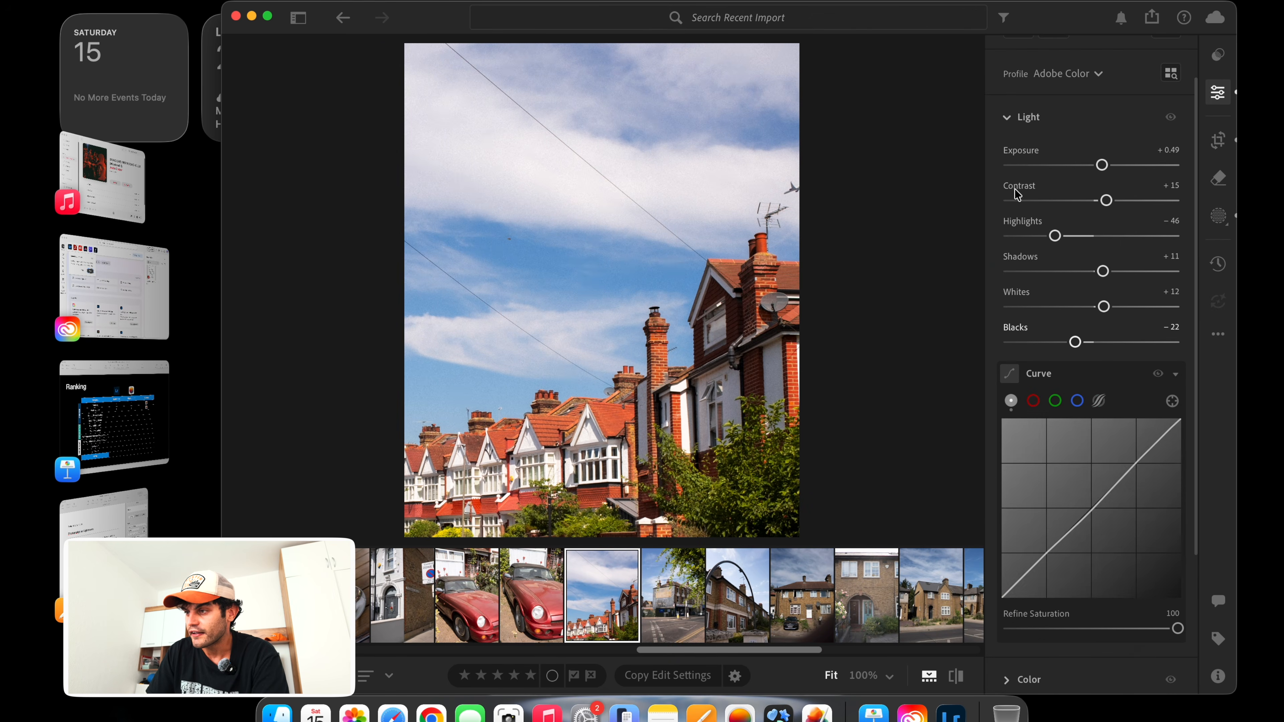
Step: In Lightroom, collapse the Light adjustments and review the photo's Effects settings for comparison
{"action": "left_click", "coordinate": [1012, 120]}
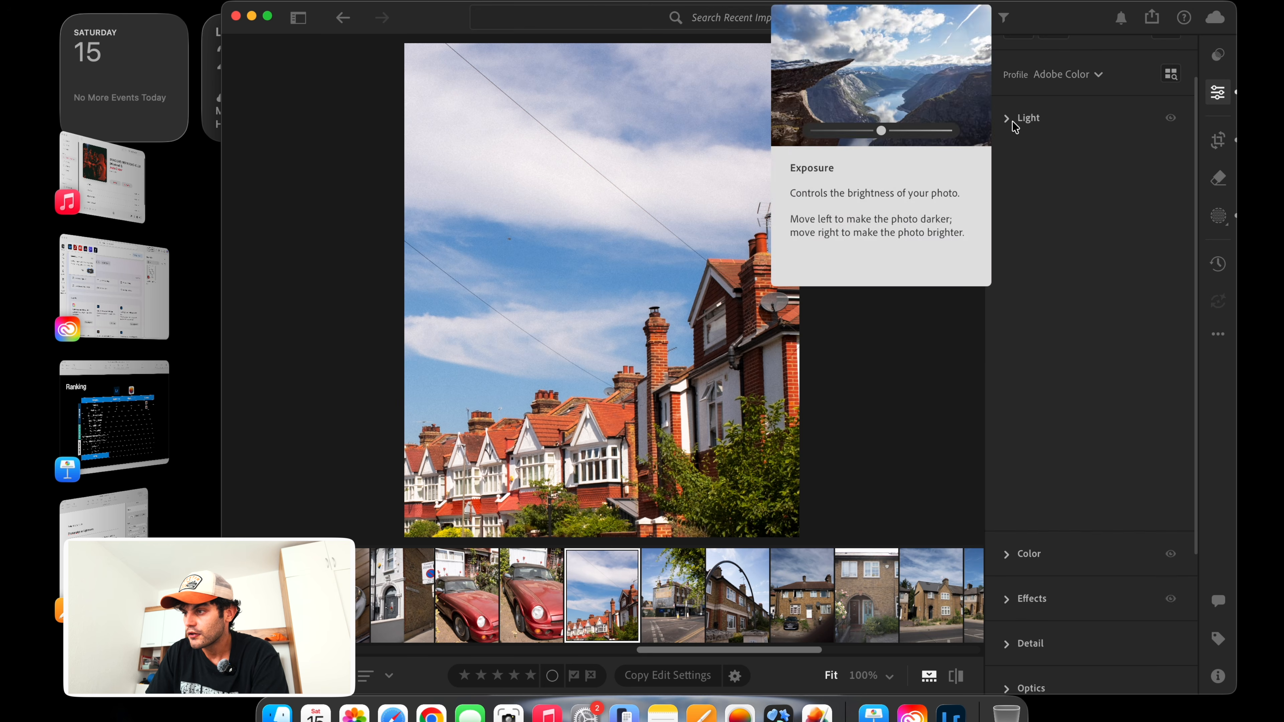
{"action": "left_click", "coordinate": [1010, 265]}
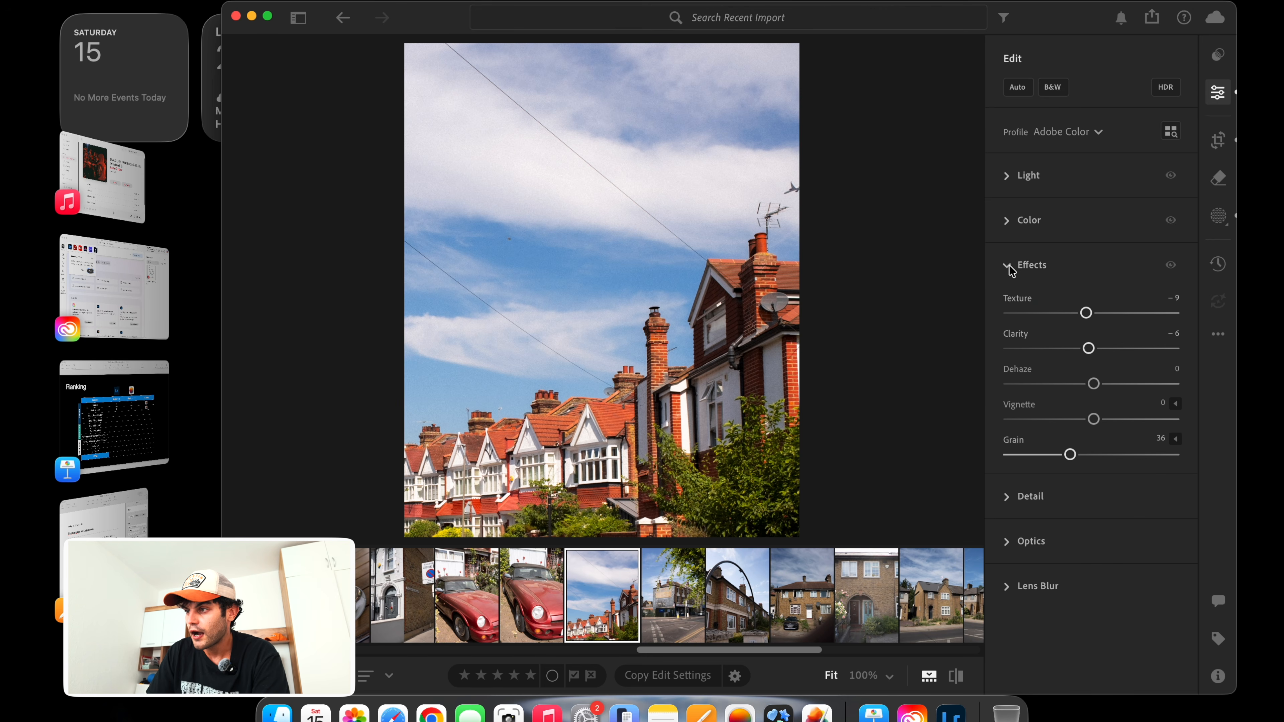
{"action": "left_click", "coordinate": [1007, 266]}
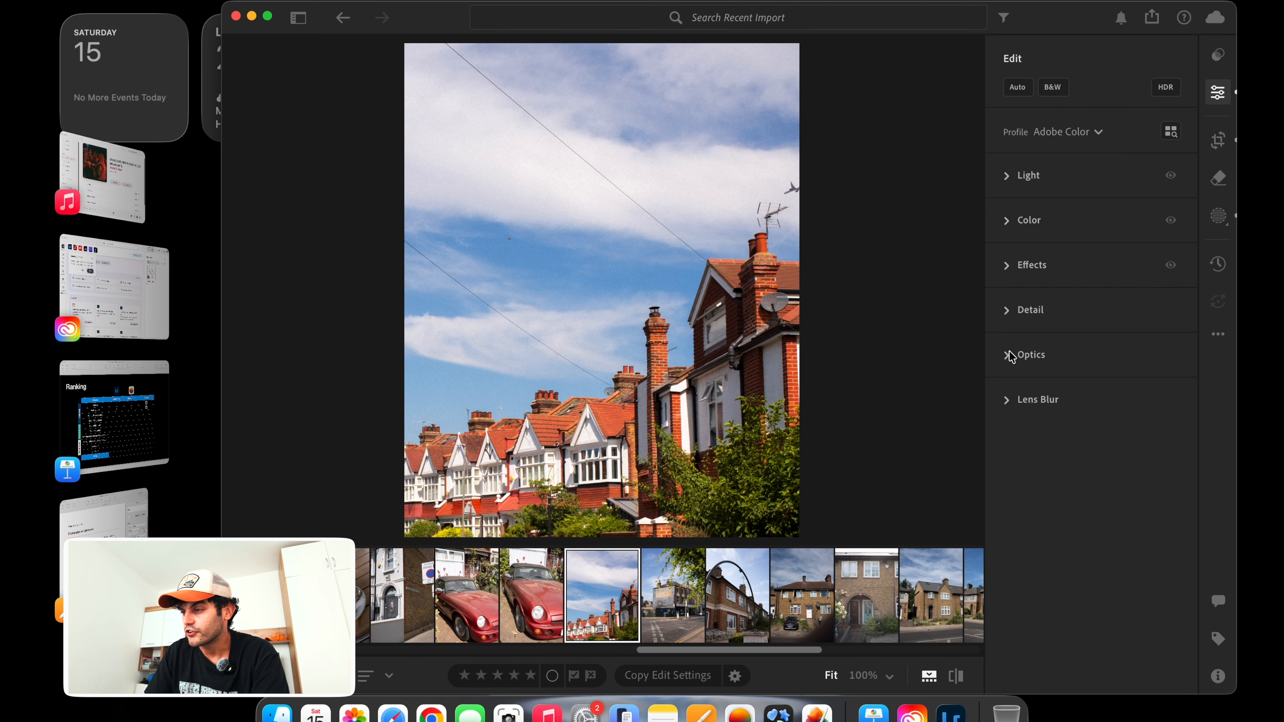
Step: In Lightroom, expand the Color adjustments and examine the color settings available for comparison
{"action": "left_click", "coordinate": [1009, 221]}
{"action": "scroll", "coordinate": [1087, 379], "scroll_direction": "down", "scroll_amount": 6}
{"action": "mouse_move", "coordinate": [1100, 443]}
{"action": "scroll", "coordinate": [1102, 450], "scroll_direction": "down", "scroll_amount": 4}
{"action": "scroll", "coordinate": [1128, 358], "scroll_direction": "up", "scroll_amount": 2}
{"action": "mouse_move", "coordinate": [1090, 406]}
{"action": "left_mouse_down"}
{"action": "mouse_move", "coordinate": [1106, 423]}
{"action": "mouse_move", "coordinate": [1089, 410]}
{"action": "left_mouse_up"}
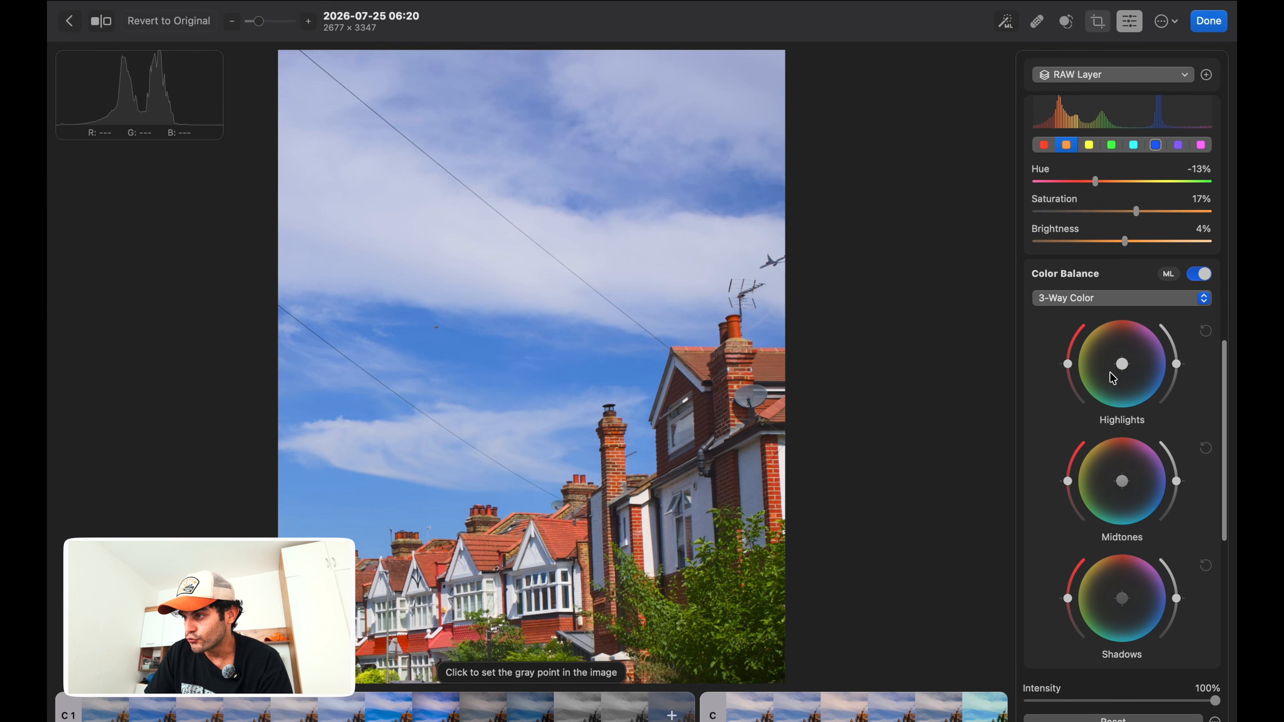
Step: In Photomator's Color Balance, shift the highlights wheel slightly toward orange, brighten the highlights a little and nudge the shadows wheel toward red
{"action": "left_click_drag", "start_coordinate": [1128, 368], "coordinate": [1071, 346]}
{"action": "left_click_drag", "start_coordinate": [1179, 364], "coordinate": [1176, 353]}
{"action": "scroll", "coordinate": [1128, 478], "scroll_direction": "down", "scroll_amount": 8}
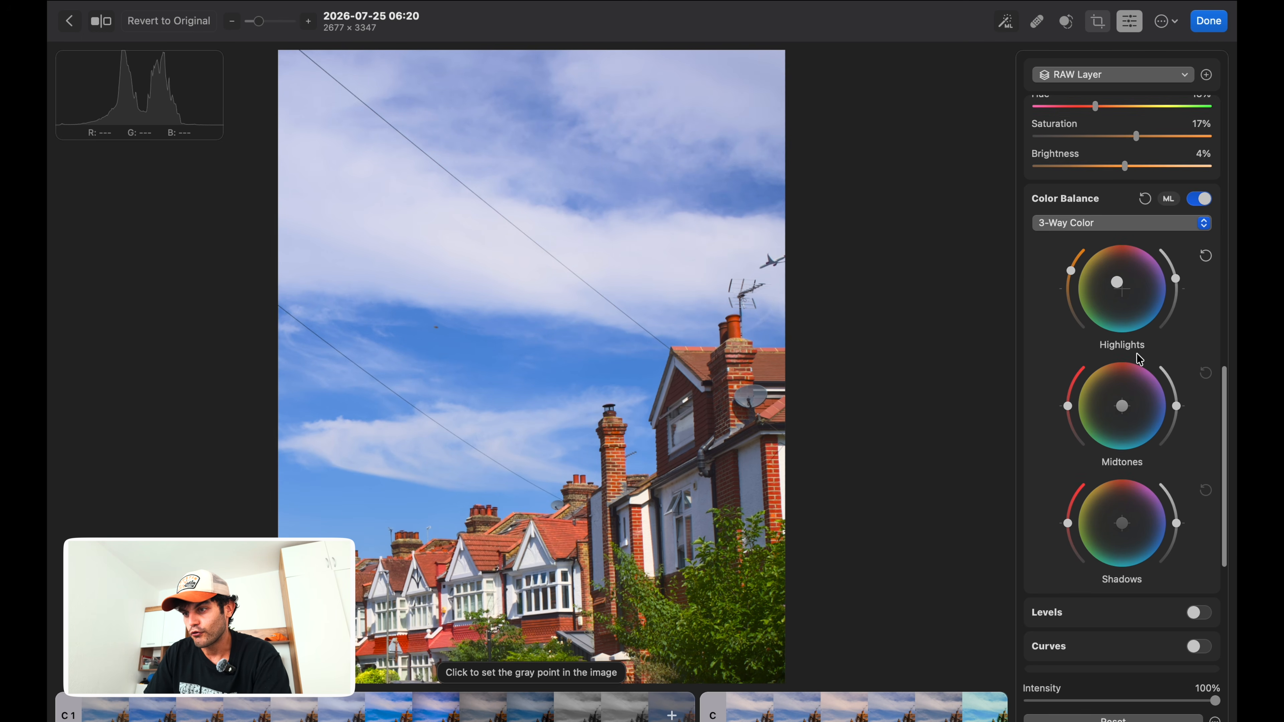
{"action": "mouse_move", "coordinate": [1123, 374]}
{"action": "left_mouse_down"}
{"action": "mouse_move", "coordinate": [1106, 381]}
{"action": "mouse_move", "coordinate": [1164, 419]}
{"action": "mouse_move", "coordinate": [1109, 344]}
{"action": "mouse_move", "coordinate": [1120, 371]}
{"action": "left_mouse_up"}
{"action": "scroll", "coordinate": [1132, 485], "scroll_direction": "down", "scroll_amount": 5}
{"action": "left_click", "coordinate": [1120, 335]}
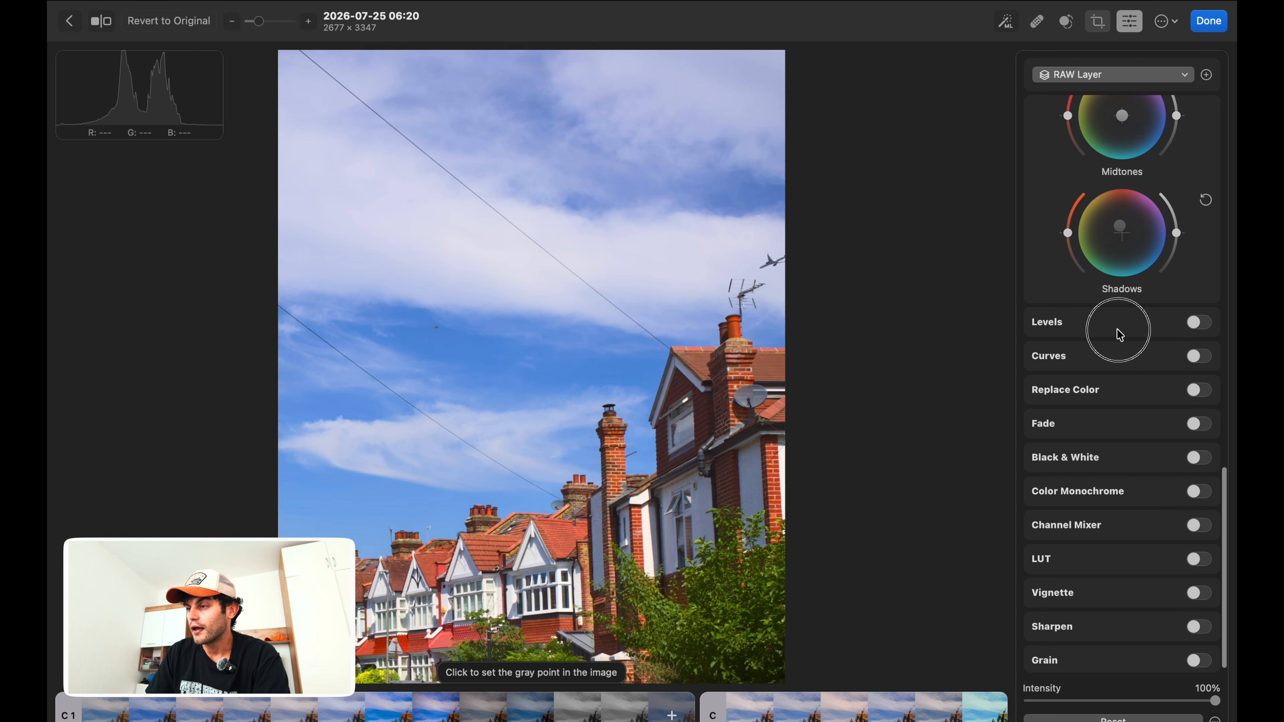
Step: Enable Levels with a tiny midtone adjustment, and enable Curves with three points forming a very subtle S-curve on RGB
{"action": "left_click", "coordinate": [1200, 324]}
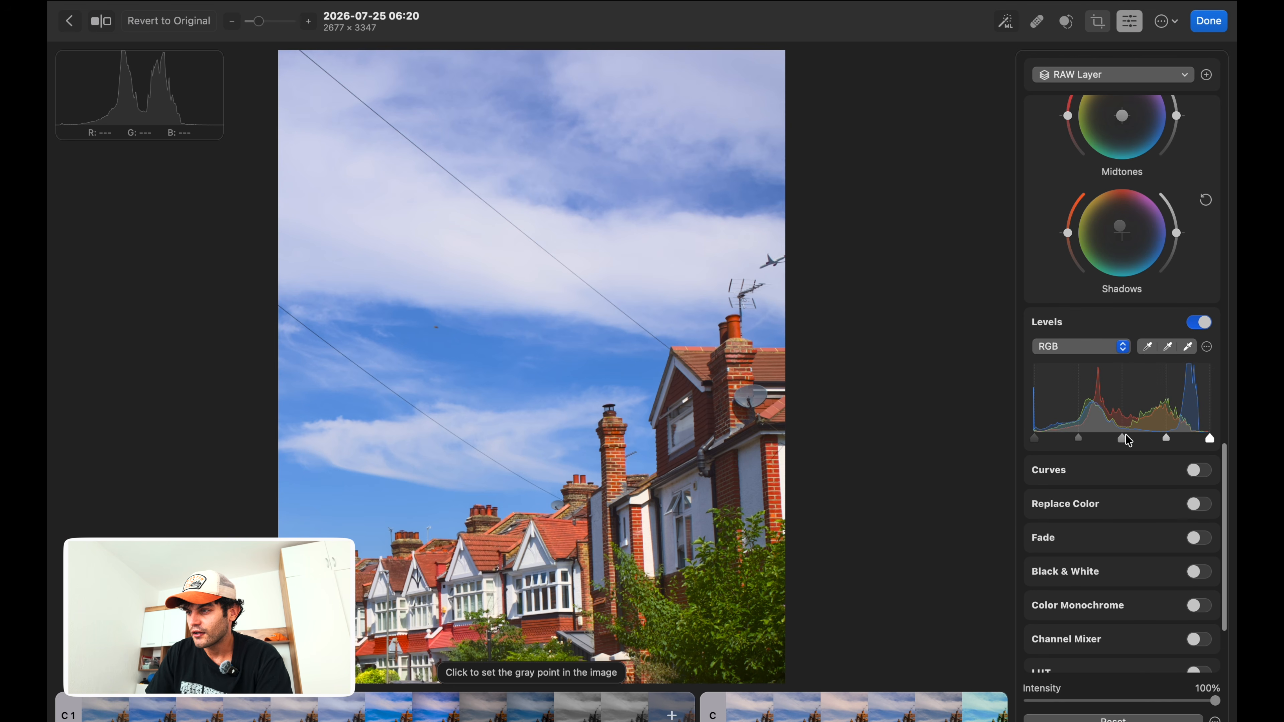
{"action": "mouse_move", "coordinate": [1122, 439]}
{"action": "left_mouse_down"}
{"action": "mouse_move", "coordinate": [1138, 439]}
{"action": "mouse_move", "coordinate": [1122, 440]}
{"action": "left_mouse_up"}
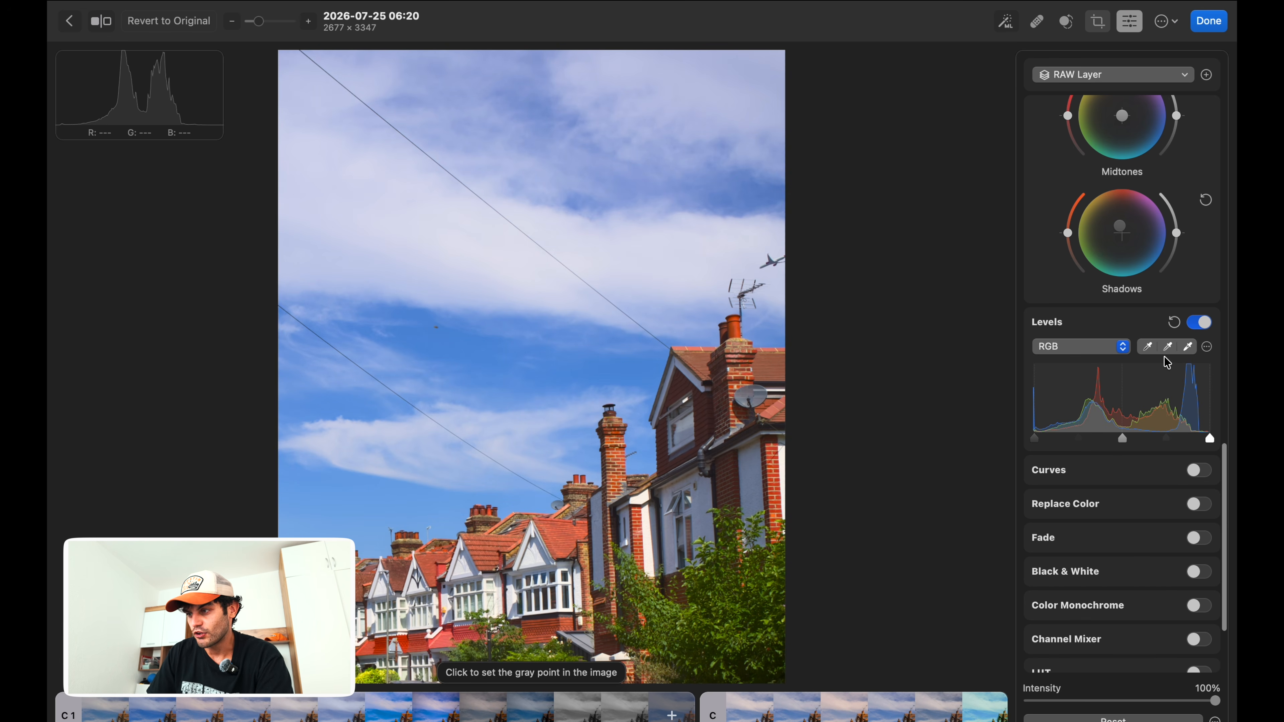
{"action": "left_click", "coordinate": [1198, 471]}
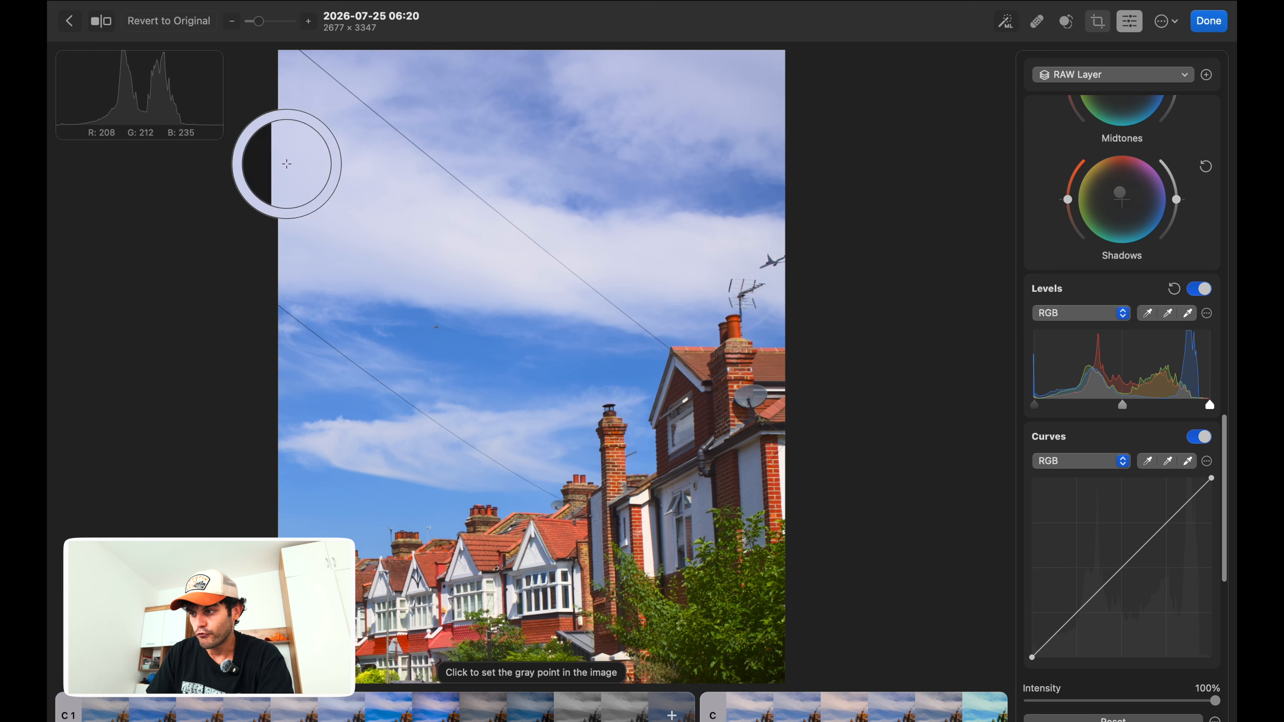
{"action": "left_click", "coordinate": [1078, 611]}
{"action": "left_click", "coordinate": [1123, 566]}
{"action": "left_click", "coordinate": [1169, 522]}
{"action": "left_click_drag", "start_coordinate": [1078, 609], "coordinate": [1080, 611]}
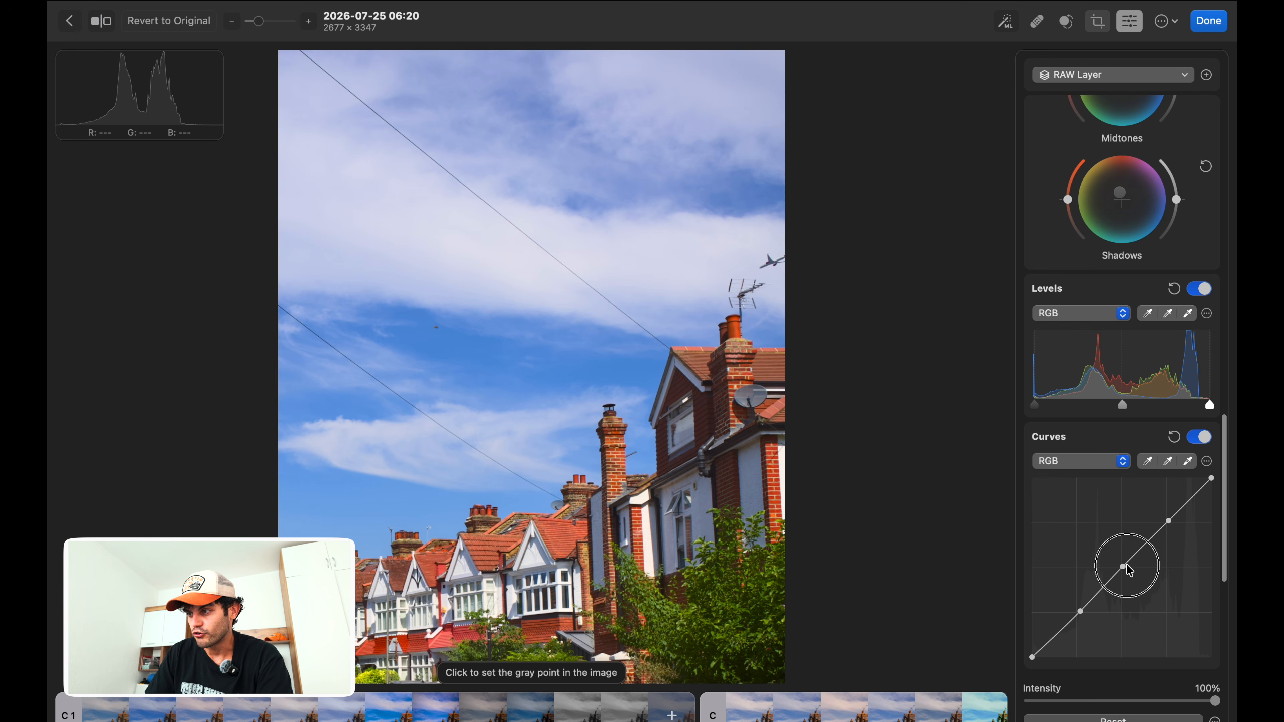
Step: Enable Replace Color, sampling the blue sky as the source color and choosing yellow FEFC7F as the replacement
{"action": "scroll", "coordinate": [1110, 465], "scroll_direction": "down", "scroll_amount": 3}
{"action": "scroll", "coordinate": [1110, 465], "scroll_direction": "down", "scroll_amount": 10}
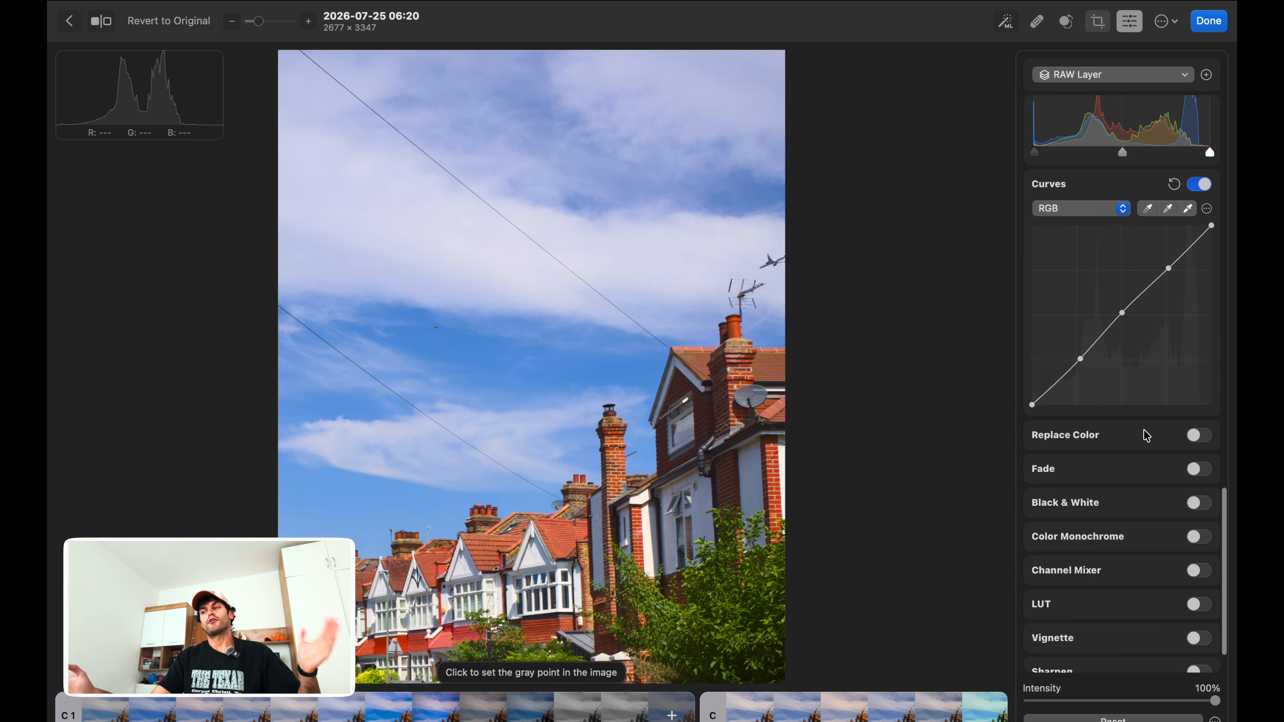
{"action": "left_click", "coordinate": [1192, 387]}
{"action": "scroll", "coordinate": [1131, 474], "scroll_direction": "down", "scroll_amount": 3}
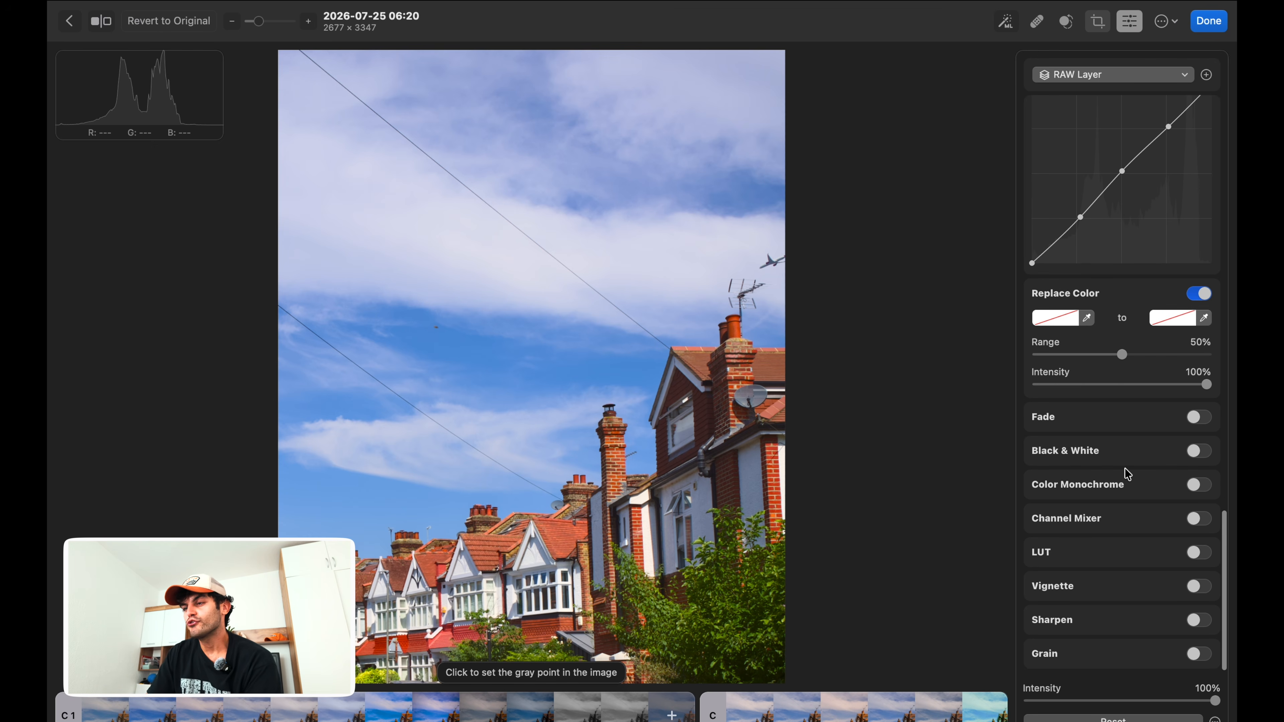
{"action": "left_click", "coordinate": [1074, 318]}
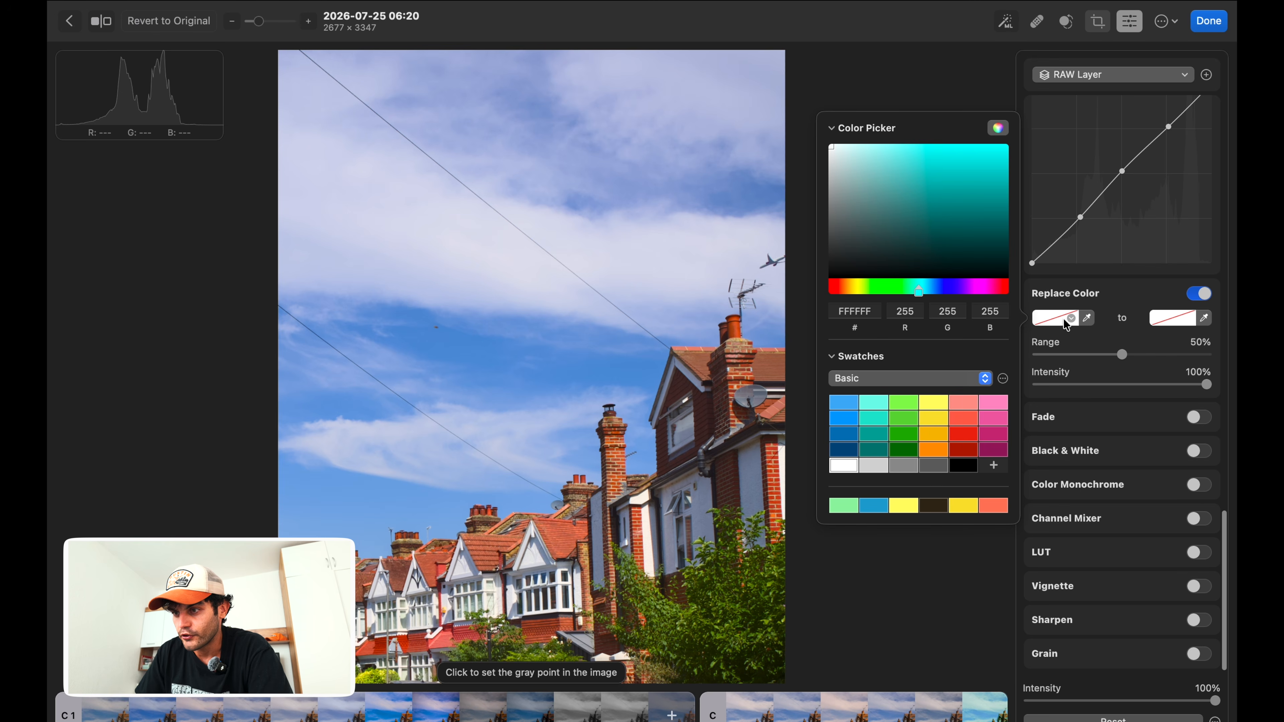
{"action": "left_click", "coordinate": [1071, 317]}
{"action": "left_click", "coordinate": [1082, 317]}
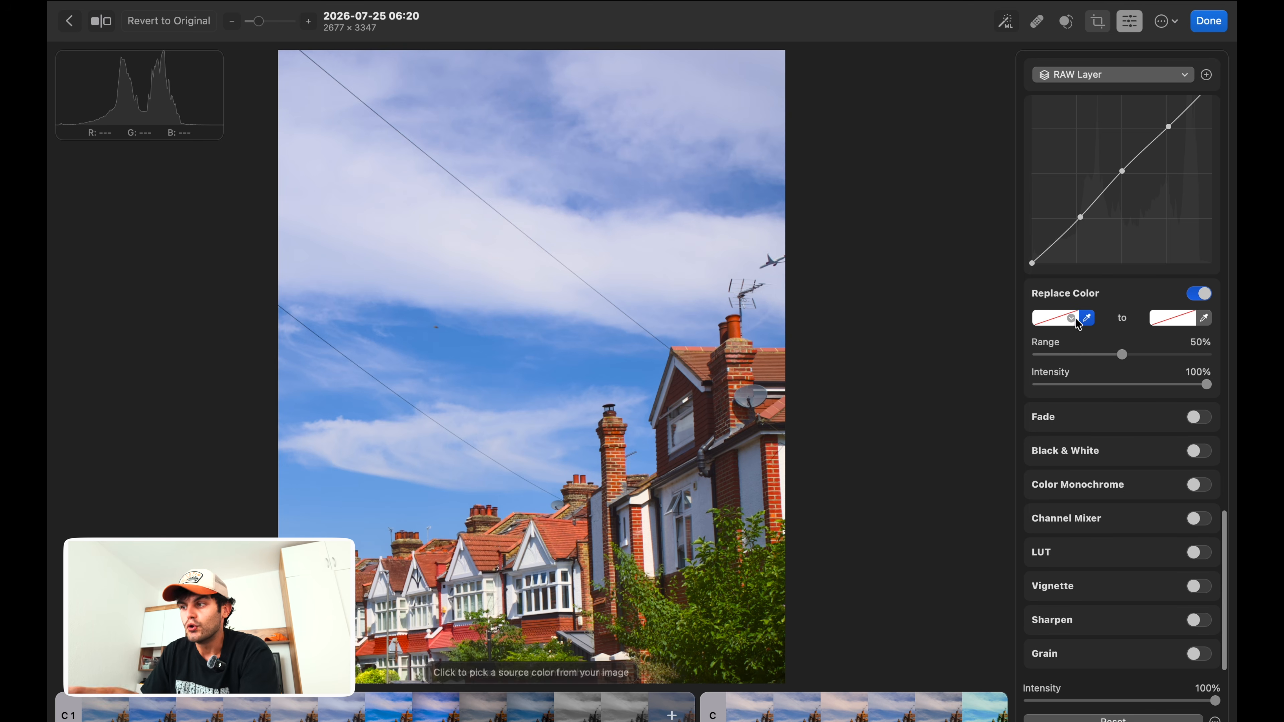
{"action": "left_click", "coordinate": [553, 354]}
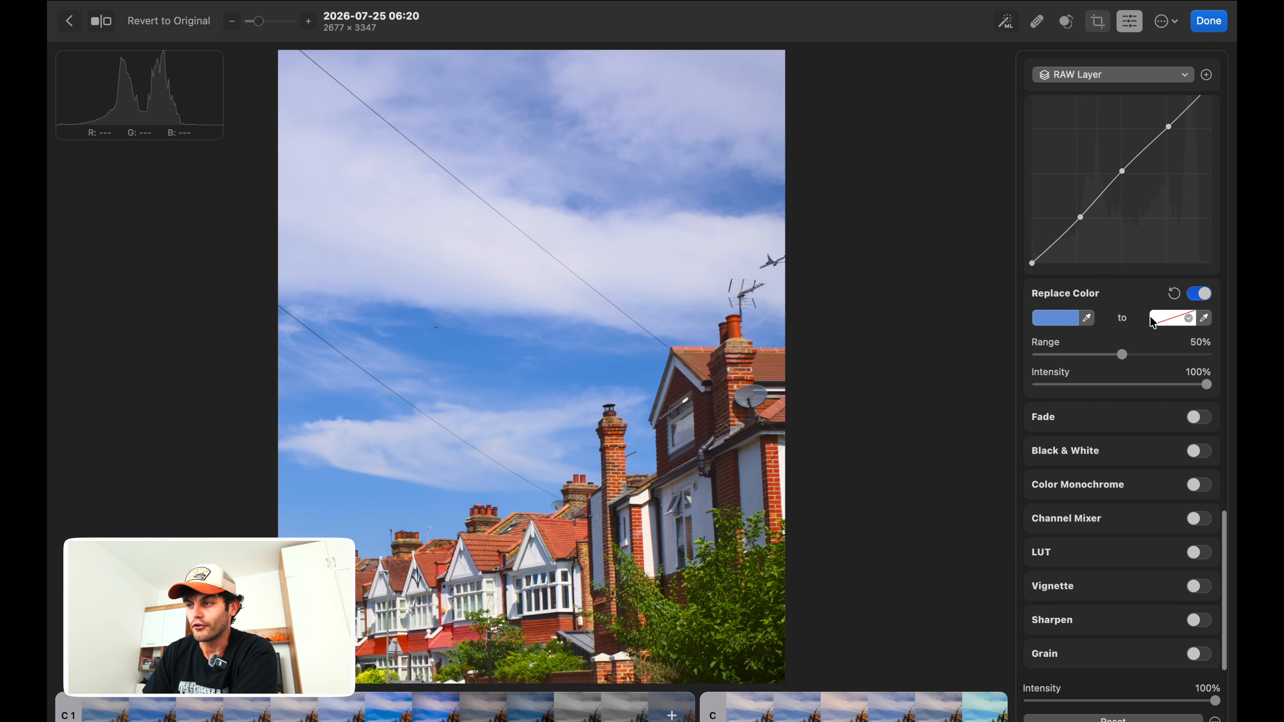
{"action": "left_click", "coordinate": [1186, 322]}
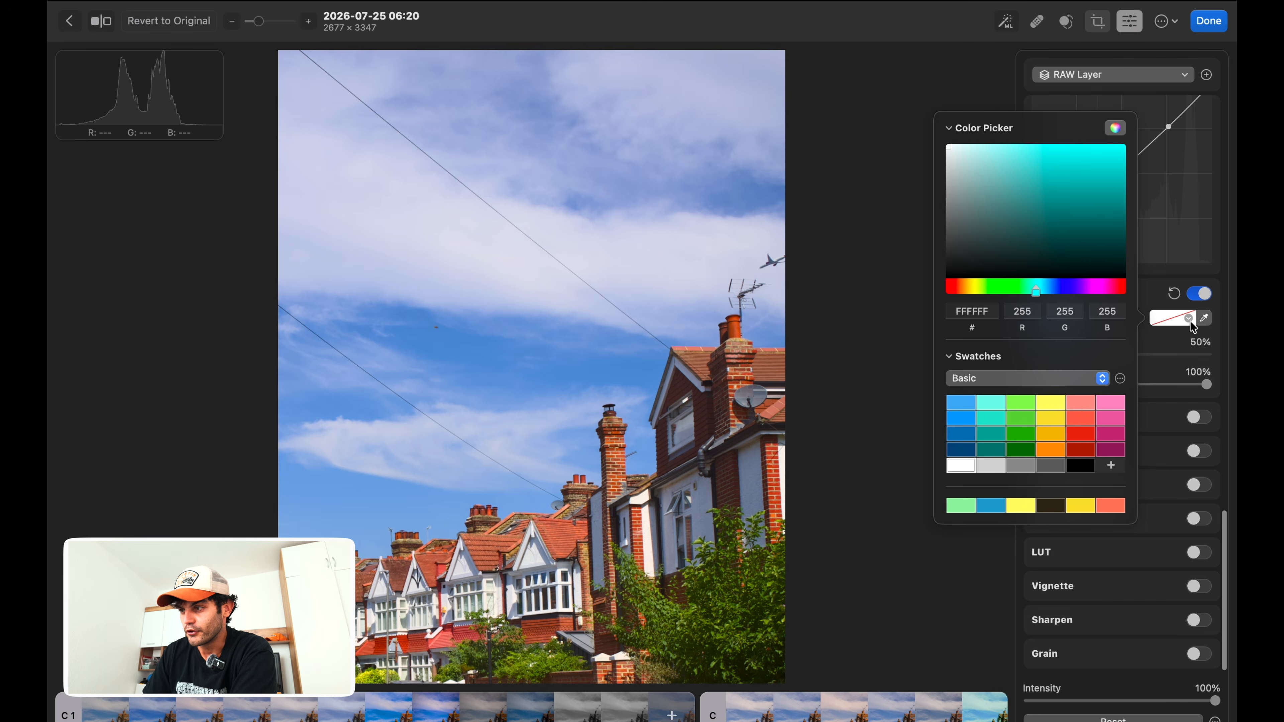
{"action": "left_click", "coordinate": [1059, 404]}
{"action": "left_click", "coordinate": [1163, 329]}
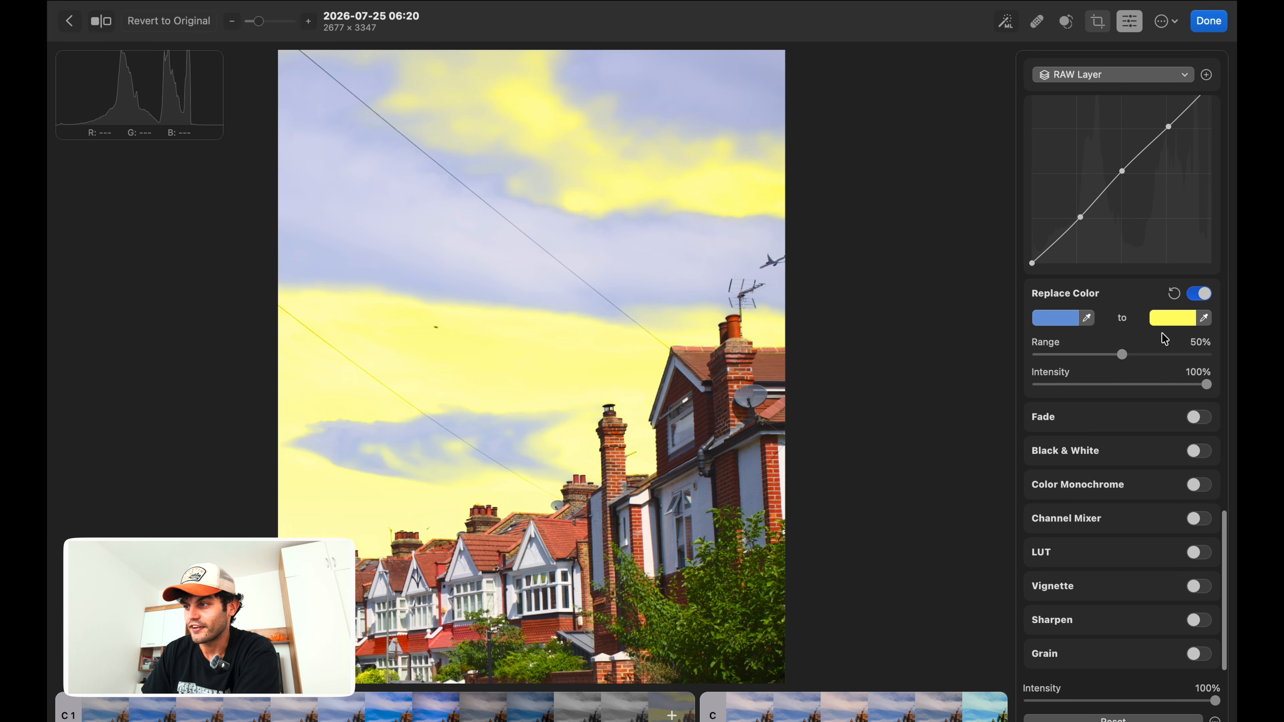
Step: Change the replacement color to a muted light blue at 17% intensity, and switch Replace Color off
{"action": "left_click", "coordinate": [1173, 323]}
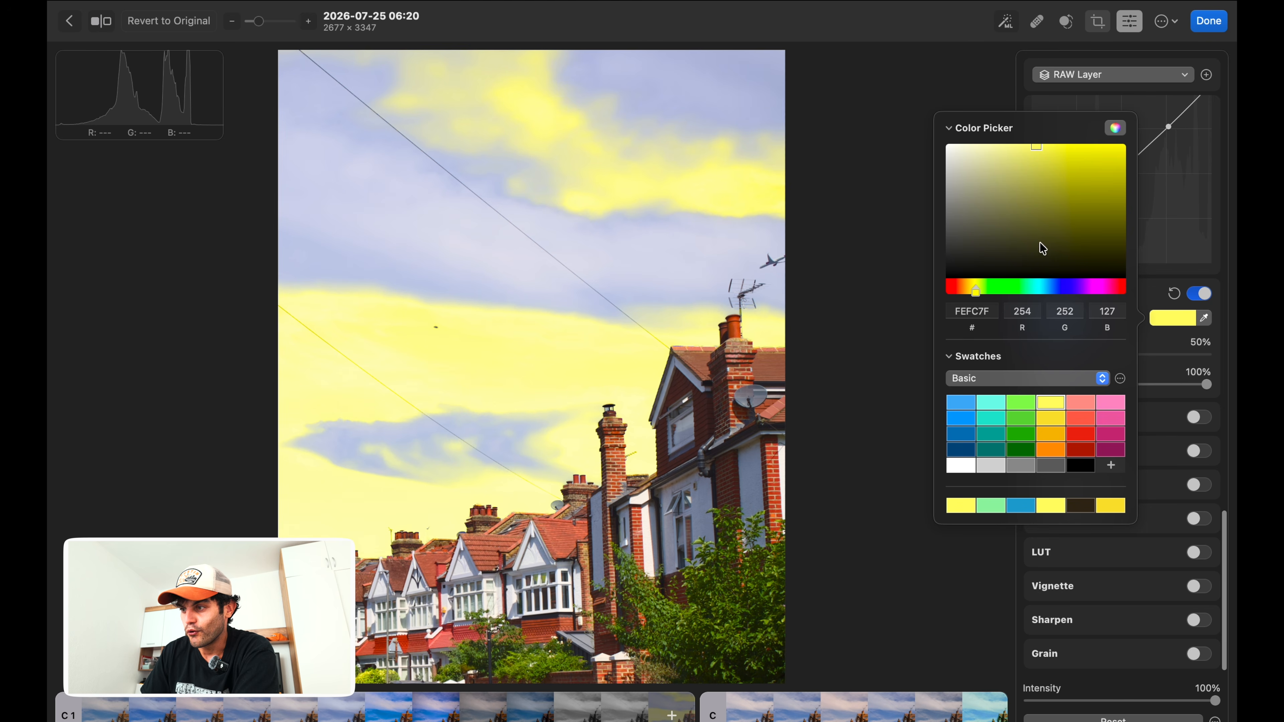
{"action": "left_click", "coordinate": [1178, 342]}
{"action": "left_click", "coordinate": [1178, 317]}
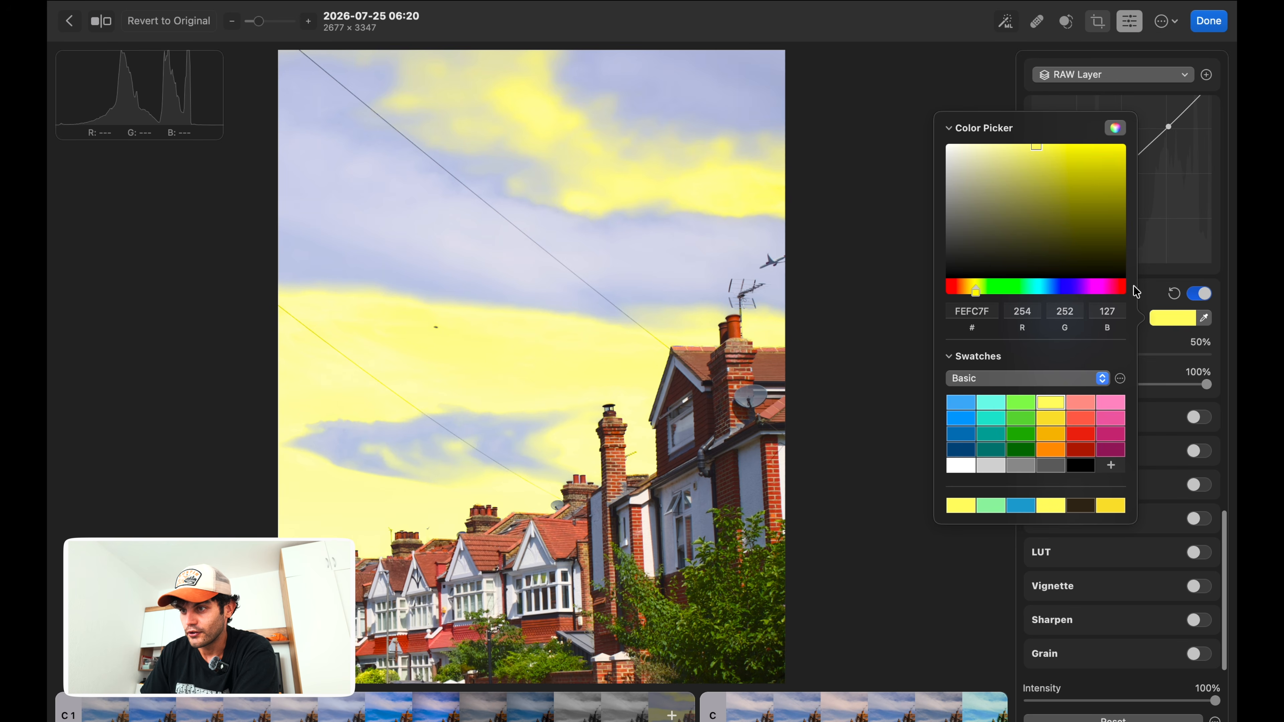
{"action": "left_click", "coordinate": [960, 410]}
{"action": "left_click_drag", "start_coordinate": [1014, 222], "coordinate": [1011, 172]}
{"action": "left_click", "coordinate": [1150, 287]}
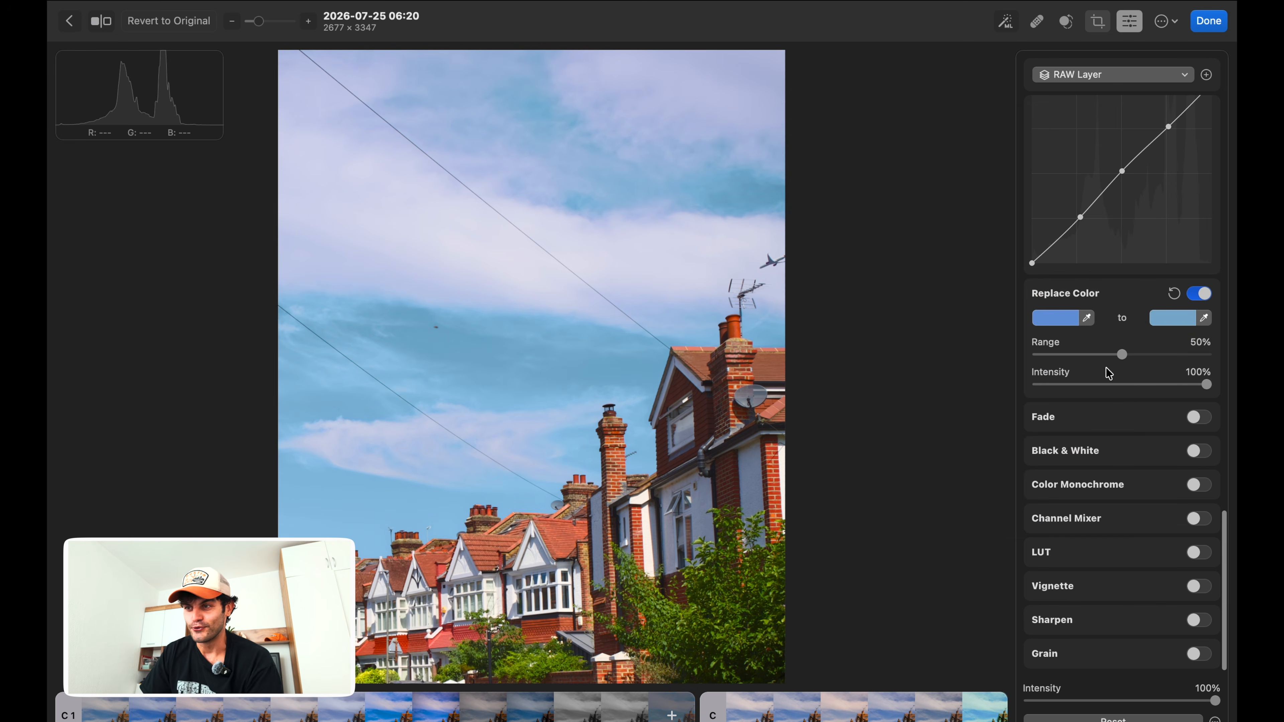
{"action": "left_click_drag", "start_coordinate": [1209, 394], "coordinate": [1066, 393]}
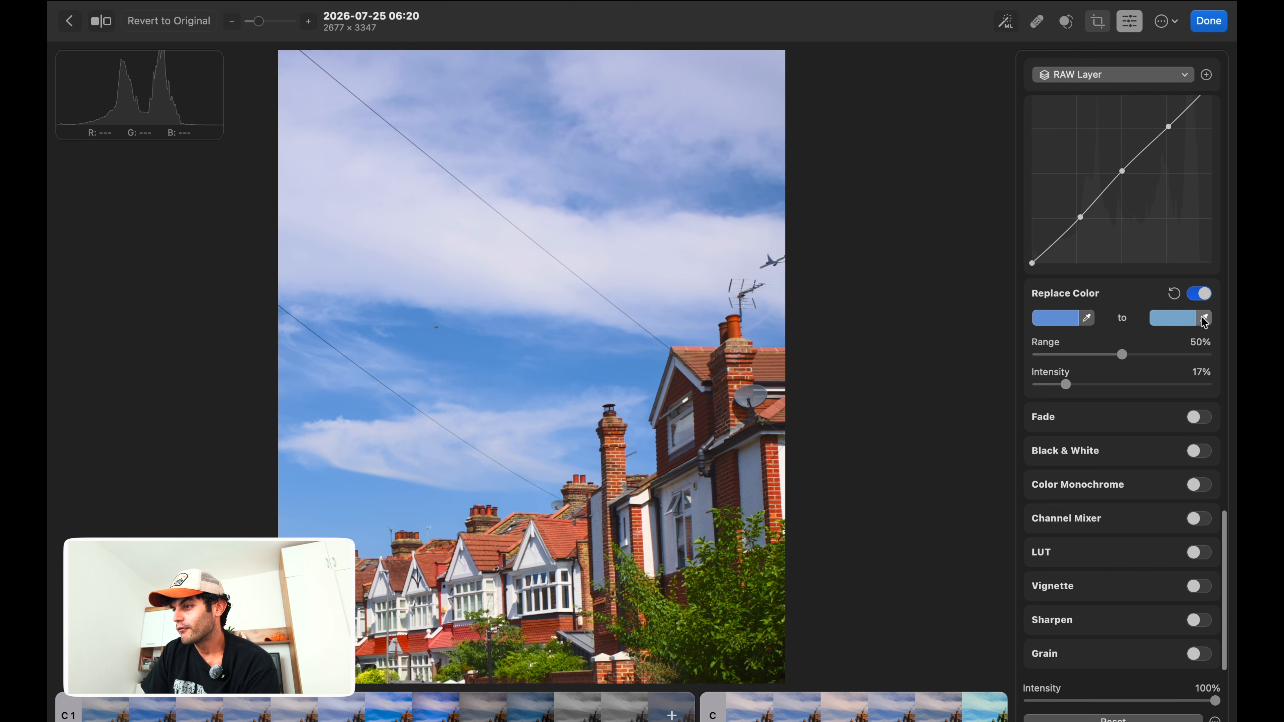
{"action": "left_click", "coordinate": [1205, 298]}
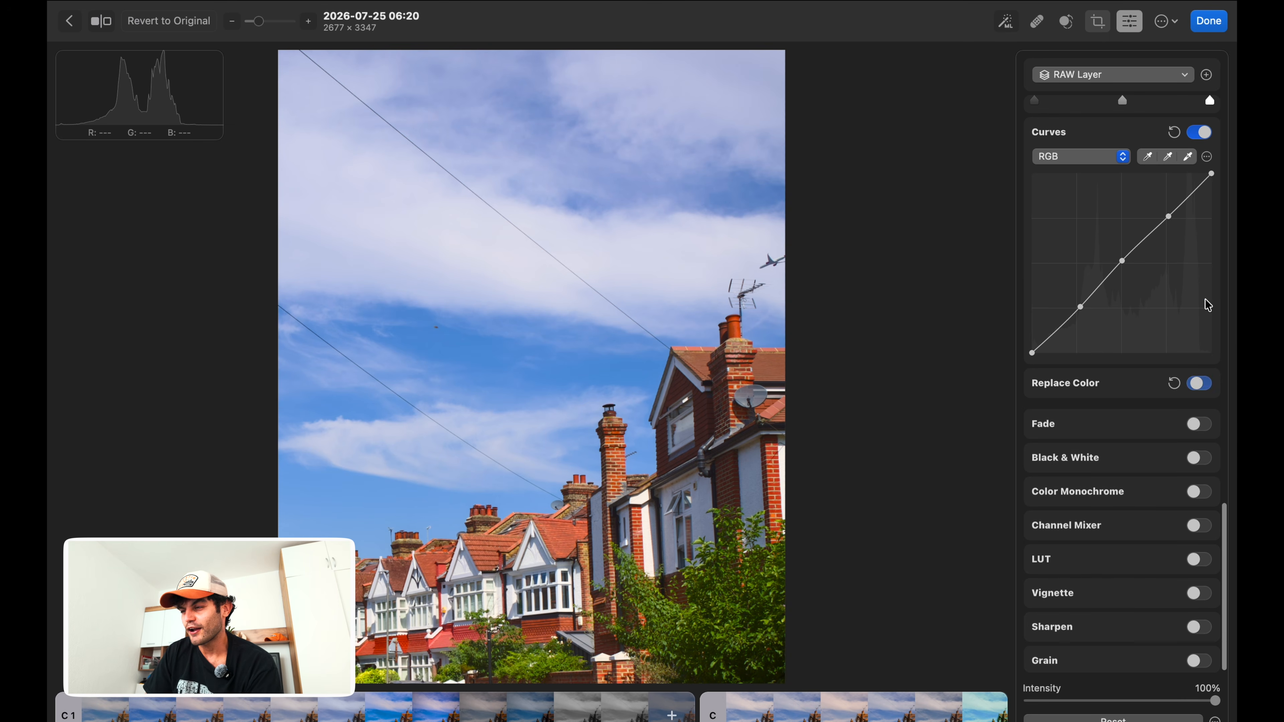
Step: Try the Fade adjustment by changing its blacks and whites amounts, and switch Fade off
{"action": "left_click", "coordinate": [1193, 419]}
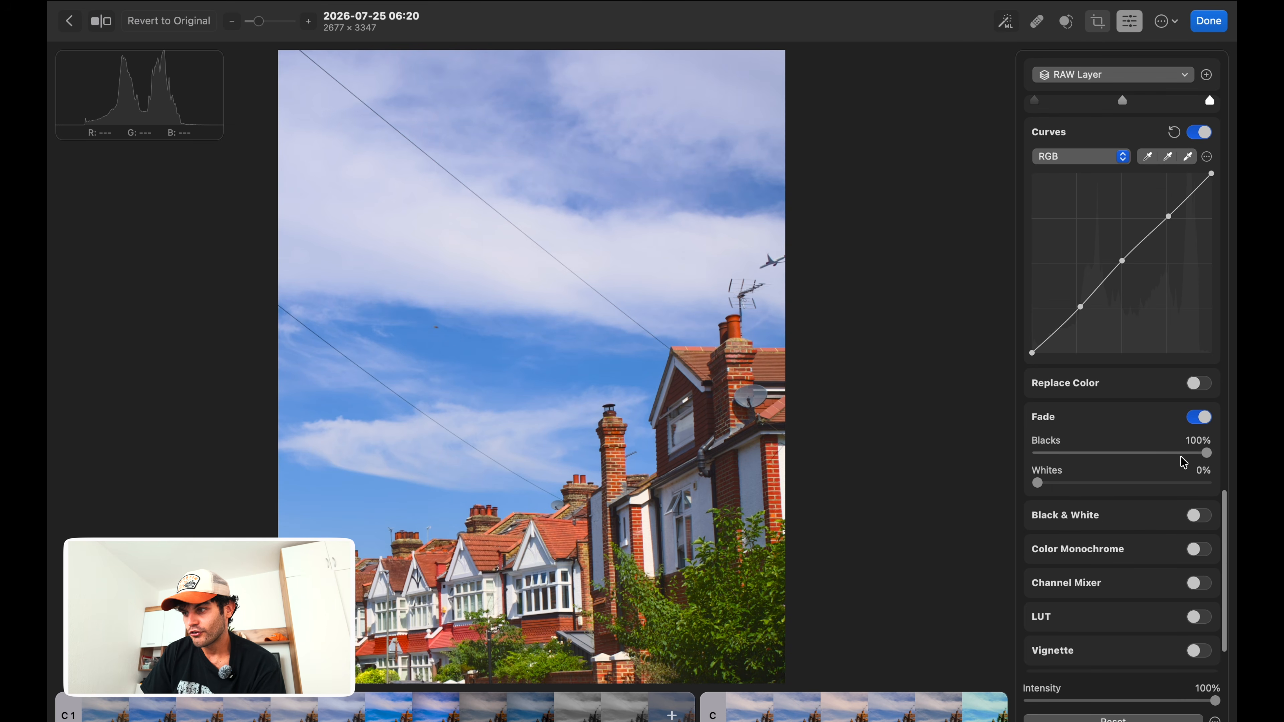
{"action": "left_click_drag", "start_coordinate": [1048, 487], "coordinate": [1090, 453]}
{"action": "left_click", "coordinate": [1202, 418]}
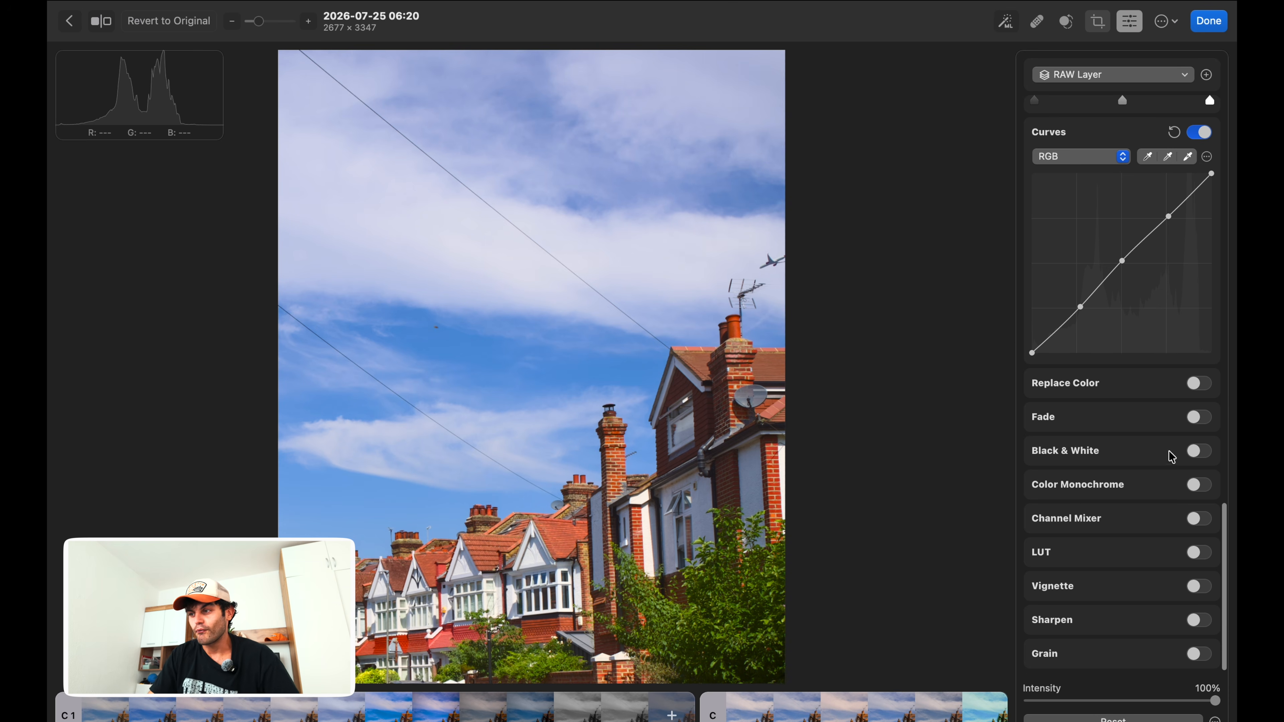
Step: Try the Black & White adjustment with red at -1%, and switch it off
{"action": "left_click", "coordinate": [1197, 452]}
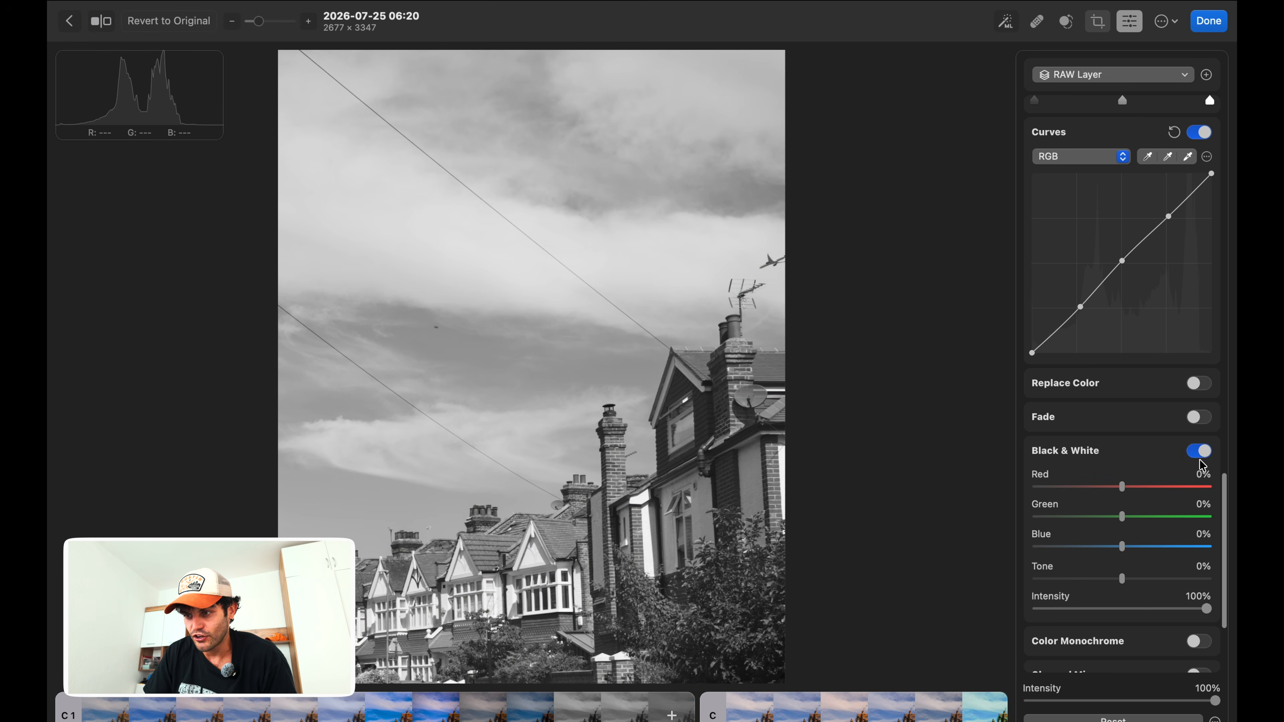
{"action": "left_click_drag", "start_coordinate": [1128, 490], "coordinate": [1127, 499]}
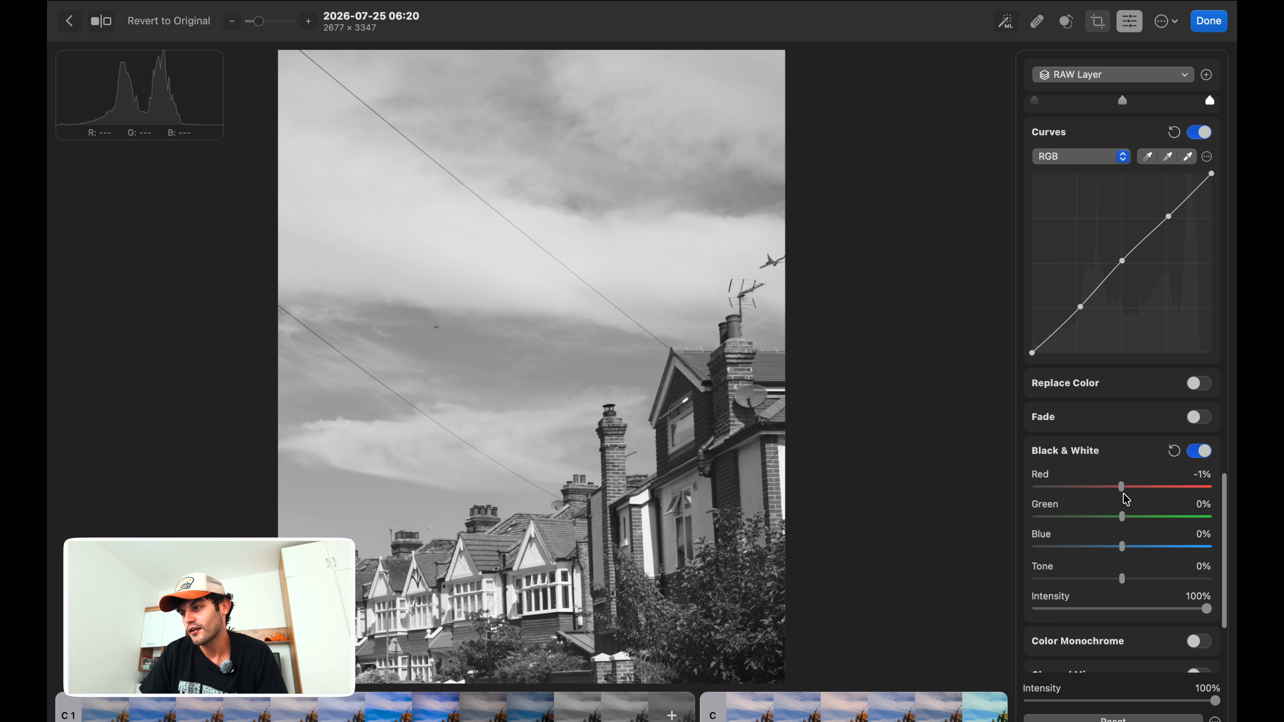
{"action": "left_click", "coordinate": [1201, 455]}
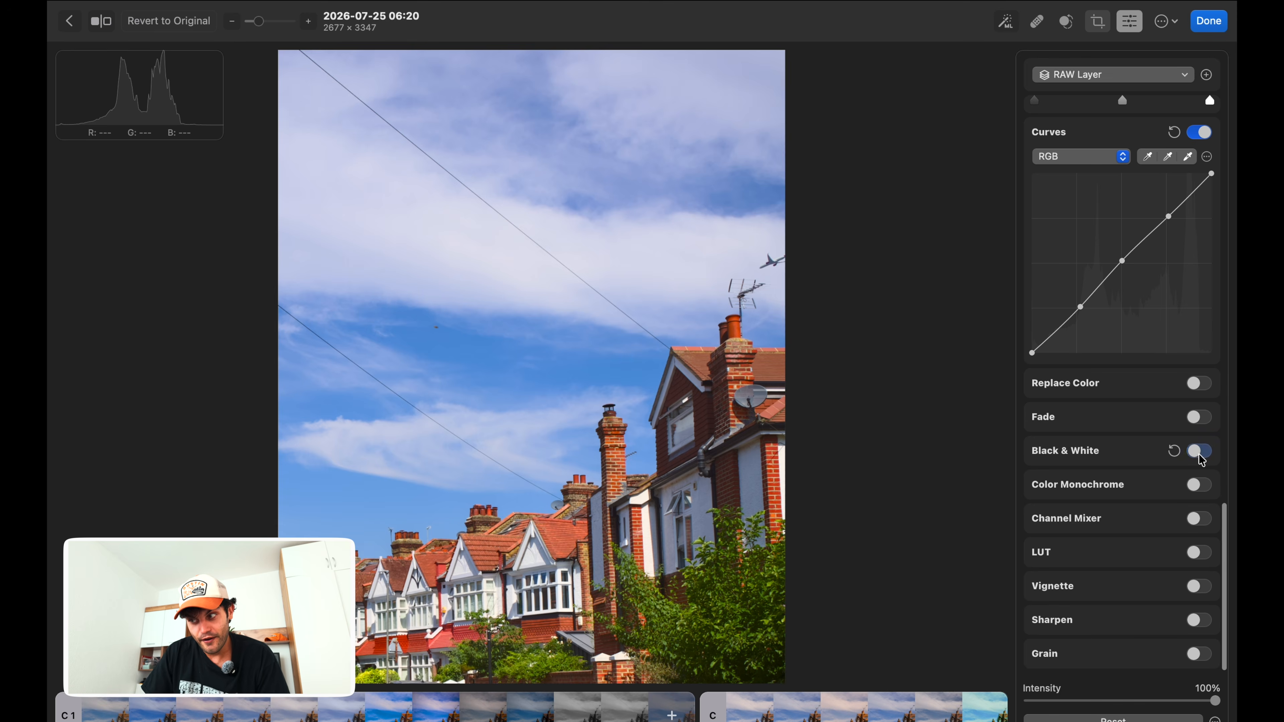
Step: Enable Color Monochrome and try a bright green tint, followed by a dark teal tint of 2B3D3C
{"action": "left_click", "coordinate": [1199, 487]}
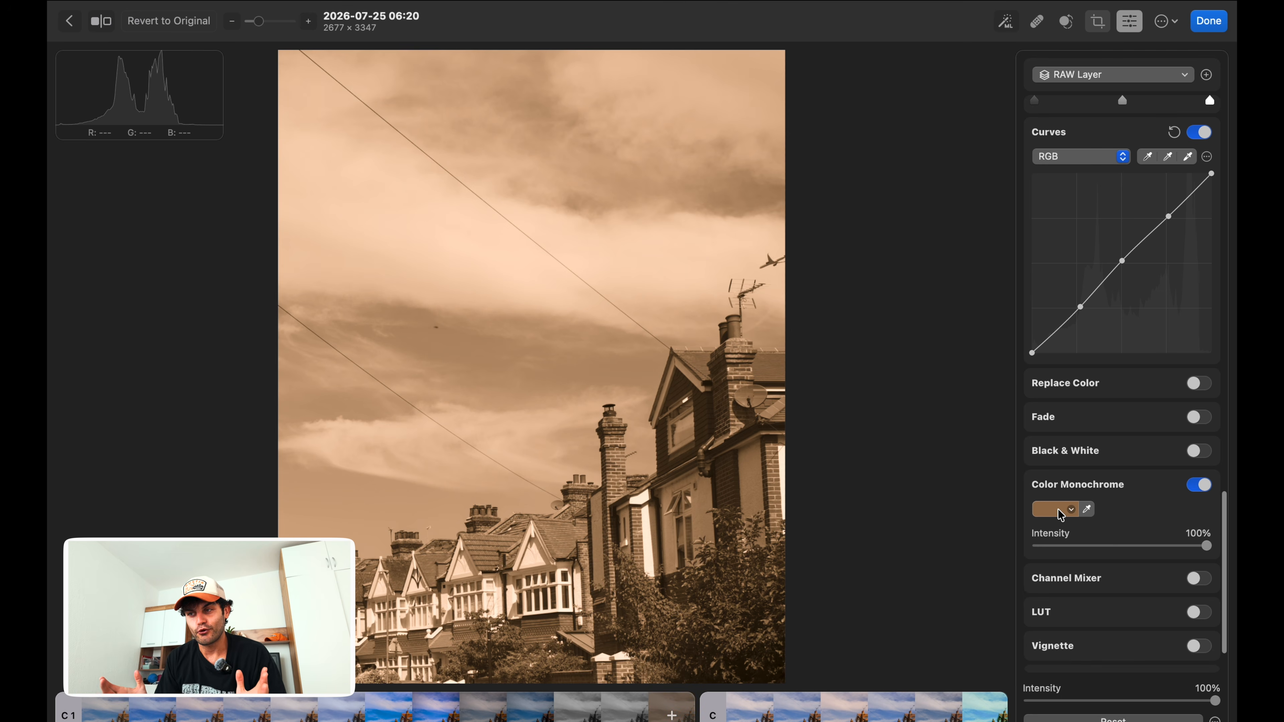
{"action": "left_click", "coordinate": [1070, 512]}
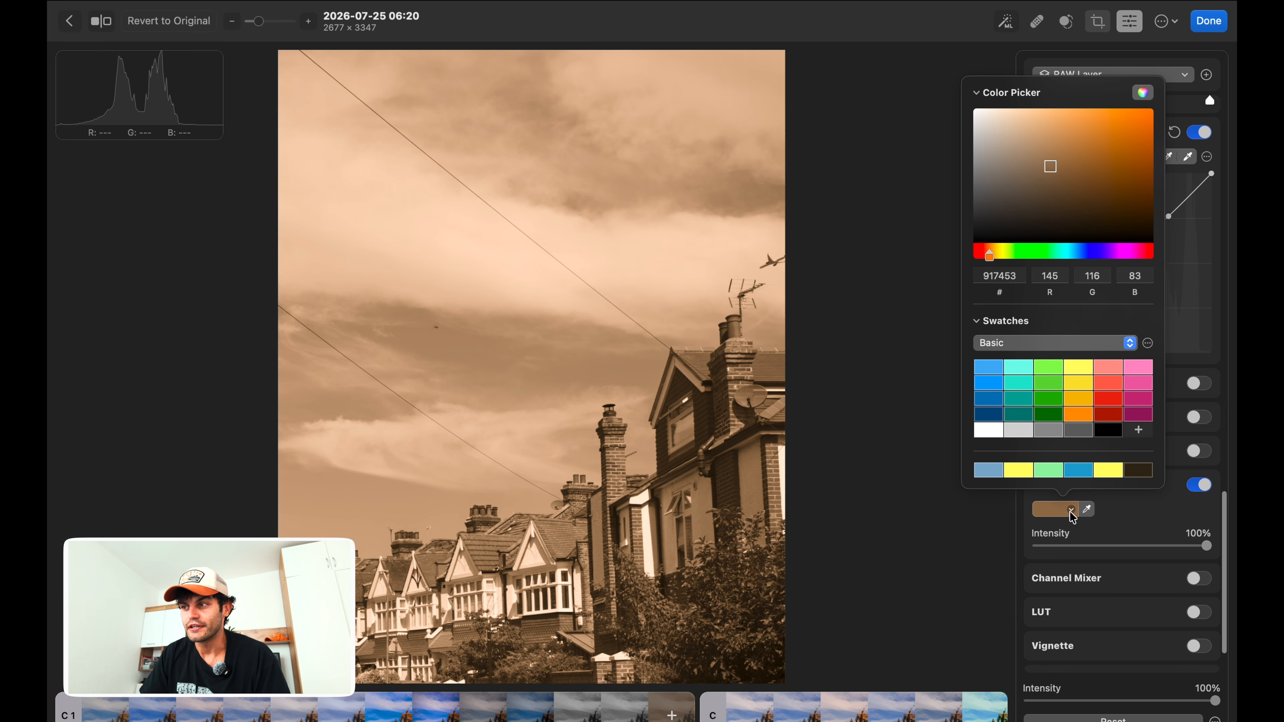
{"action": "left_click", "coordinate": [1042, 369]}
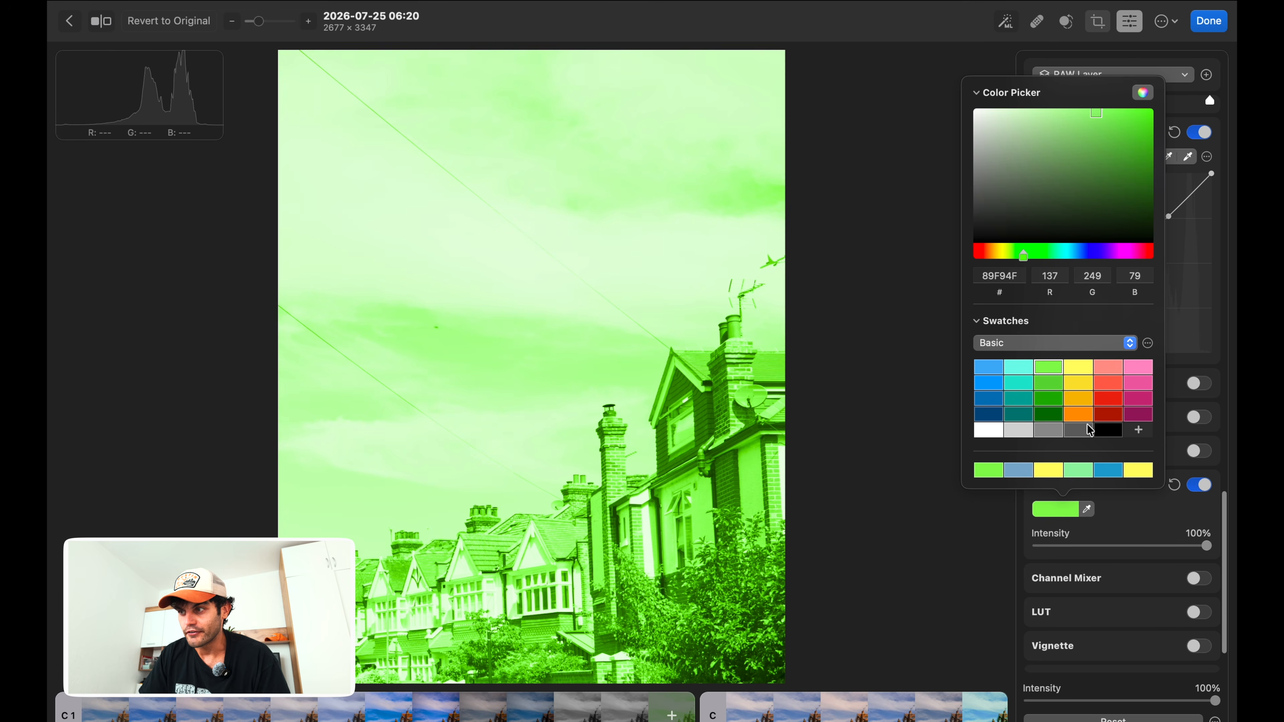
{"action": "left_click", "coordinate": [1011, 164]}
{"action": "mouse_move", "coordinate": [1023, 255]}
{"action": "left_mouse_down"}
{"action": "mouse_move", "coordinate": [978, 250]}
{"action": "mouse_move", "coordinate": [1003, 261]}
{"action": "left_mouse_up"}
{"action": "mouse_move", "coordinate": [1067, 212]}
{"action": "left_mouse_down"}
{"action": "mouse_move", "coordinate": [1009, 129]}
{"action": "mouse_move", "coordinate": [1009, 194]}
{"action": "mouse_move", "coordinate": [1074, 152]}
{"action": "mouse_move", "coordinate": [1100, 115]}
{"action": "mouse_move", "coordinate": [1000, 178]}
{"action": "mouse_move", "coordinate": [1018, 221]}
{"action": "mouse_move", "coordinate": [1018, 178]}
{"action": "mouse_move", "coordinate": [983, 230]}
{"action": "mouse_move", "coordinate": [1001, 195]}
{"action": "mouse_move", "coordinate": [1009, 206]}
{"action": "mouse_move", "coordinate": [1023, 191]}
{"action": "mouse_move", "coordinate": [1009, 183]}
{"action": "mouse_move", "coordinate": [1016, 208]}
{"action": "left_mouse_up"}
{"action": "left_click", "coordinate": [1025, 398]}
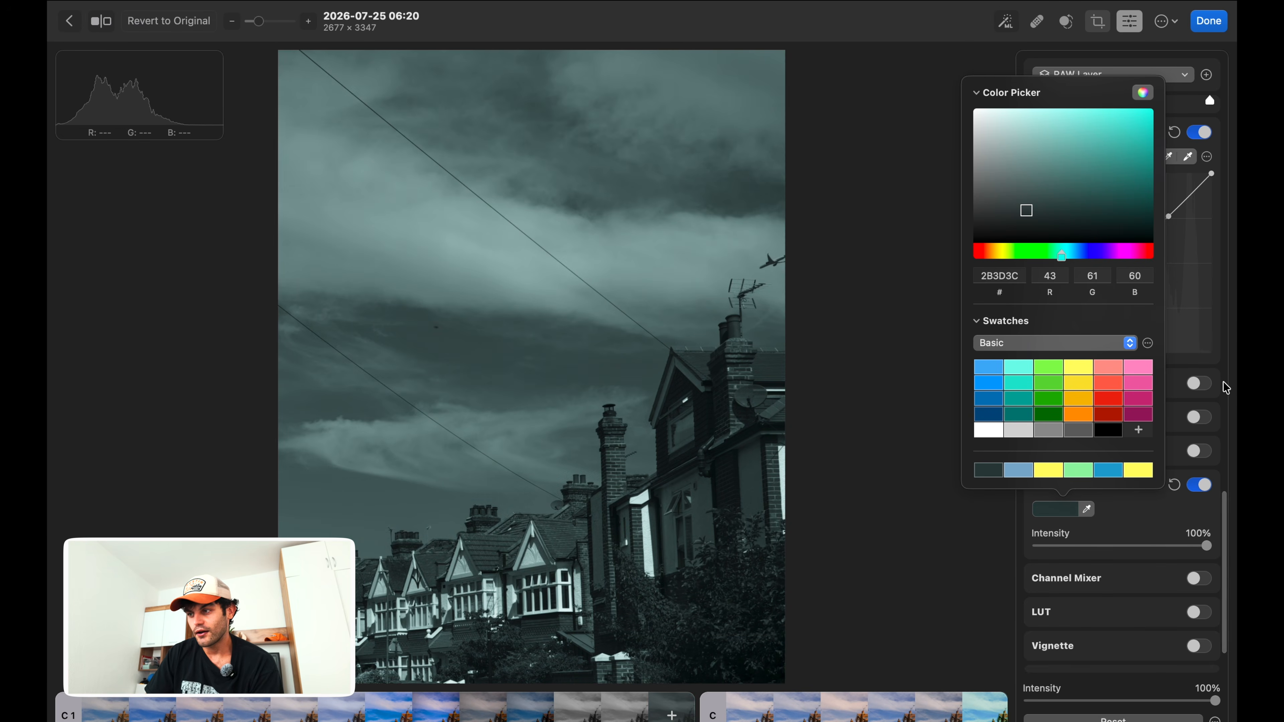
Step: Sample the Color Monochrome tint from the sky in the photo, and switch Color Monochrome off
{"action": "scroll", "coordinate": [1224, 382], "scroll_direction": "up", "scroll_amount": 10}
{"action": "scroll", "coordinate": [1191, 411], "scroll_direction": "down", "scroll_amount": 10}
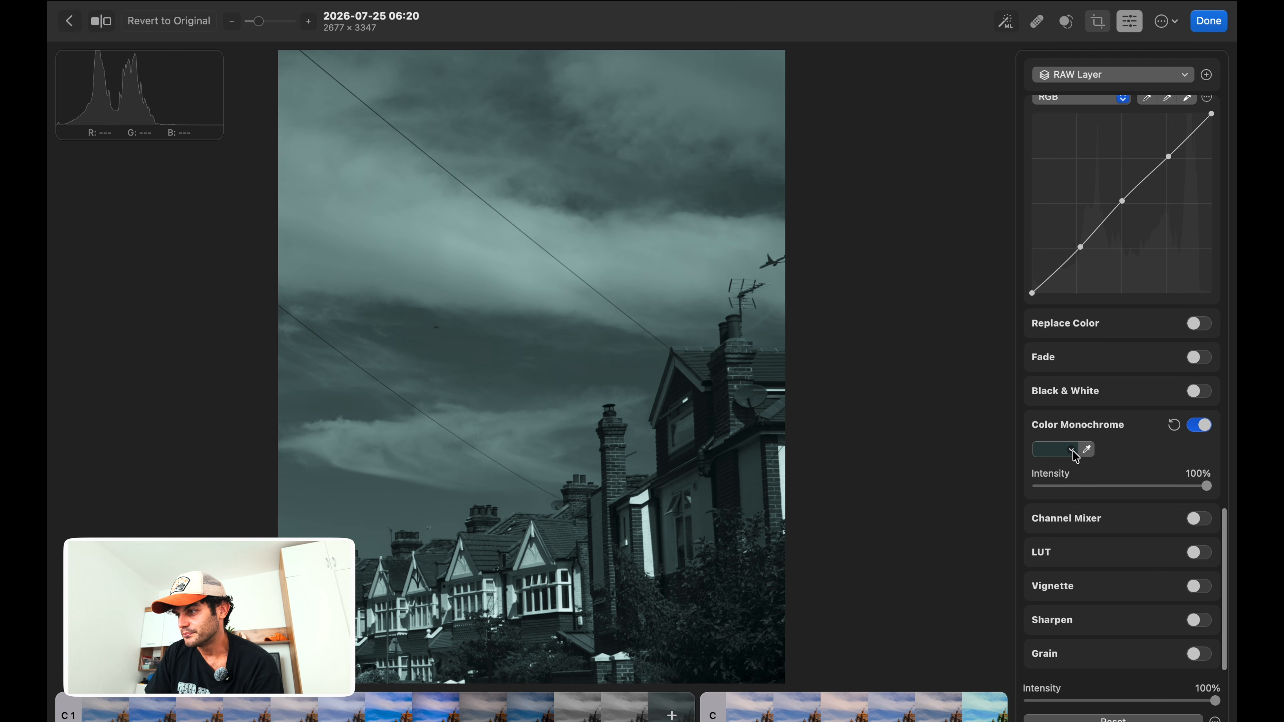
{"action": "left_click", "coordinate": [1087, 450]}
{"action": "left_click", "coordinate": [630, 238]}
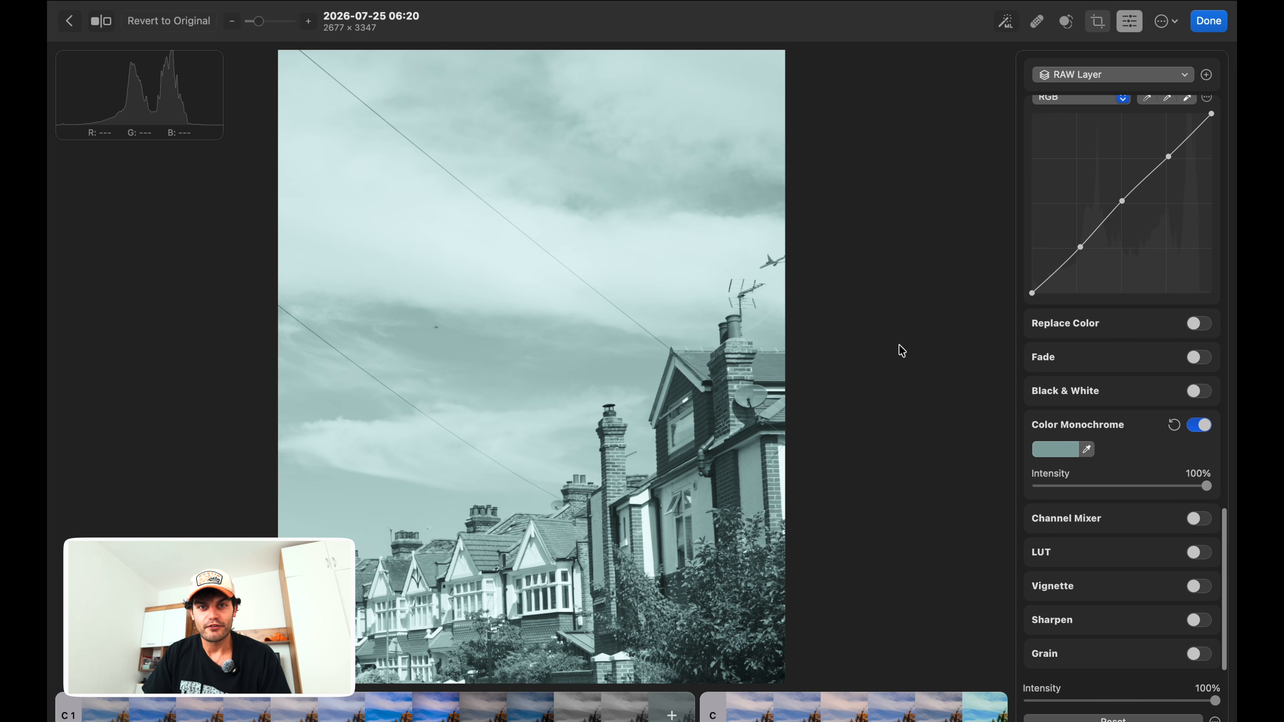
{"action": "left_click", "coordinate": [1200, 425]}
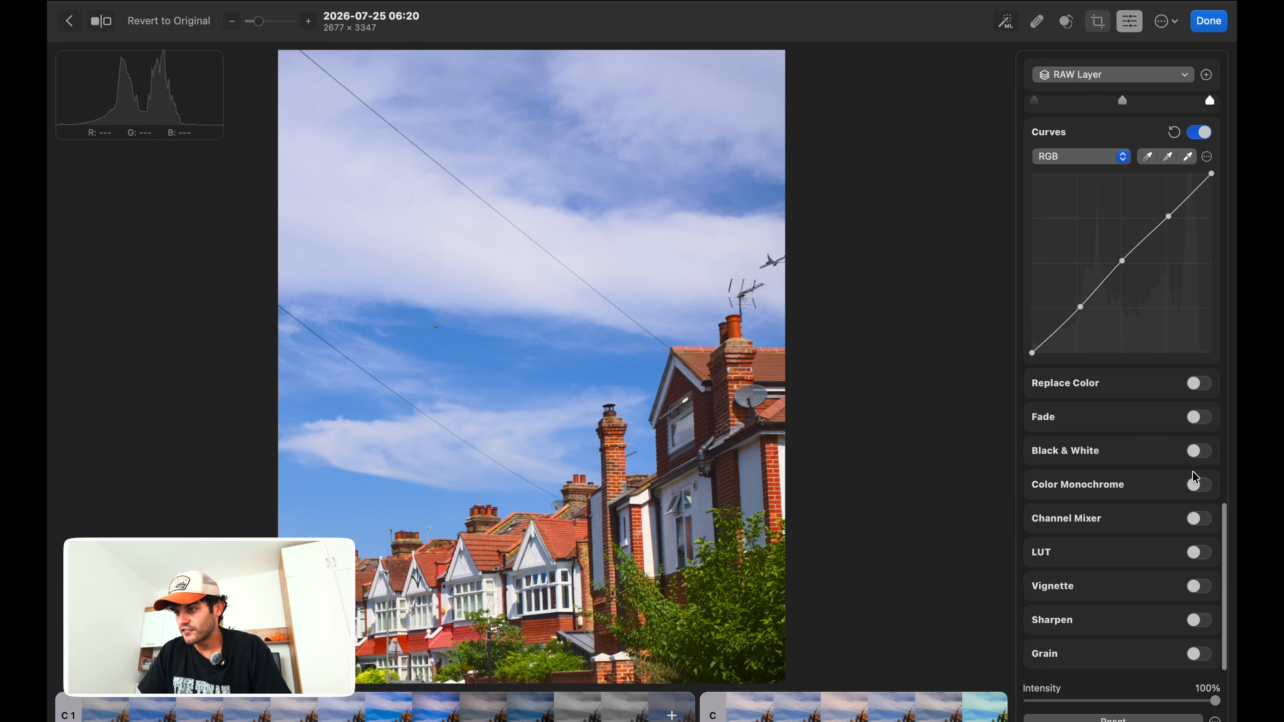
Step: Enable Channel Mixer and set the red channel to green 27%, blue 0% and constant -11%
{"action": "left_click", "coordinate": [1197, 519]}
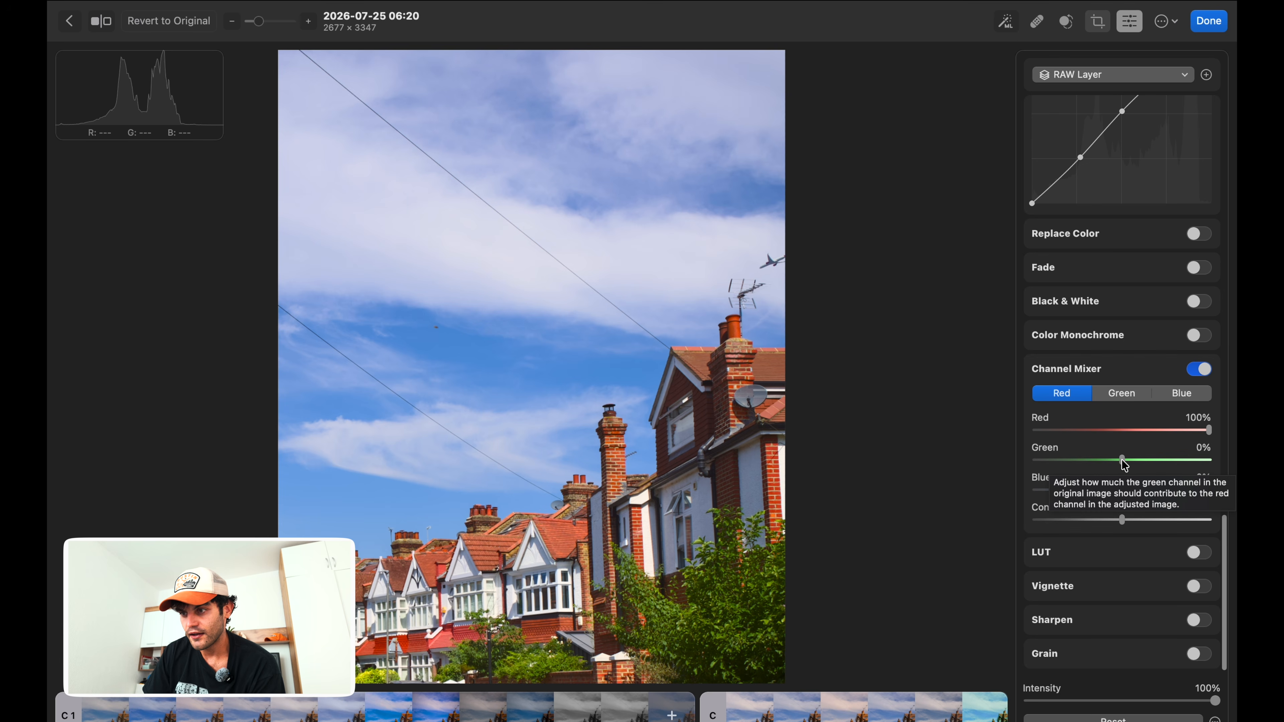
{"action": "left_click_drag", "start_coordinate": [1125, 459], "coordinate": [1123, 459]}
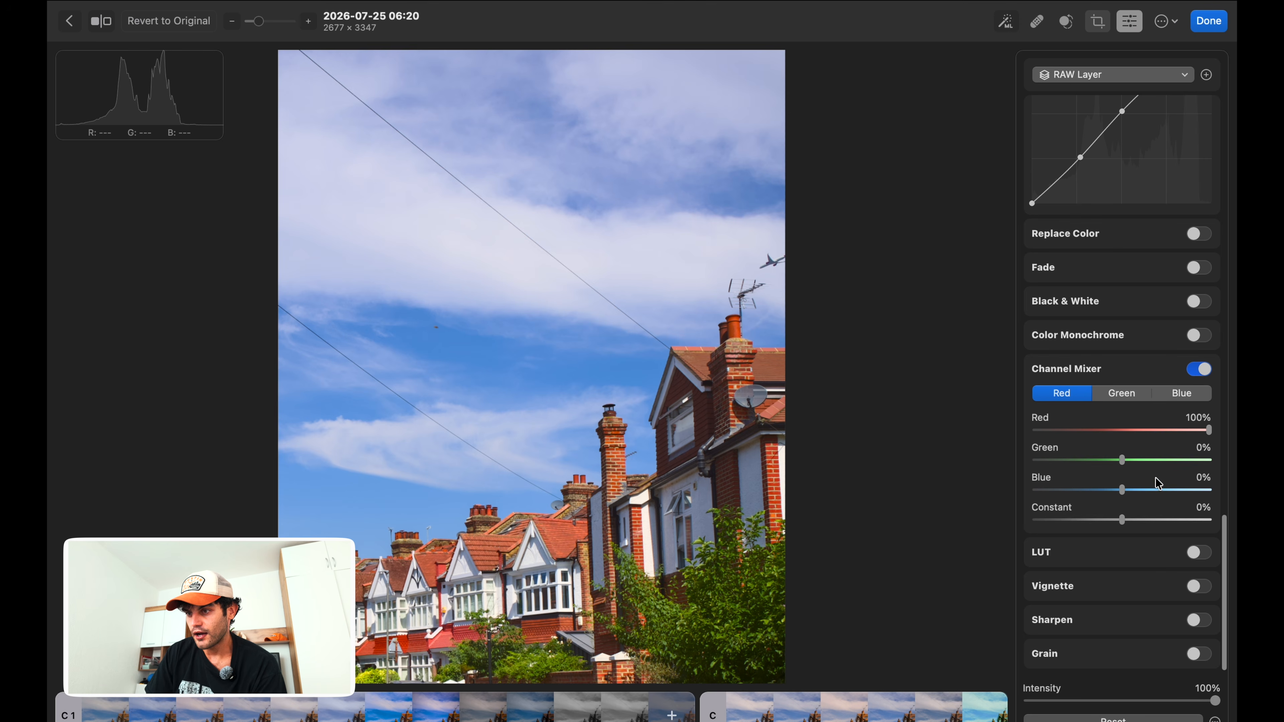
{"action": "left_click", "coordinate": [1145, 459]}
{"action": "left_click", "coordinate": [1139, 490]}
{"action": "left_click", "coordinate": [1111, 491]}
{"action": "left_click", "coordinate": [1137, 520]}
{"action": "left_click", "coordinate": [1112, 520]}
{"action": "left_click", "coordinate": [1106, 520]}
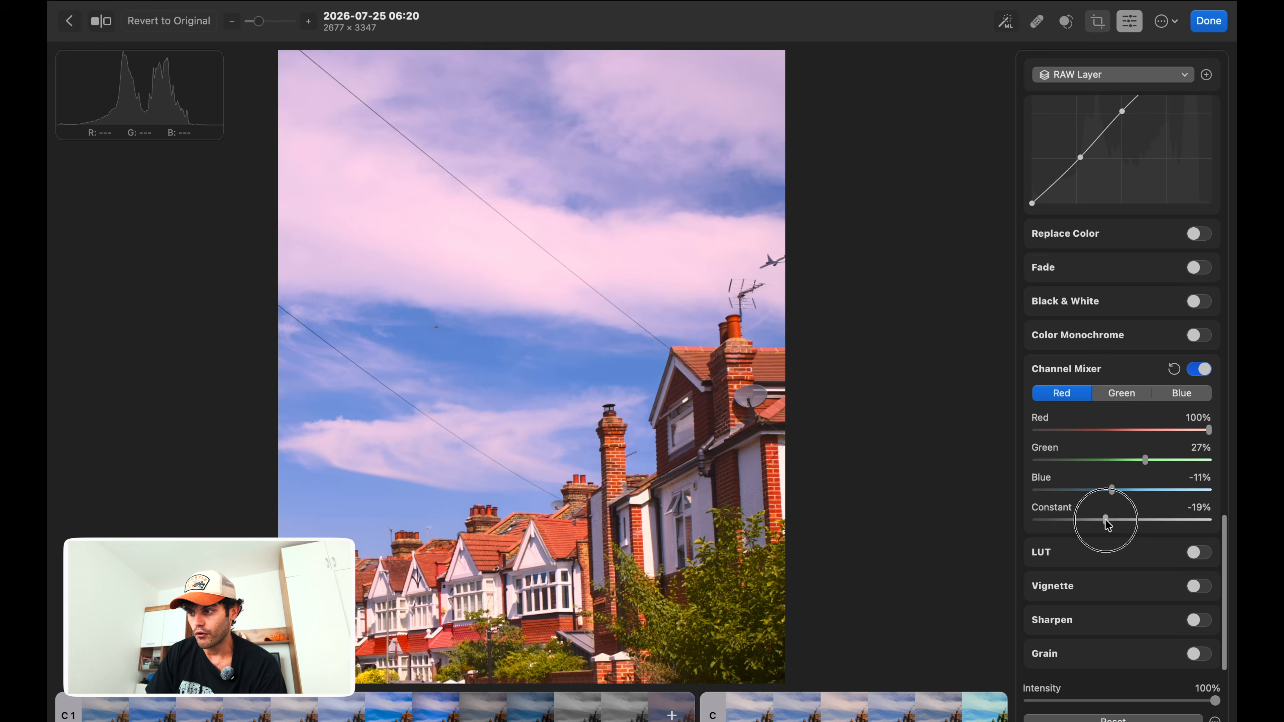
{"action": "left_click", "coordinate": [1112, 520]}
{"action": "left_click", "coordinate": [1123, 491]}
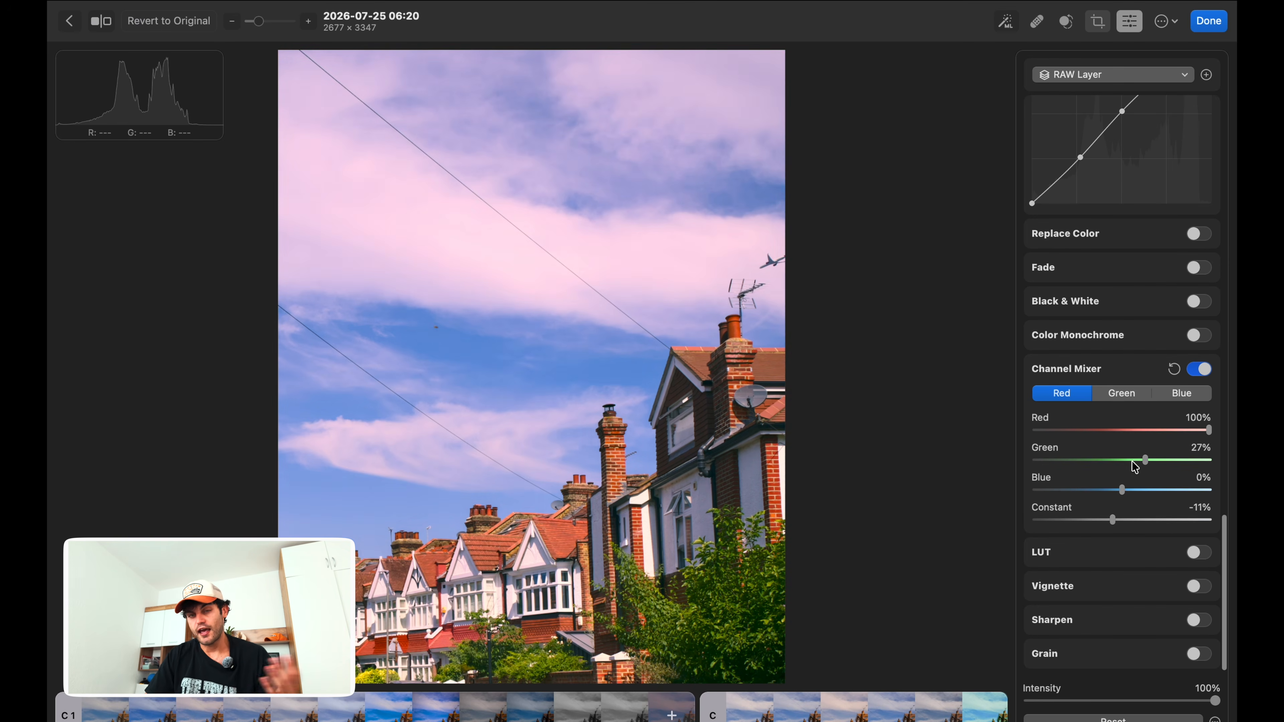
Step: Return the Channel Mixer red channel's green to 0%, set constant to -3%, and switch Channel Mixer off
{"action": "left_click", "coordinate": [1124, 460]}
{"action": "left_click", "coordinate": [1121, 520]}
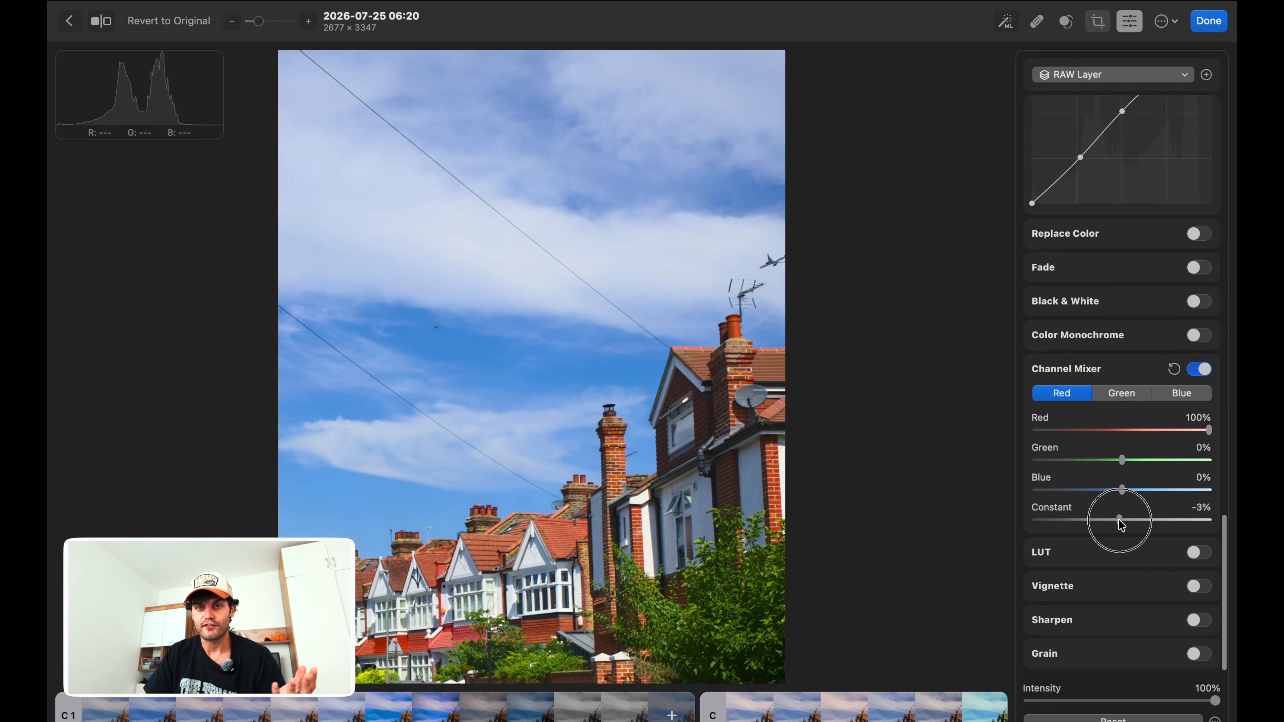
{"action": "left_click", "coordinate": [1199, 372]}
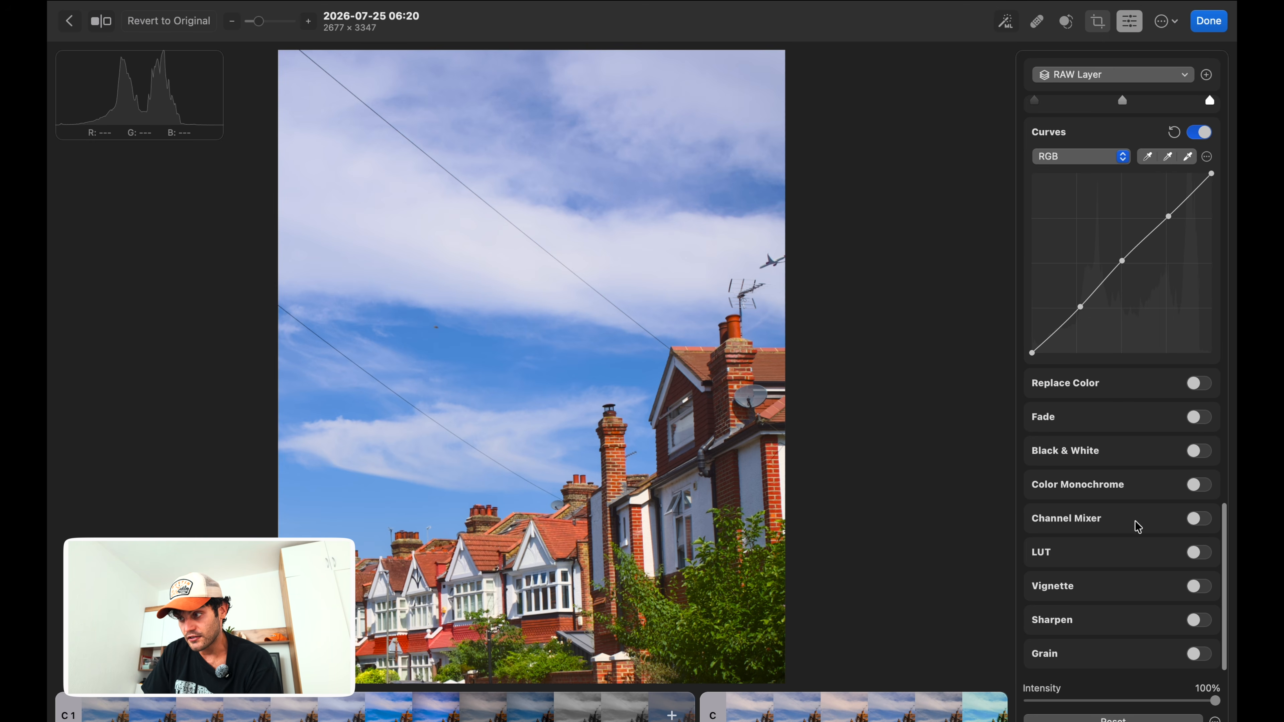
{"action": "left_click", "coordinate": [1200, 521]}
{"action": "left_click", "coordinate": [1202, 504]}
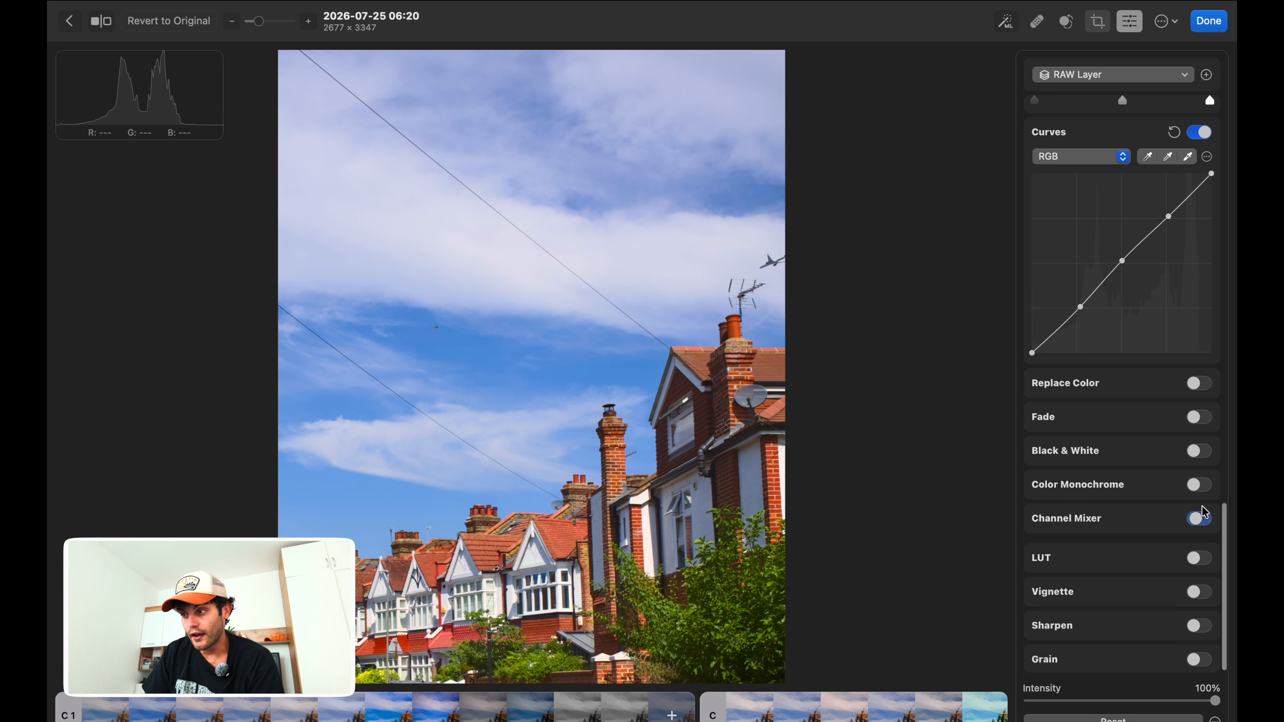
Step: Enable LUT, preview the C 1 - B&W Film and X100V F-Log LUTs without applying one, and look through the LUT options
{"action": "left_click", "coordinate": [1199, 555]}
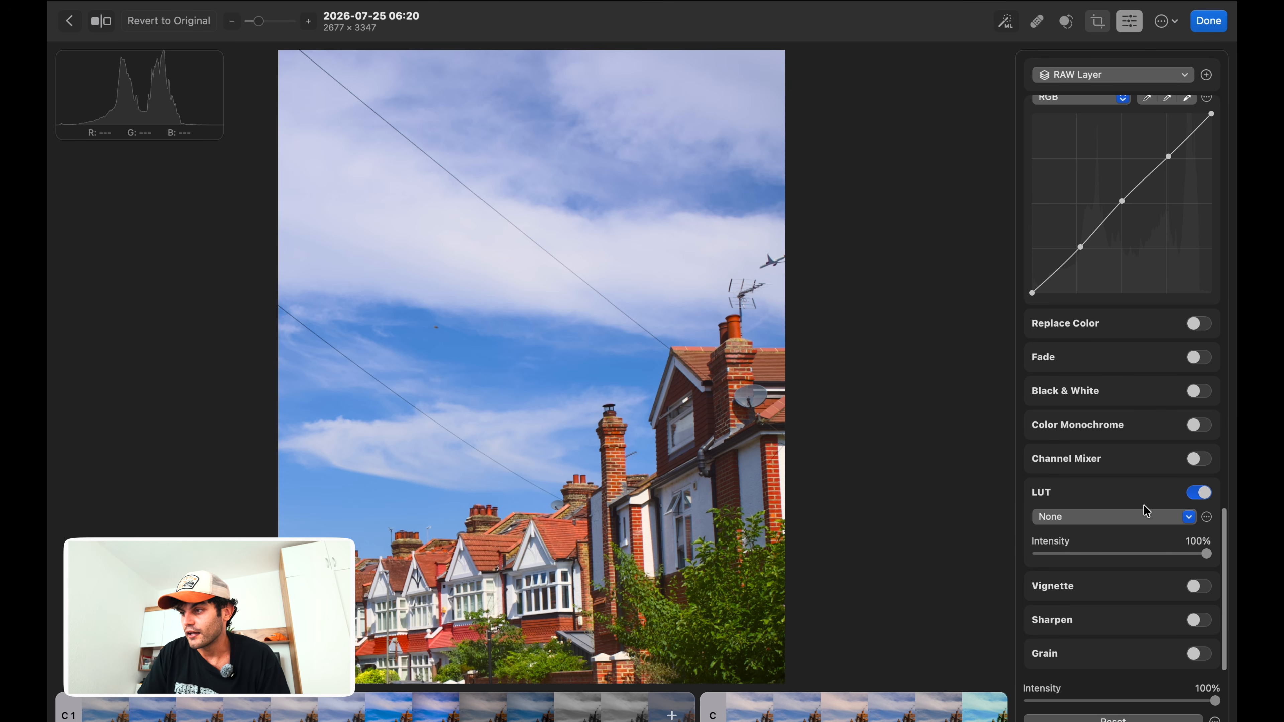
{"action": "left_click", "coordinate": [1154, 519]}
{"action": "left_click", "coordinate": [1158, 519]}
{"action": "left_click", "coordinate": [1146, 516]}
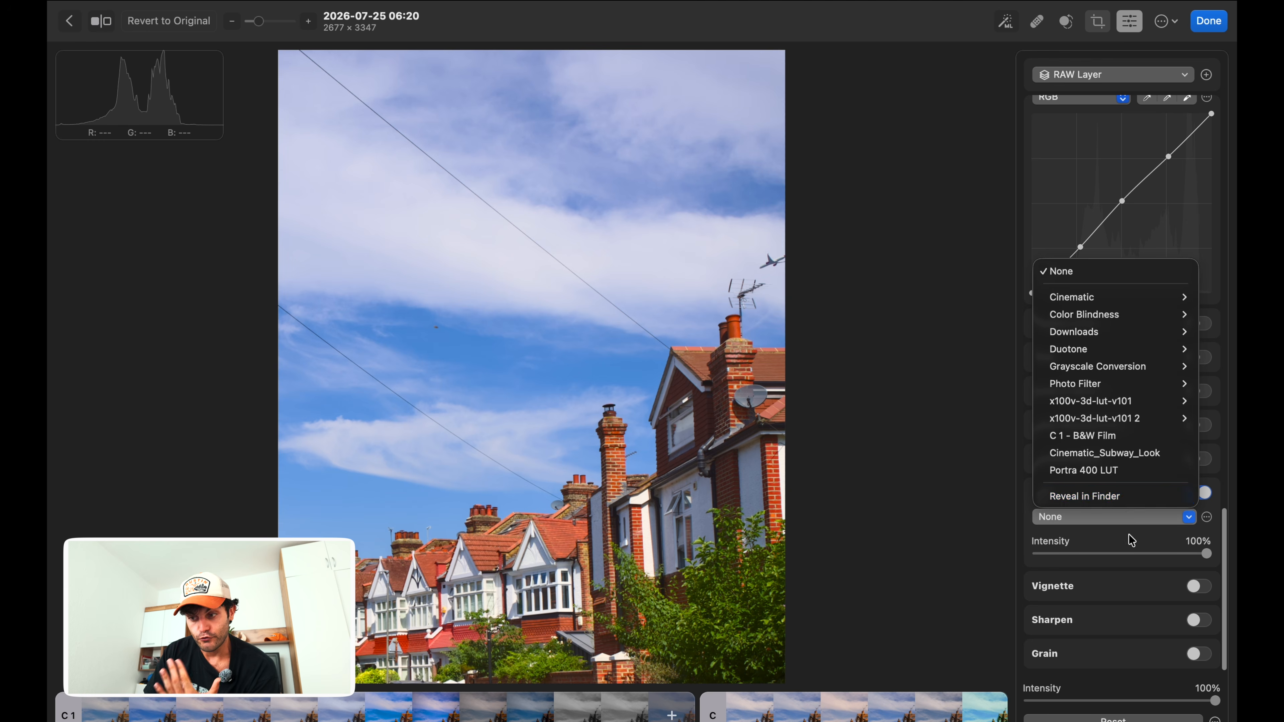
{"action": "left_click", "coordinate": [1134, 538]}
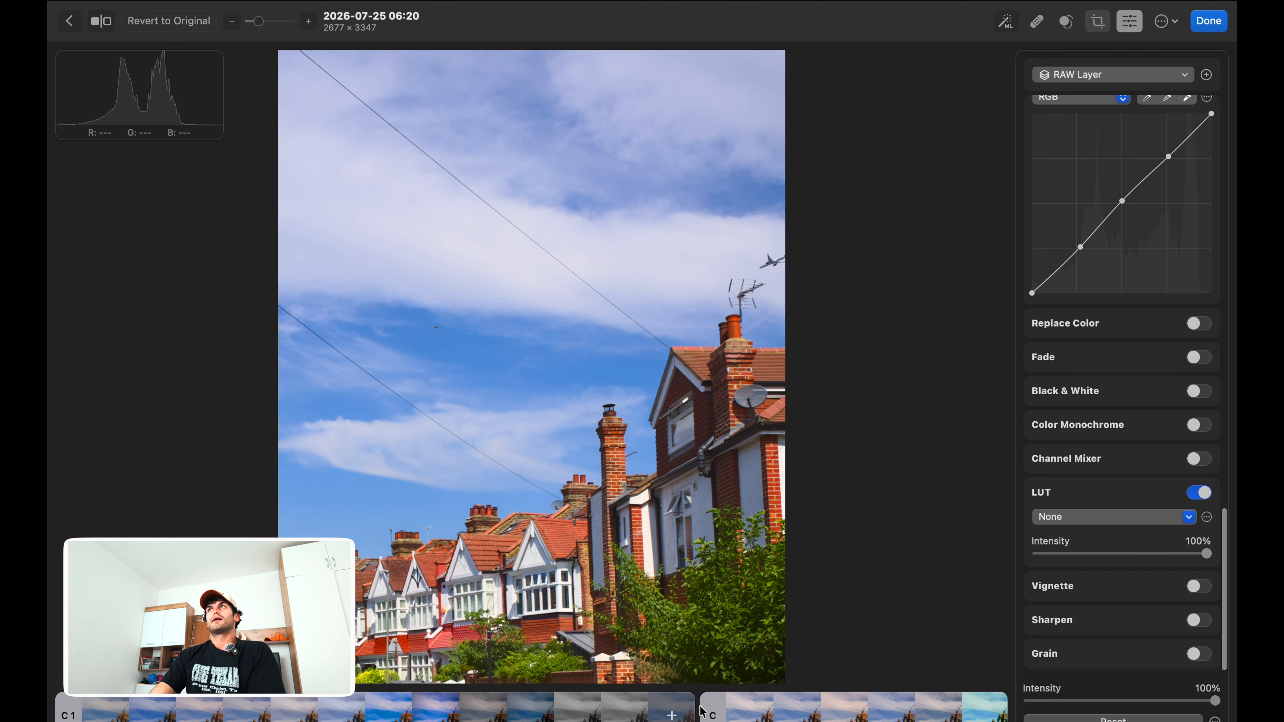
{"action": "left_click", "coordinate": [1131, 519]}
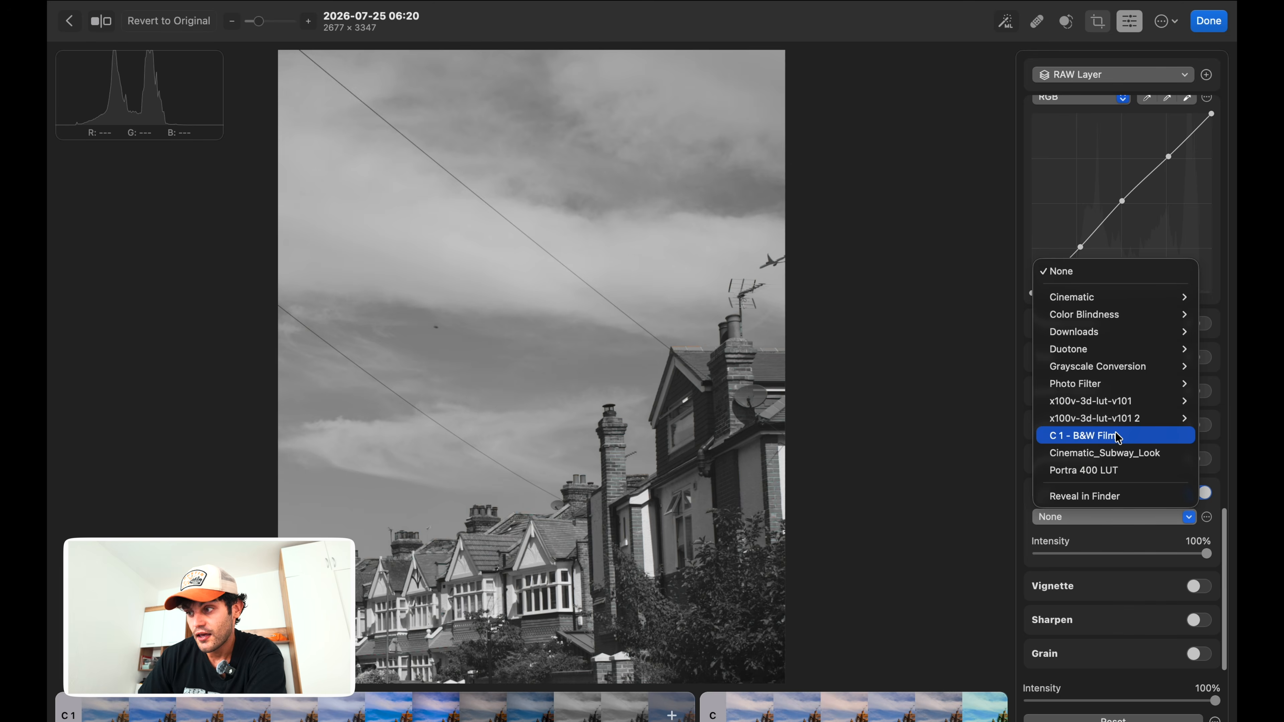
{"action": "mouse_move", "coordinate": [1120, 405]}
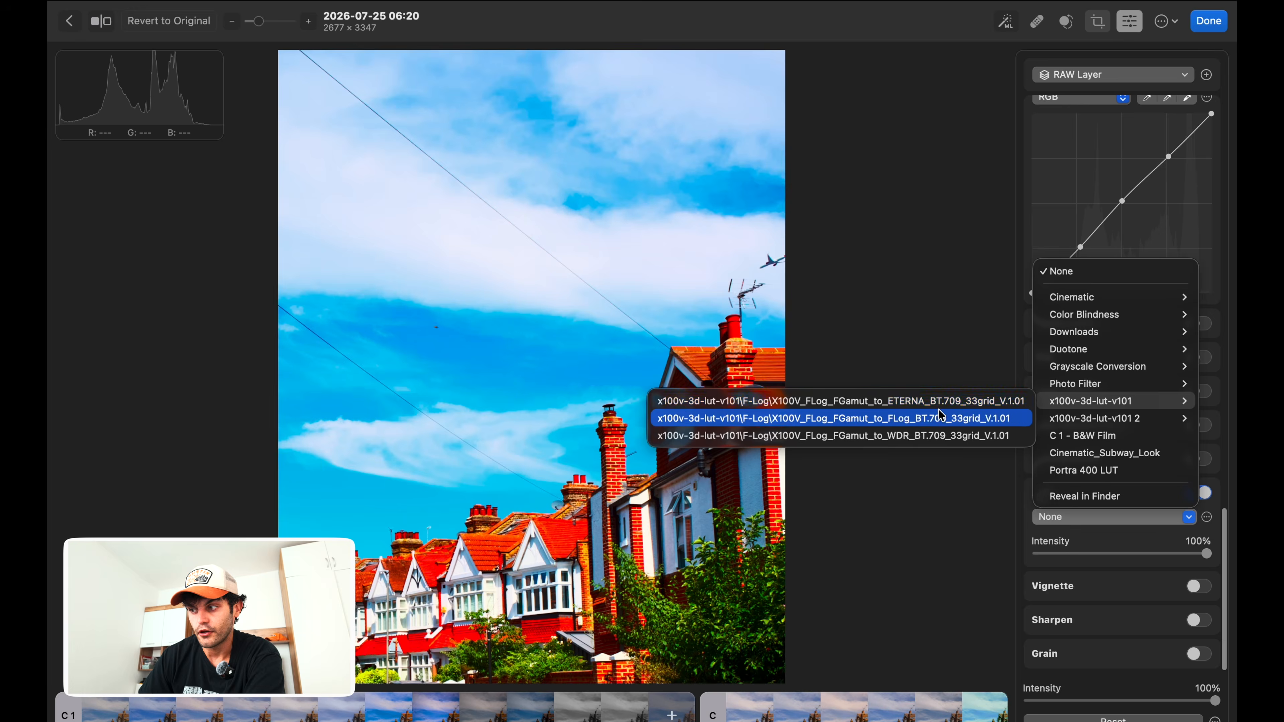
{"action": "left_click", "coordinate": [1123, 532]}
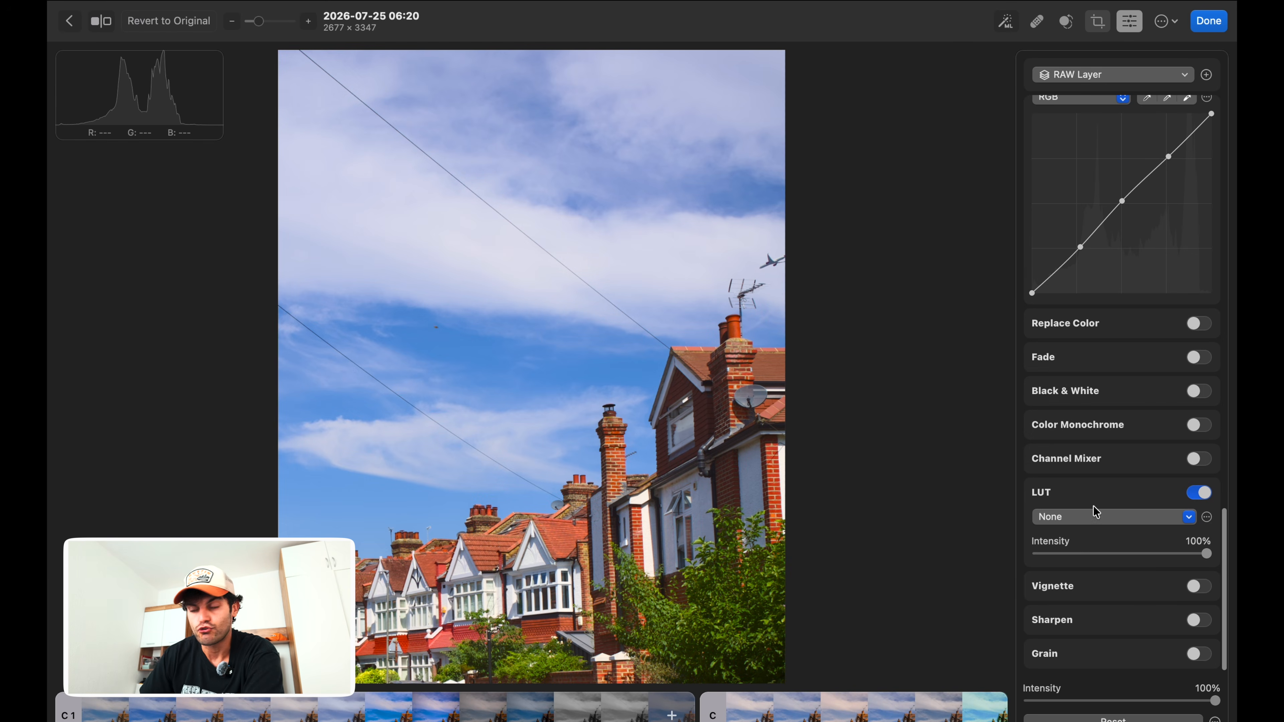
{"action": "left_click", "coordinate": [1206, 517]}
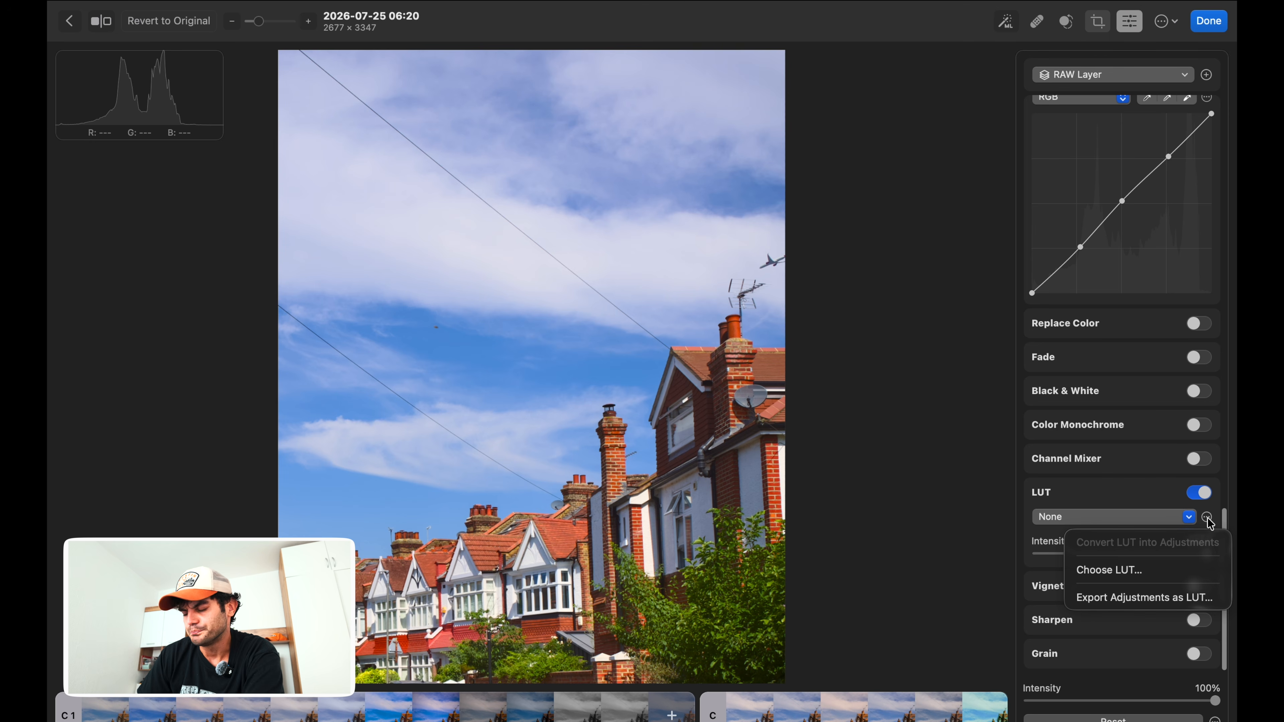
{"action": "left_click", "coordinate": [1116, 507]}
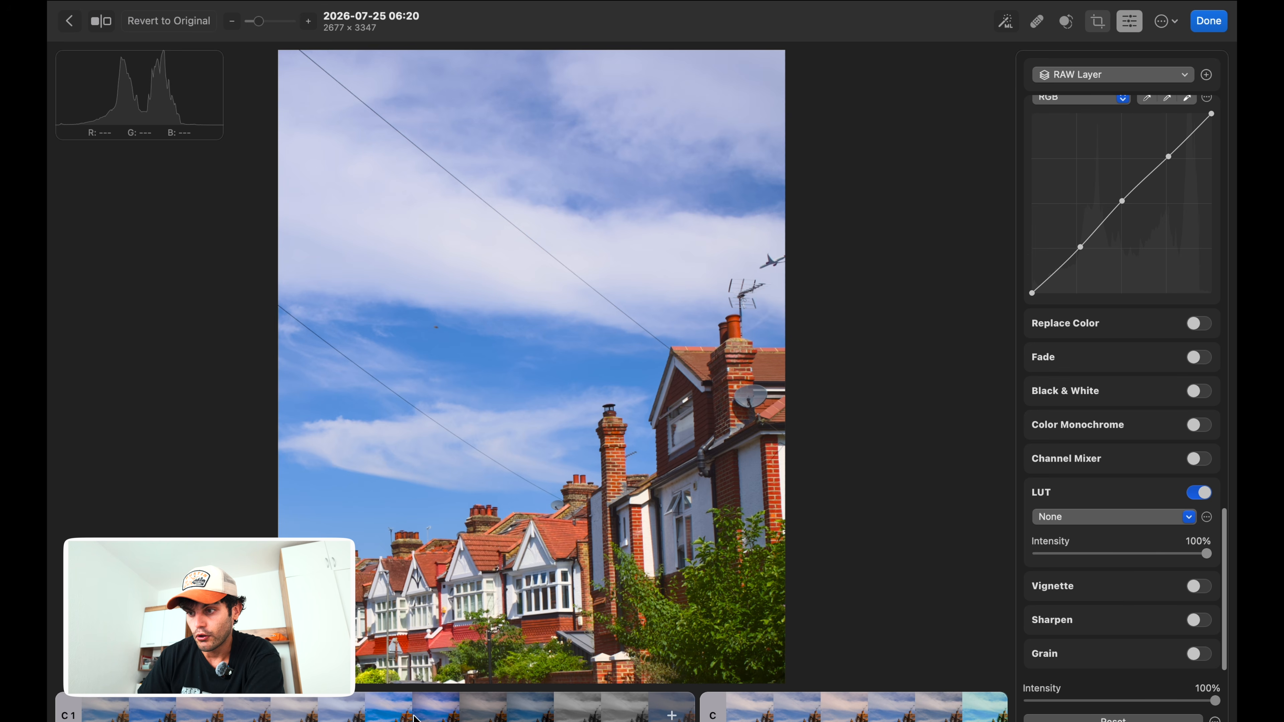
Step: Try each of the first seven presets of the C 1 collection on the photo, ending with the first preset
{"action": "left_click", "coordinate": [291, 716]}
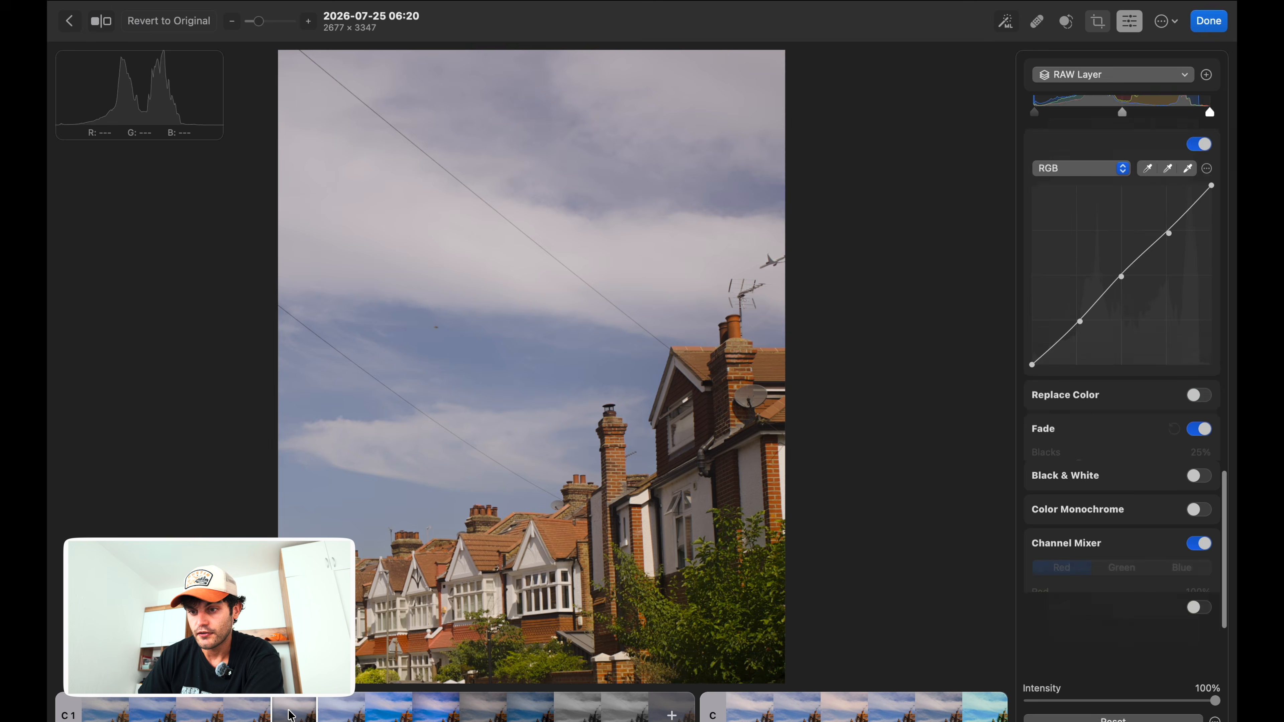
{"action": "left_click", "coordinate": [341, 716]}
{"action": "left_click", "coordinate": [387, 715]}
{"action": "left_click", "coordinate": [257, 715]}
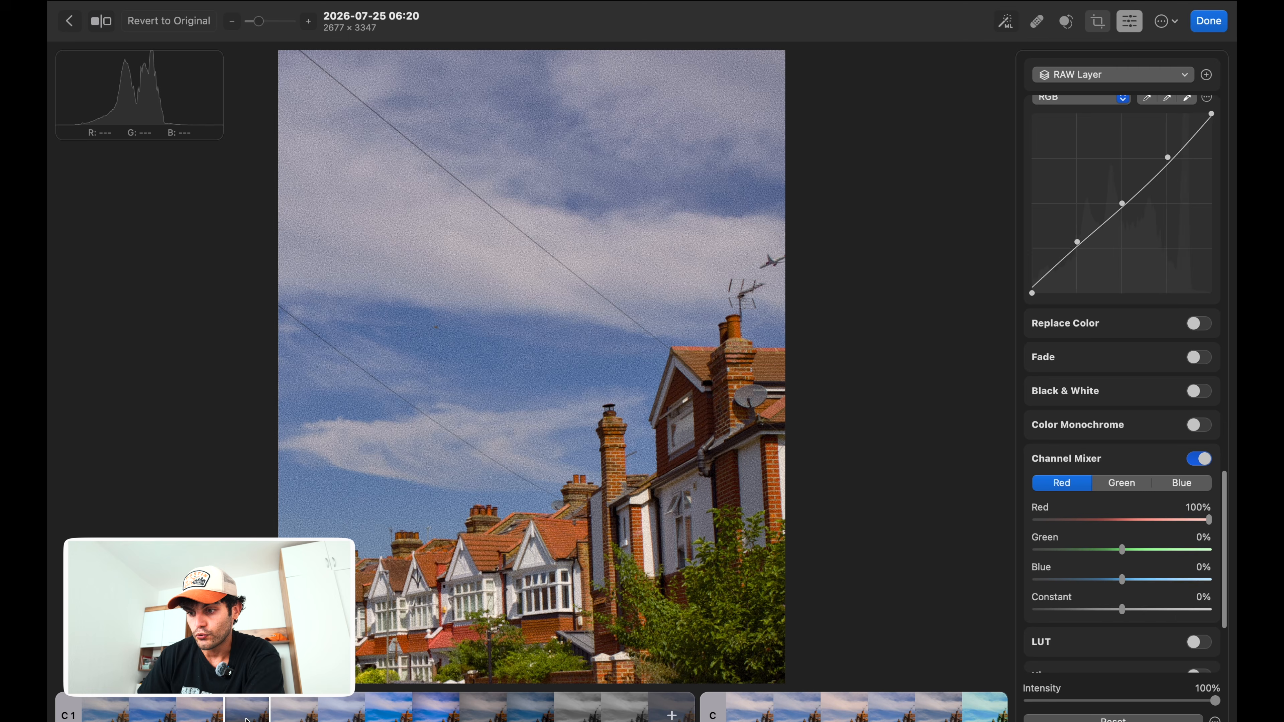
{"action": "left_click", "coordinate": [194, 714]}
{"action": "left_click", "coordinate": [153, 714]}
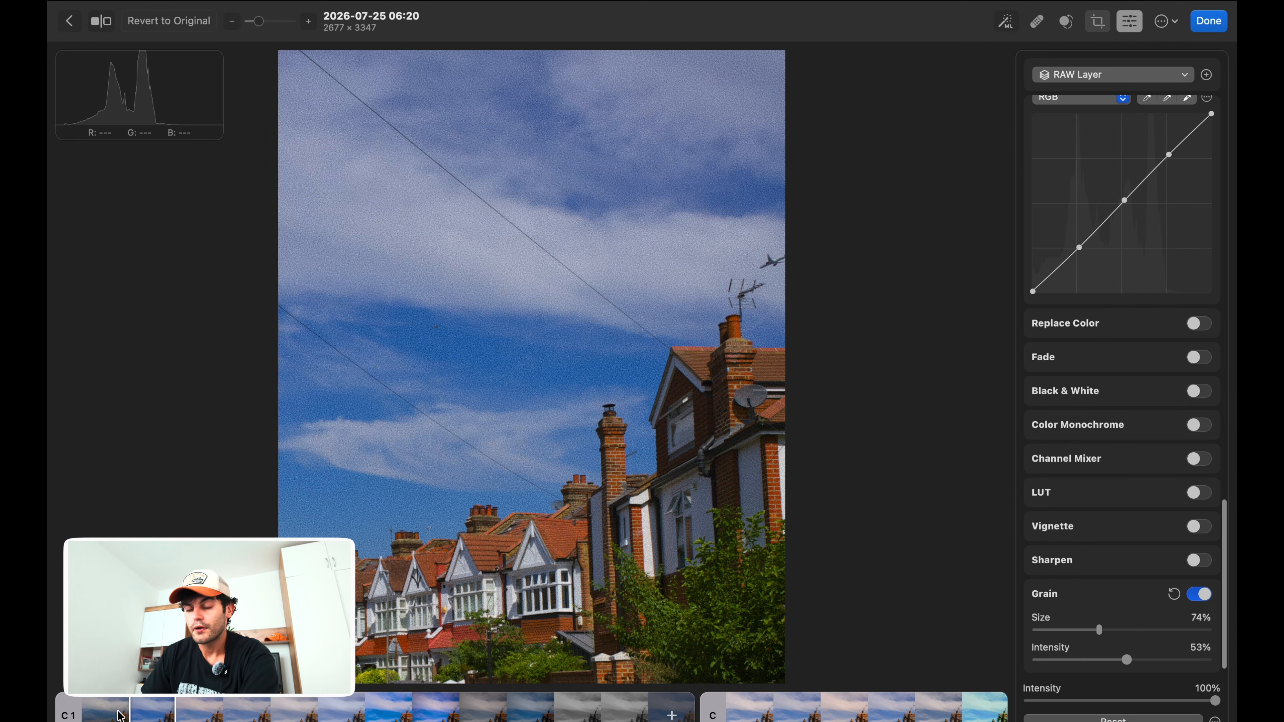
{"action": "left_click", "coordinate": [117, 715]}
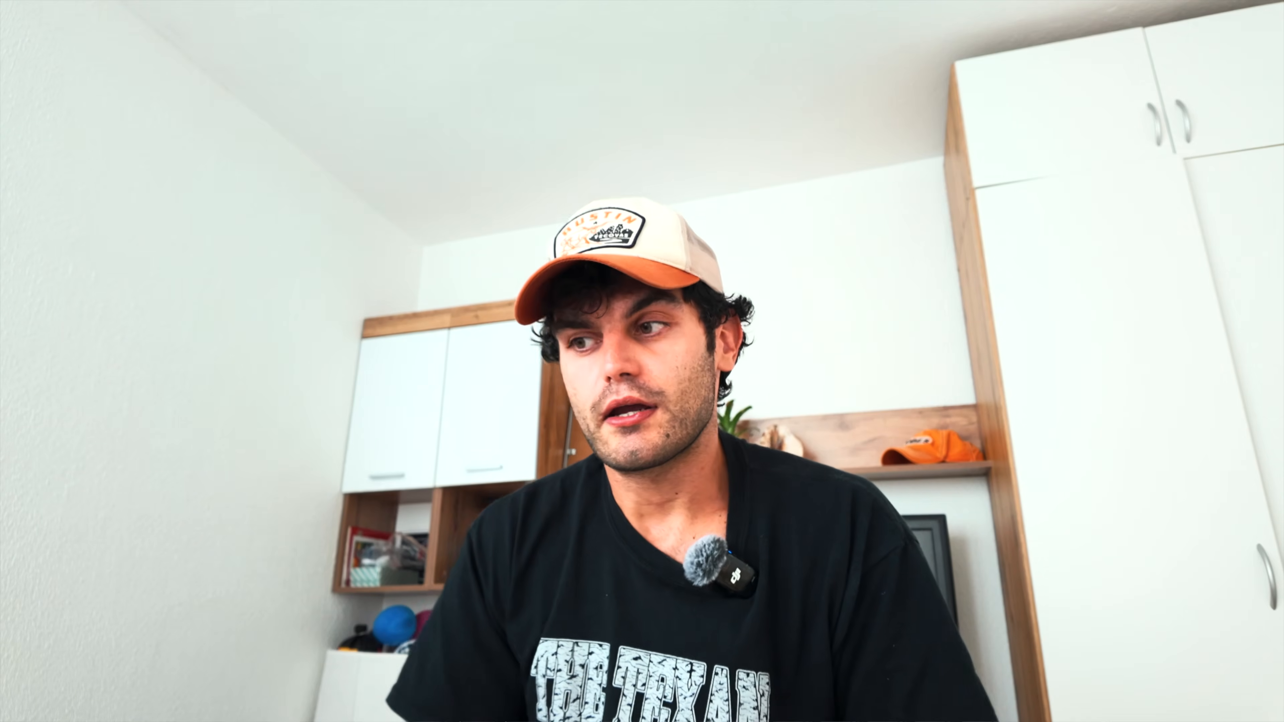
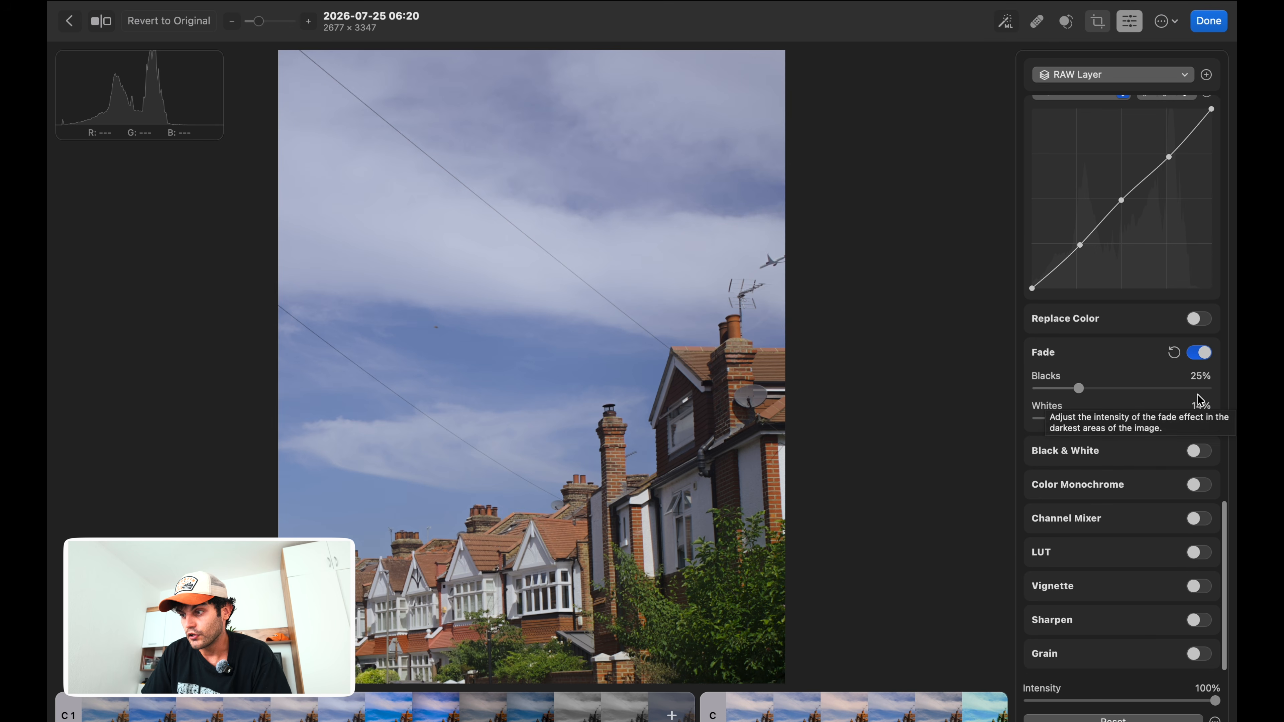
Step: Toggle LUT on and off, and try a Vignette with exposure -9% and softness 55% before switching it off
{"action": "left_click", "coordinate": [1199, 557]}
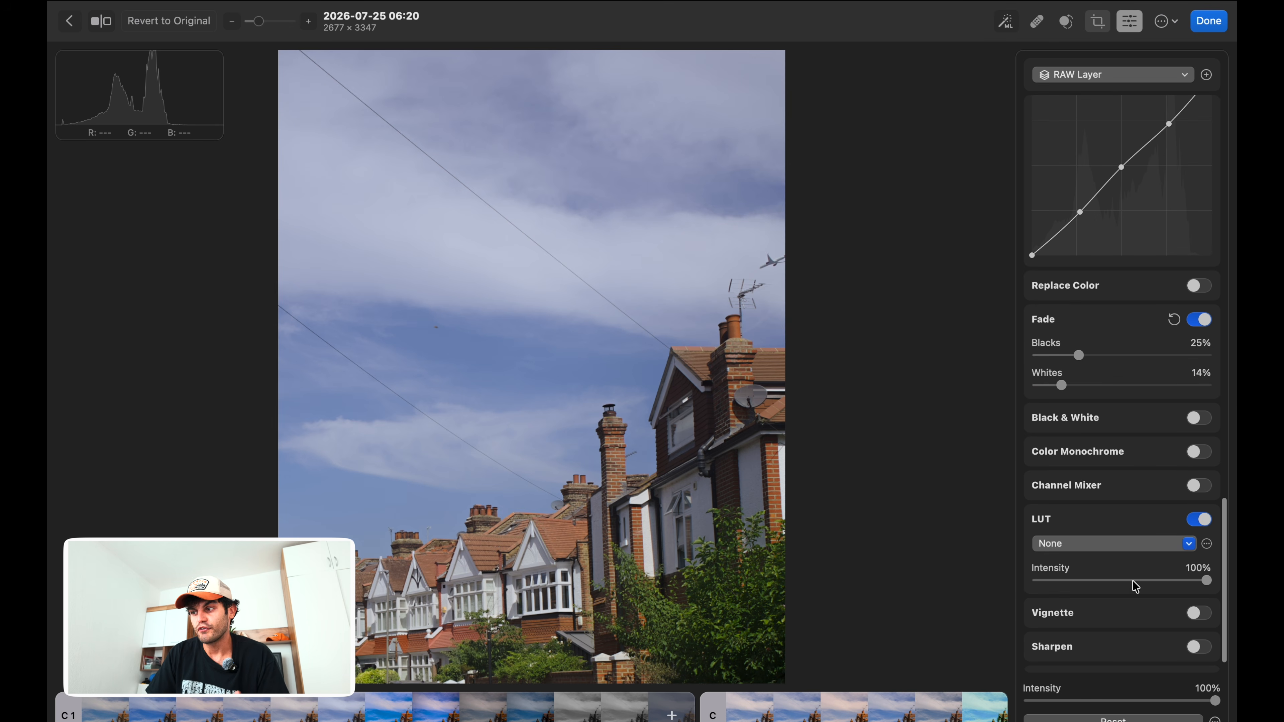
{"action": "left_click", "coordinate": [1198, 521]}
{"action": "left_click", "coordinate": [1198, 587]}
{"action": "scroll", "coordinate": [1163, 591], "scroll_direction": "down", "scroll_amount": 3}
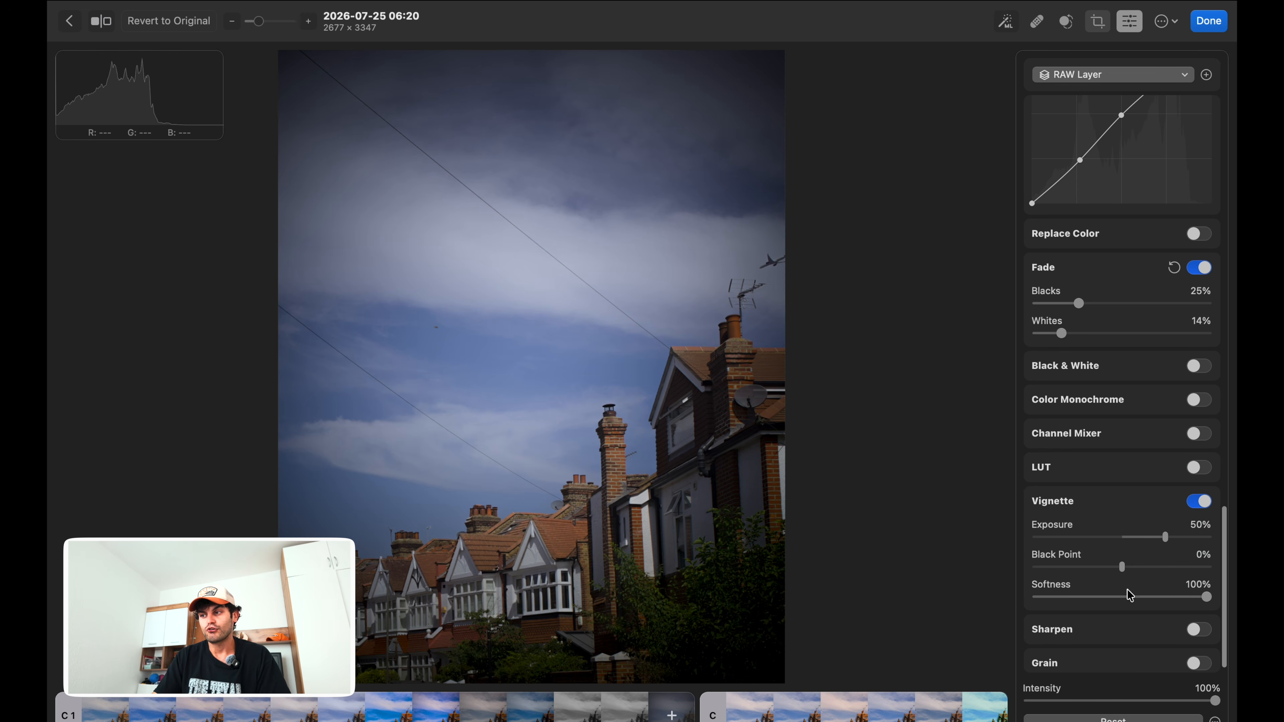
{"action": "left_click_drag", "start_coordinate": [1166, 537], "coordinate": [1134, 537]}
{"action": "left_click_drag", "start_coordinate": [1200, 596], "coordinate": [1131, 597]}
{"action": "left_click_drag", "start_coordinate": [1139, 540], "coordinate": [1115, 537]}
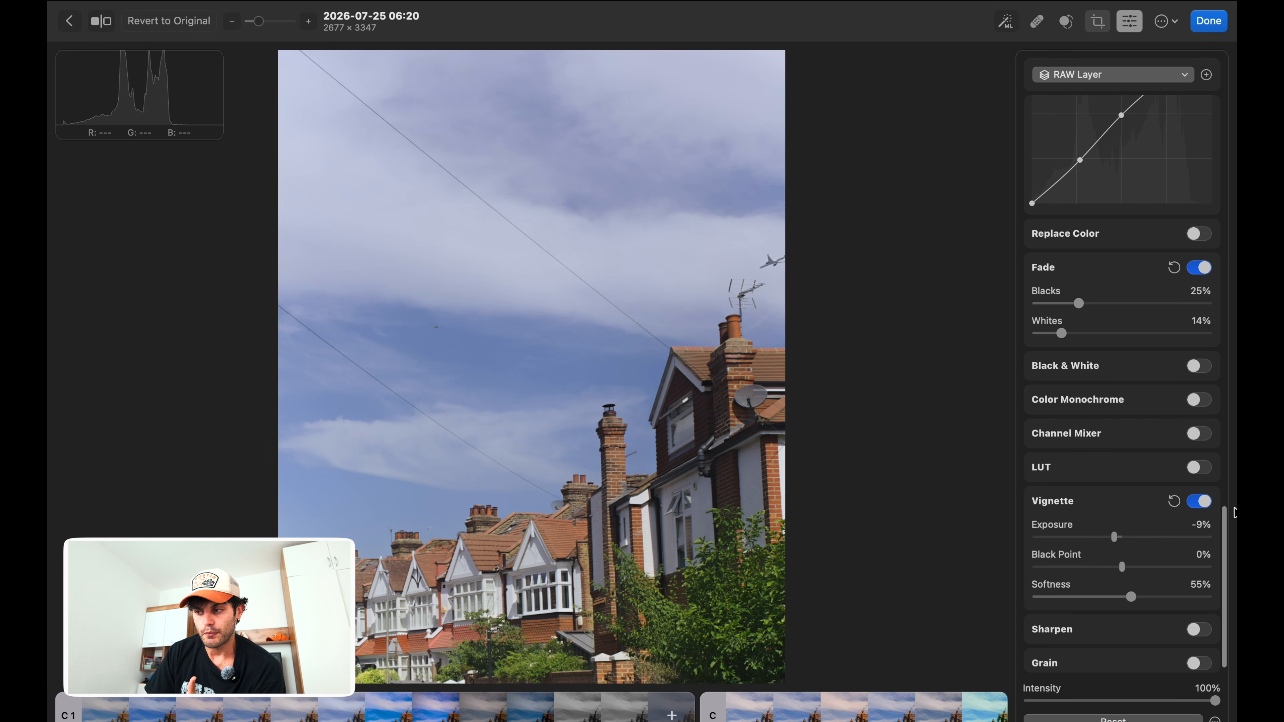
{"action": "left_click", "coordinate": [1199, 501]}
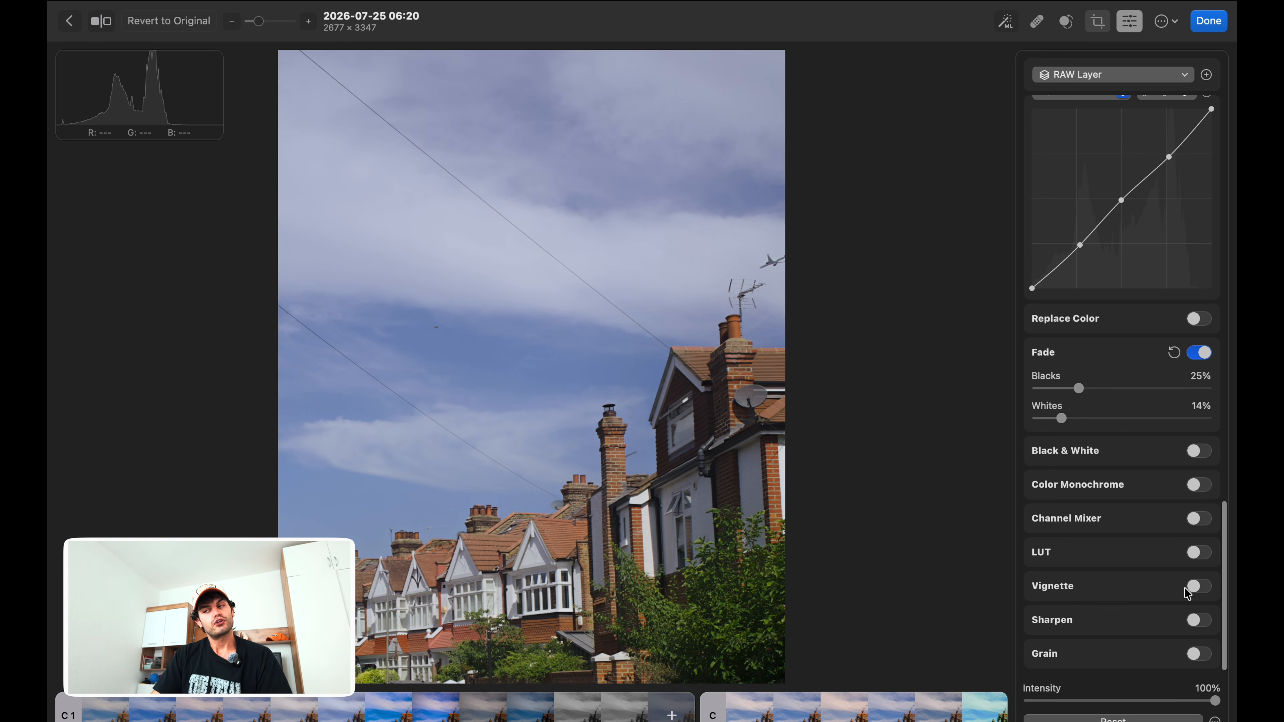
Step: Try the Sharpen adjustment with radius 0.9 px and intensity 33%, and switch it off
{"action": "left_click", "coordinate": [1203, 620]}
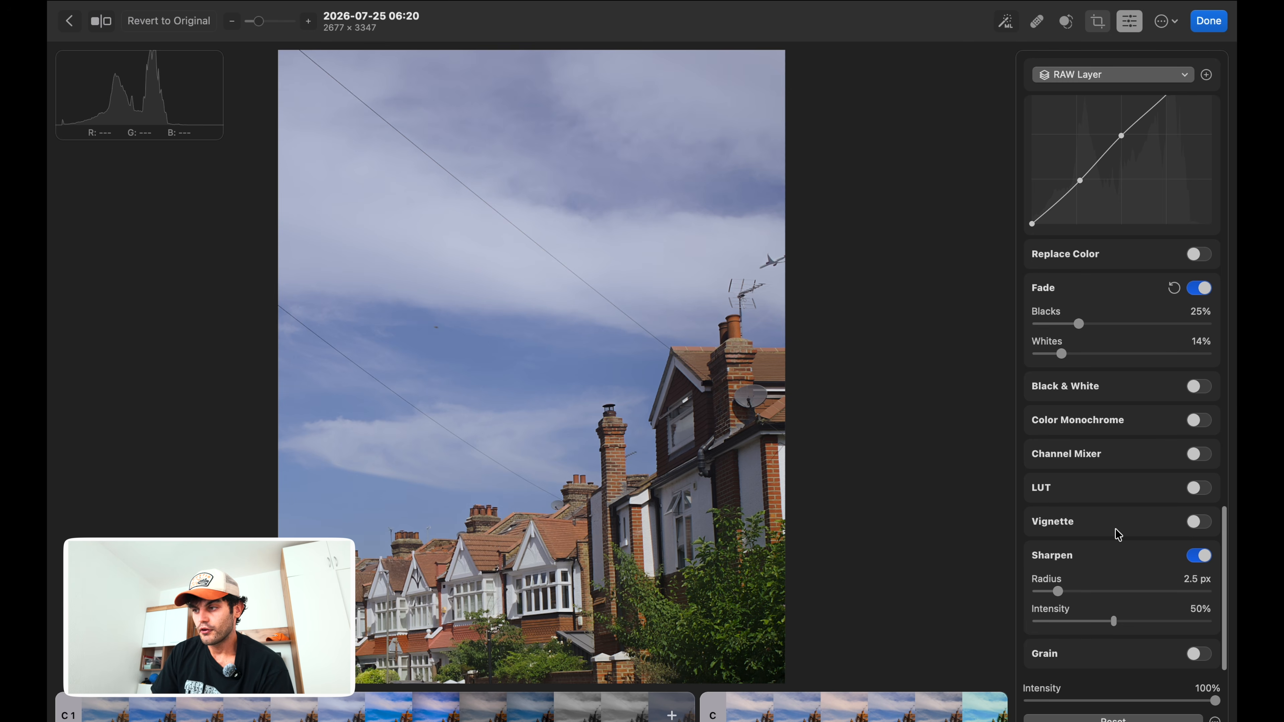
{"action": "left_click_drag", "start_coordinate": [1058, 592], "coordinate": [1049, 591]}
{"action": "left_click_drag", "start_coordinate": [1114, 621], "coordinate": [1097, 622]}
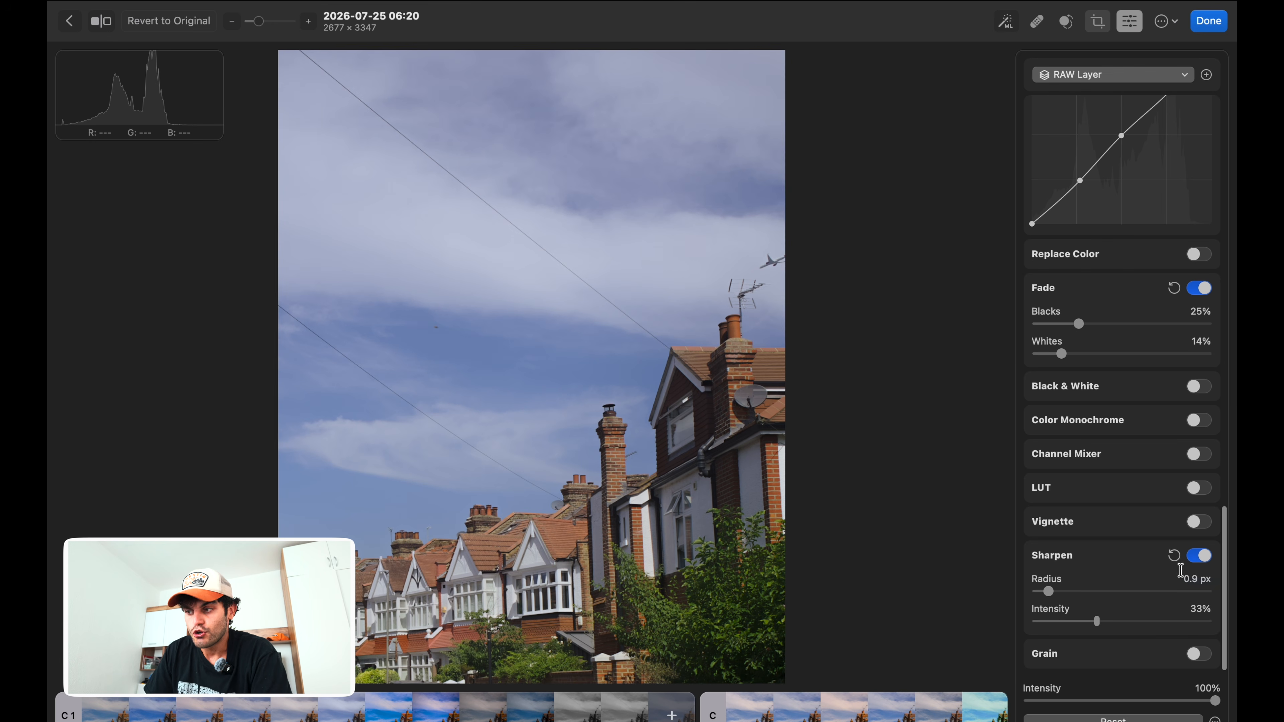
{"action": "left_click", "coordinate": [1200, 556]}
Step: Enable Grain, set its size to 22% and lower its intensity below 50%
{"action": "left_click", "coordinate": [1199, 653]}
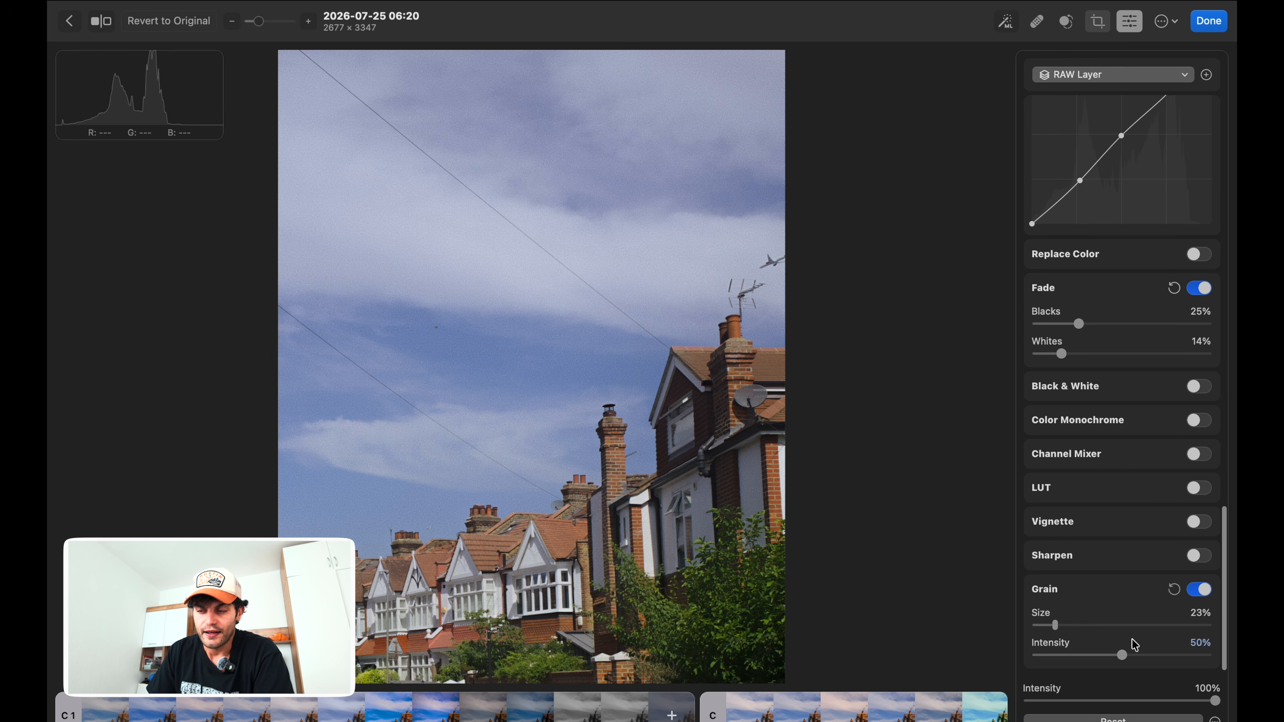
{"action": "mouse_move", "coordinate": [1058, 635]}
{"action": "left_mouse_down"}
{"action": "mouse_move", "coordinate": [1135, 632]}
{"action": "mouse_move", "coordinate": [1058, 629]}
{"action": "left_mouse_up"}
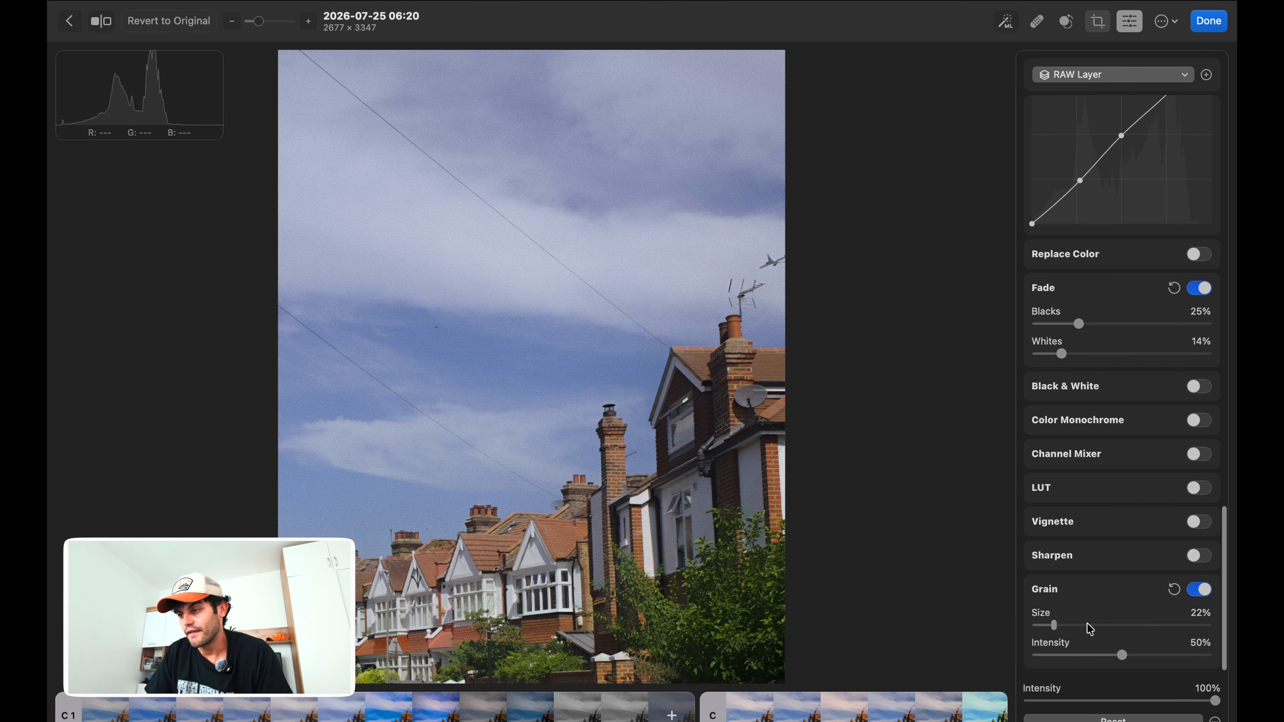
{"action": "left_click_drag", "start_coordinate": [1122, 656], "coordinate": [1097, 656]}
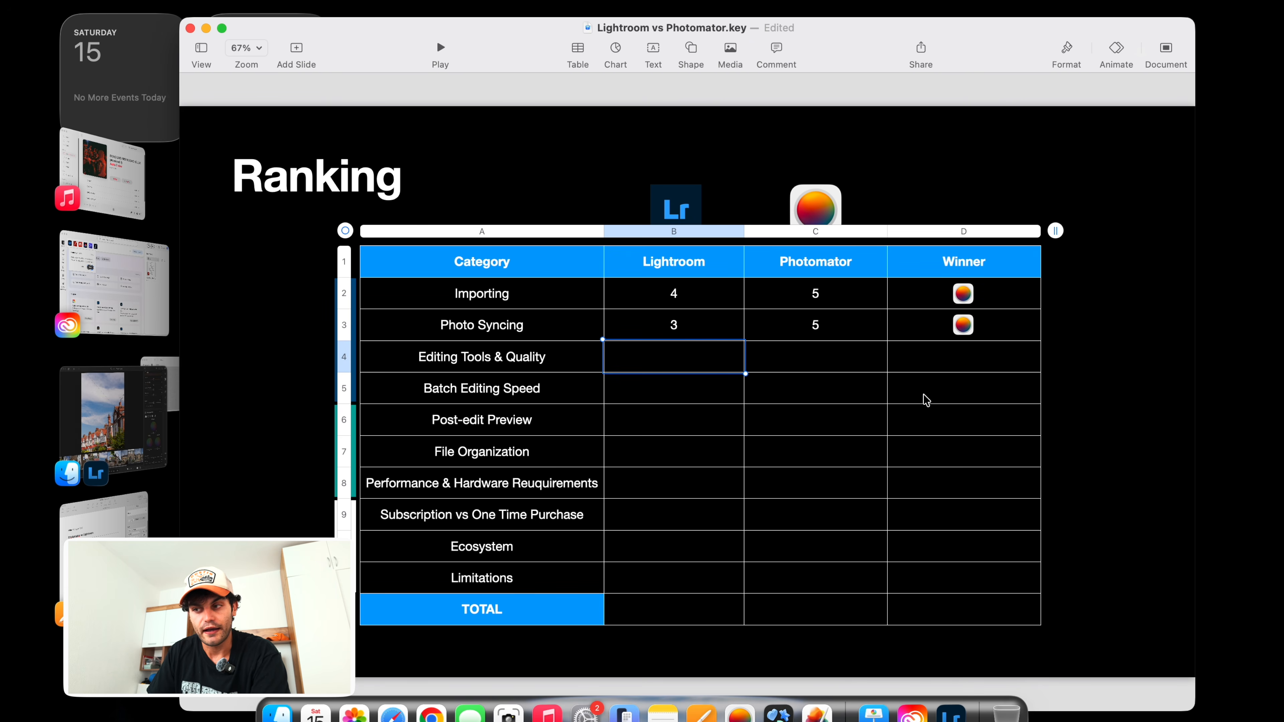
Step: In the Keynote ranking table, score Editing Tools & Quality with 4 for Lightroom and 5 for Photomator
{"action": "left_click", "coordinate": [713, 360]}
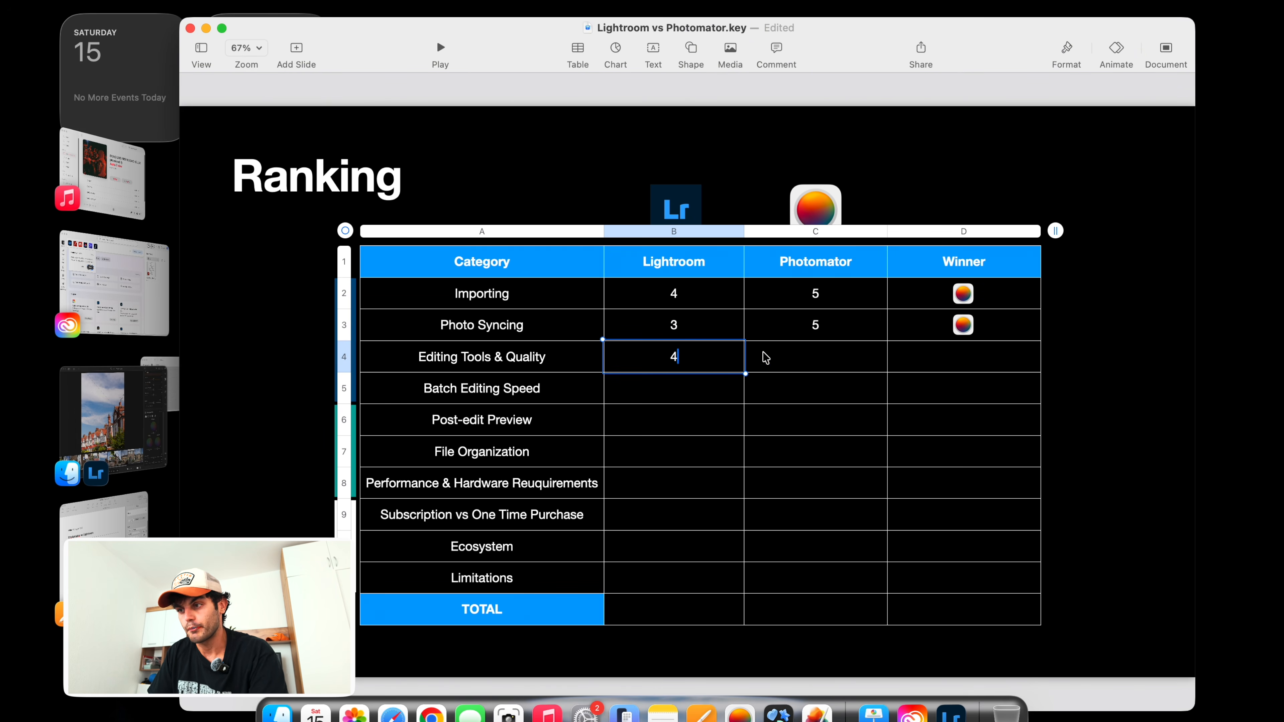
{"action": "left_click", "coordinate": [786, 368]}
{"action": "left_click", "coordinate": [955, 363]}
{"action": "left_click", "coordinate": [813, 365]}
Step: Change the Editing Tools & Quality scores to Lightroom 3 and Photomator 4, and copy the Photomator icon into its Winner cell
{"action": "left_click", "coordinate": [680, 364]}
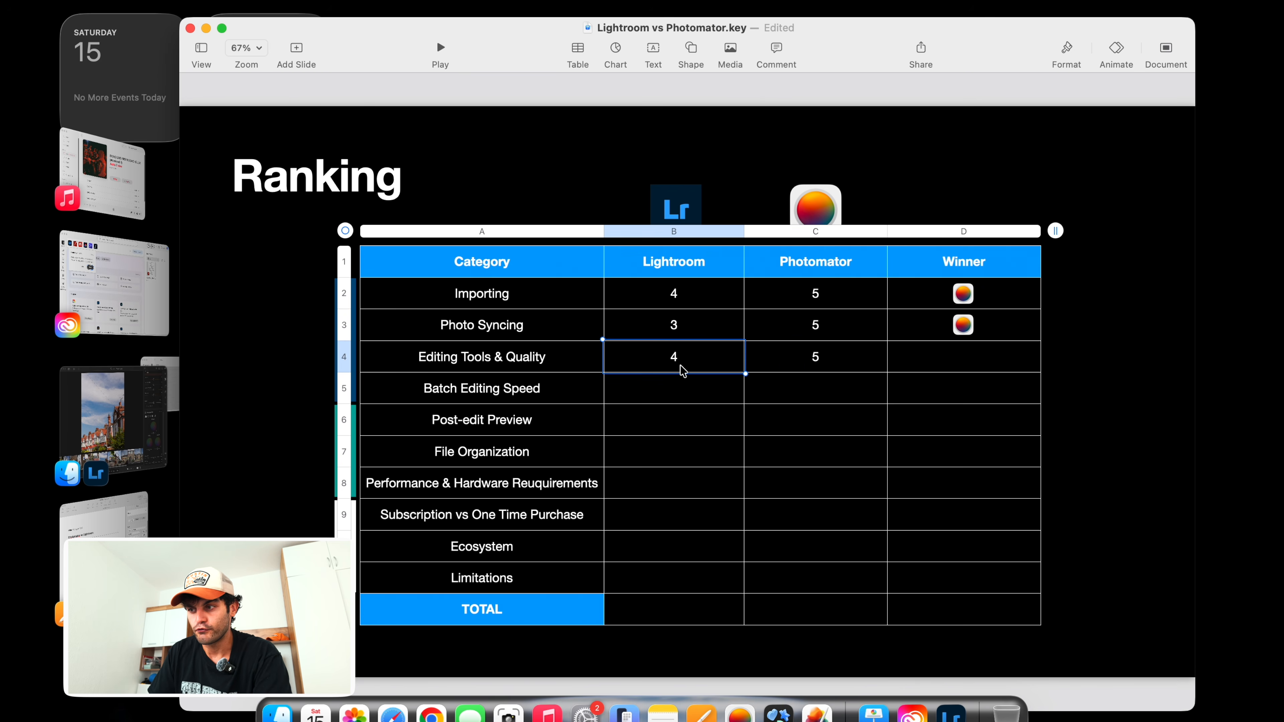
{"action": "left_click", "coordinate": [828, 365]}
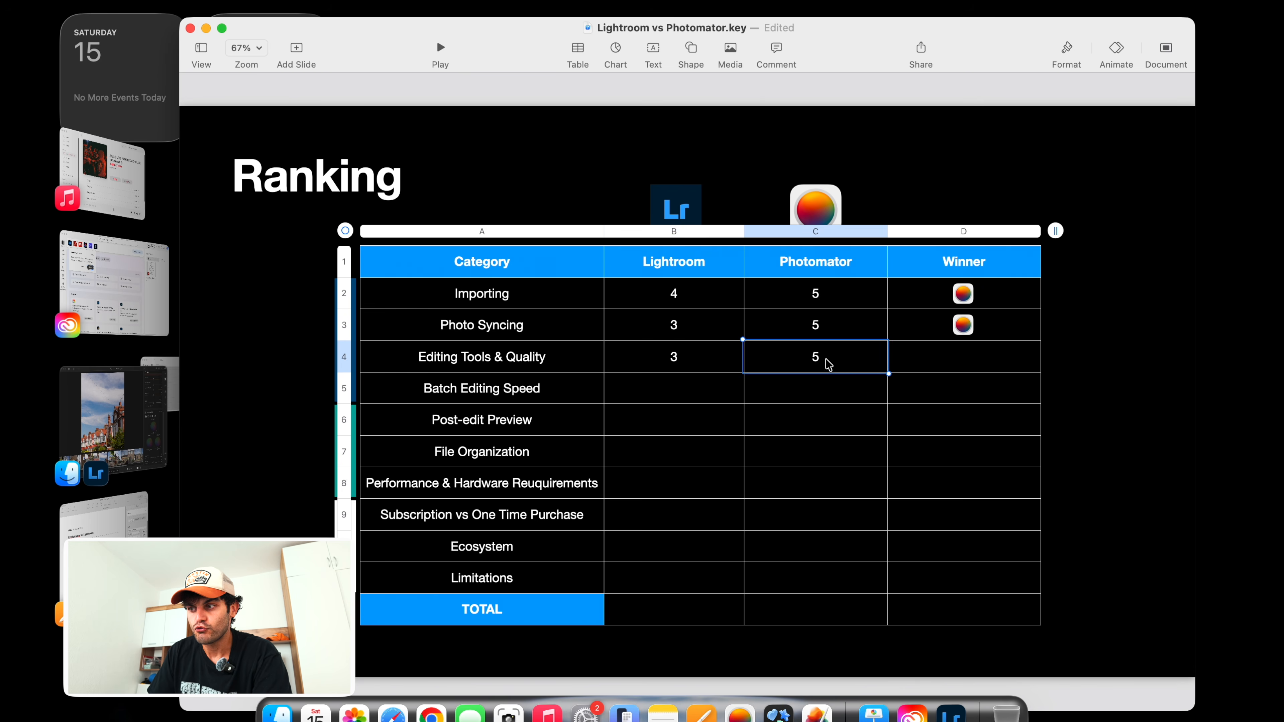
{"action": "left_click", "coordinate": [965, 333]}
{"action": "left_click_drag", "start_coordinate": [963, 326], "coordinate": [973, 365]}
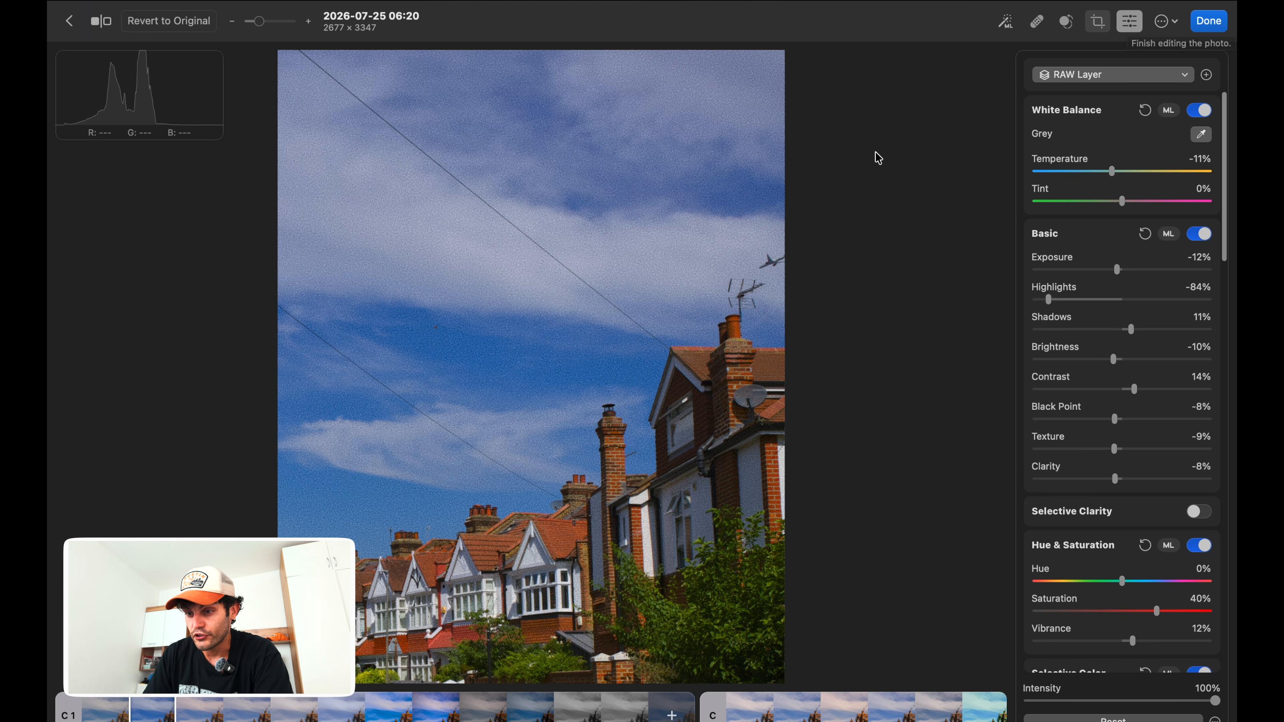
Step: Finish editing the street photo in Photomator and copy its adjustments from the Lightroom Comparison album
{"action": "left_click", "coordinate": [1210, 22]}
{"action": "right_click", "coordinate": [329, 205]}
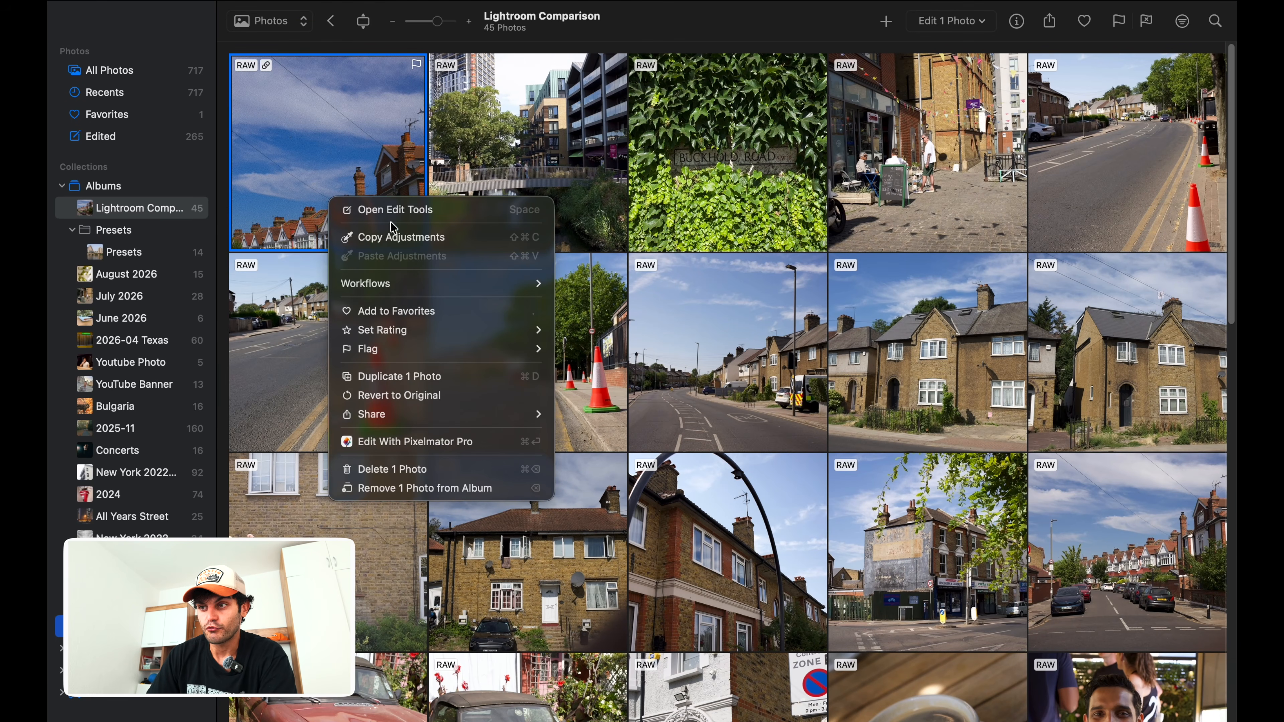
{"action": "left_click", "coordinate": [409, 238]}
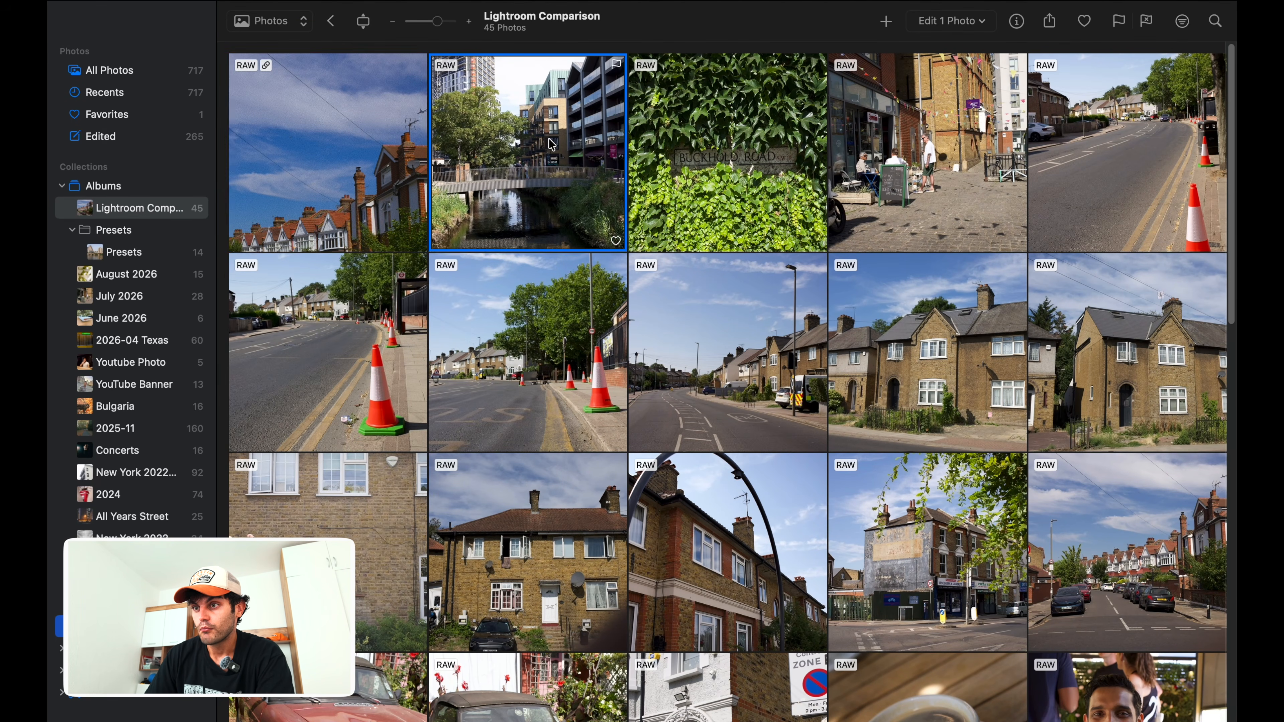
Step: Select the album's other 44 photos, excluding the edited one, and paste the copied adjustments onto them
{"action": "key", "text": "super+a"}
{"action": "left_click", "coordinate": [321, 157], "text": "super"}
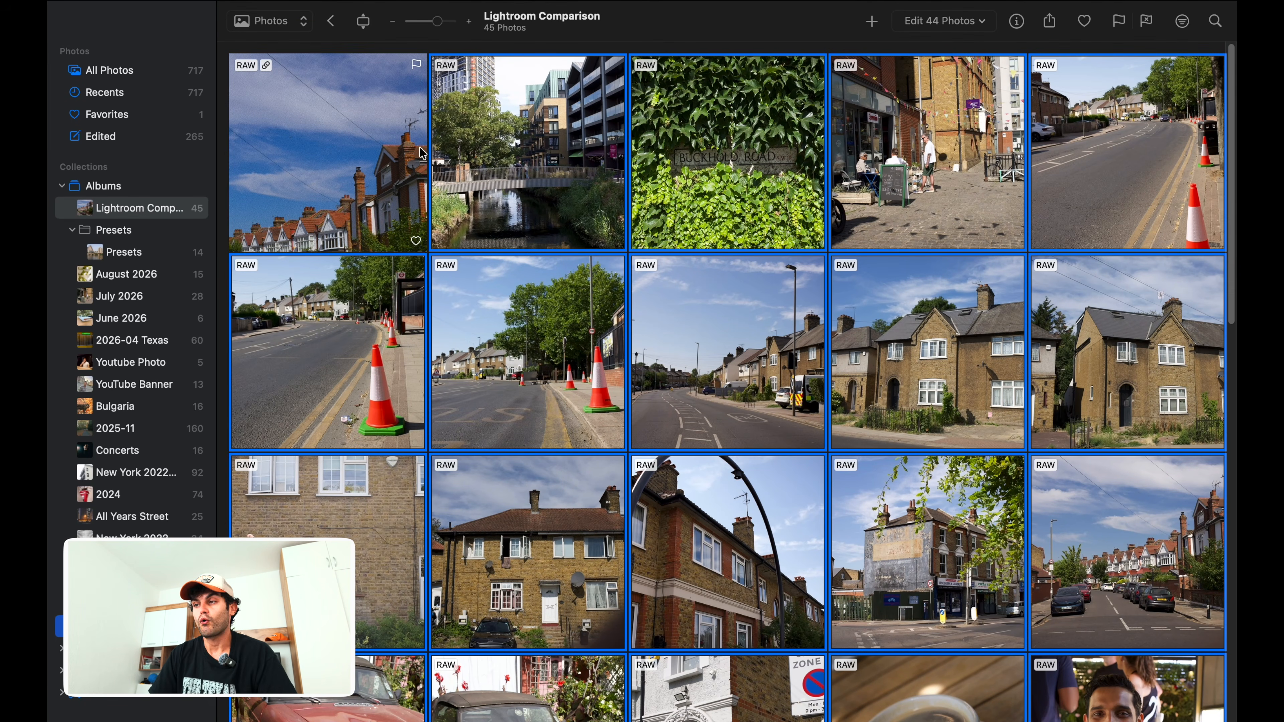
{"action": "right_click", "coordinate": [483, 148]}
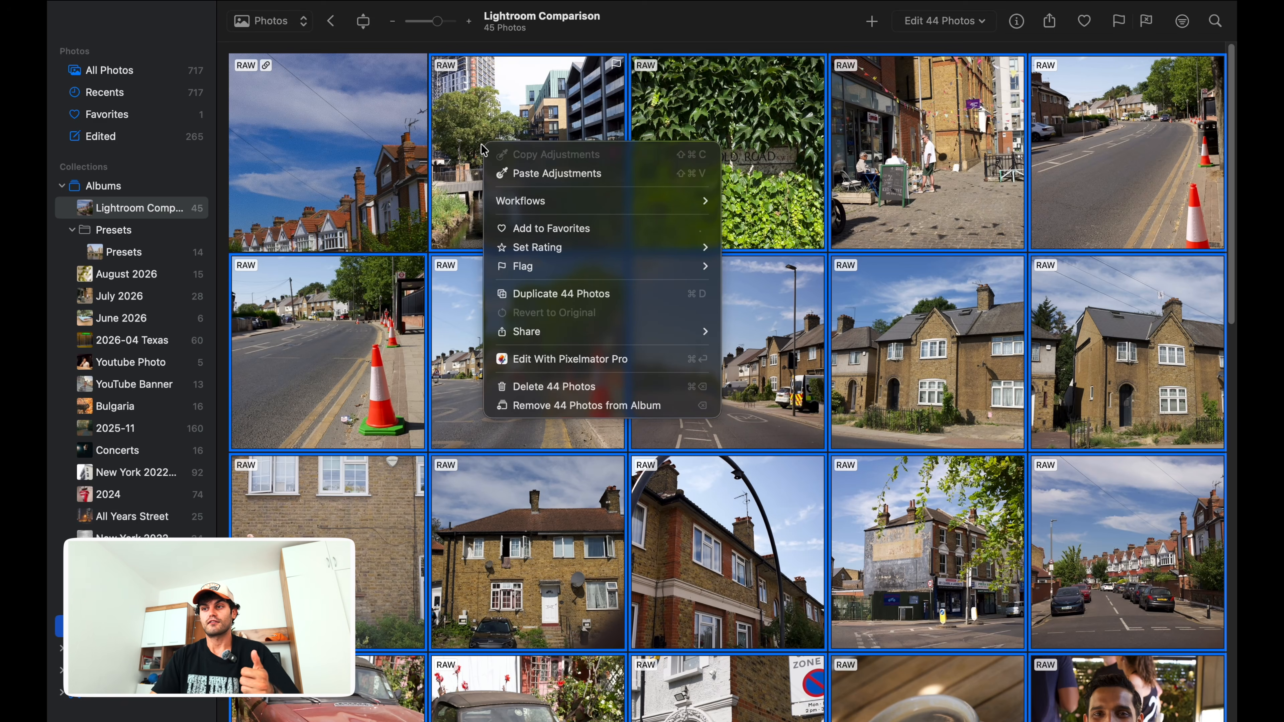
{"action": "left_click", "coordinate": [565, 174]}
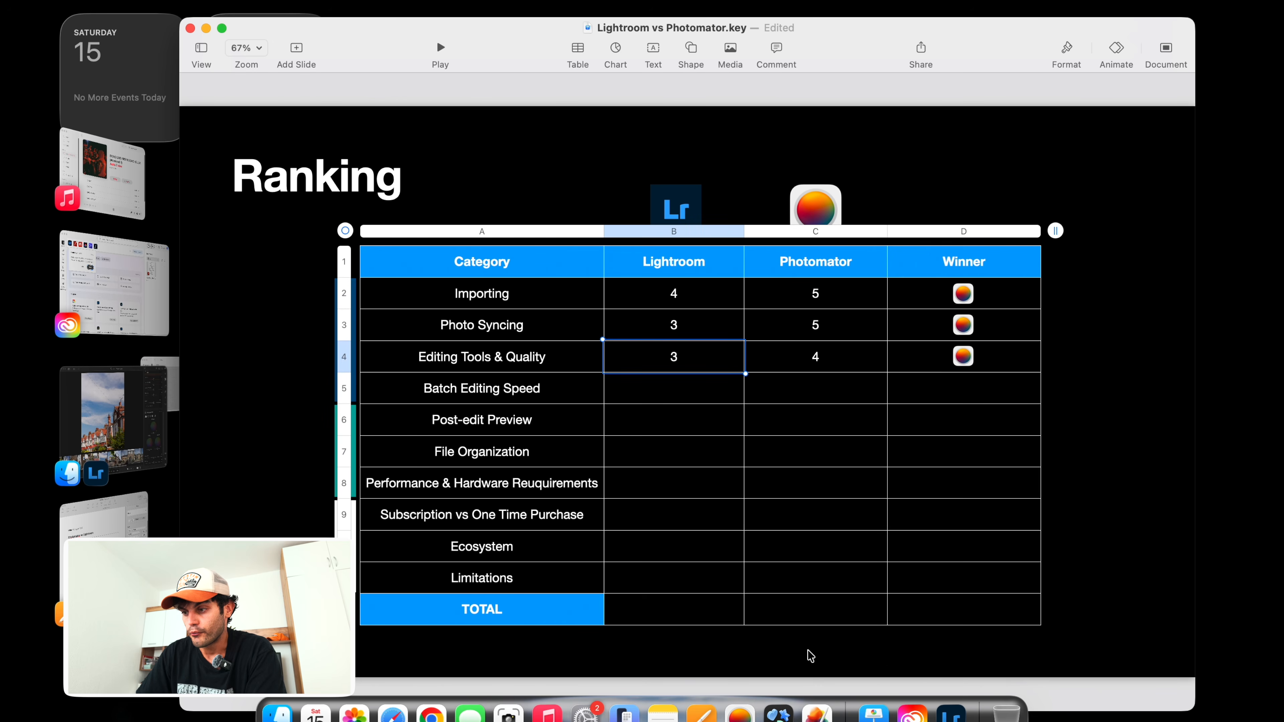
Step: Switch to Lightroom, return to the photo grid and copy the edit settings of the edited red-roofed houses photo
{"action": "left_click", "coordinate": [951, 713]}
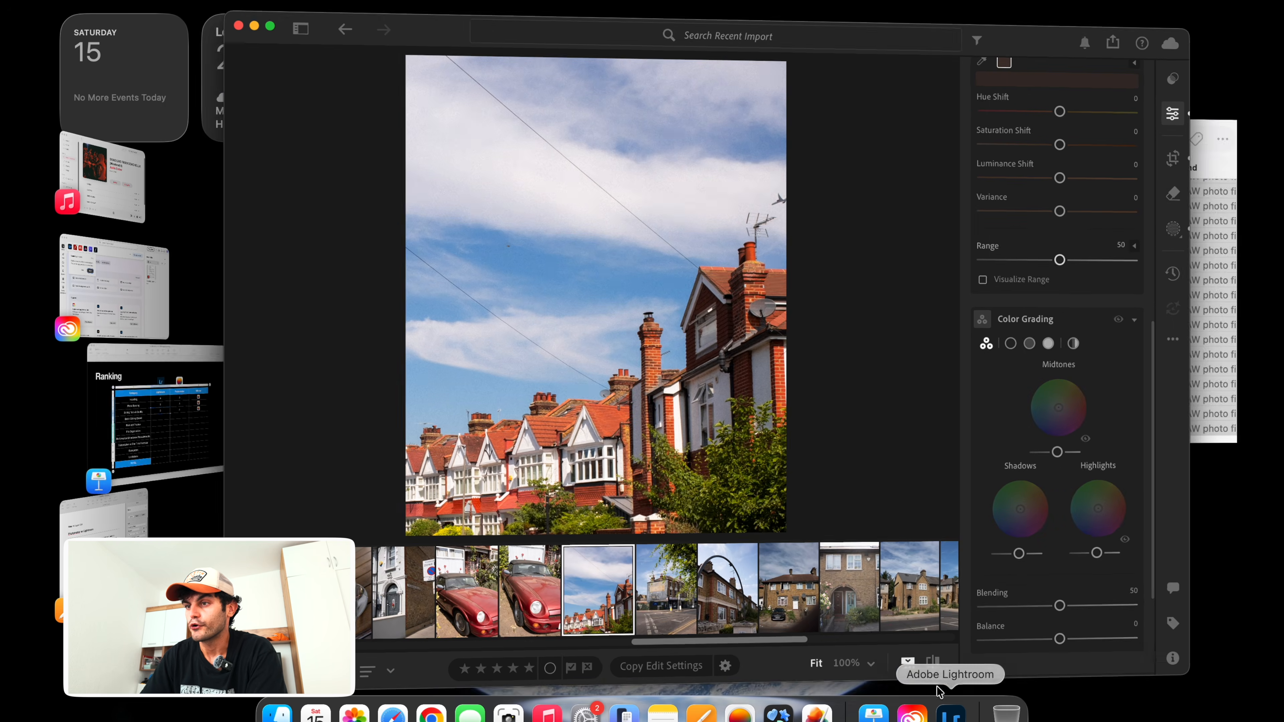
{"action": "left_click", "coordinate": [537, 164]}
{"action": "right_click", "coordinate": [537, 165]}
{"action": "left_click", "coordinate": [501, 186]}
{"action": "scroll", "coordinate": [503, 189], "scroll_direction": "up", "scroll_amount": 10}
{"action": "left_click", "coordinate": [505, 191]}
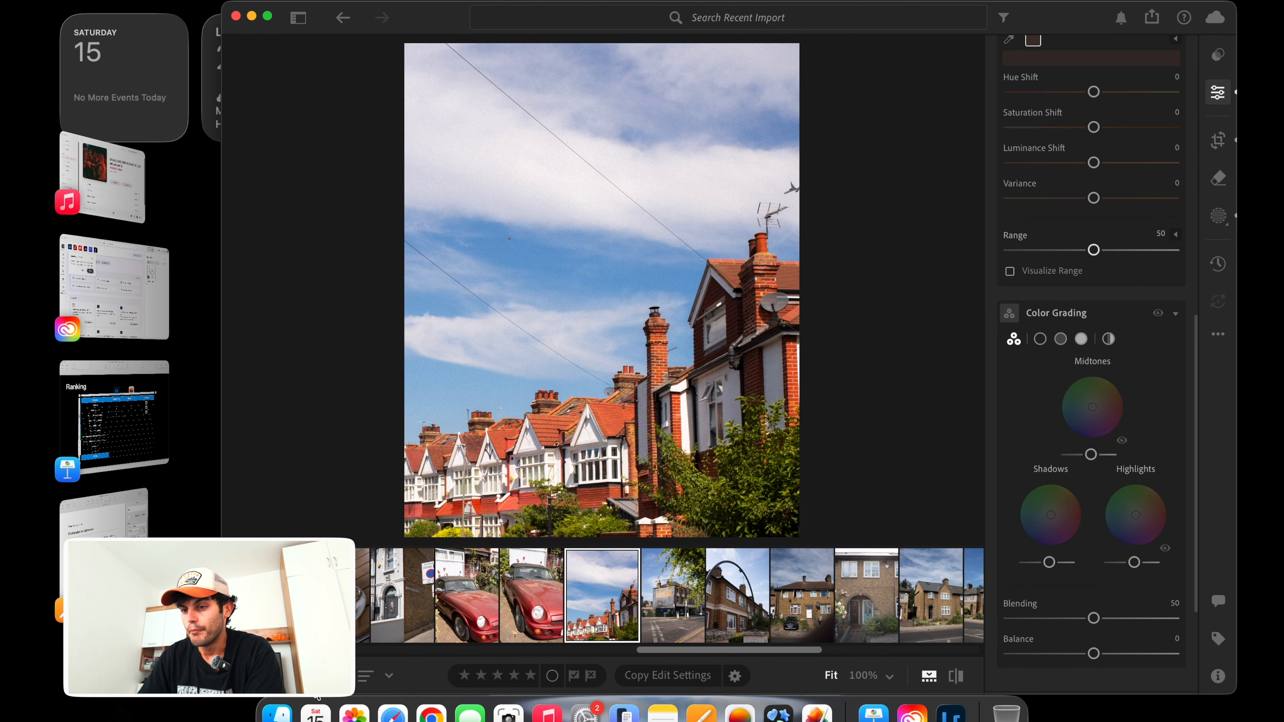
{"action": "key", "text": "g"}
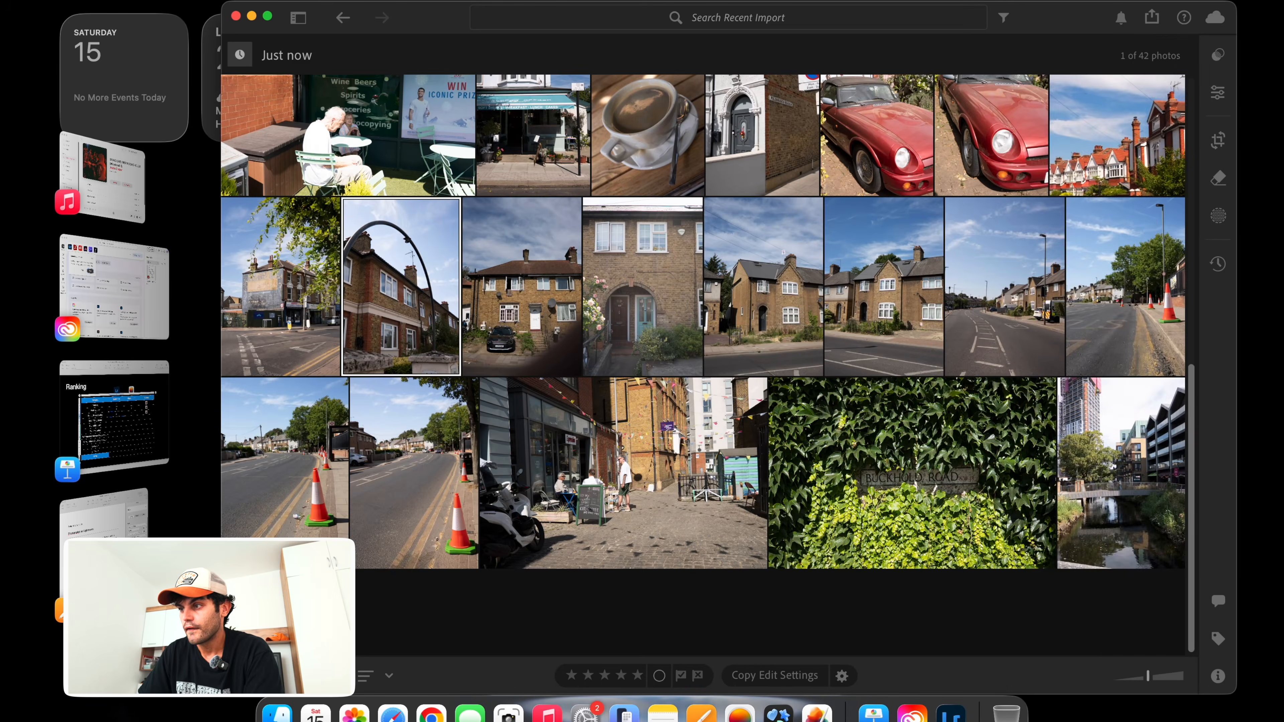
{"action": "right_click", "coordinate": [1102, 231]}
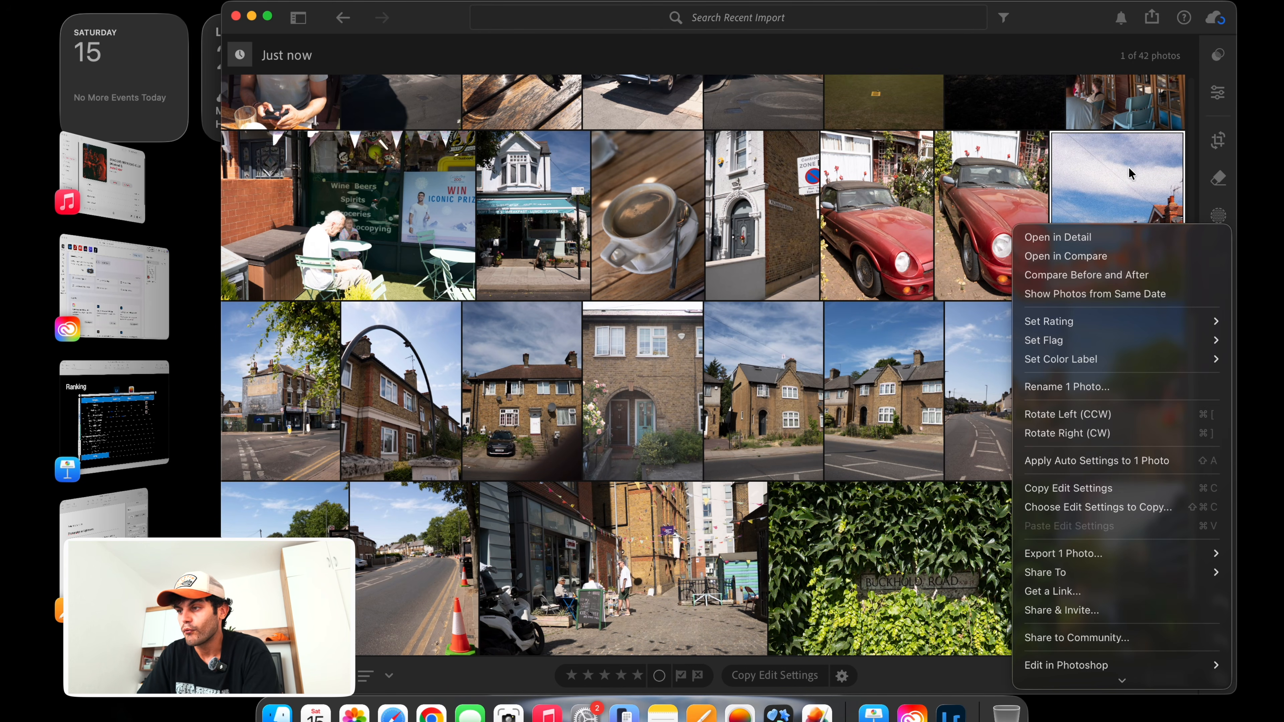
{"action": "left_click", "coordinate": [1102, 488]}
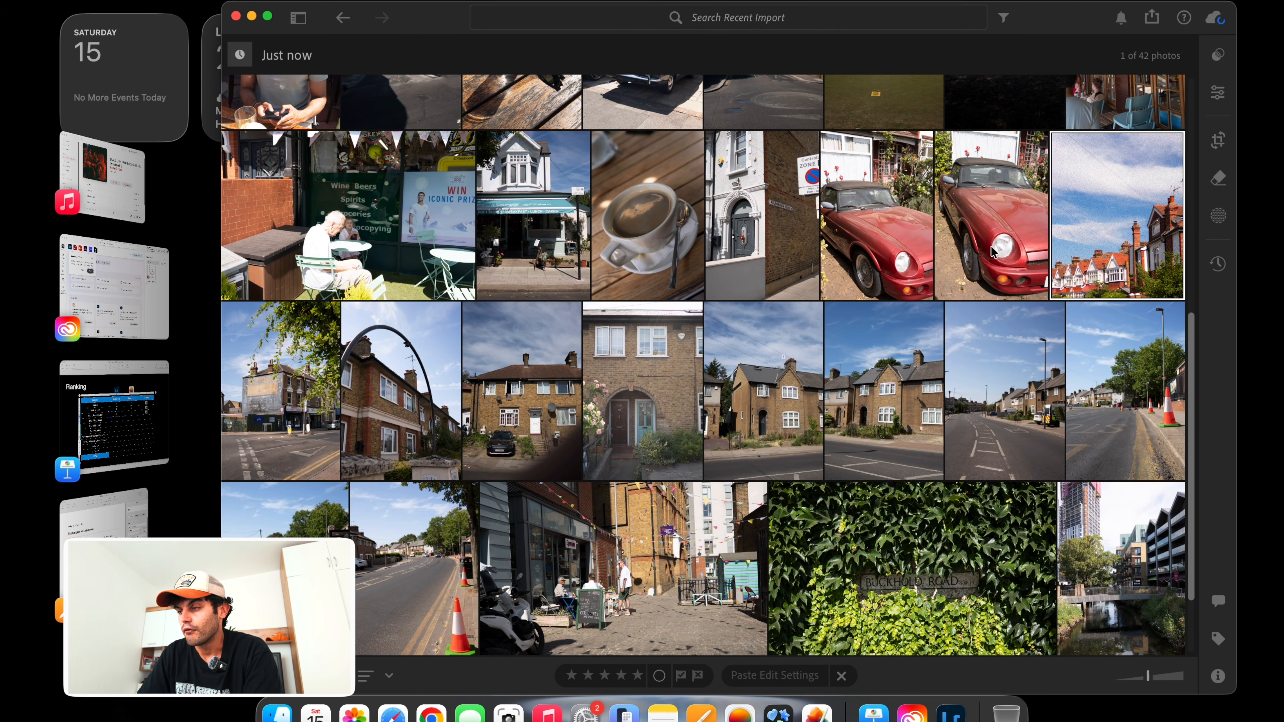
Step: Select the other 41 photos of the recent import, excluding the edited one, and paste the copied edit settings onto them
{"action": "key", "text": "super+a"}
{"action": "right_click", "coordinate": [1008, 222]}
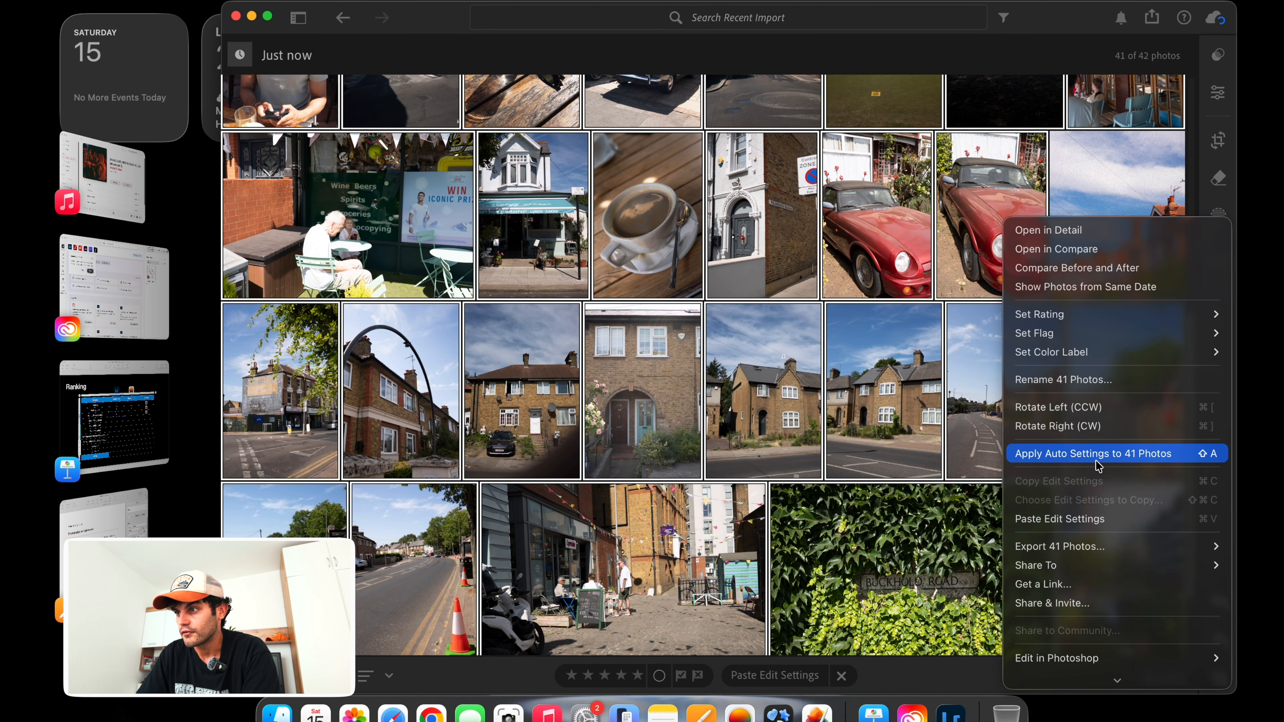
{"action": "left_click", "coordinate": [1083, 521]}
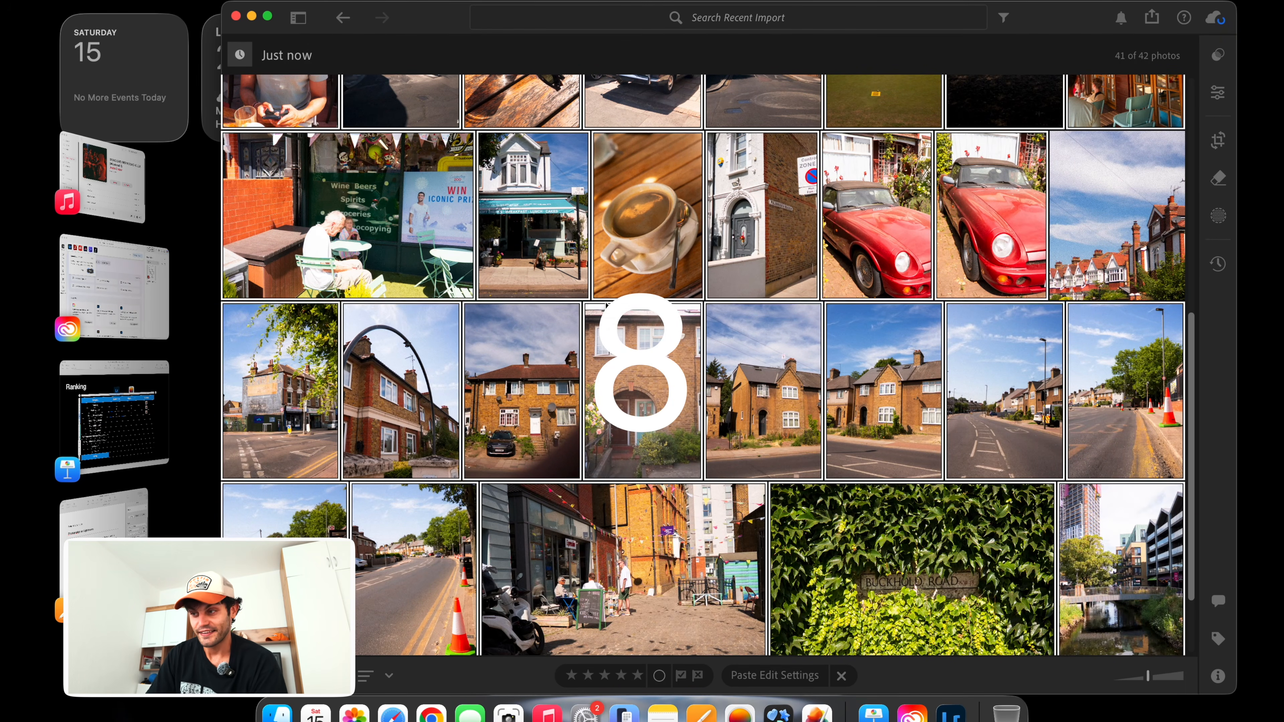
{"action": "scroll", "coordinate": [660, 324], "scroll_direction": "down", "scroll_amount": 2}
{"action": "scroll", "coordinate": [660, 324], "scroll_direction": "up", "scroll_amount": 8}
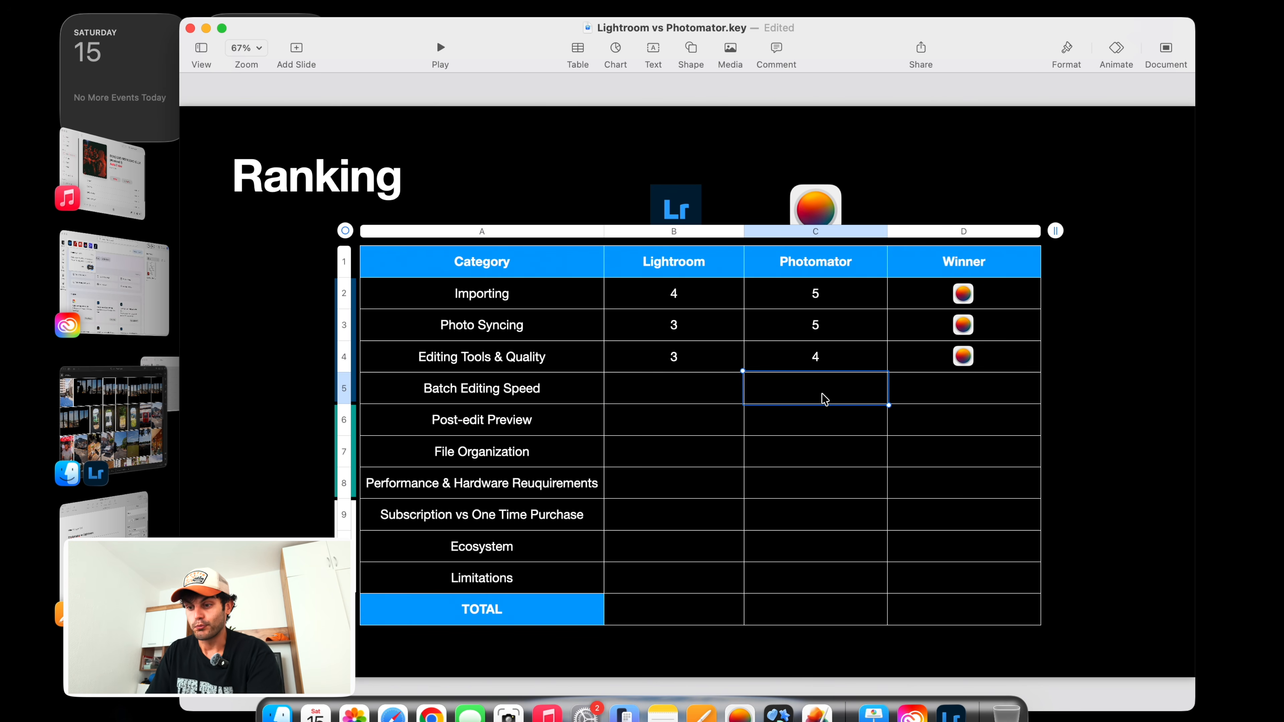
Step: In the Keynote ranking table, score Batch Editing Speed 5 for Lightroom and 1 for Photomator, and place a small Lightroom icon copy in its Winner cell
{"action": "left_click", "coordinate": [680, 393]}
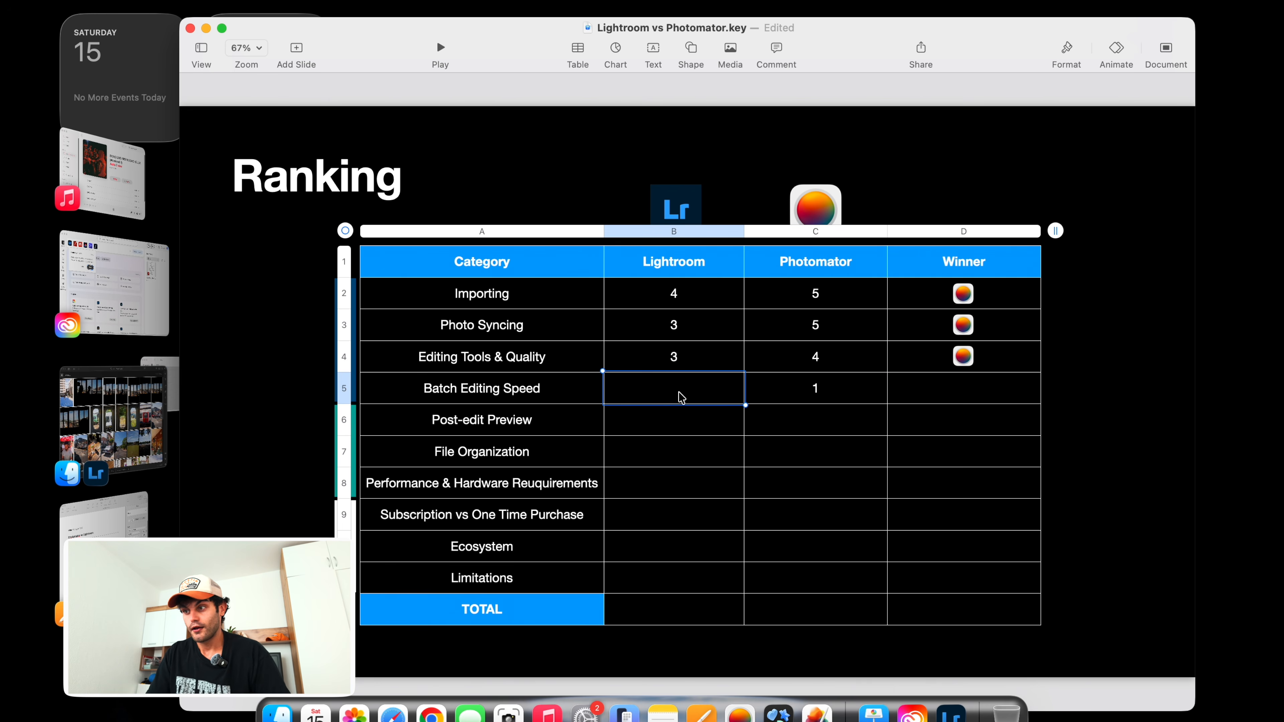
{"action": "left_click", "coordinate": [854, 388]}
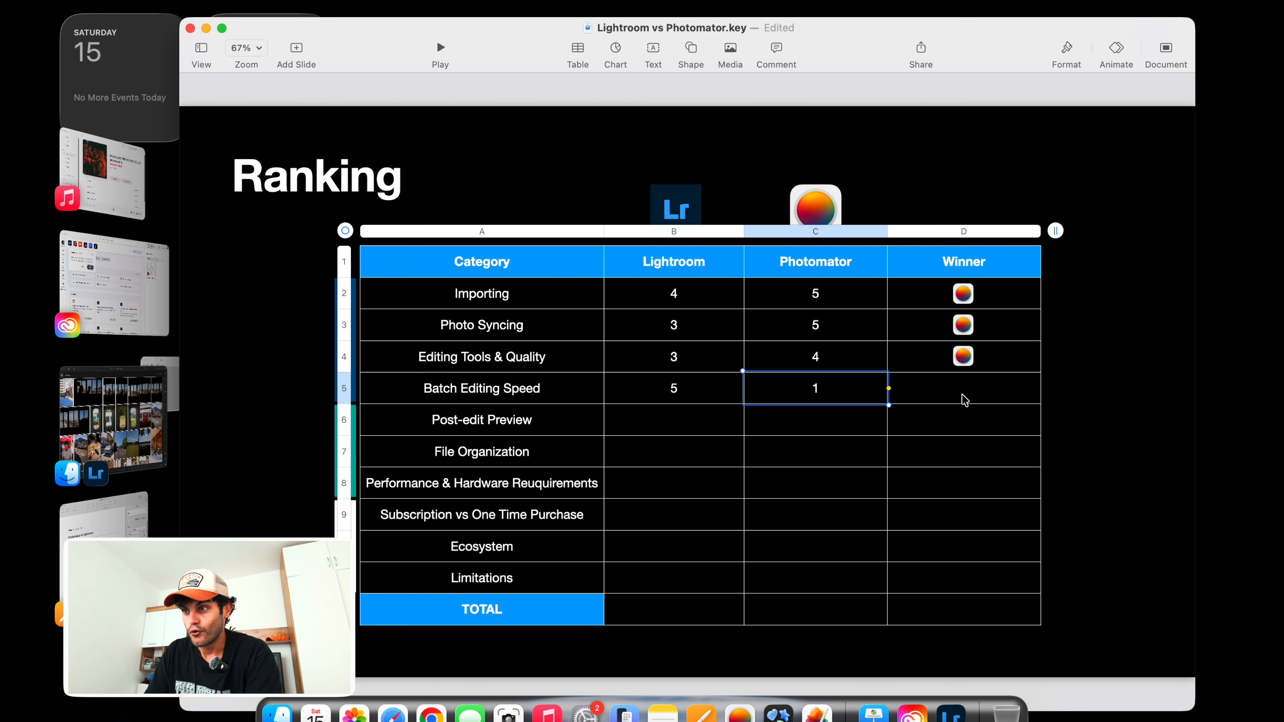
{"action": "left_click", "coordinate": [690, 207]}
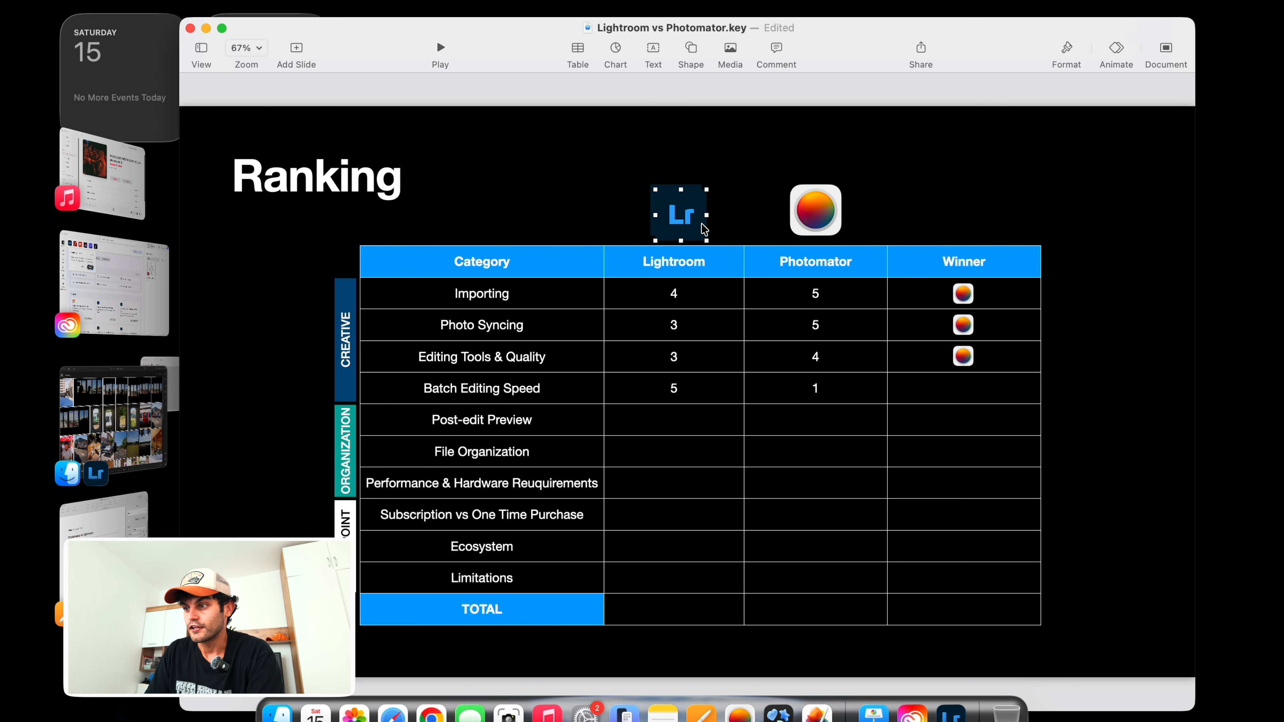
{"action": "left_click_drag", "start_coordinate": [700, 194], "coordinate": [966, 390]}
{"action": "key", "text": "super+shift+period"}
{"action": "key", "text": "super+shift+period"}
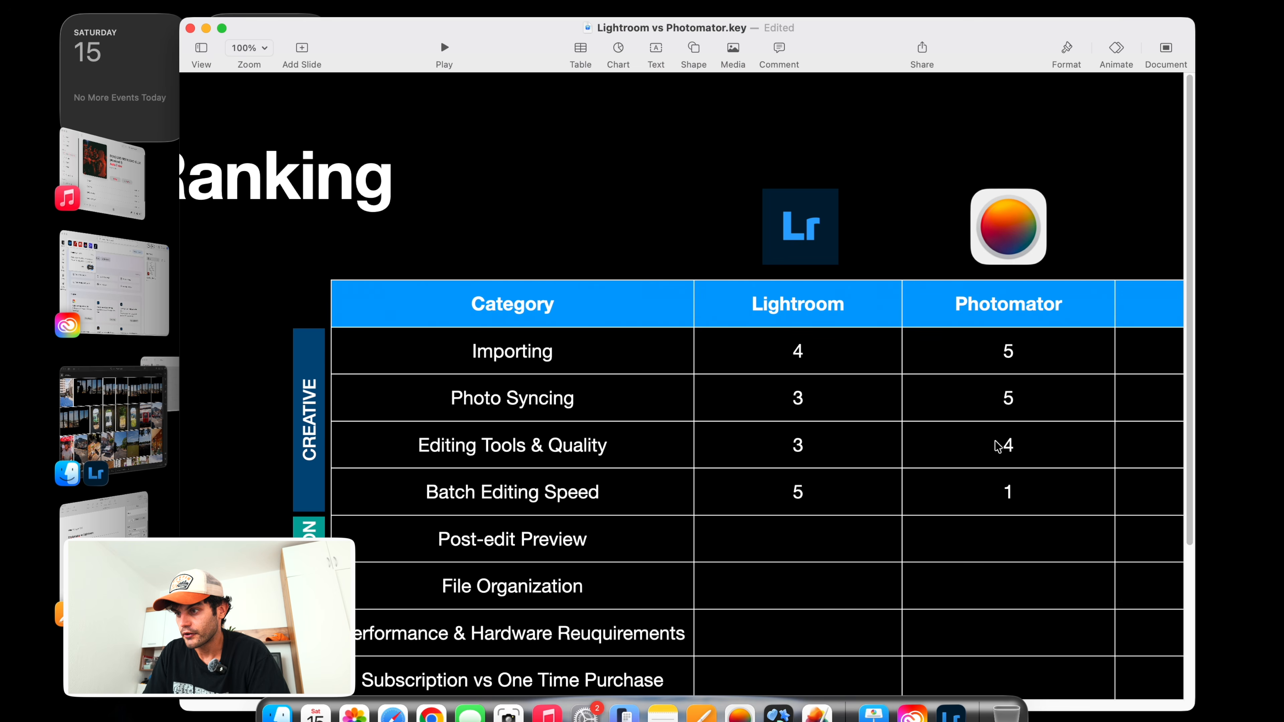
{"action": "scroll", "coordinate": [998, 445], "scroll_direction": "right", "scroll_amount": 8}
{"action": "left_click_drag", "start_coordinate": [840, 458], "coordinate": [830, 457]}
{"action": "key", "text": "super+shift+period"}
{"action": "key", "text": "super+shift+period"}
{"action": "key", "text": "super+shift+comma"}
{"action": "key", "text": "super+shift+comma"}
{"action": "key", "text": "super+shift+comma"}
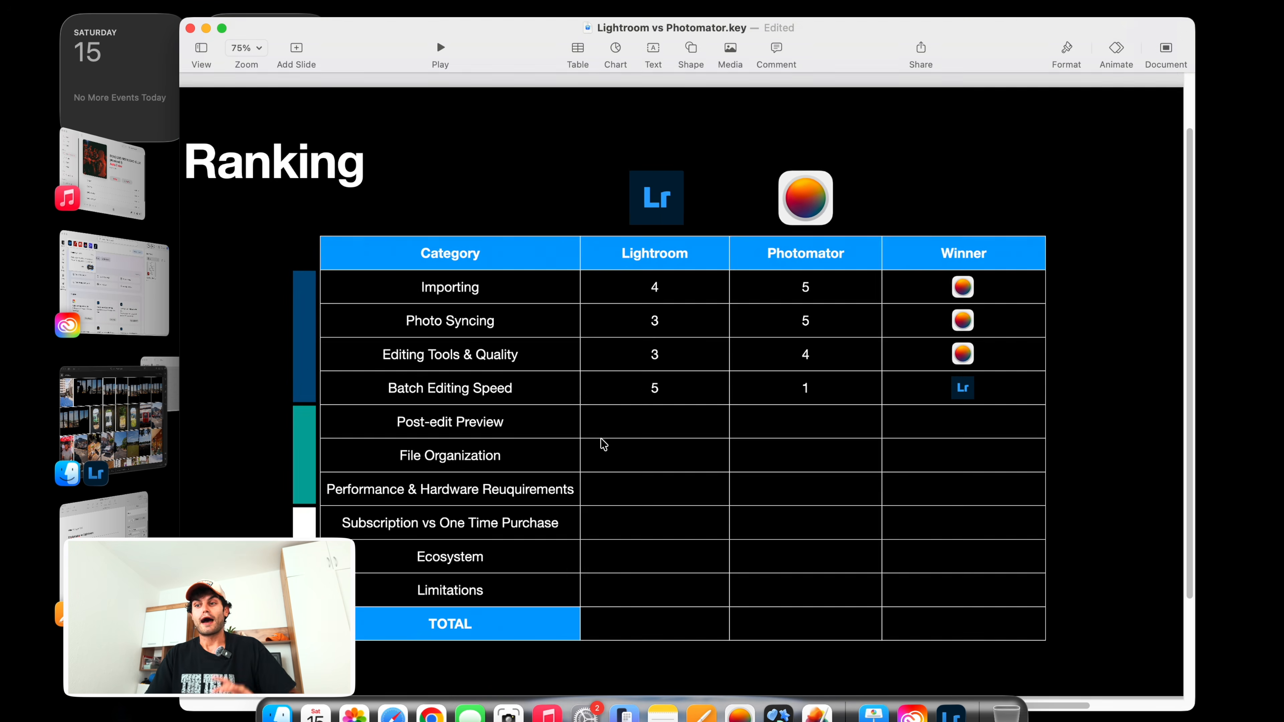
Step: Open the edited houses photo for editing in Photomator and sweep a Split Comparison divider across it to compare before and after
{"action": "left_click", "coordinate": [623, 430]}
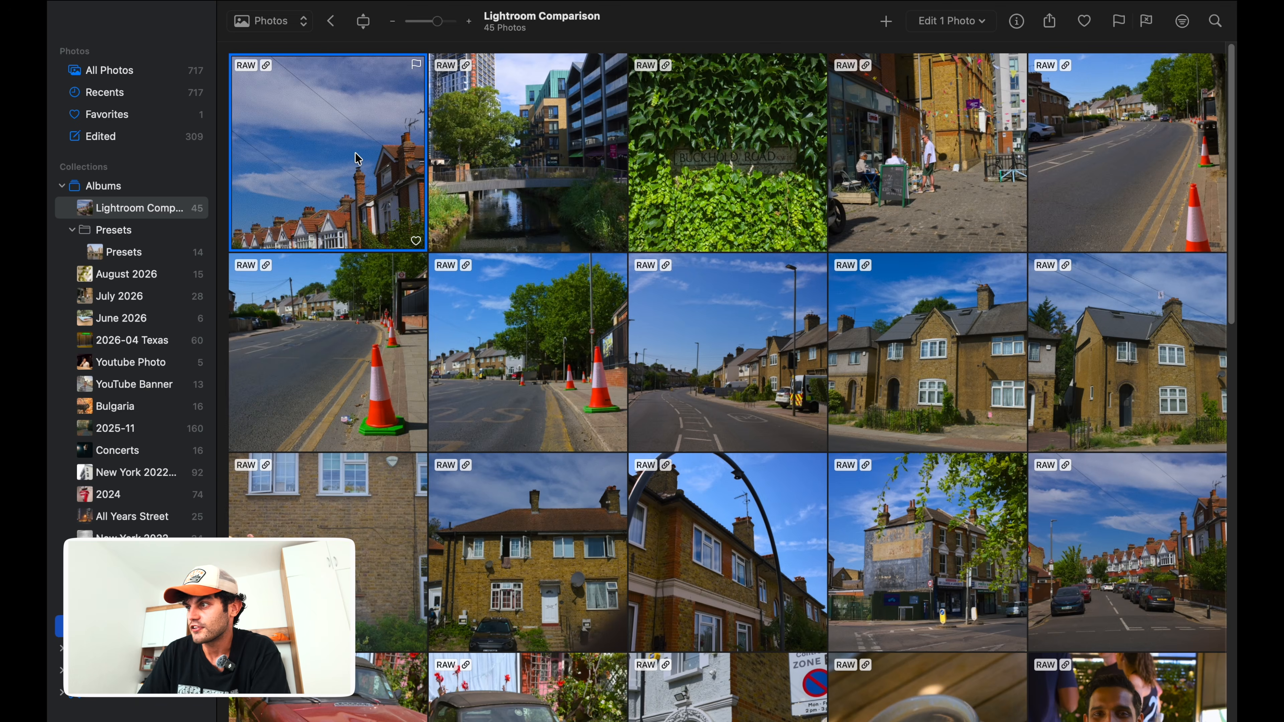
{"action": "double_click", "coordinate": [358, 158]}
{"action": "key", "text": "Return"}
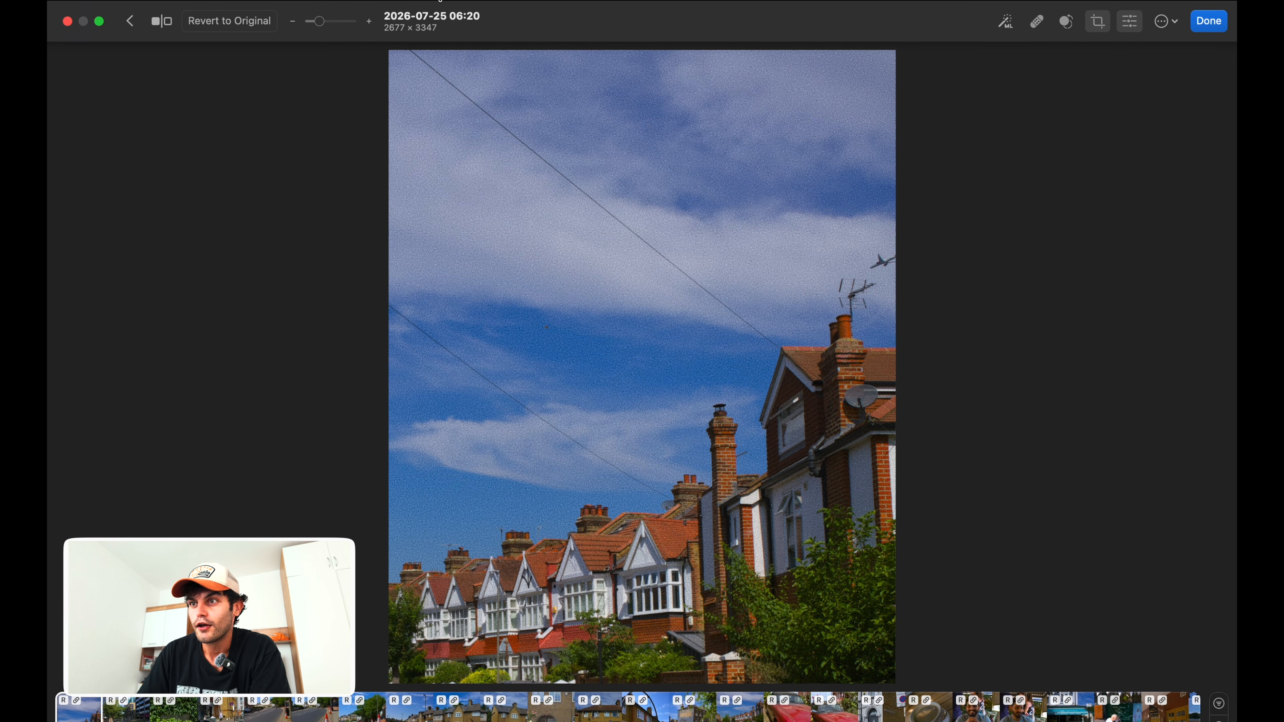
{"action": "left_click", "coordinate": [439, 2]}
{"action": "left_click", "coordinate": [440, 1]}
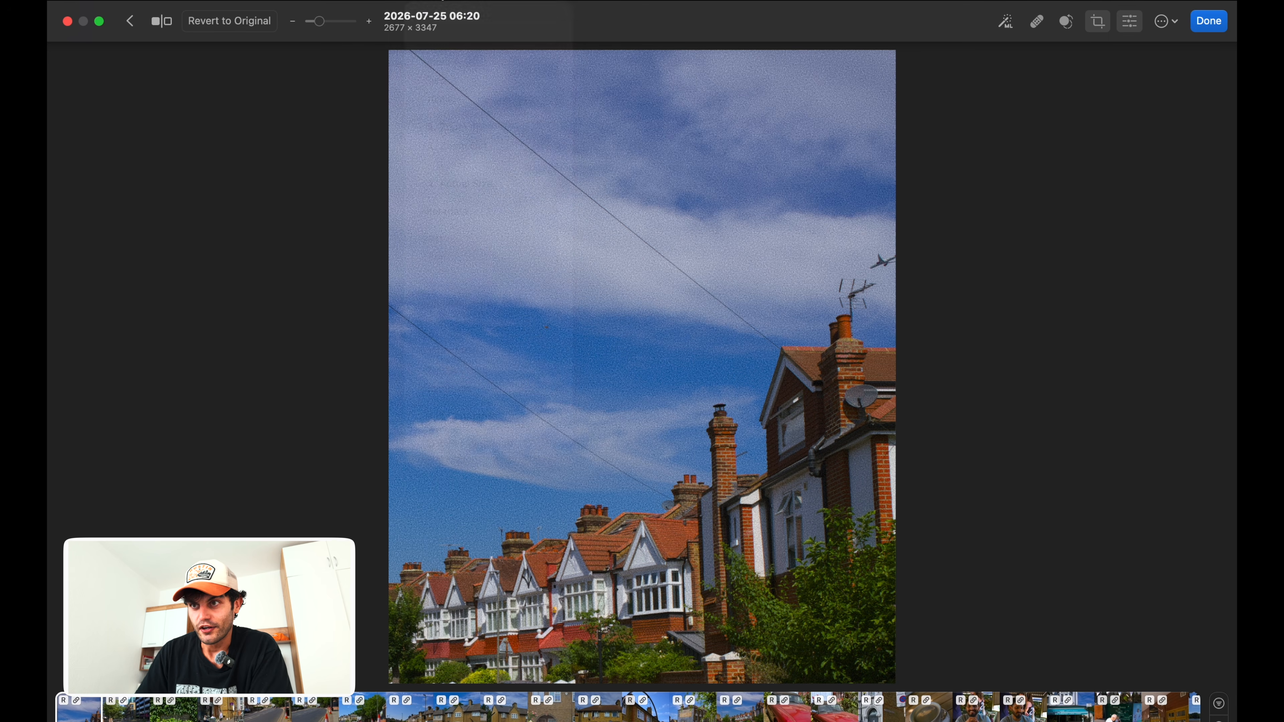
{"action": "left_click", "coordinate": [289, 1]}
{"action": "mouse_move", "coordinate": [245, 1]}
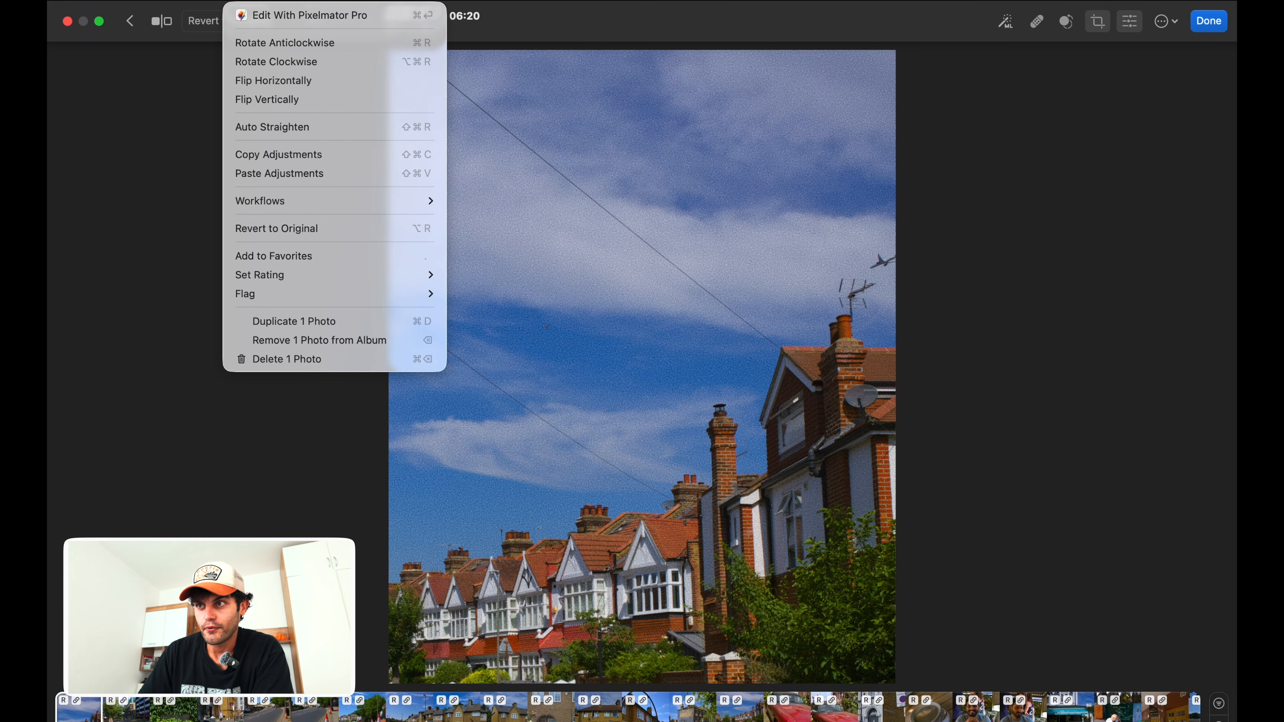
{"action": "mouse_move", "coordinate": [448, 1]}
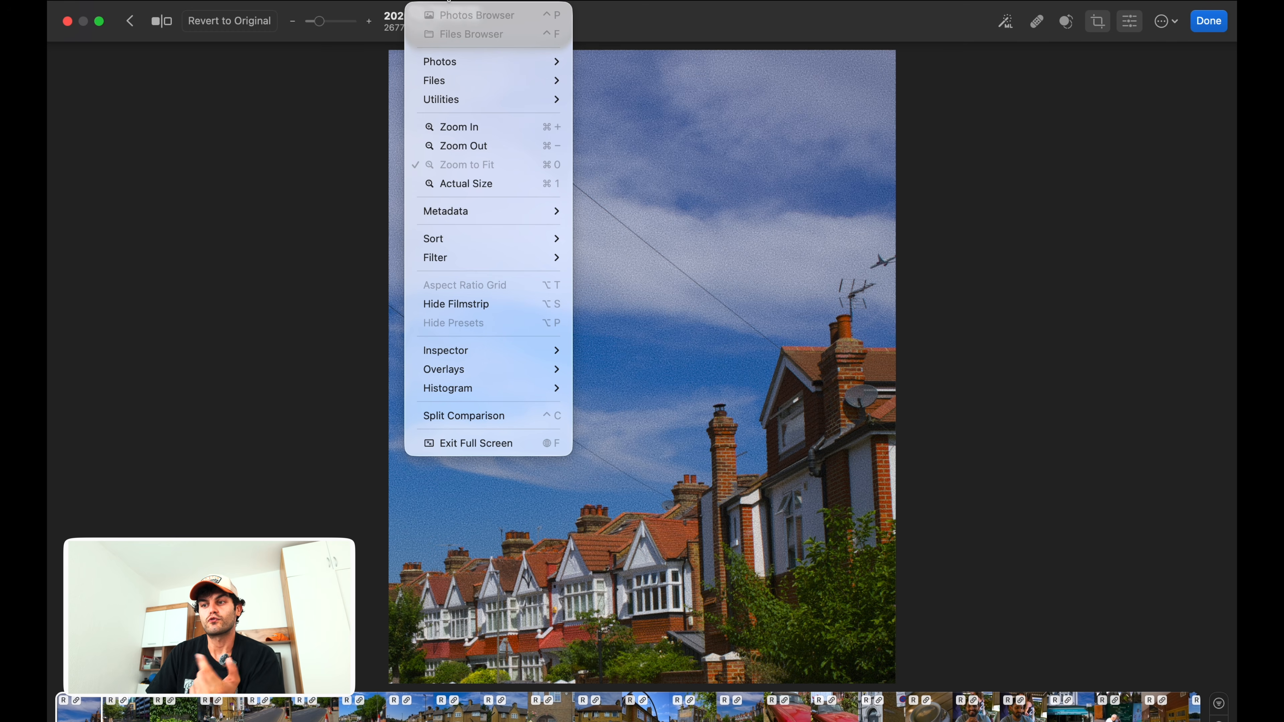
{"action": "left_click", "coordinate": [508, 422]}
{"action": "left_click_drag", "start_coordinate": [638, 394], "coordinate": [903, 430]}
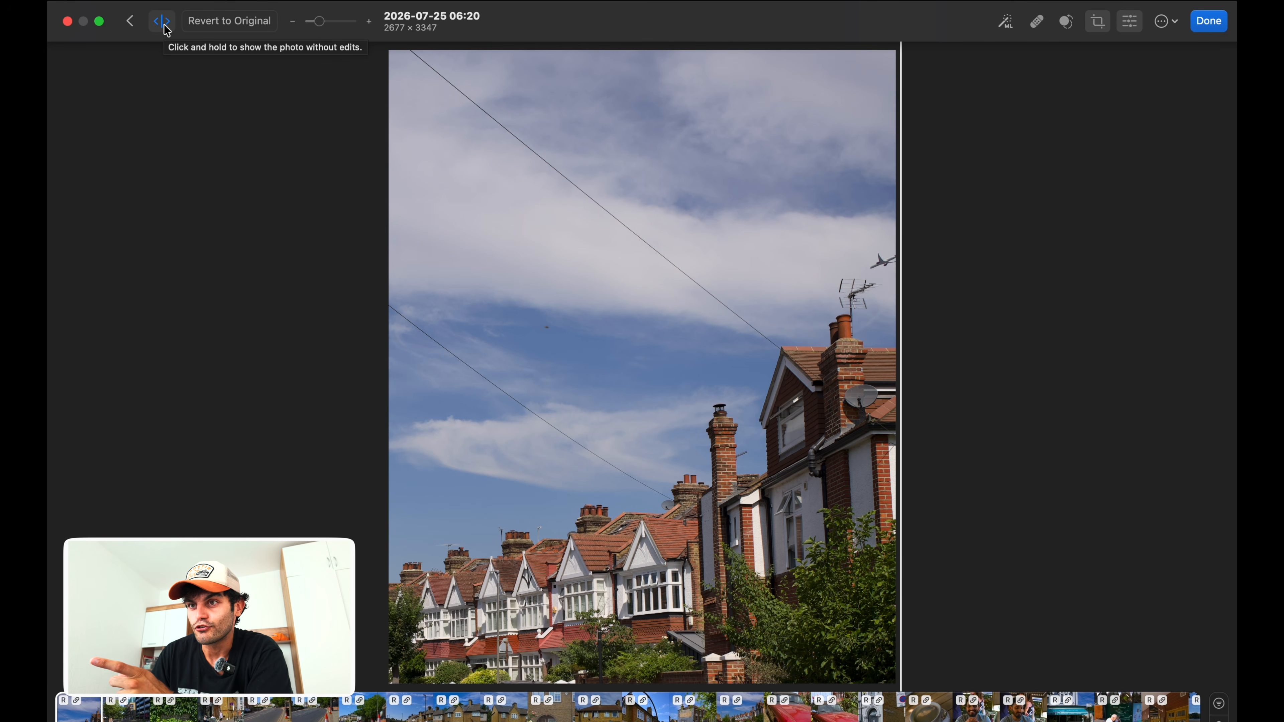
Step: Preview the houses photo without its edits, and try Revert to Original and undo it
{"action": "left_click", "coordinate": [162, 23]}
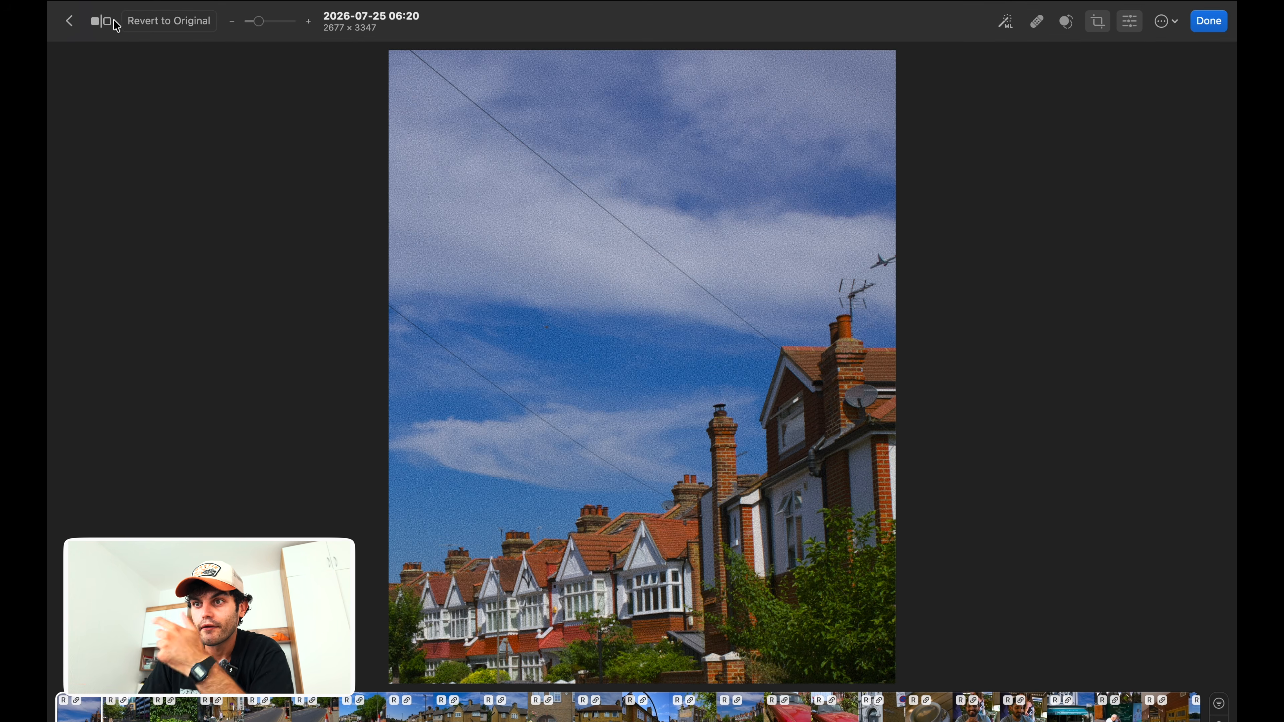
{"action": "left_click", "coordinate": [104, 28]}
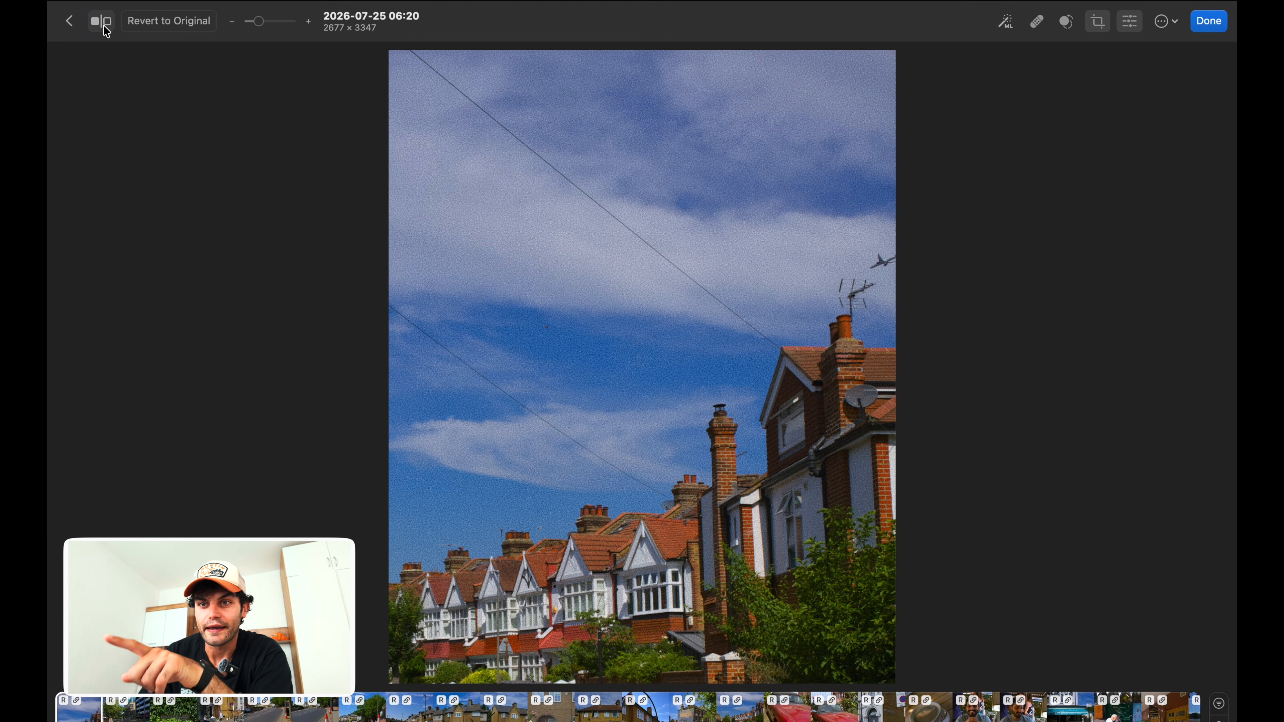
{"action": "left_click", "coordinate": [104, 28]}
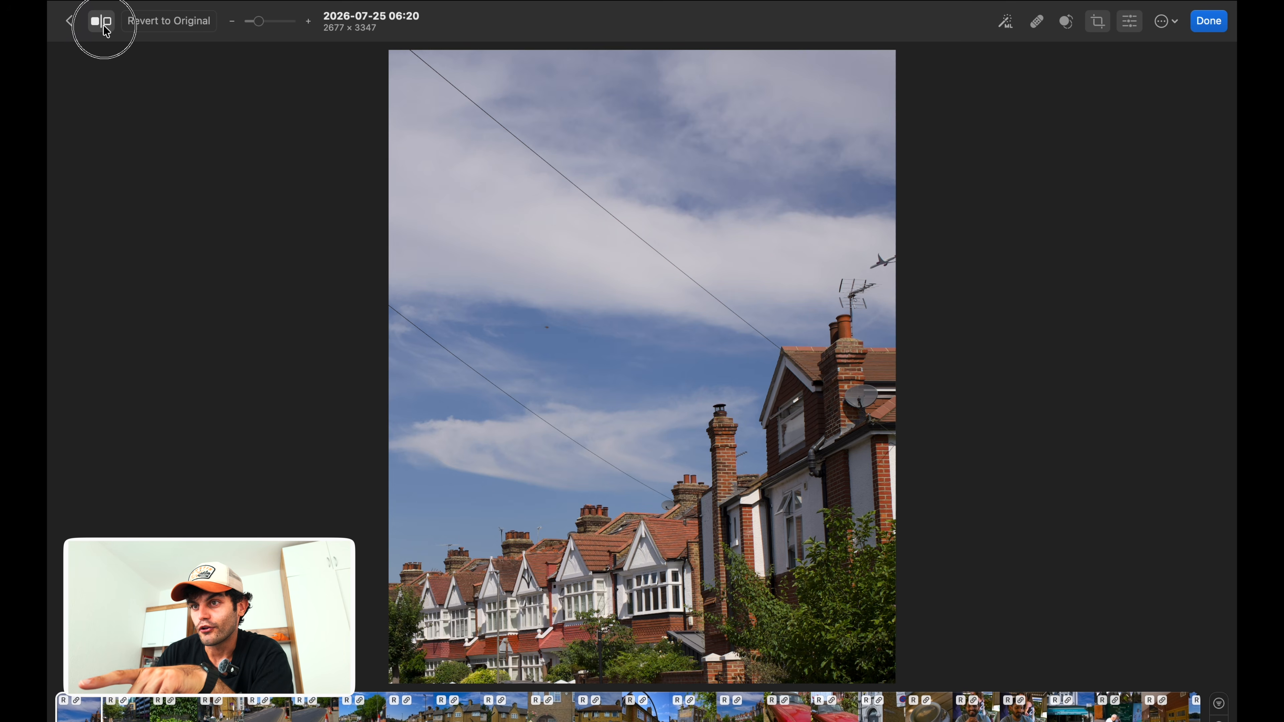
{"action": "left_click", "coordinate": [105, 28]}
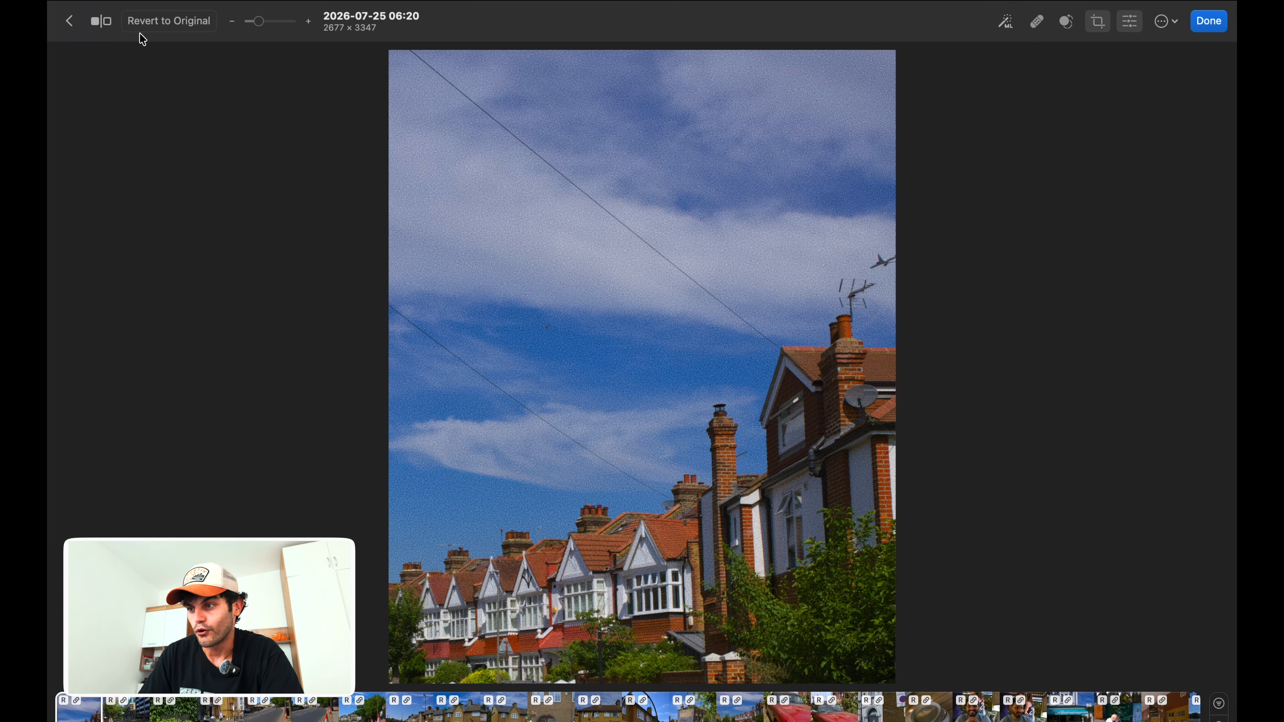
{"action": "left_click", "coordinate": [150, 30]}
{"action": "key", "text": "super+z"}
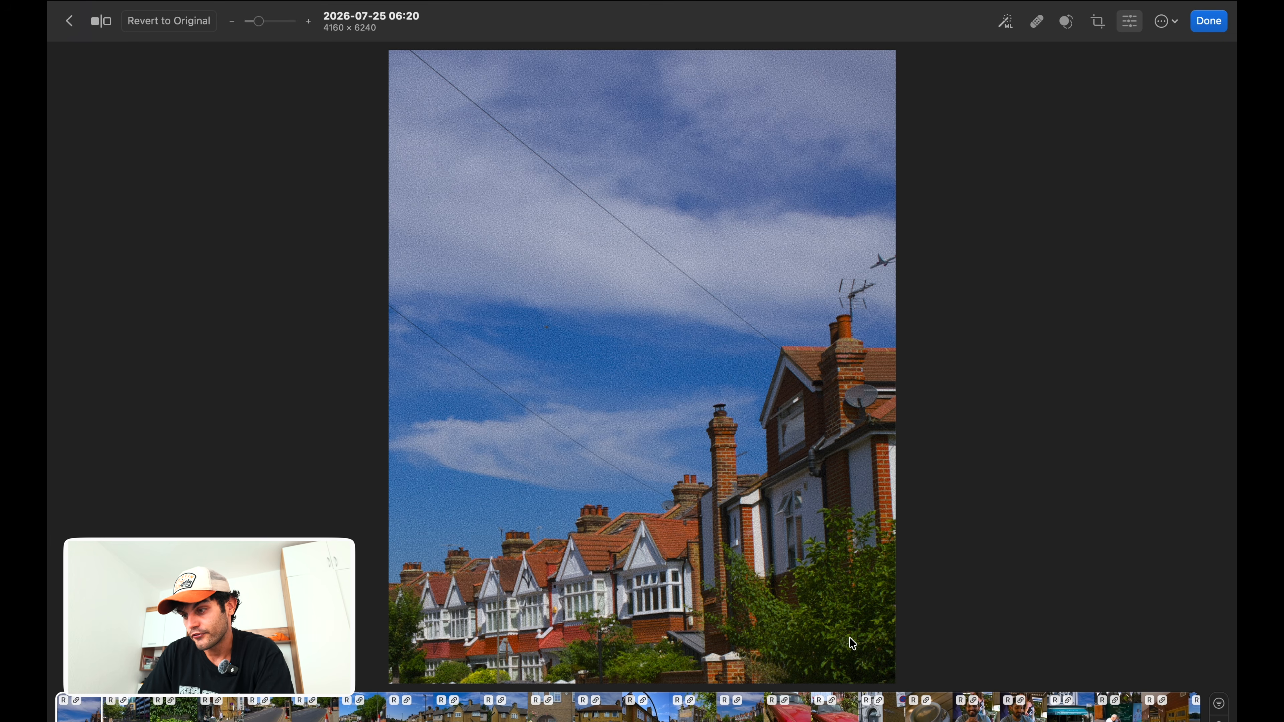
Step: Switch to the Keynote ranking table and score Post-edit Preview 5 for Photomator
{"action": "key", "text": "super+Tab"}
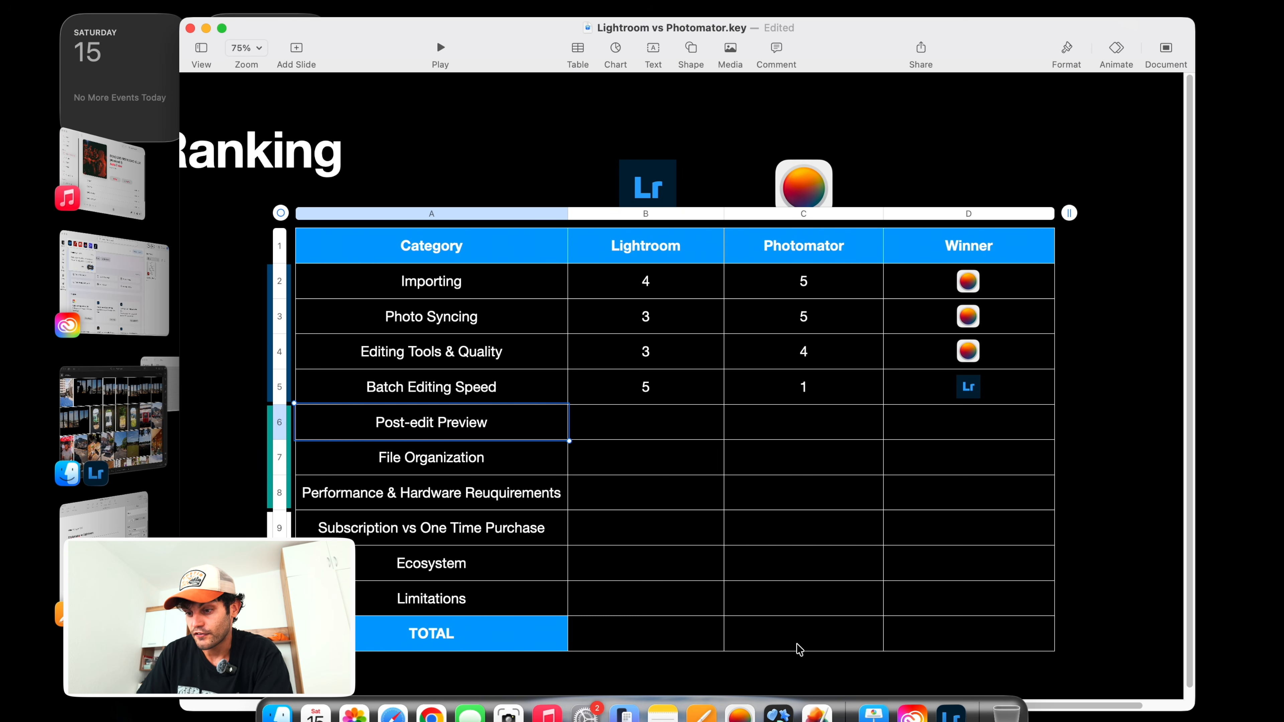
{"action": "left_click", "coordinate": [588, 425]}
{"action": "left_click", "coordinate": [805, 428]}
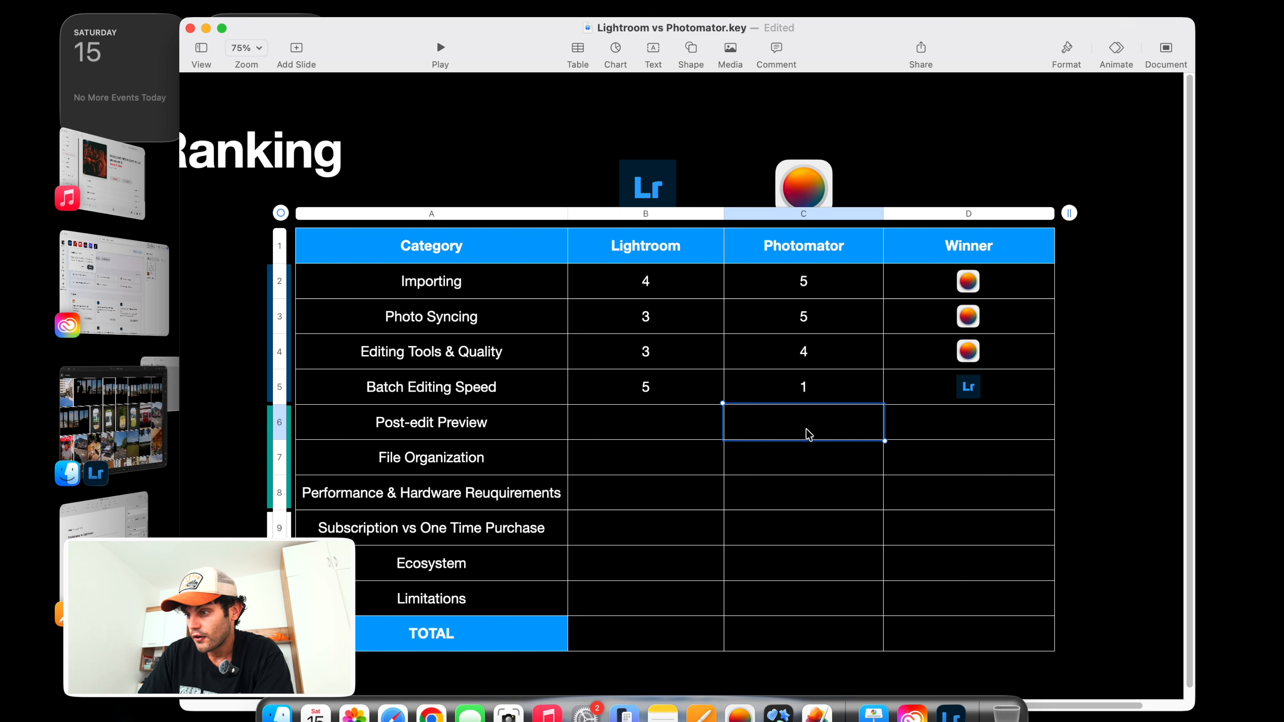
{"action": "left_click", "coordinate": [817, 473]}
{"action": "left_click", "coordinate": [803, 434]}
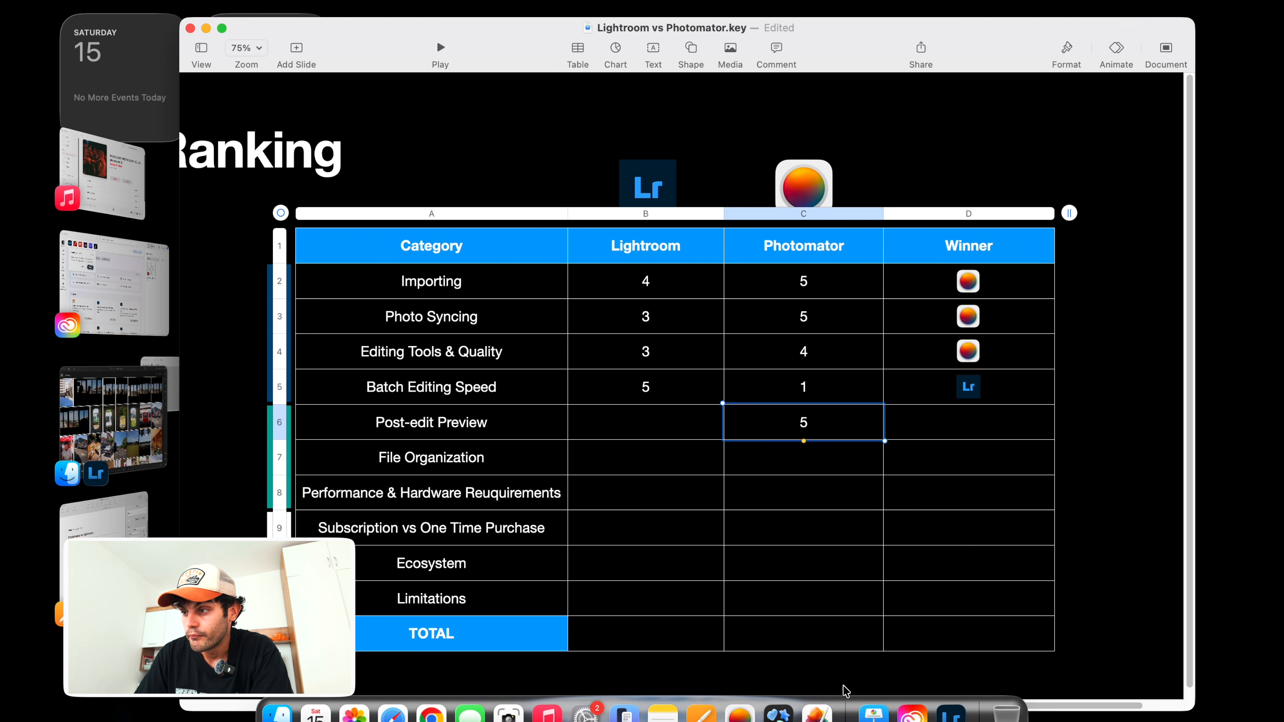
Step: Switch to Lightroom, open the edited houses photo in detail view and inspect its sky up close
{"action": "left_click", "coordinate": [950, 712]}
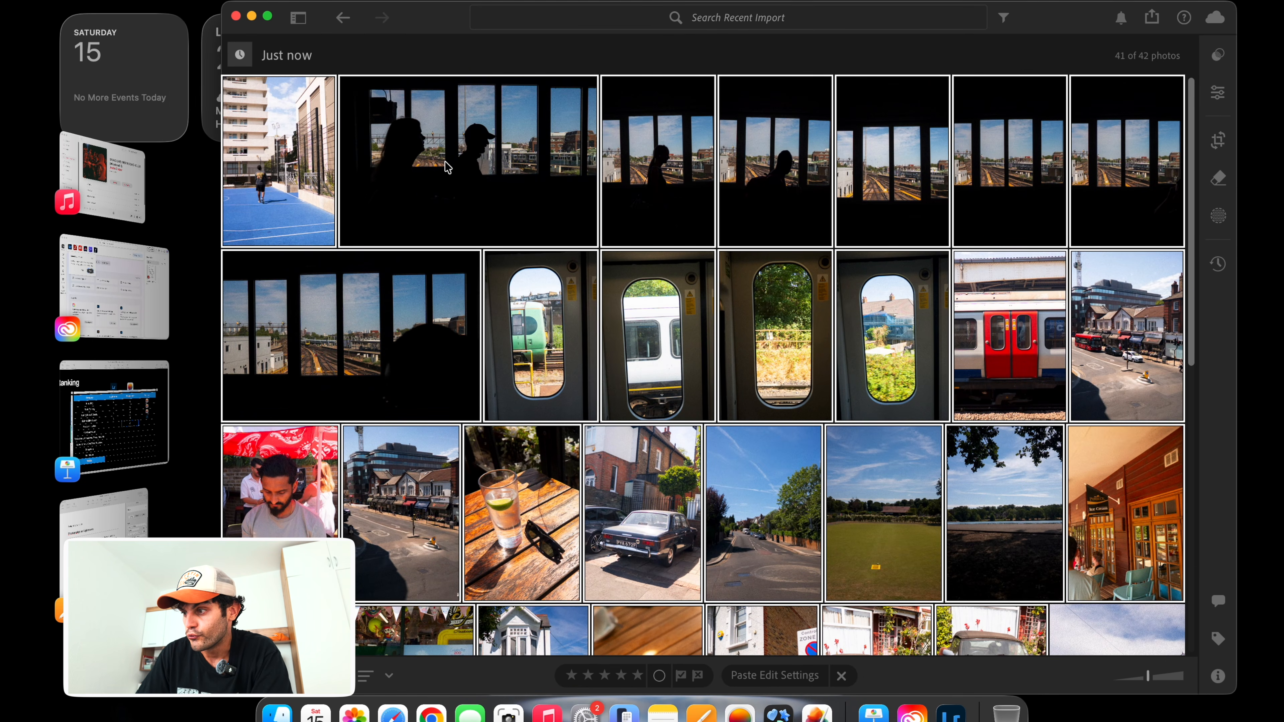
{"action": "scroll", "coordinate": [1123, 468], "scroll_direction": "down", "scroll_amount": 10}
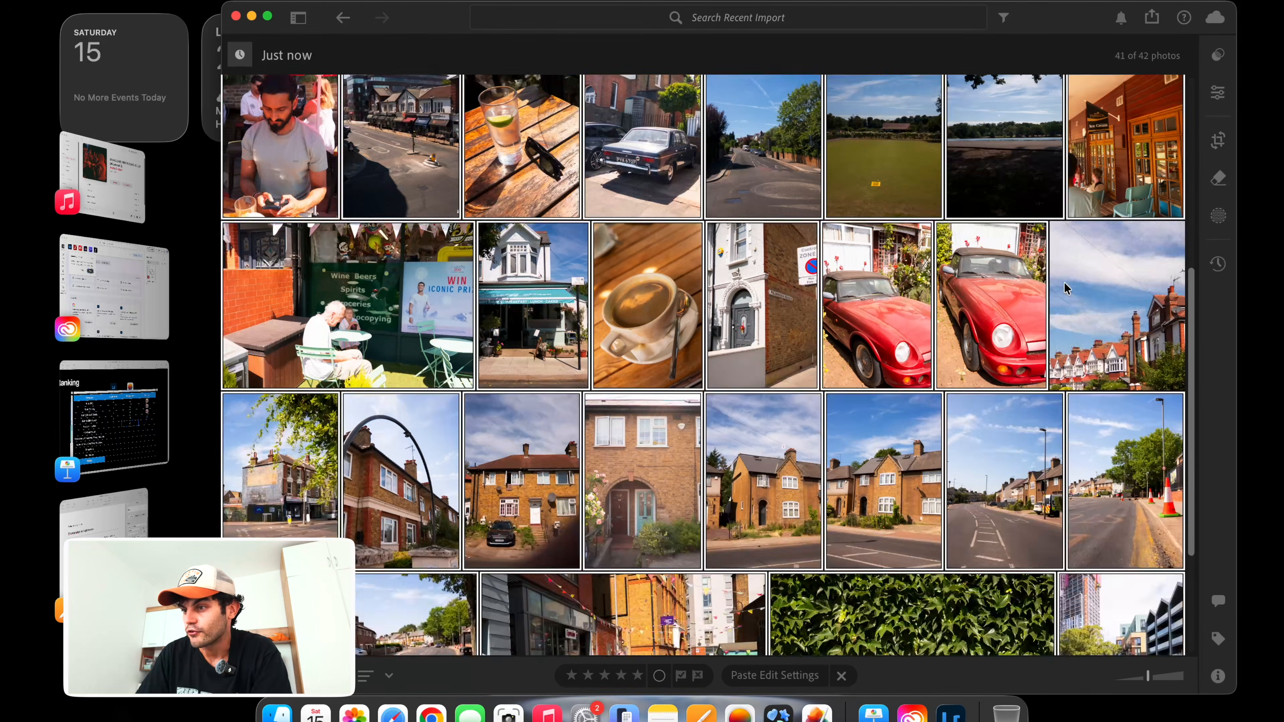
{"action": "double_click", "coordinate": [1127, 412]}
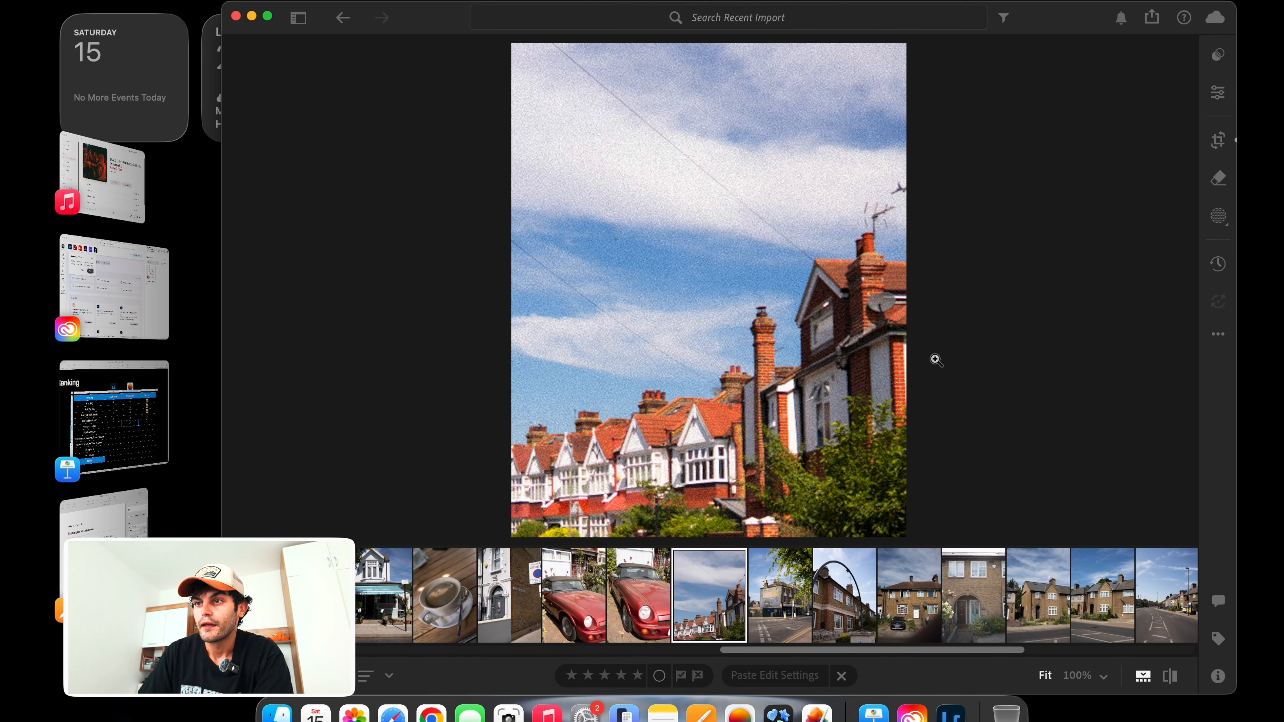
{"action": "left_click", "coordinate": [720, 282]}
{"action": "double_click", "coordinate": [692, 257]}
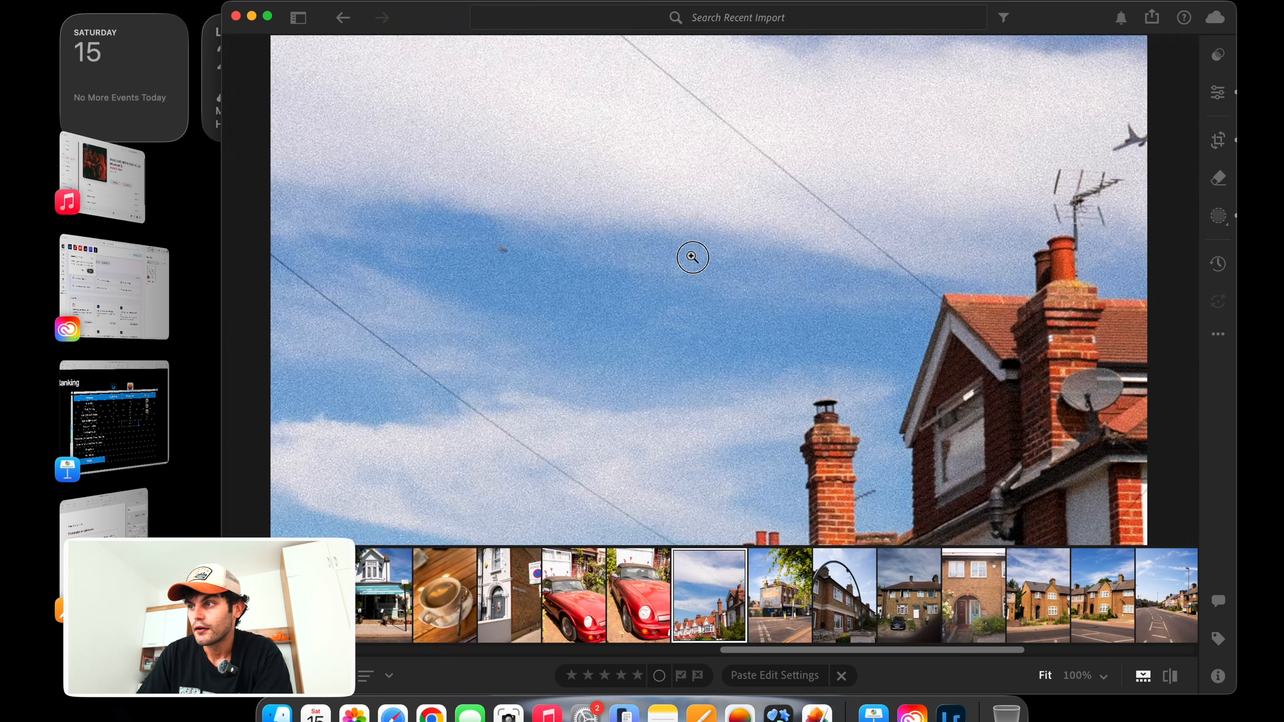
{"action": "double_click", "coordinate": [1119, 385]}
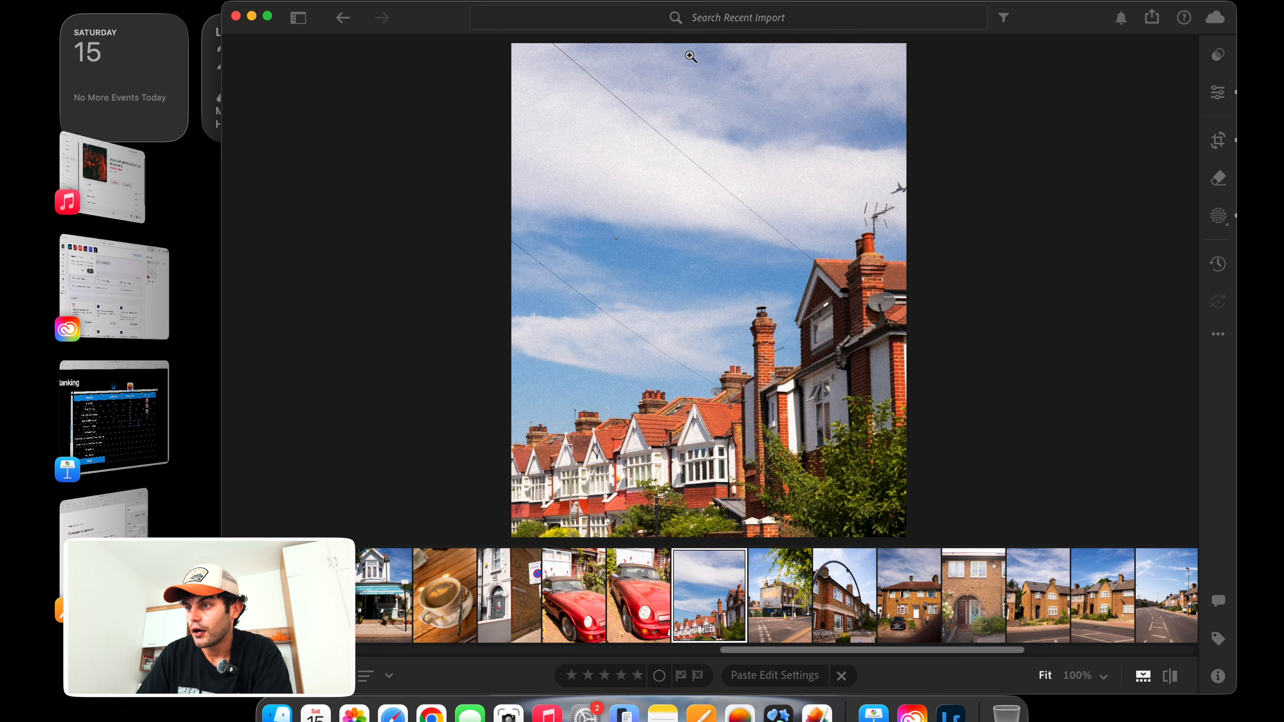
{"action": "right_click", "coordinate": [617, 235]}
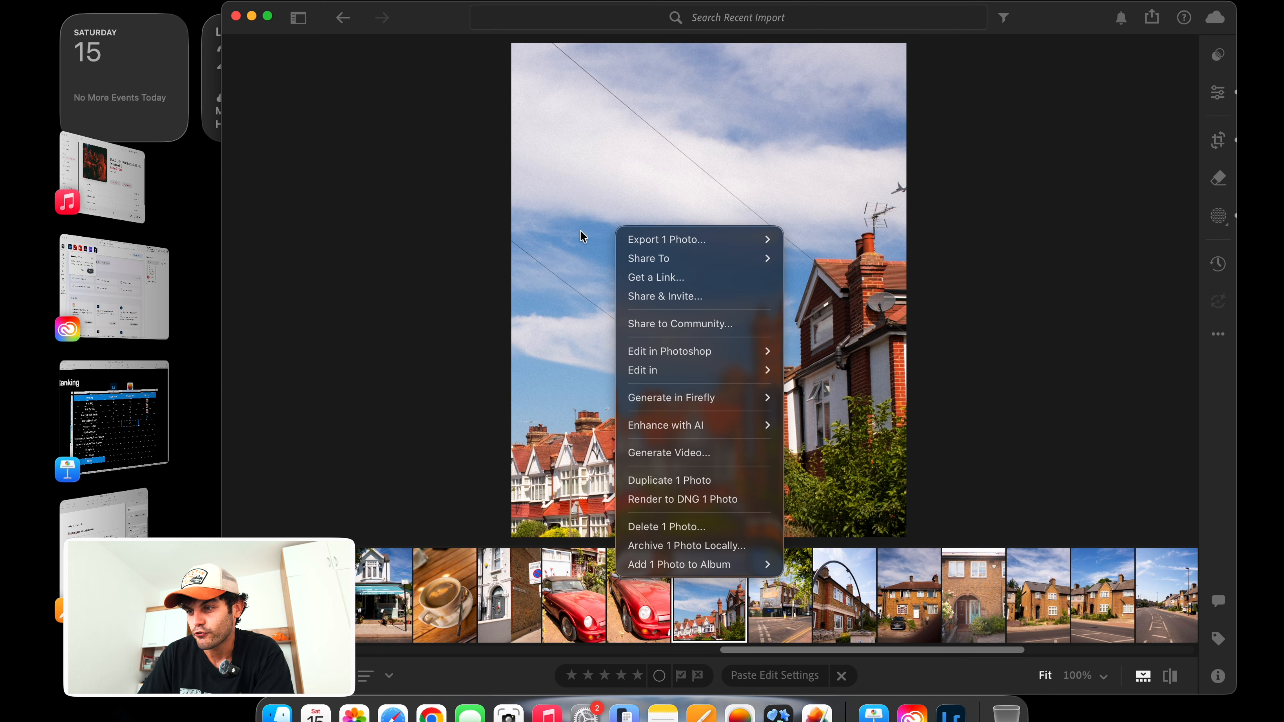
{"action": "mouse_move", "coordinate": [702, 406]}
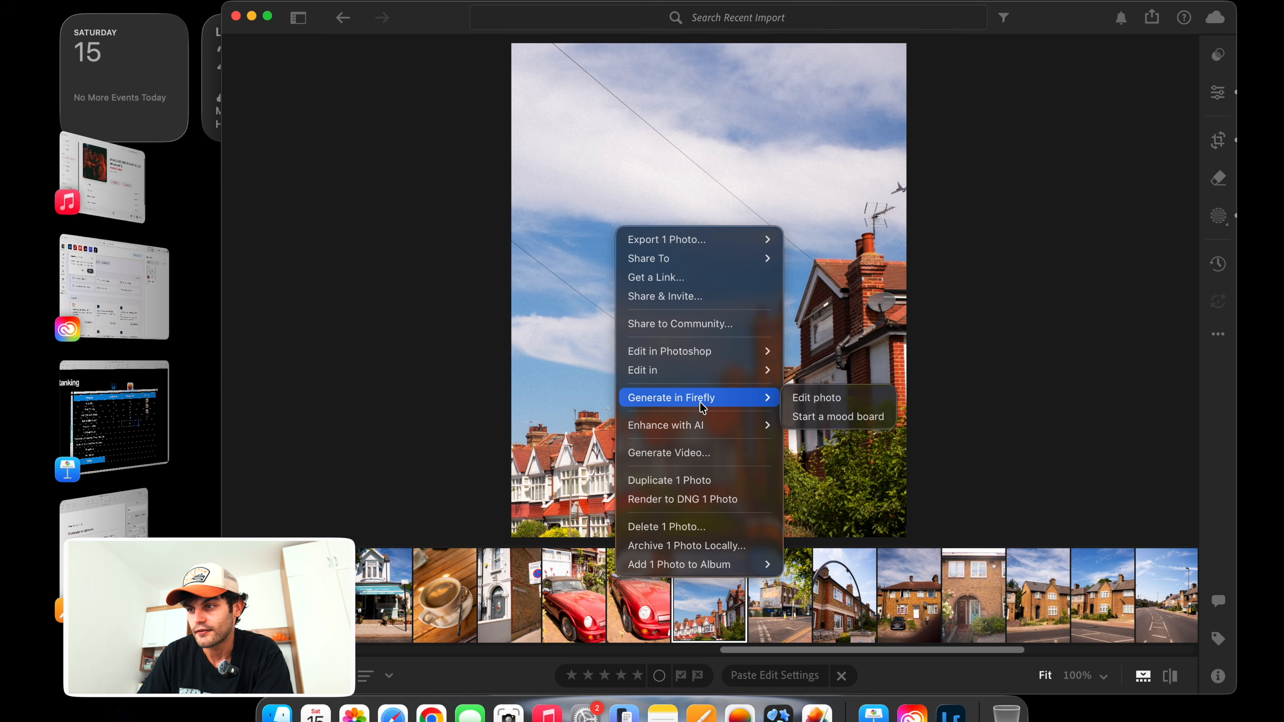
{"action": "left_click", "coordinate": [571, 263]}
Step: Show the original version of the houses photo, dismiss the Show Original tip, and toggle between the original and the edit
{"action": "left_click", "coordinate": [358, 0]}
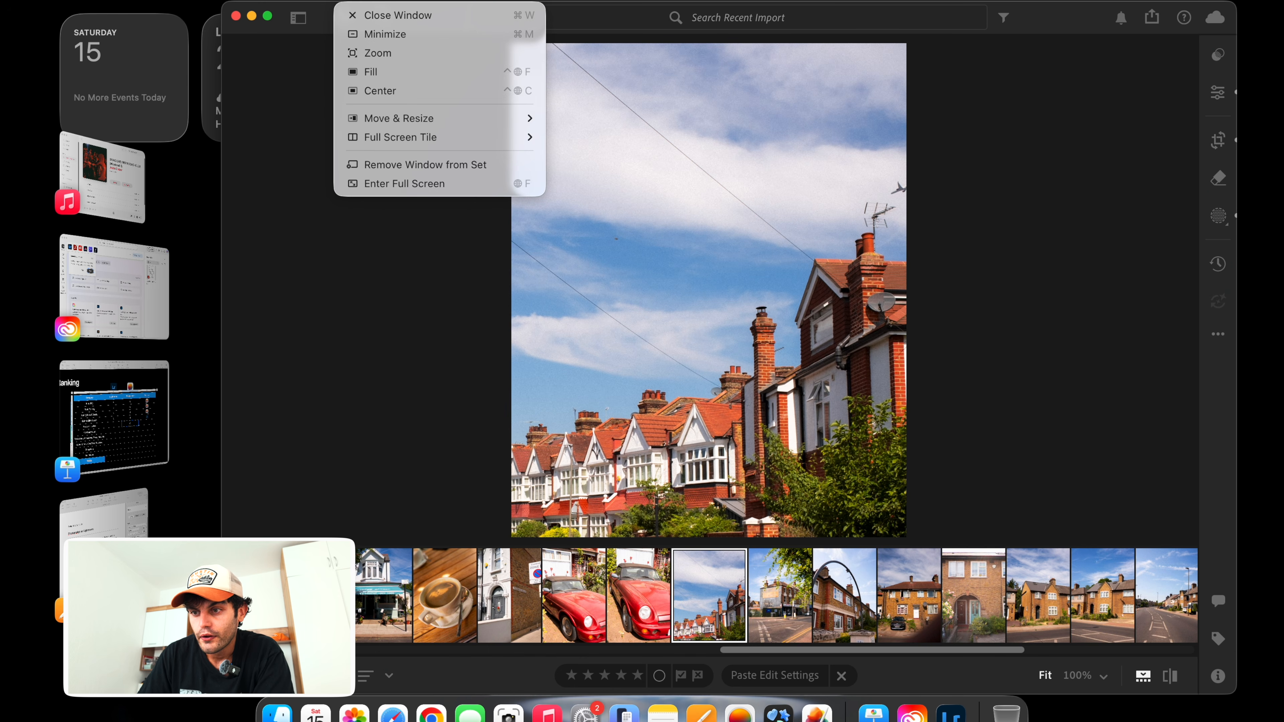
{"action": "mouse_move", "coordinate": [321, 0]}
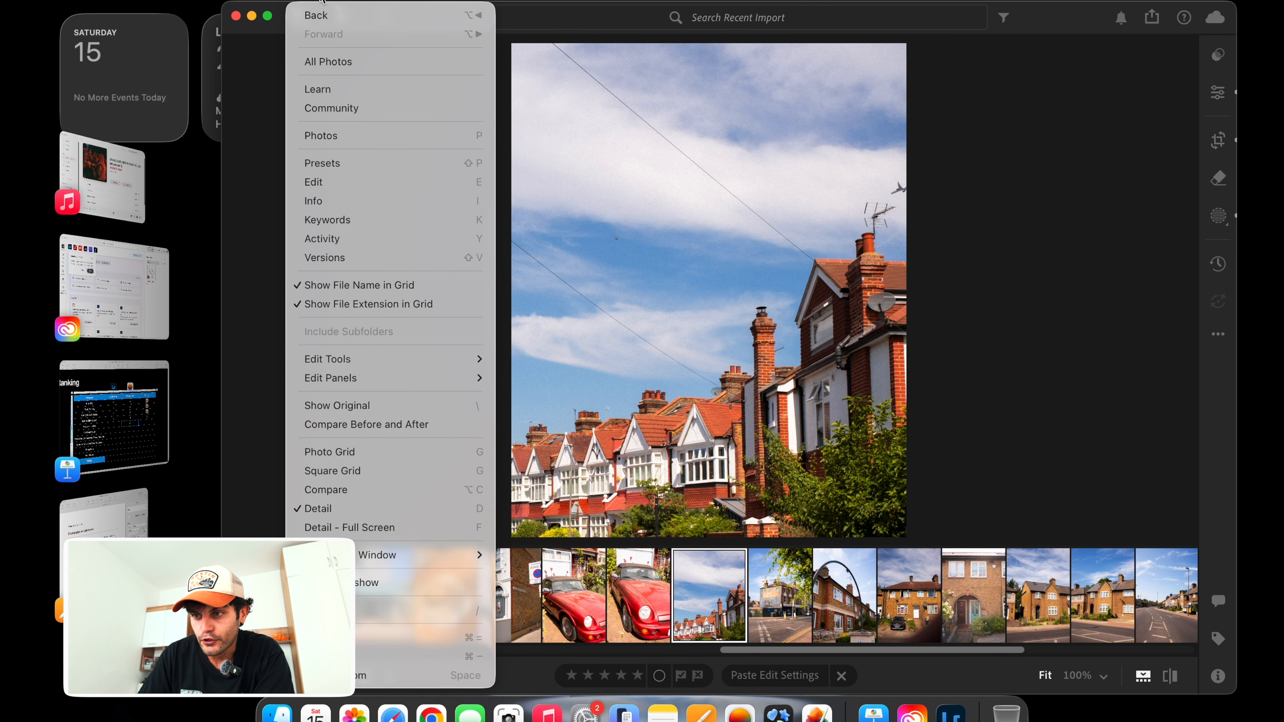
{"action": "left_click", "coordinate": [426, 424]}
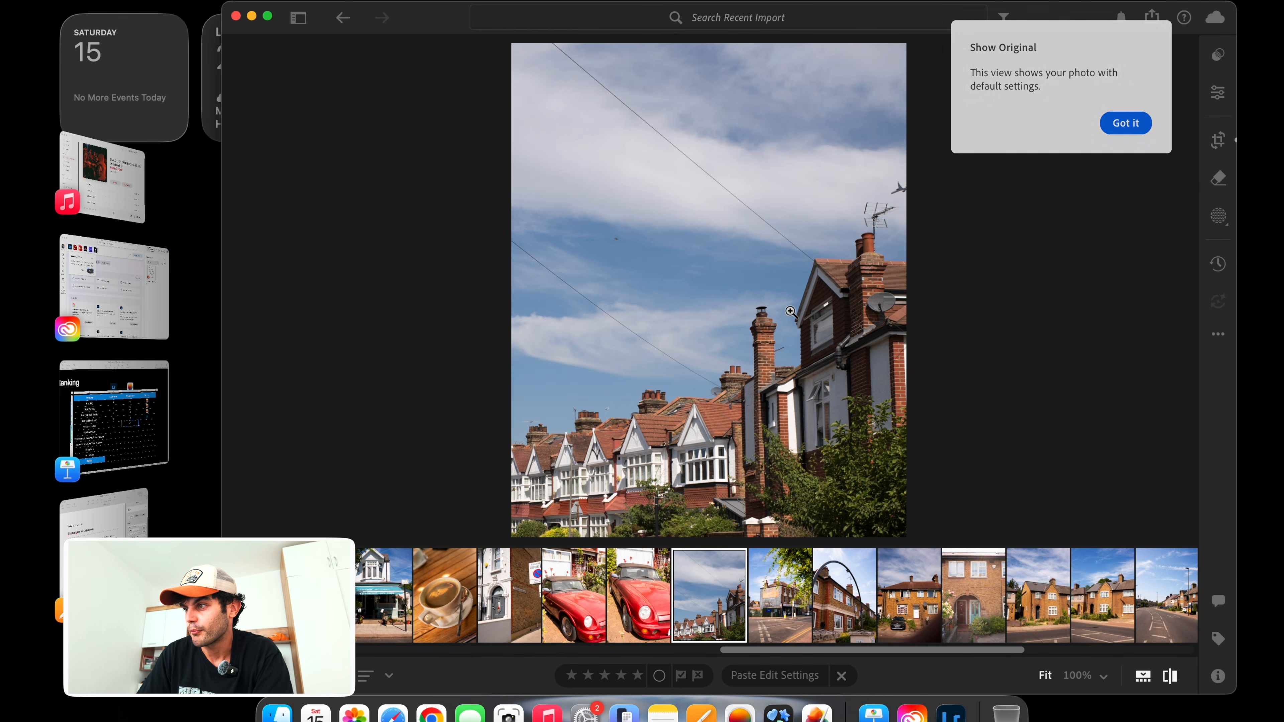
{"action": "left_click", "coordinate": [1123, 126]}
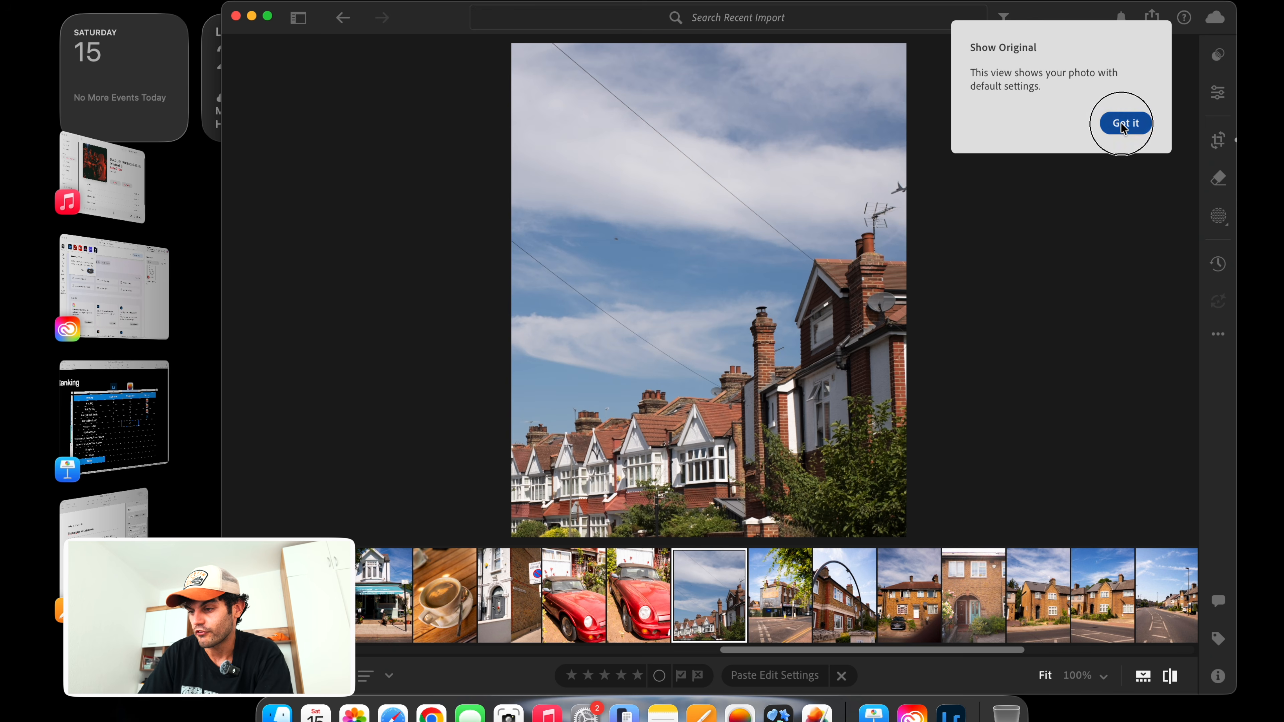
{"action": "key", "text": "backslash"}
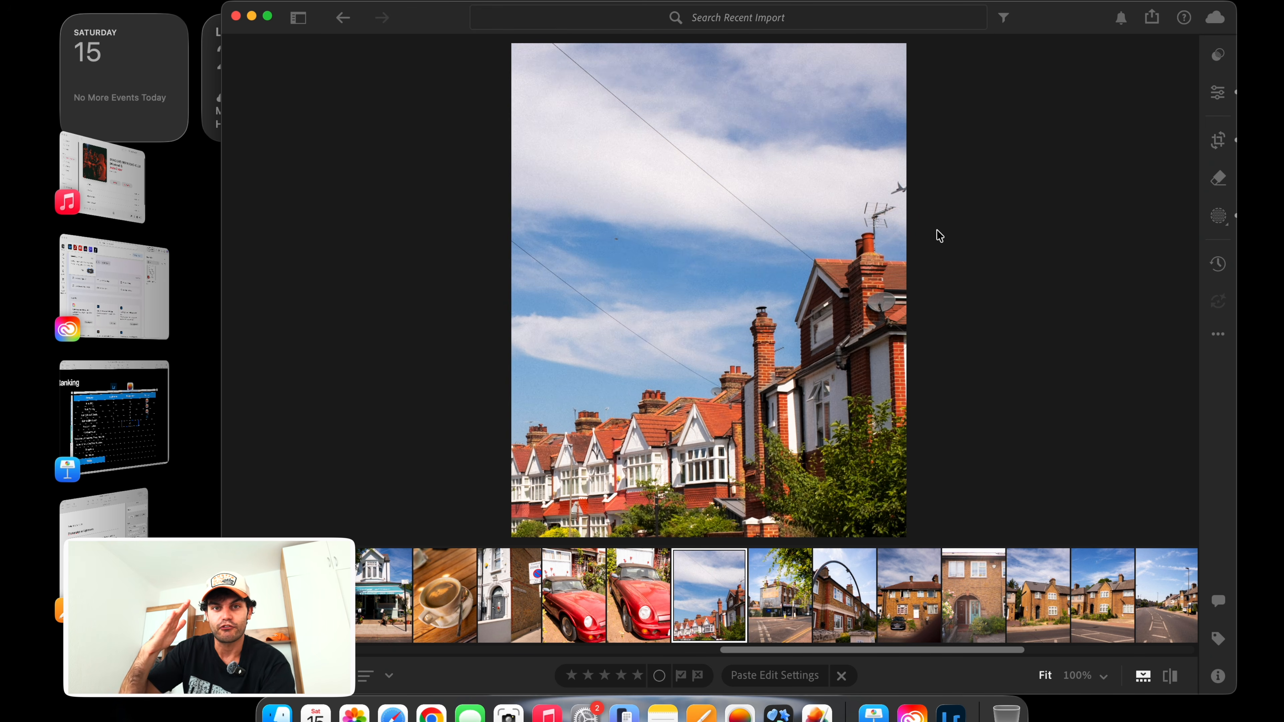
{"action": "key", "text": "backslash"}
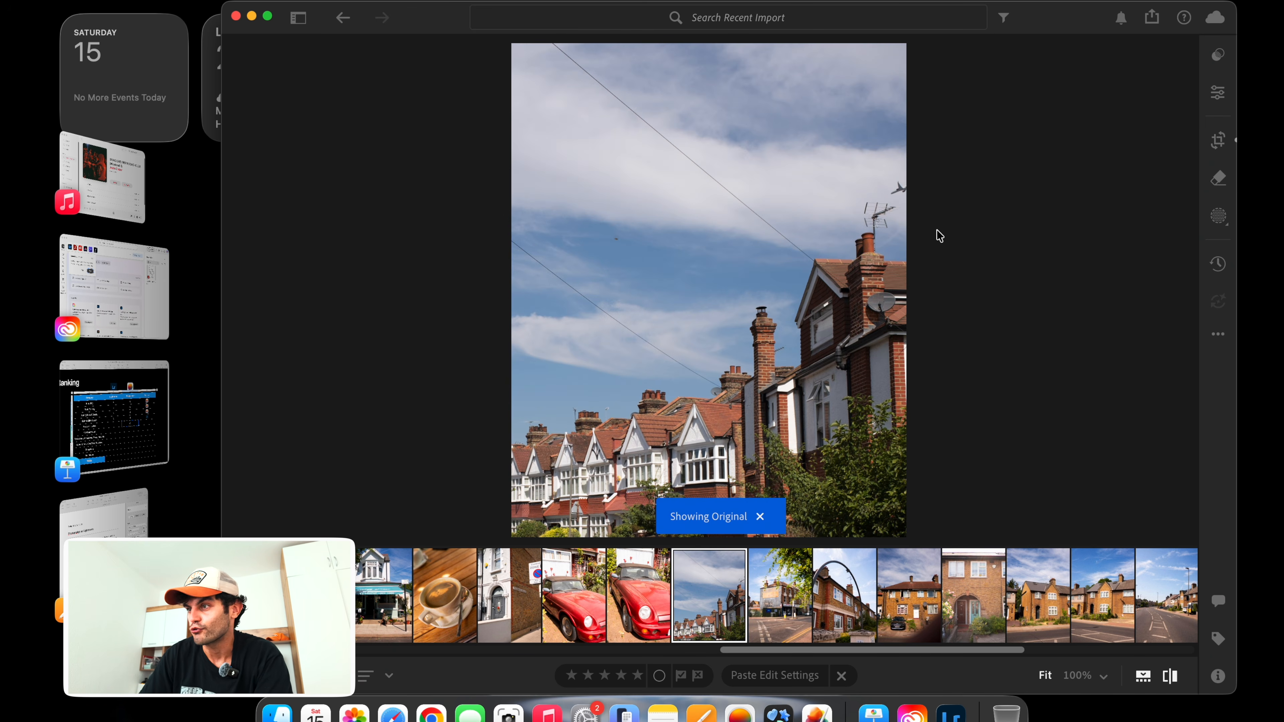
{"action": "key", "text": "backslash"}
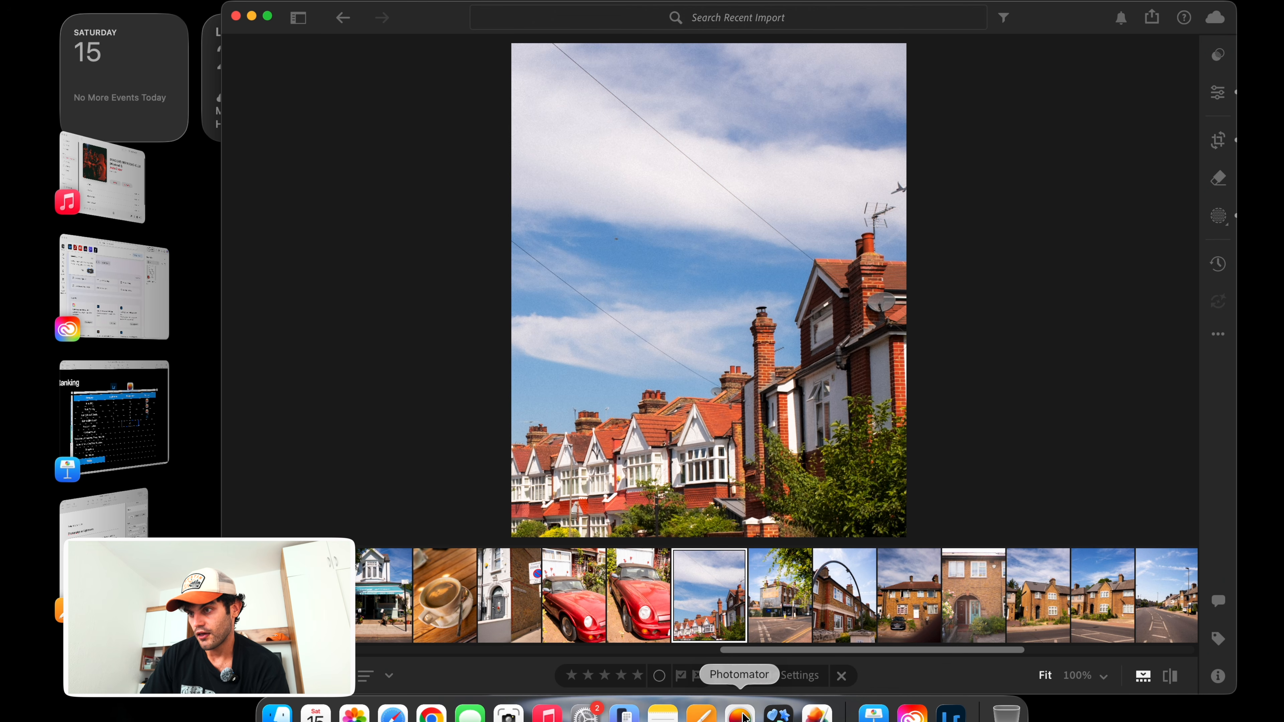
Step: Switch to the Keynote ranking table, score Post-edit Preview 4 for Lightroom and place a copy of the Photomator icon as its winner
{"action": "left_click", "coordinate": [873, 713]}
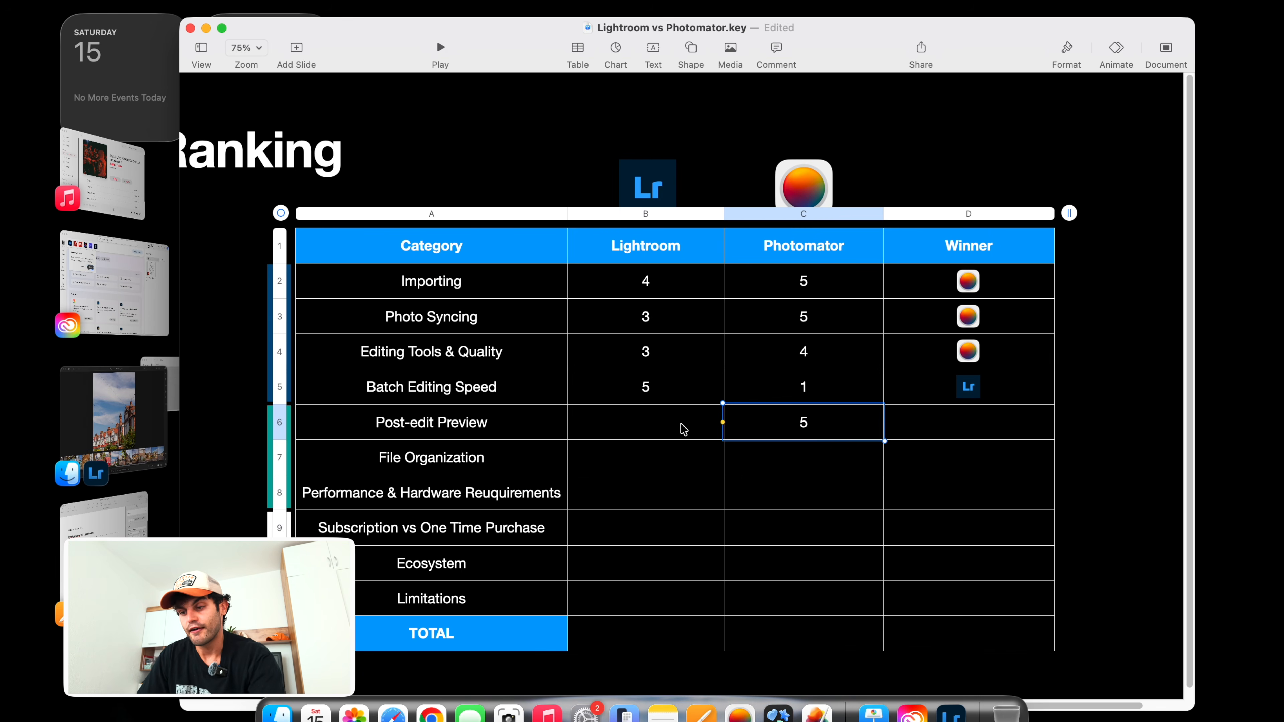
{"action": "left_click", "coordinate": [684, 429]}
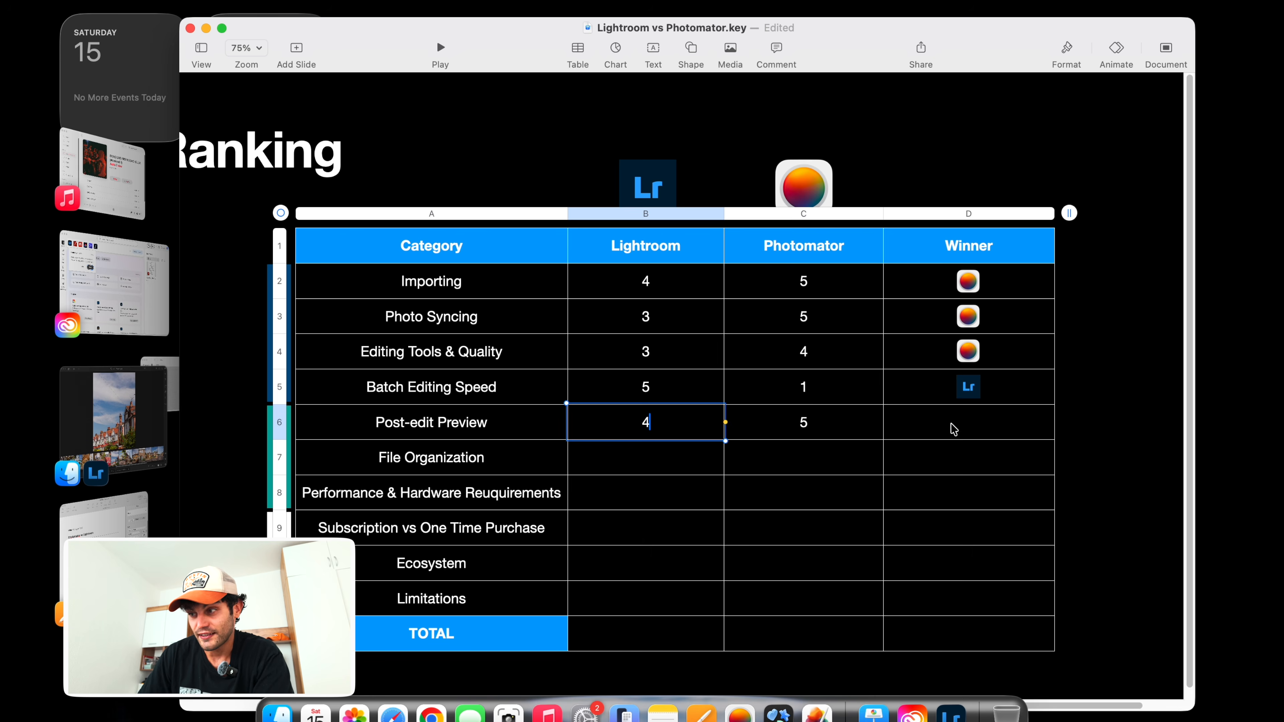
{"action": "left_click", "coordinate": [968, 389]}
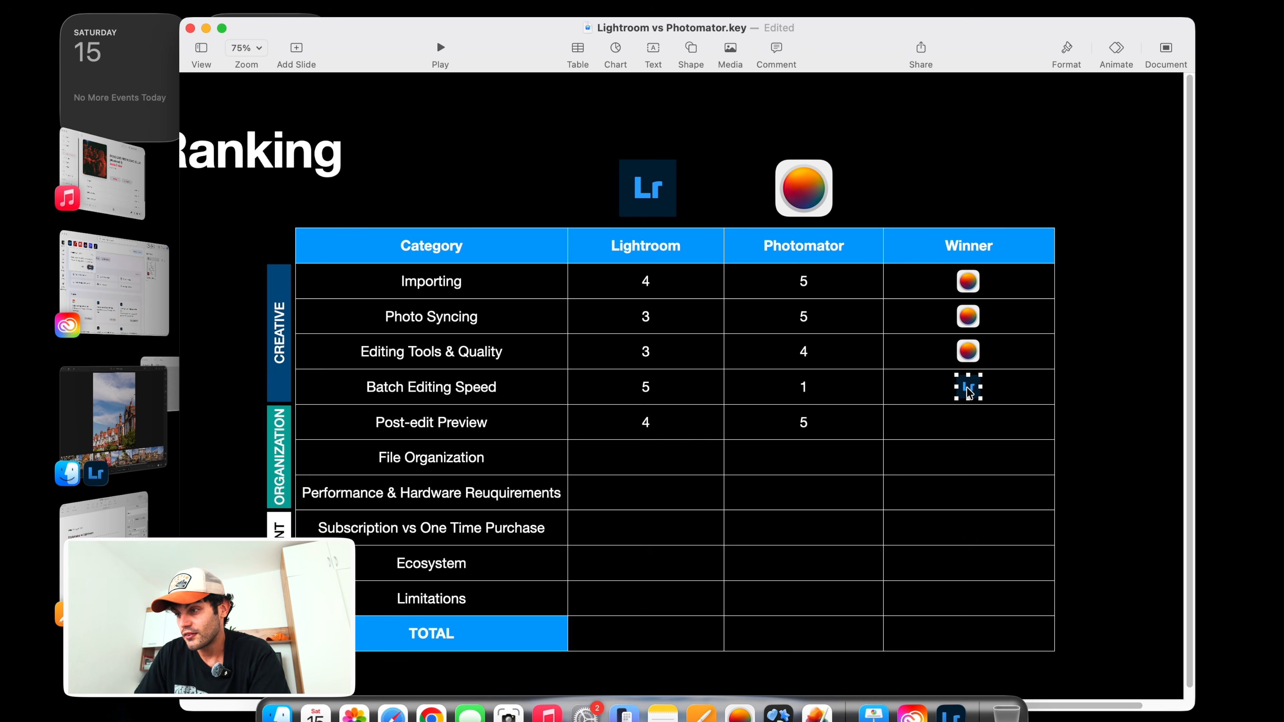
{"action": "left_click_drag", "start_coordinate": [968, 351], "coordinate": [968, 422]}
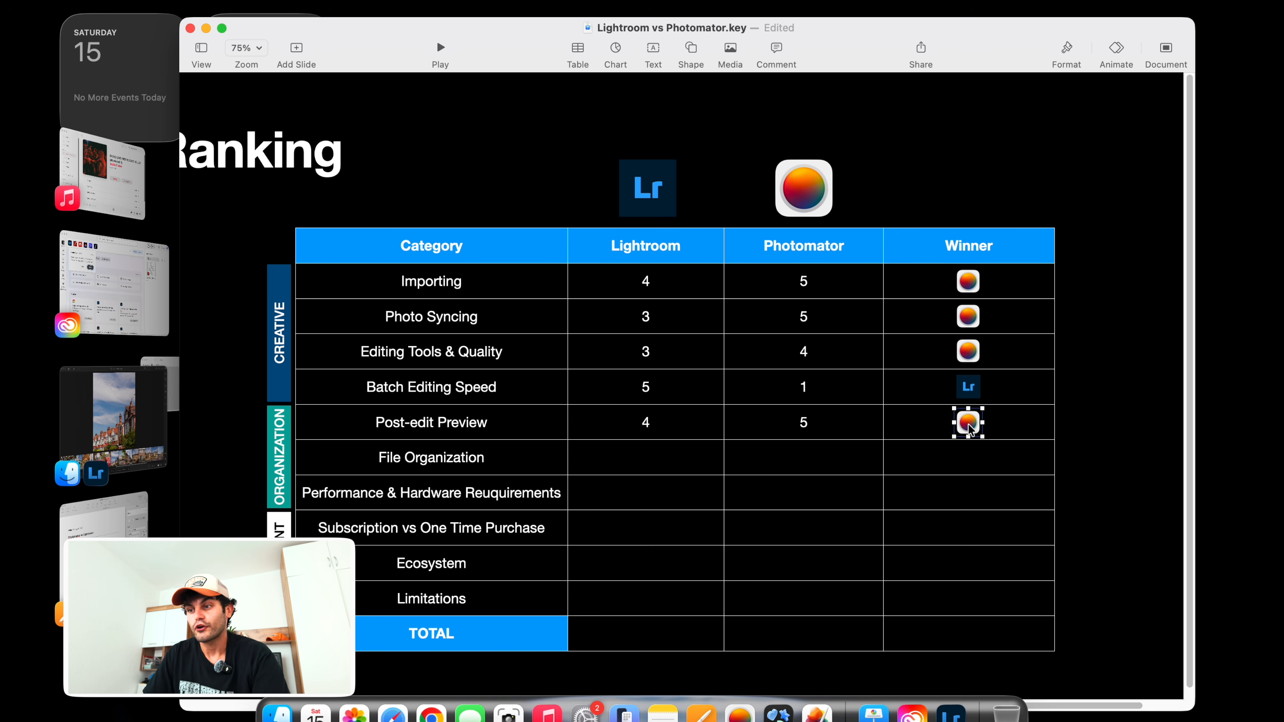
{"action": "left_click", "coordinate": [657, 467]}
{"action": "left_click", "coordinate": [654, 465]}
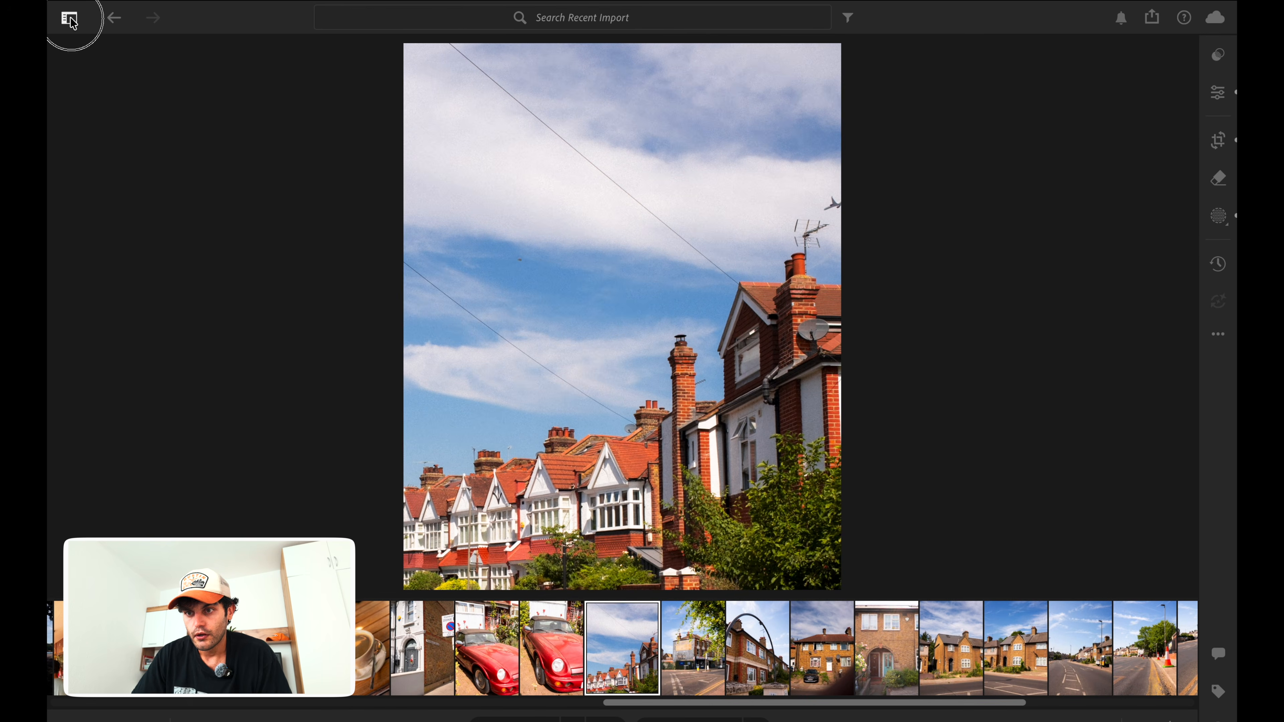
Step: Switch to Lightroom, show the library sidebar, and collapse and re-expand the Recently Added group
{"action": "left_click", "coordinate": [70, 19]}
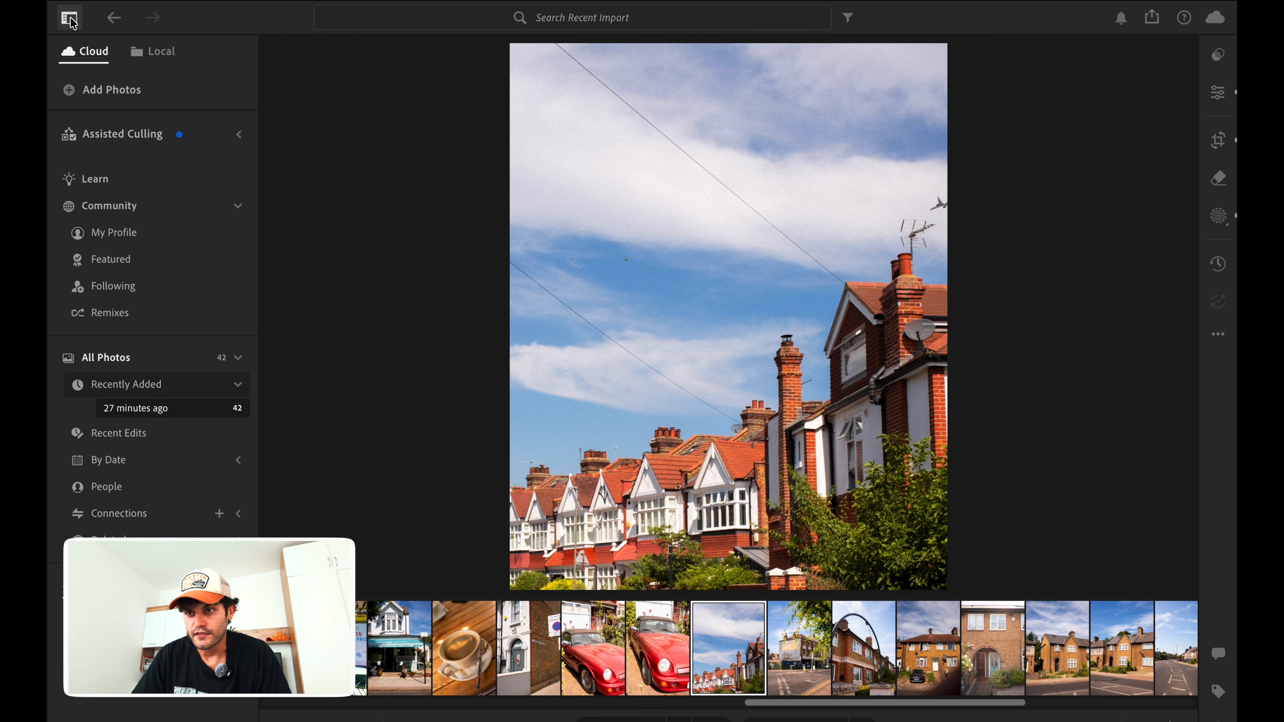
{"action": "left_click", "coordinate": [195, 385]}
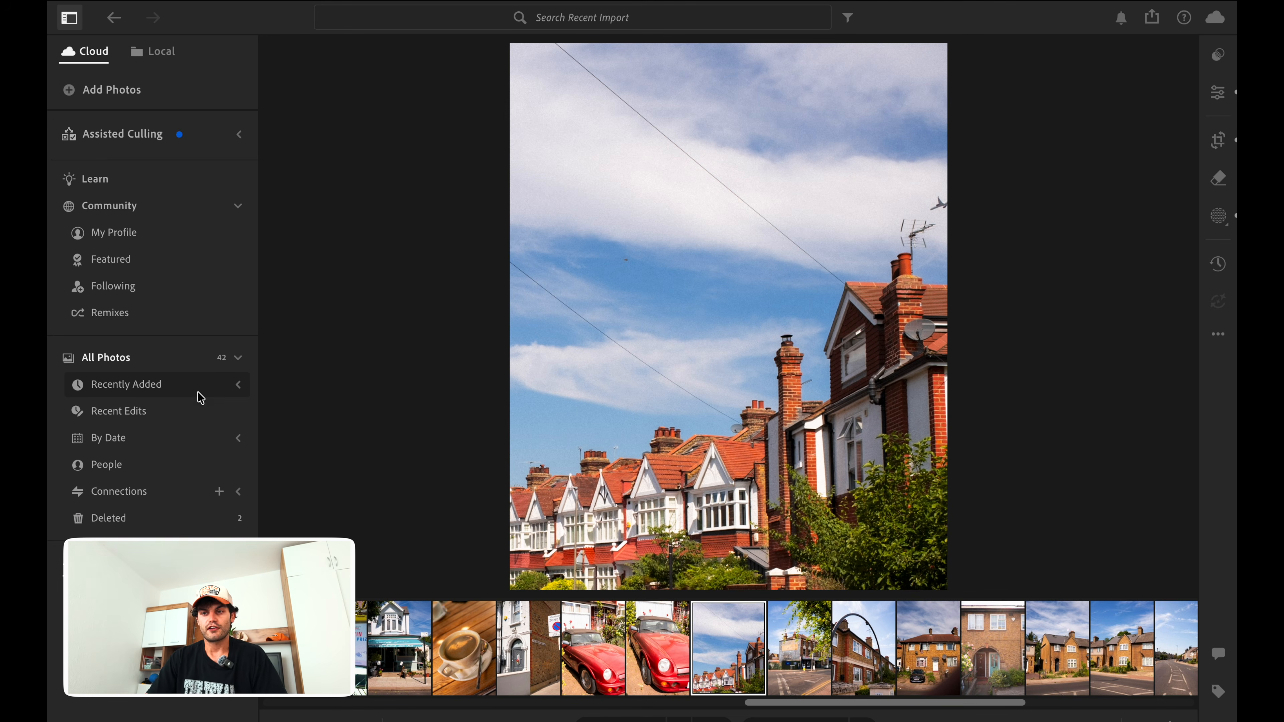
{"action": "left_click", "coordinate": [195, 395]}
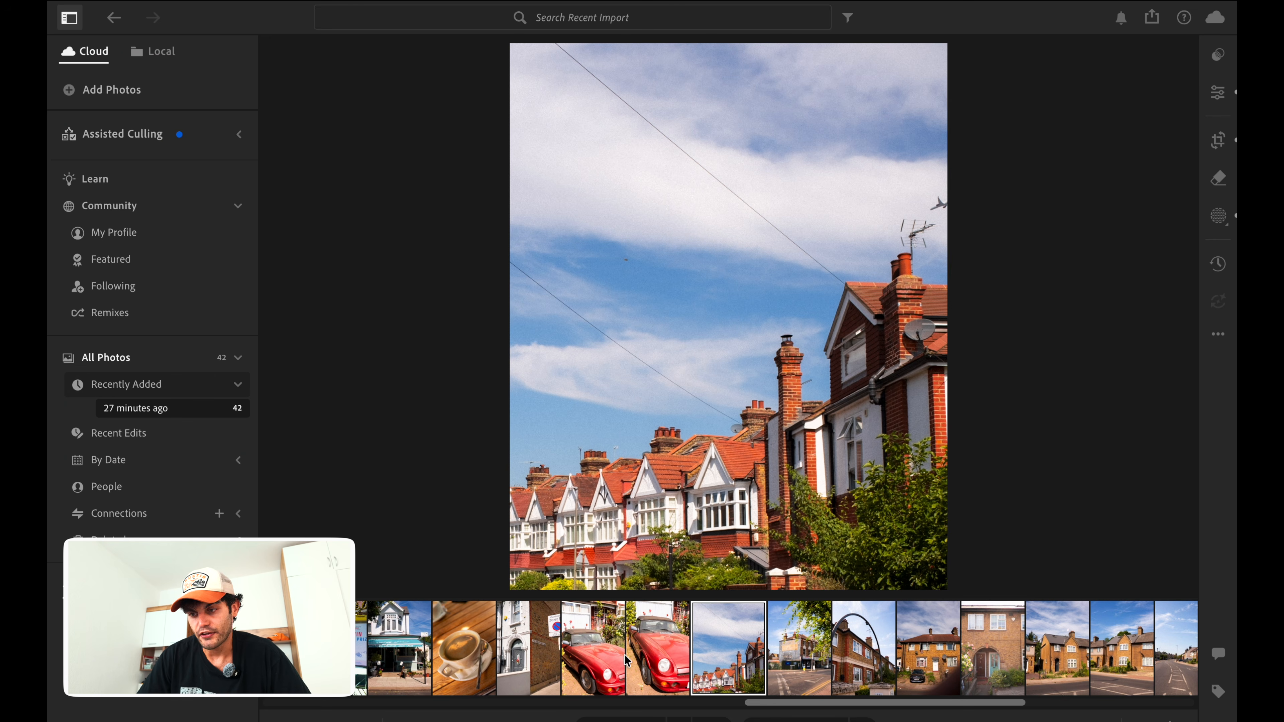
Step: Browse back and forth through the recently added photos in detail view, from the arched lamp post to the café tables
{"action": "left_click", "coordinate": [658, 653]}
{"action": "key", "text": "Right"}
{"action": "key", "text": "Right"}
{"action": "key", "text": "Right"}
{"action": "key", "text": "Right"}
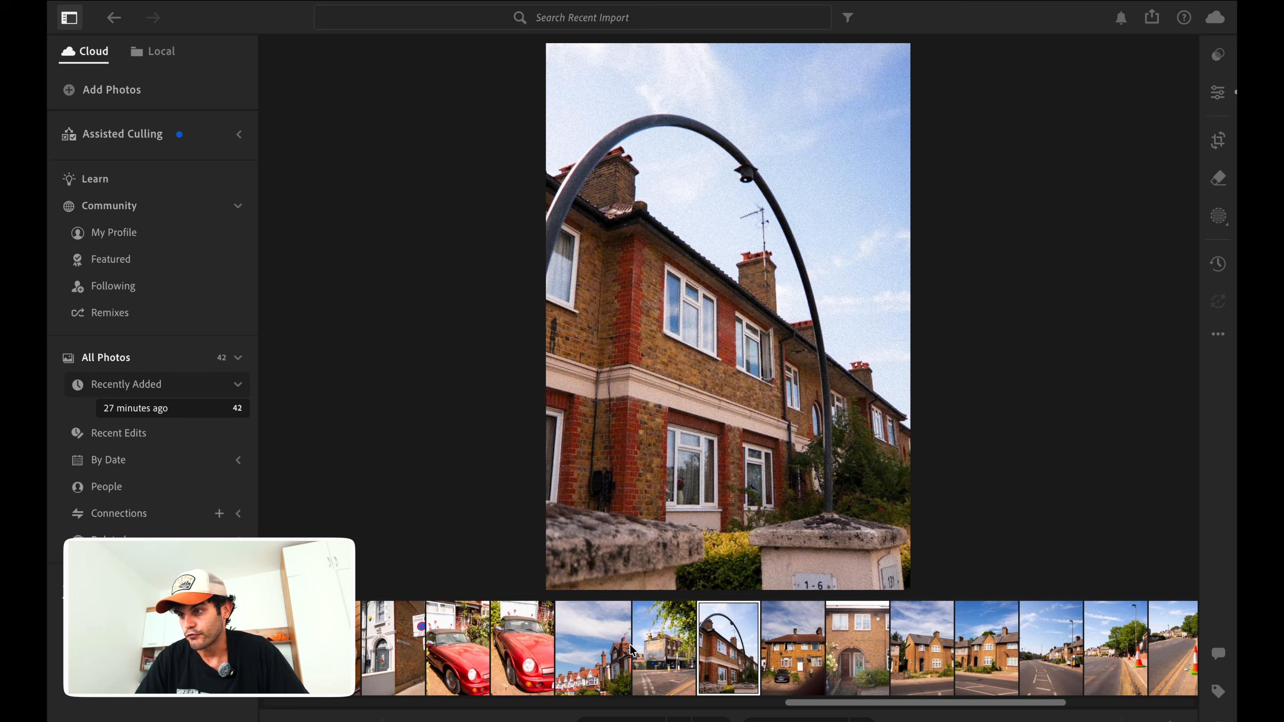
{"action": "key", "text": "Left"}
{"action": "key", "text": "Left"}
{"action": "key", "text": "Left"}
{"action": "key", "text": "Left"}
{"action": "key", "text": "Left"}
{"action": "key", "text": "Left"}
{"action": "key", "text": "Left"}
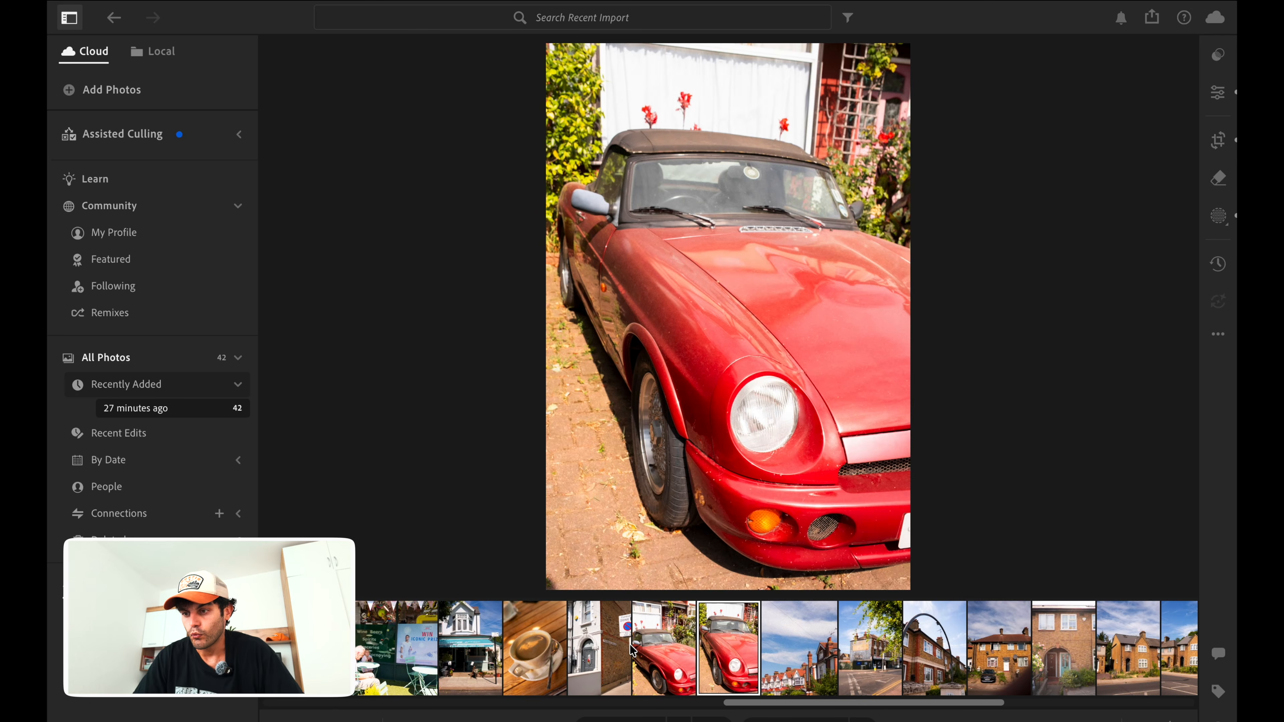
{"action": "key", "text": "Right"}
{"action": "key", "text": "Right"}
{"action": "key", "text": "Right"}
{"action": "key", "text": "Left"}
{"action": "key", "text": "Left"}
{"action": "key", "text": "Left"}
{"action": "key", "text": "Left"}
{"action": "key", "text": "Left"}
{"action": "key", "text": "Right"}
{"action": "key", "text": "Left"}
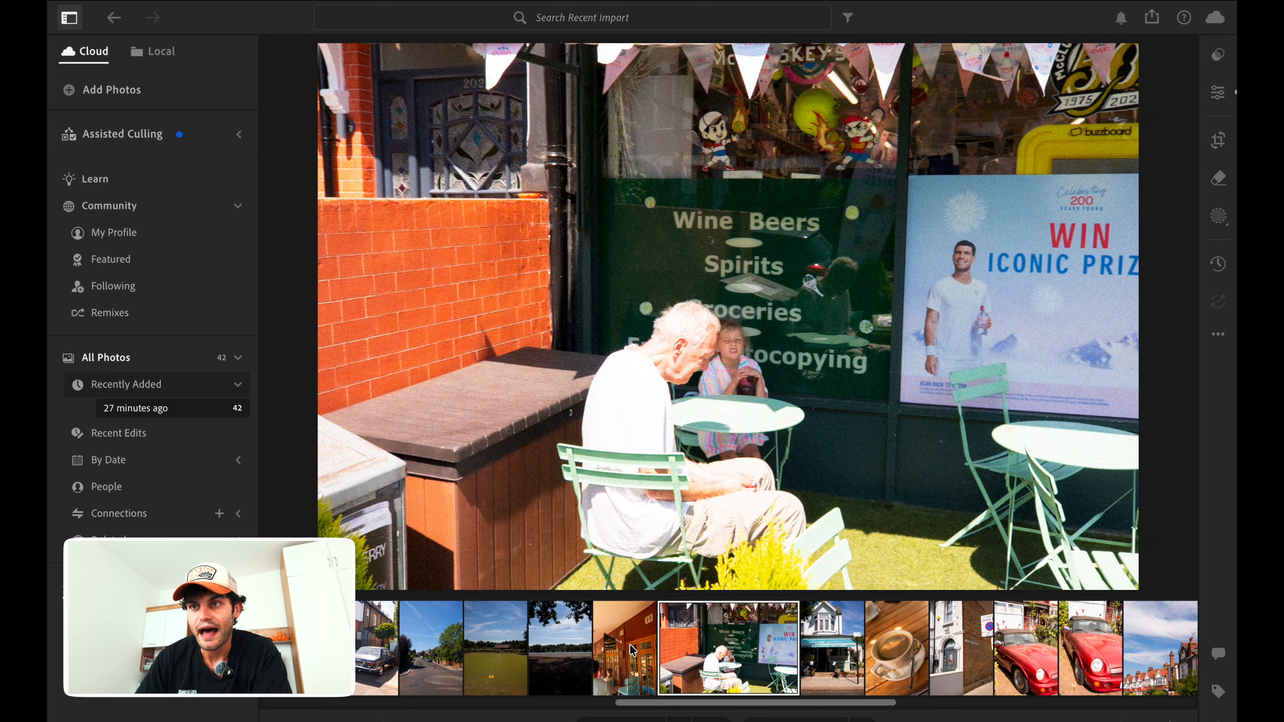
Step: Look at the Local photo storage view and return to the Cloud library
{"action": "left_click", "coordinate": [165, 52]}
{"action": "left_click", "coordinate": [847, 562]}
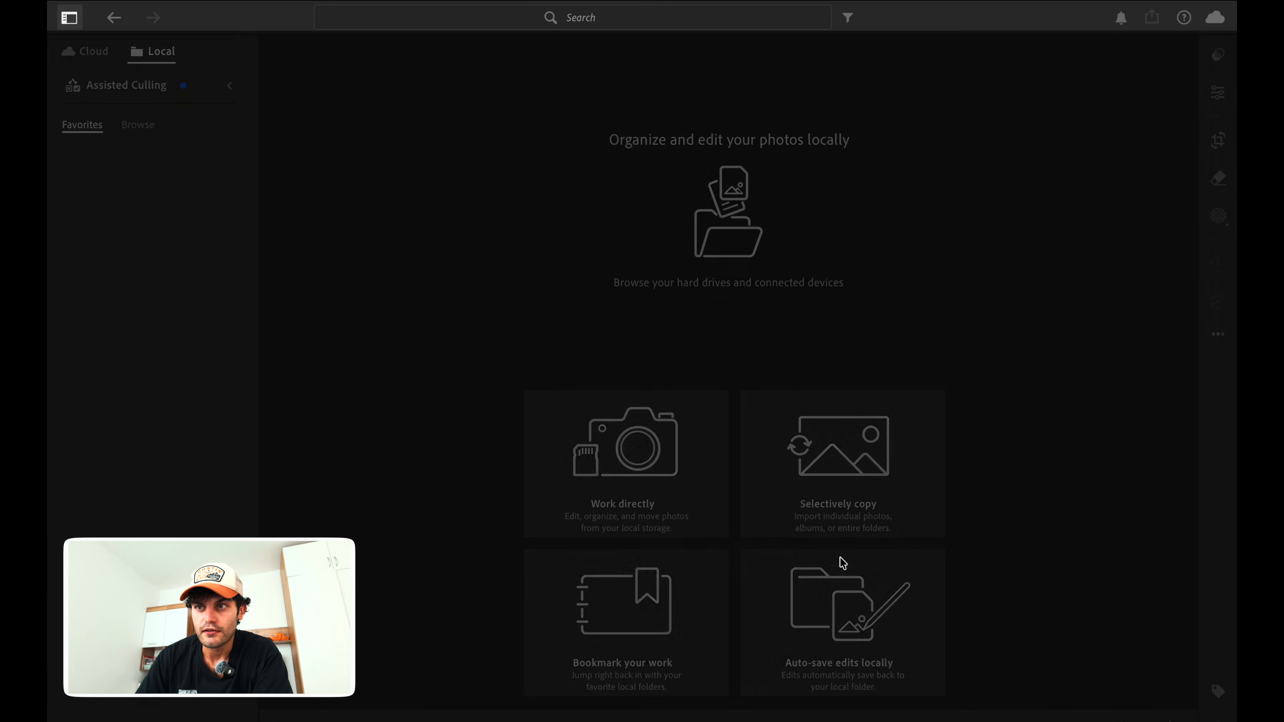
{"action": "left_click", "coordinate": [103, 54]}
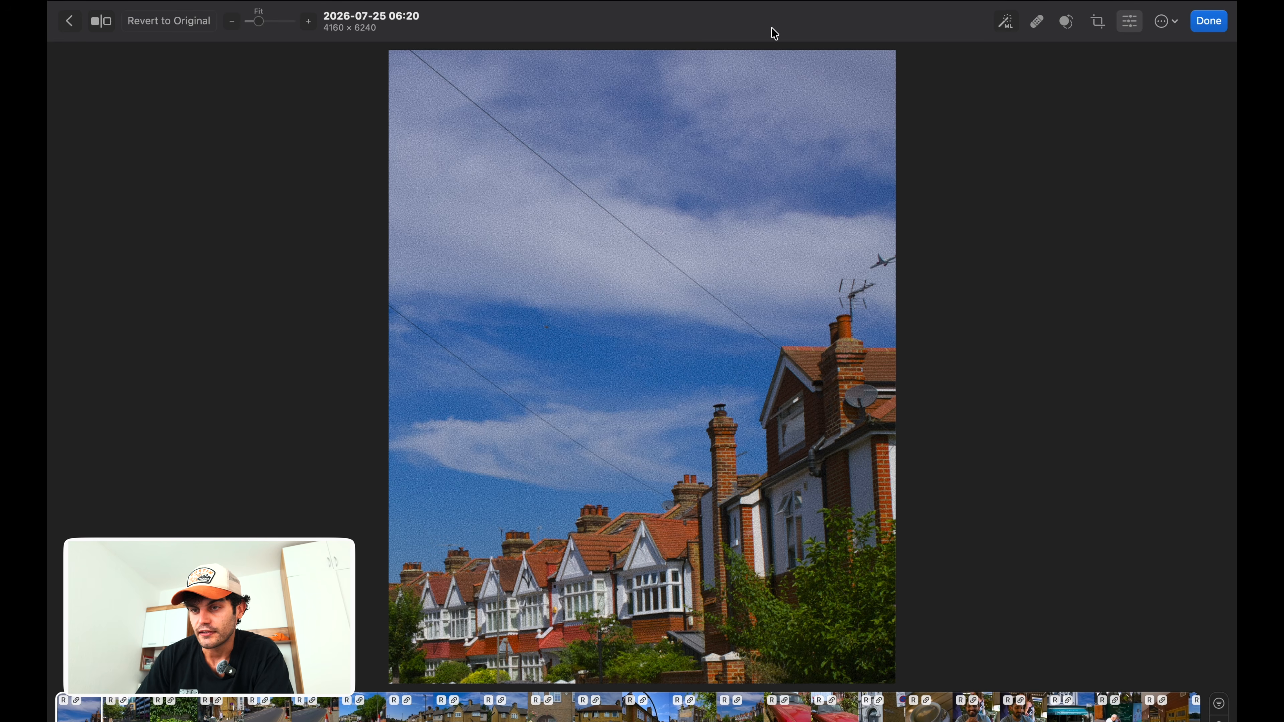
Step: Switch to Photomator, finish editing the houses photo, and examine the Albums and Shared Albums collections in the library
{"action": "left_click", "coordinate": [1224, 25]}
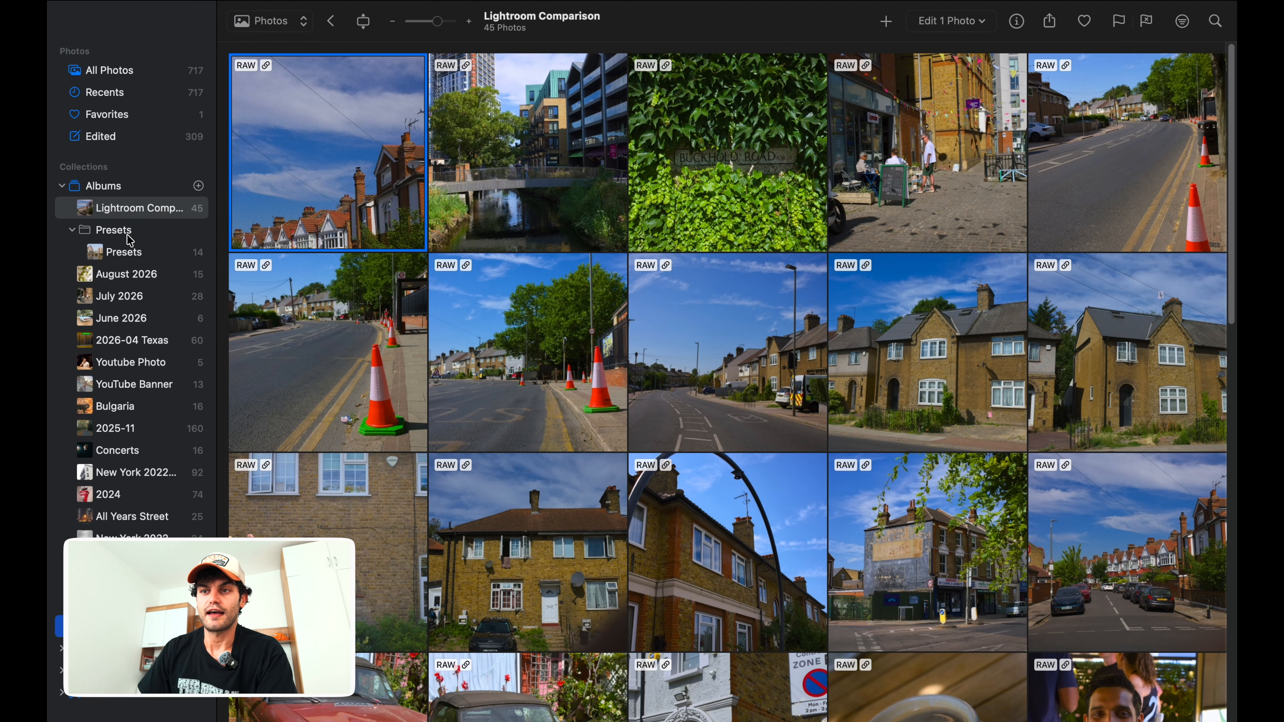
{"action": "left_click", "coordinate": [61, 194]}
{"action": "left_click", "coordinate": [62, 192]}
{"action": "left_click", "coordinate": [63, 209]}
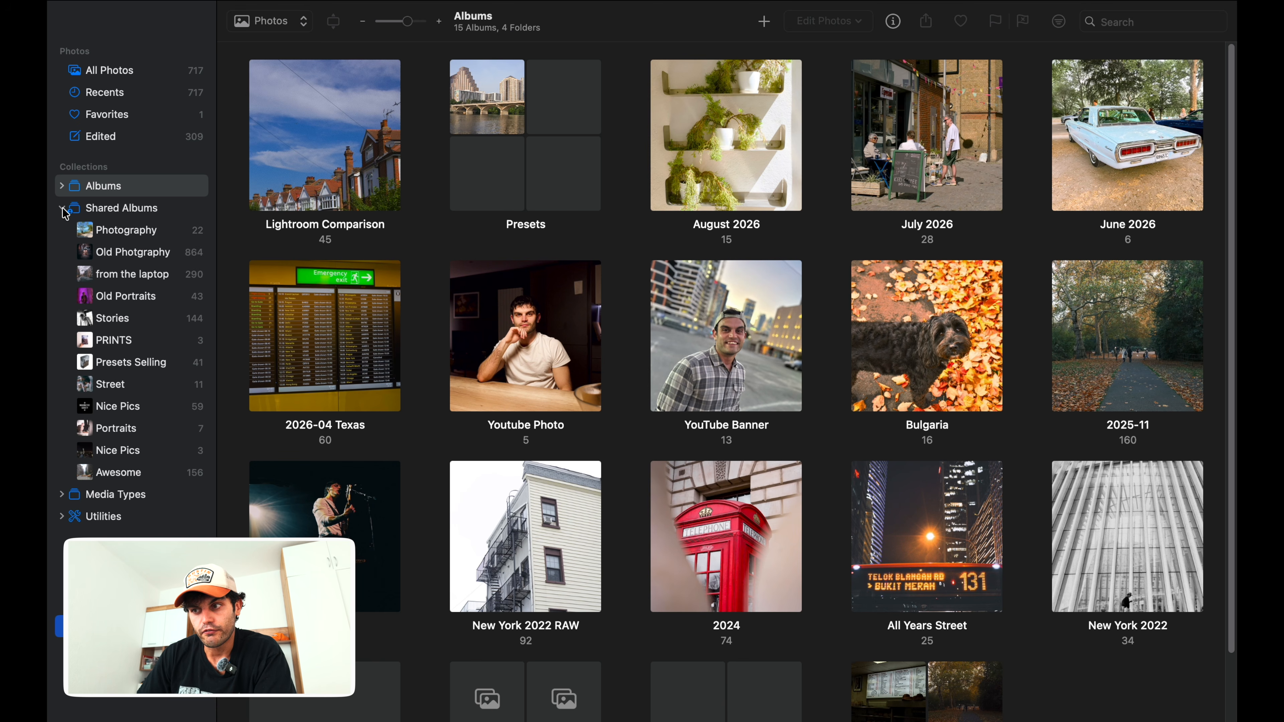
{"action": "left_click", "coordinate": [63, 208]}
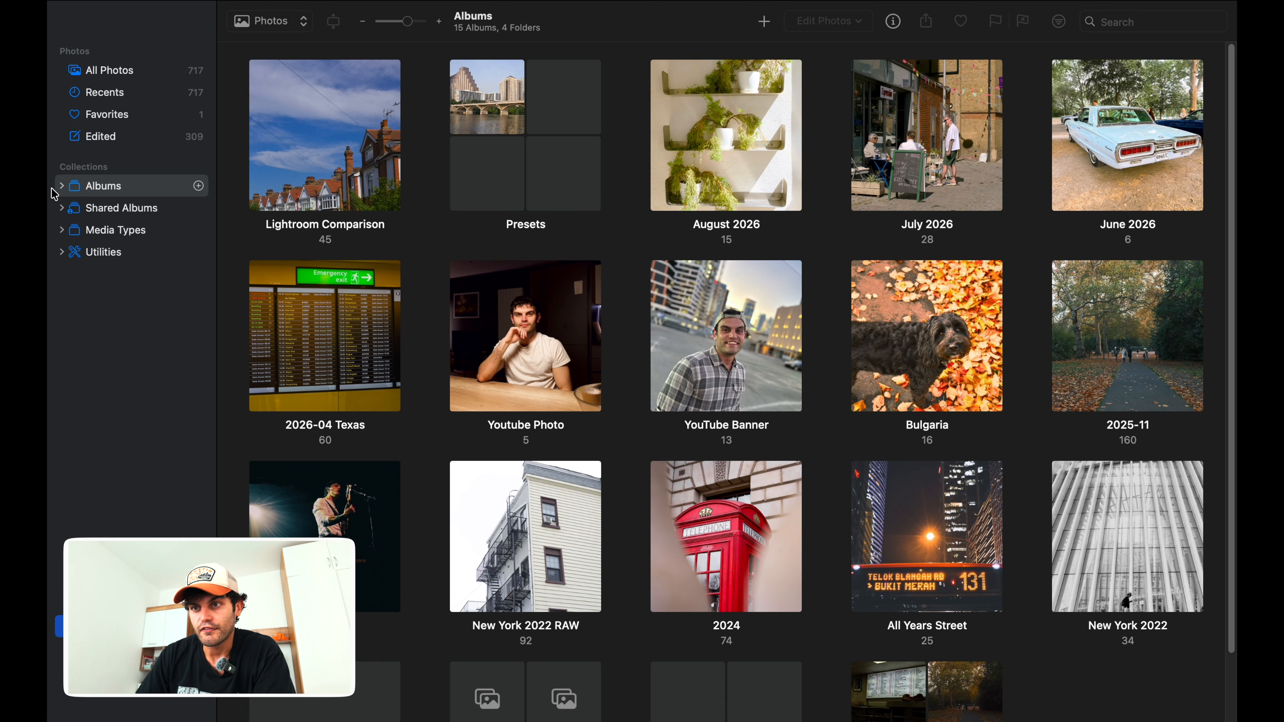
{"action": "left_click", "coordinate": [62, 193]}
{"action": "left_click", "coordinate": [62, 193]}
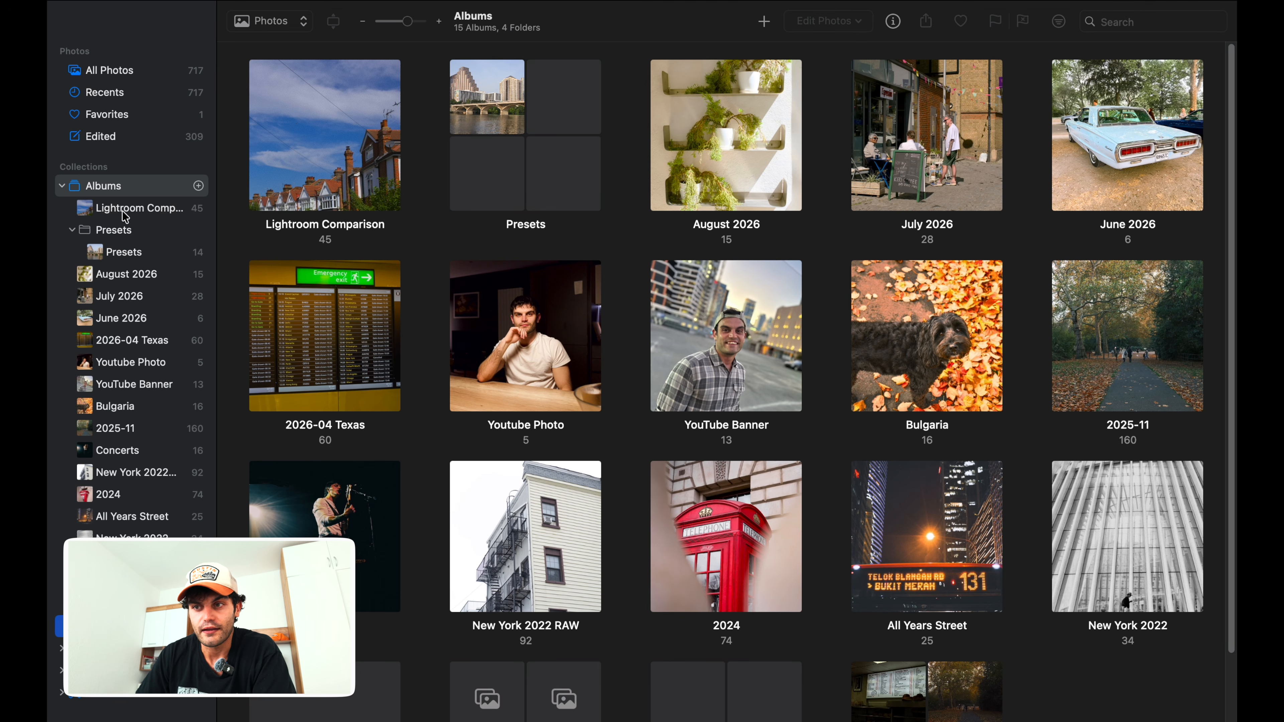
Step: Look through the Lightroom Comparison, July 2026, 2026-04 Texas and August 2026 albums to examine how the photos are organized
{"action": "left_click", "coordinate": [148, 216]}
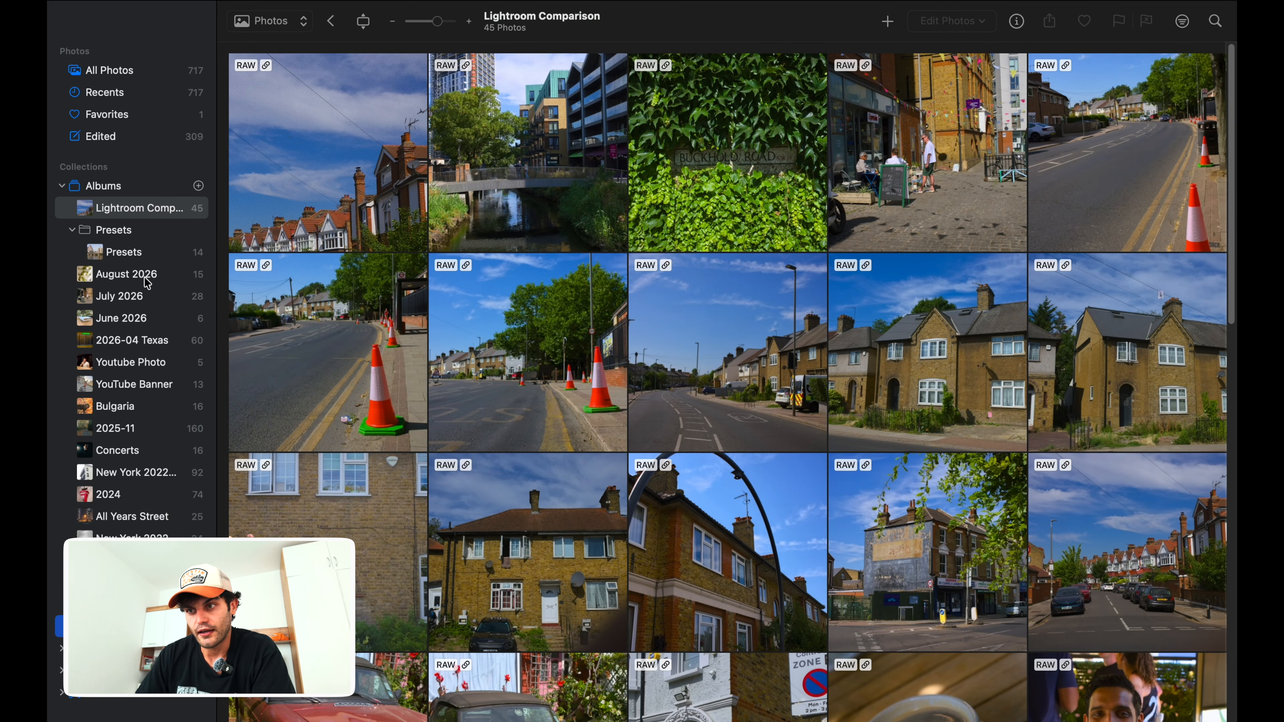
{"action": "left_click", "coordinate": [146, 284]}
{"action": "left_click", "coordinate": [154, 300]}
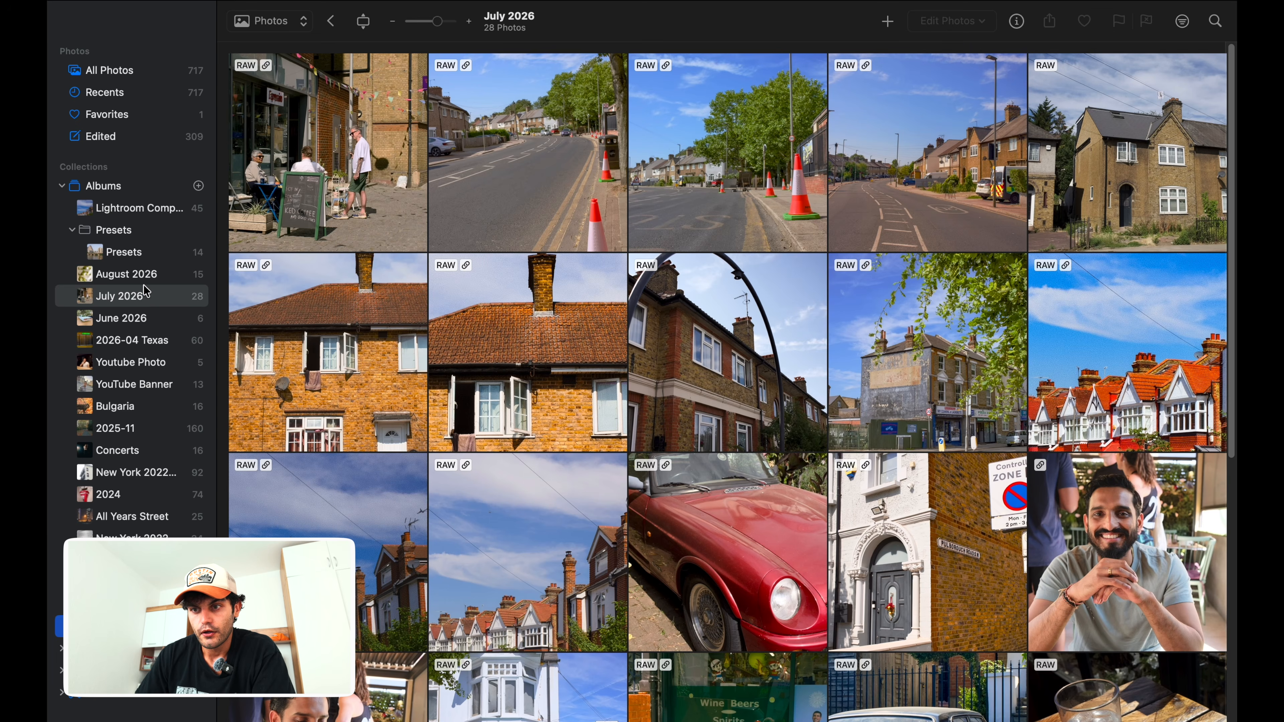
{"action": "left_click", "coordinate": [144, 212]}
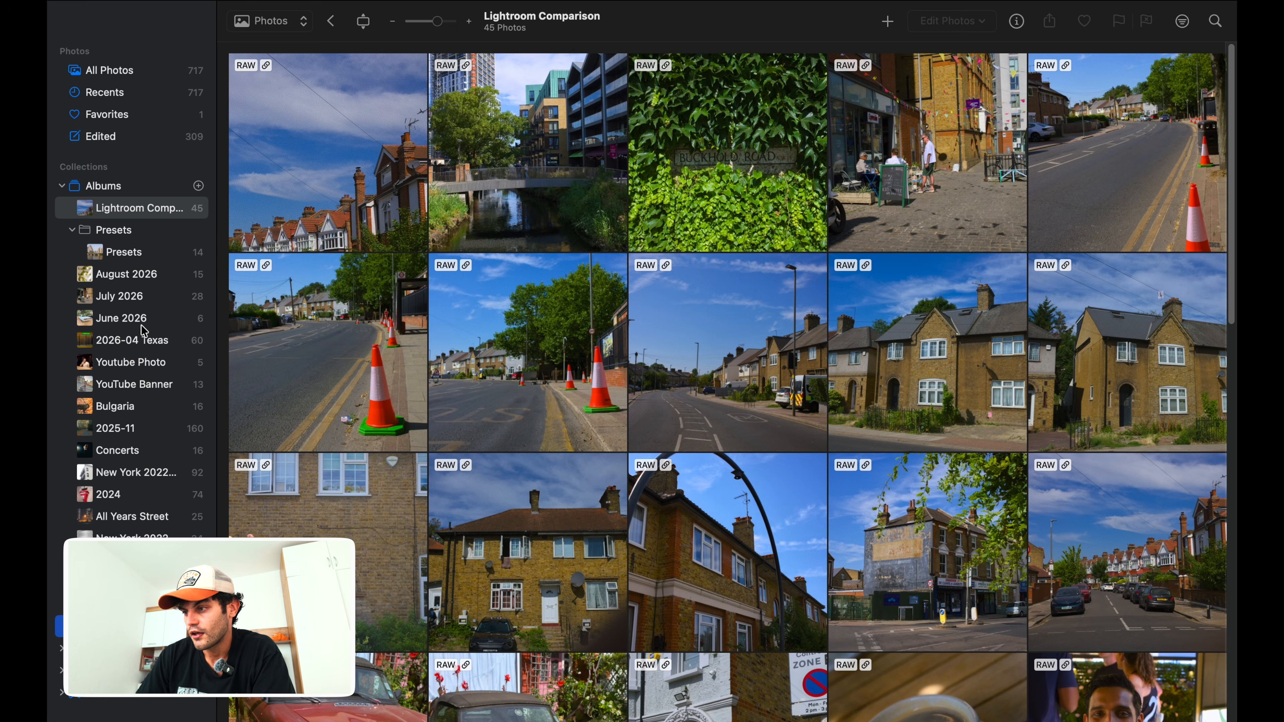
{"action": "left_click", "coordinate": [152, 348]}
{"action": "scroll", "coordinate": [562, 380], "scroll_direction": "down", "scroll_amount": 10}
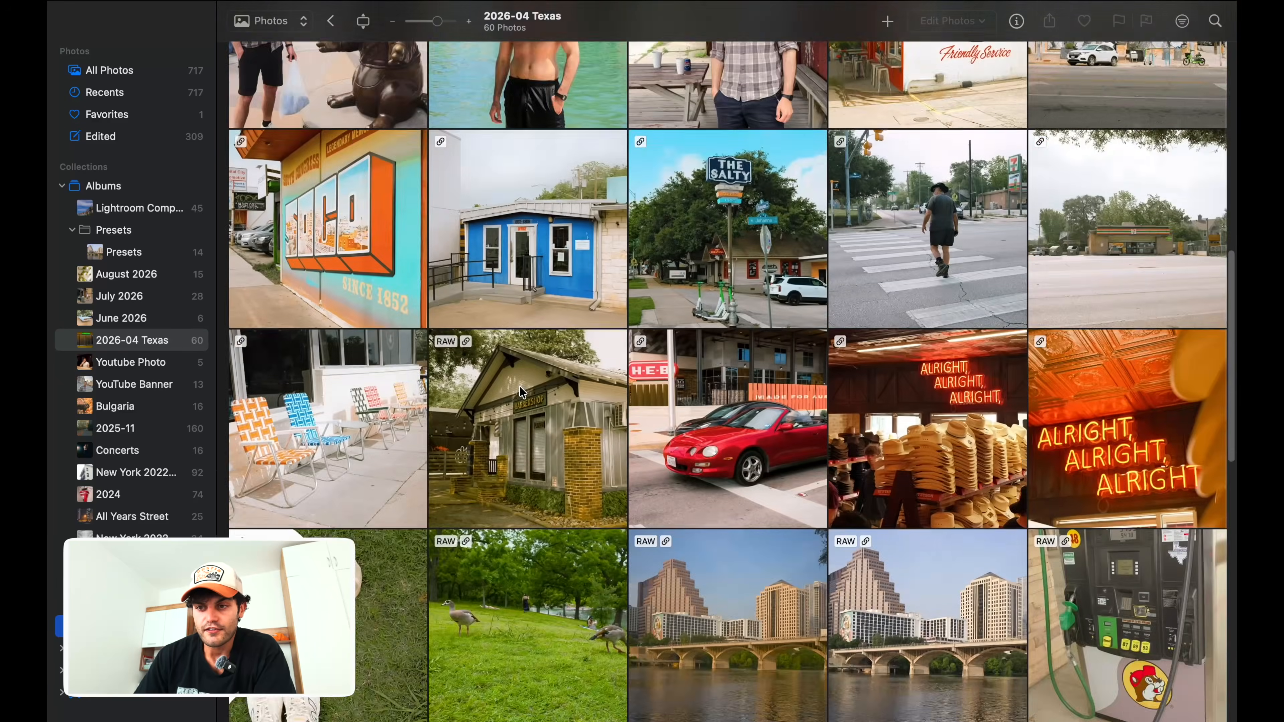
{"action": "scroll", "coordinate": [515, 391], "scroll_direction": "up", "scroll_amount": 6}
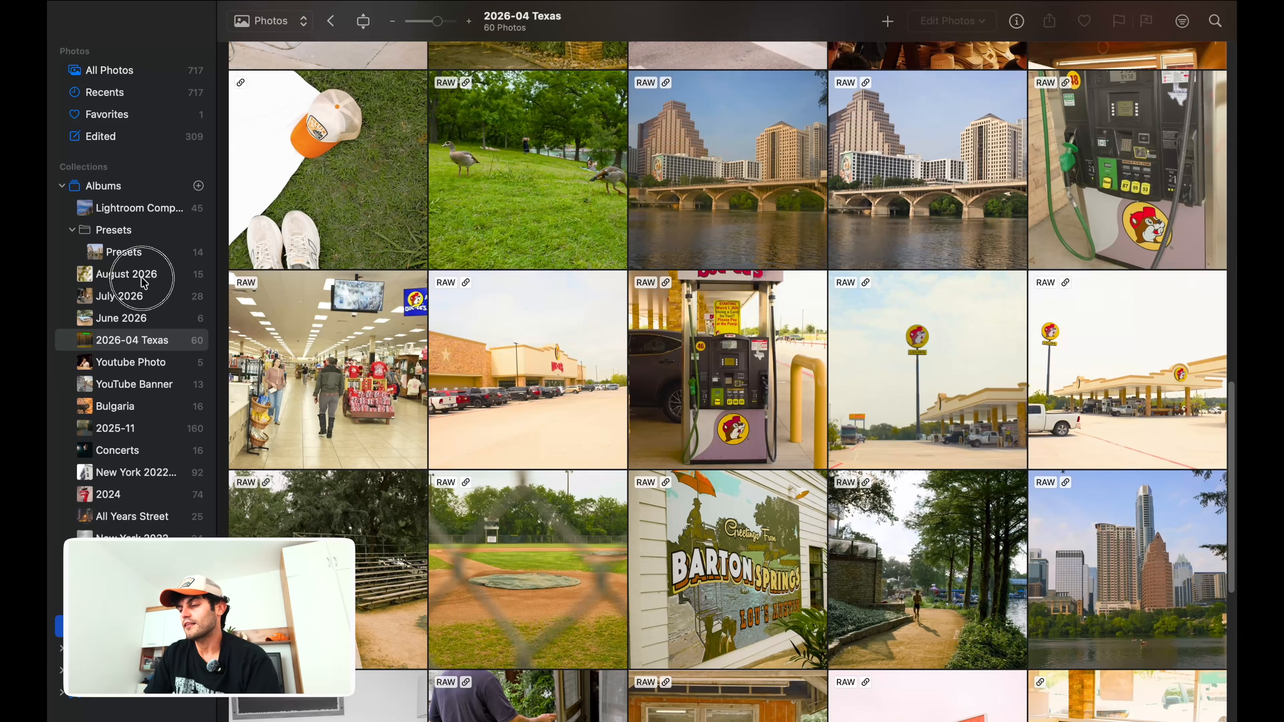
{"action": "left_click", "coordinate": [144, 281]}
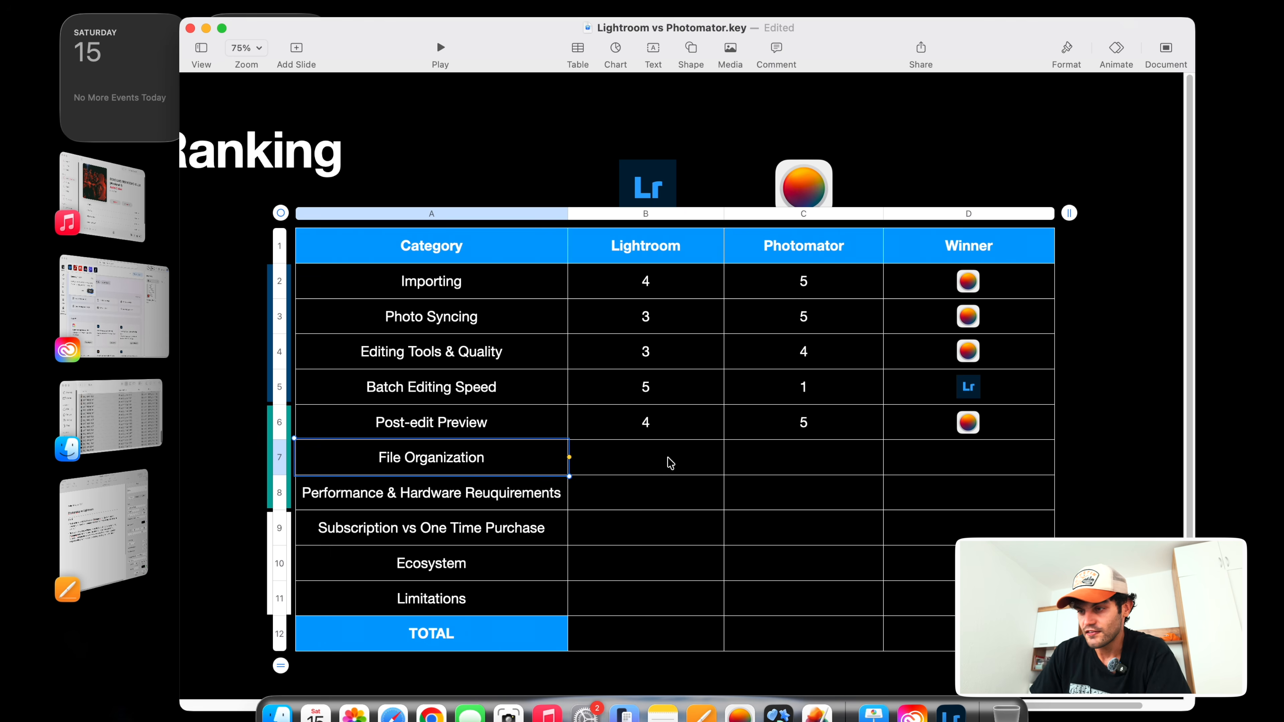
Step: Score the File Organization row 2 for Lightroom and 4 for Photomator
{"action": "left_click", "coordinate": [670, 461]}
{"action": "left_click", "coordinate": [780, 463]}
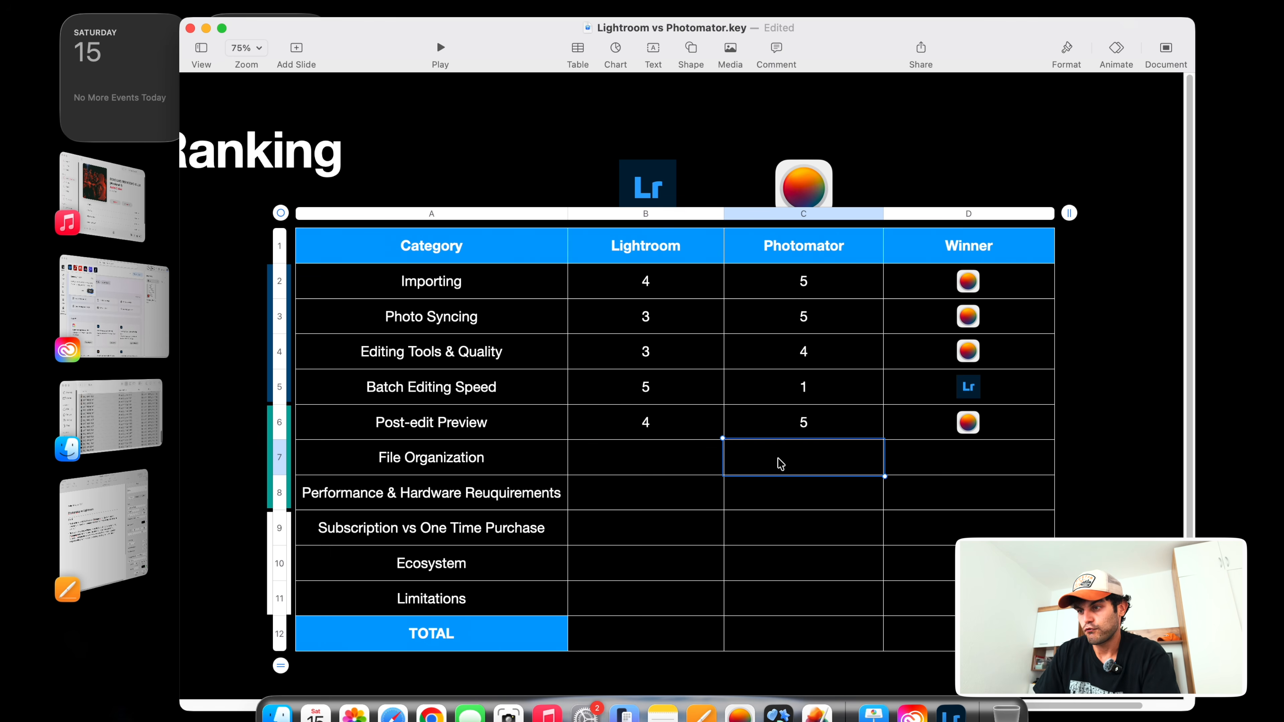
{"action": "left_click", "coordinate": [674, 466]}
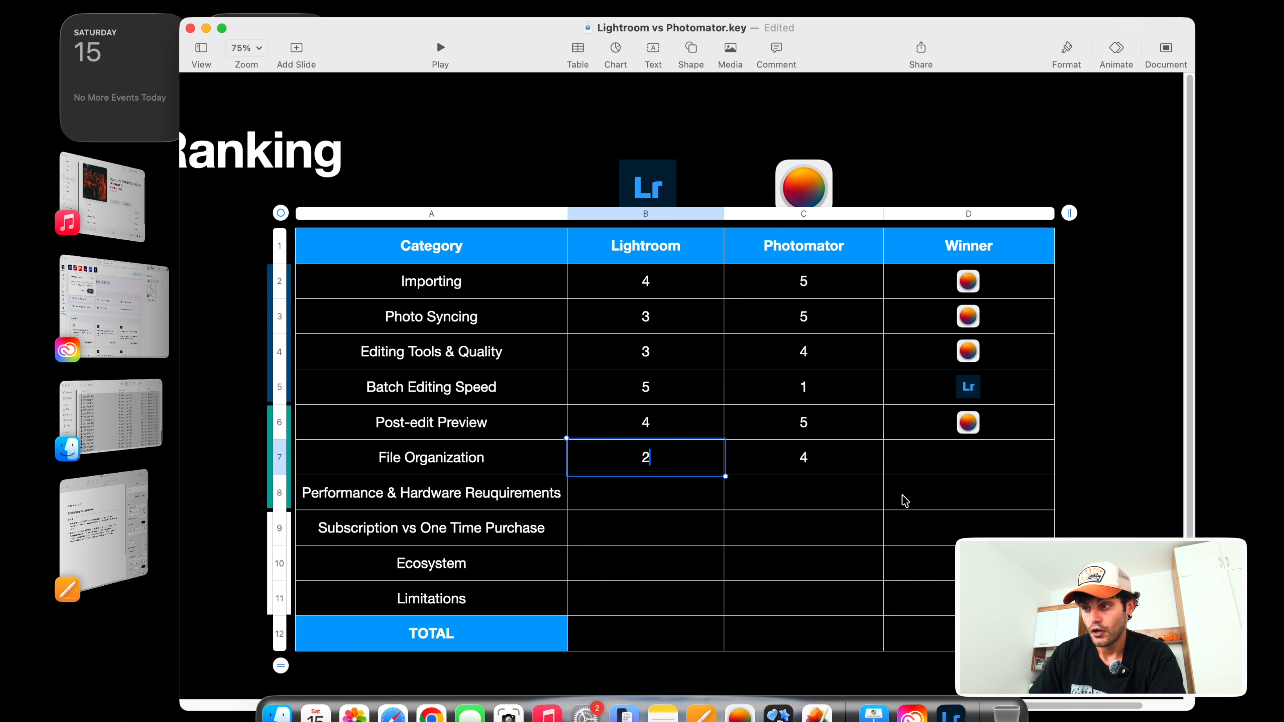
{"action": "left_click", "coordinate": [826, 463]}
Step: Place a copy of the Photomator icon in the Winner cell of the File Organization row
{"action": "left_click", "coordinate": [976, 426]}
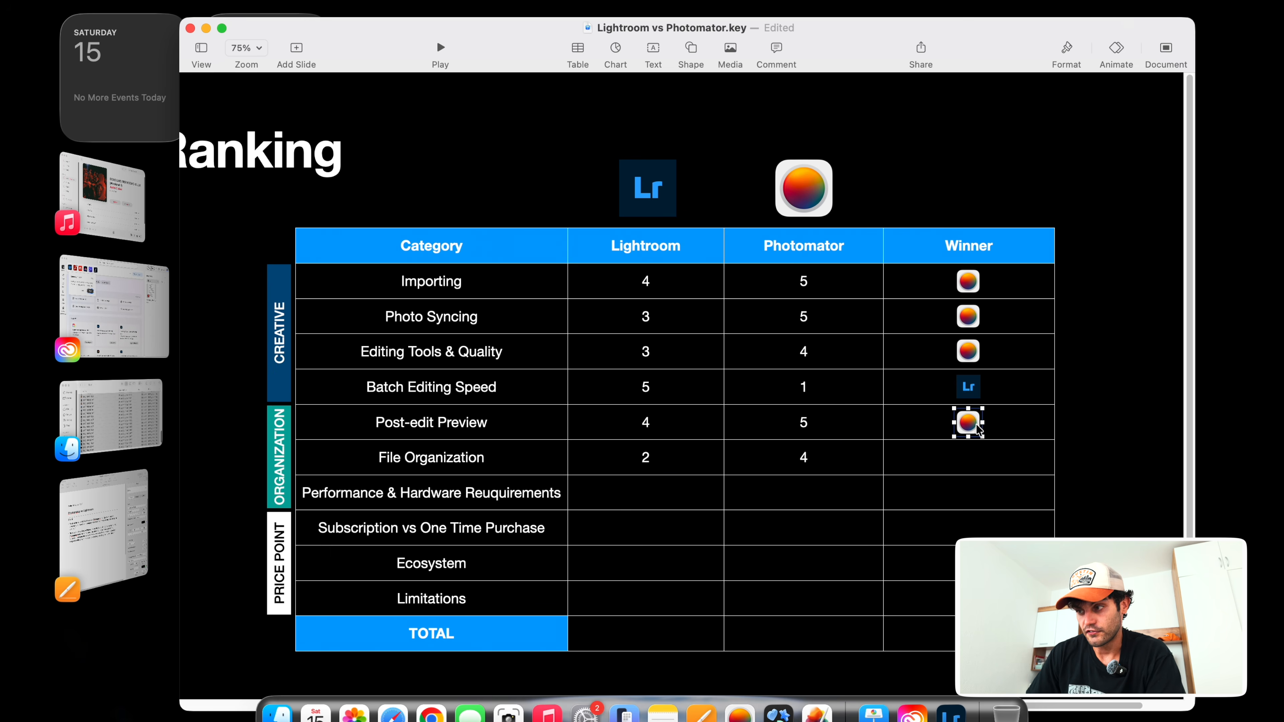
{"action": "left_click_drag", "start_coordinate": [968, 432], "coordinate": [968, 464]}
{"action": "left_click", "coordinate": [403, 500]}
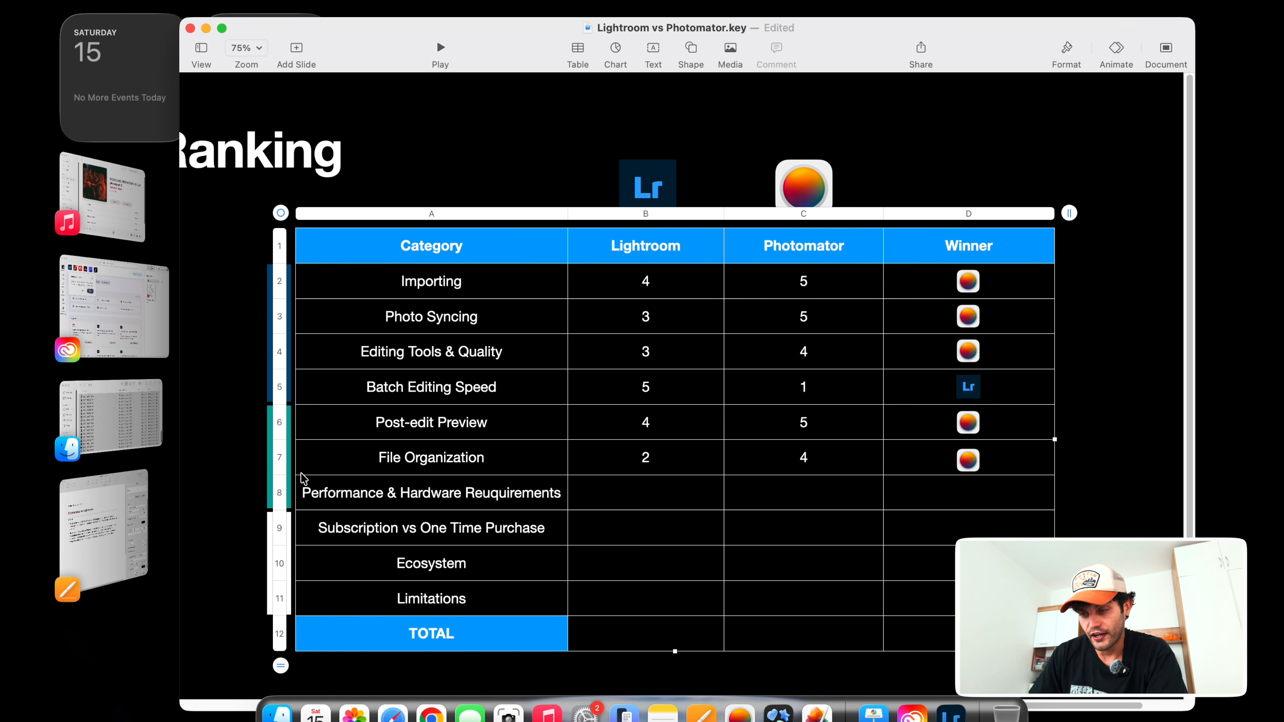
{"action": "left_click", "coordinate": [221, 484]}
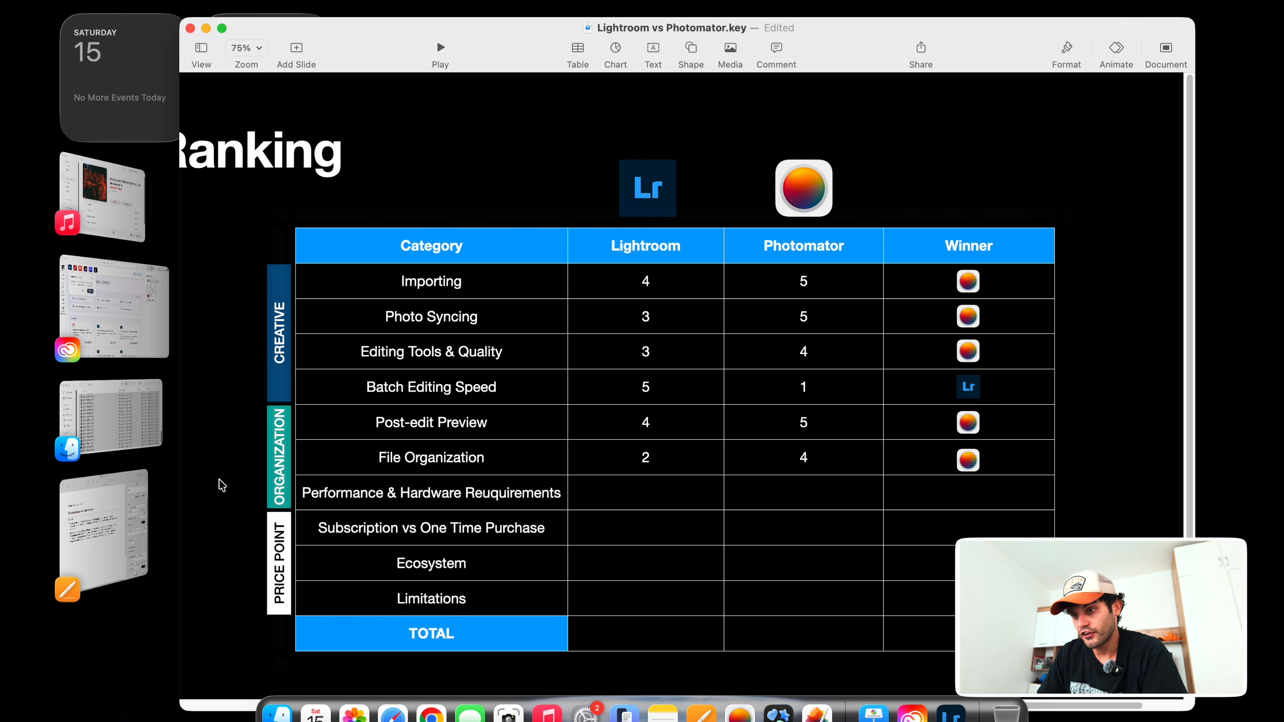
Step: Switch to Chrome and search Google in a new tab for "performance and hardware requirements lightroom adobe"
{"action": "left_click", "coordinate": [431, 495]}
{"action": "left_click", "coordinate": [430, 493]}
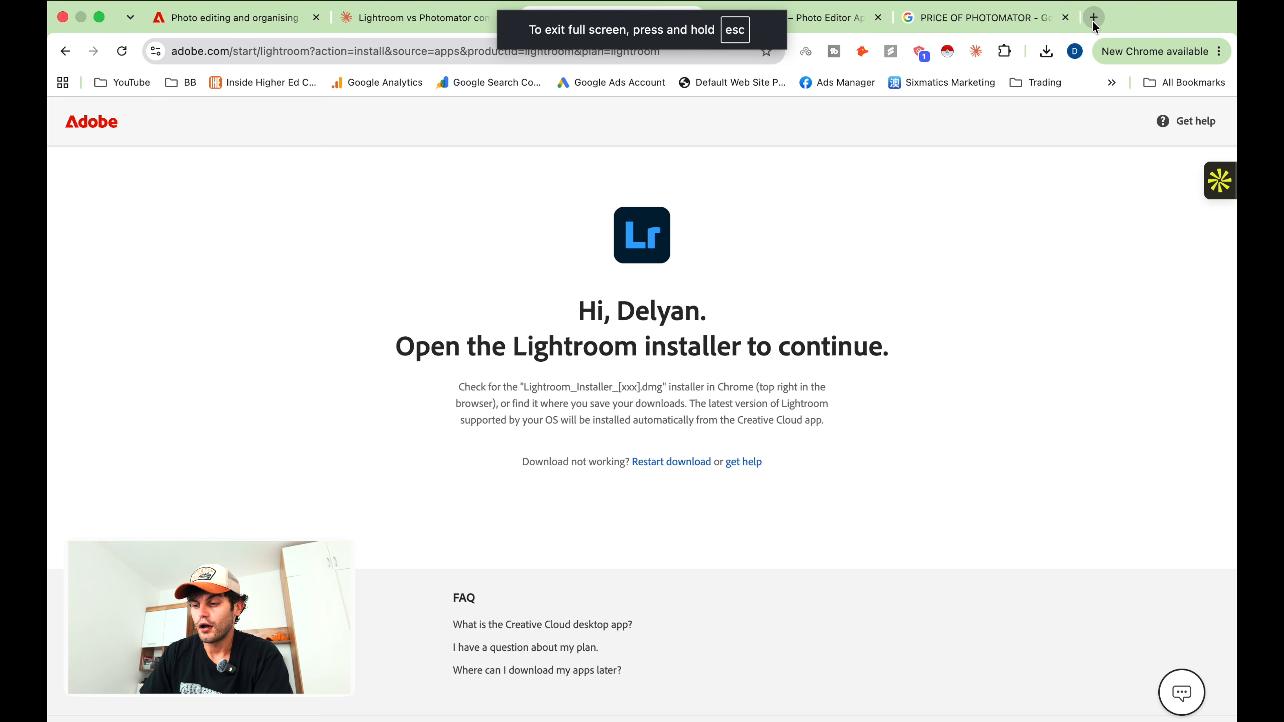
{"action": "key", "text": "super+t"}
{"action": "type", "text": "performan"}
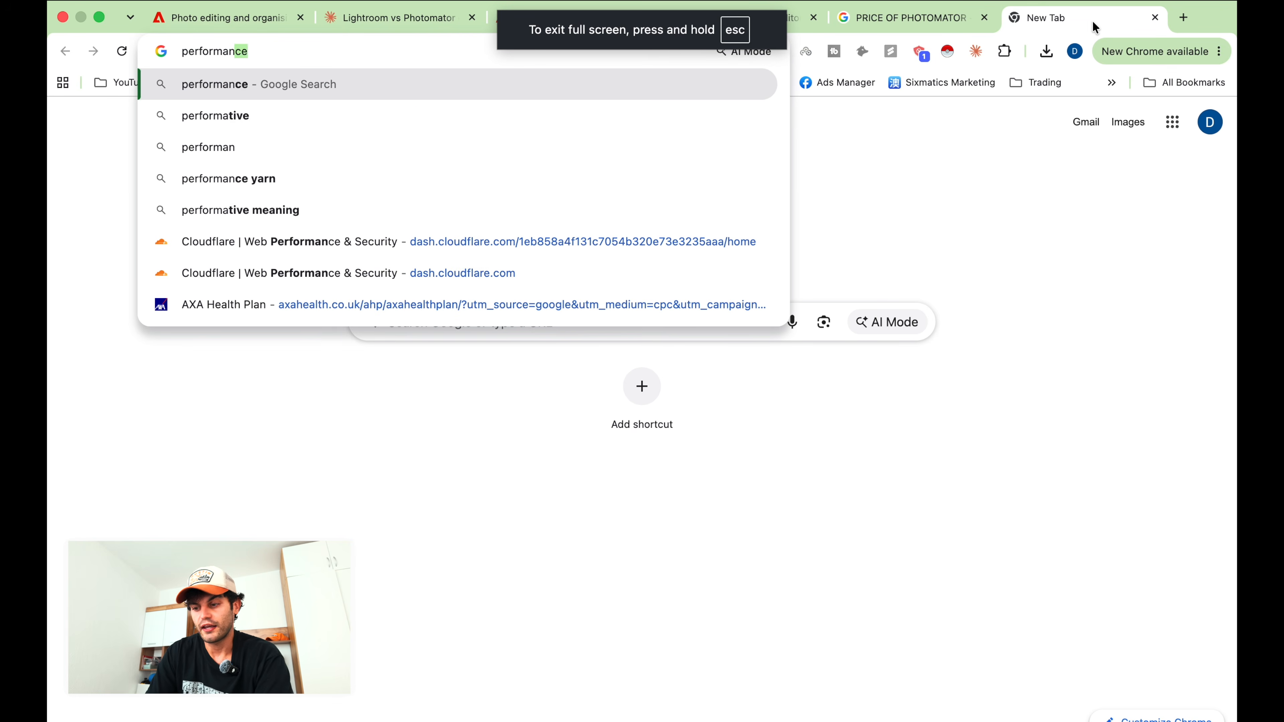
{"action": "type", "text": "ce and hardwa"}
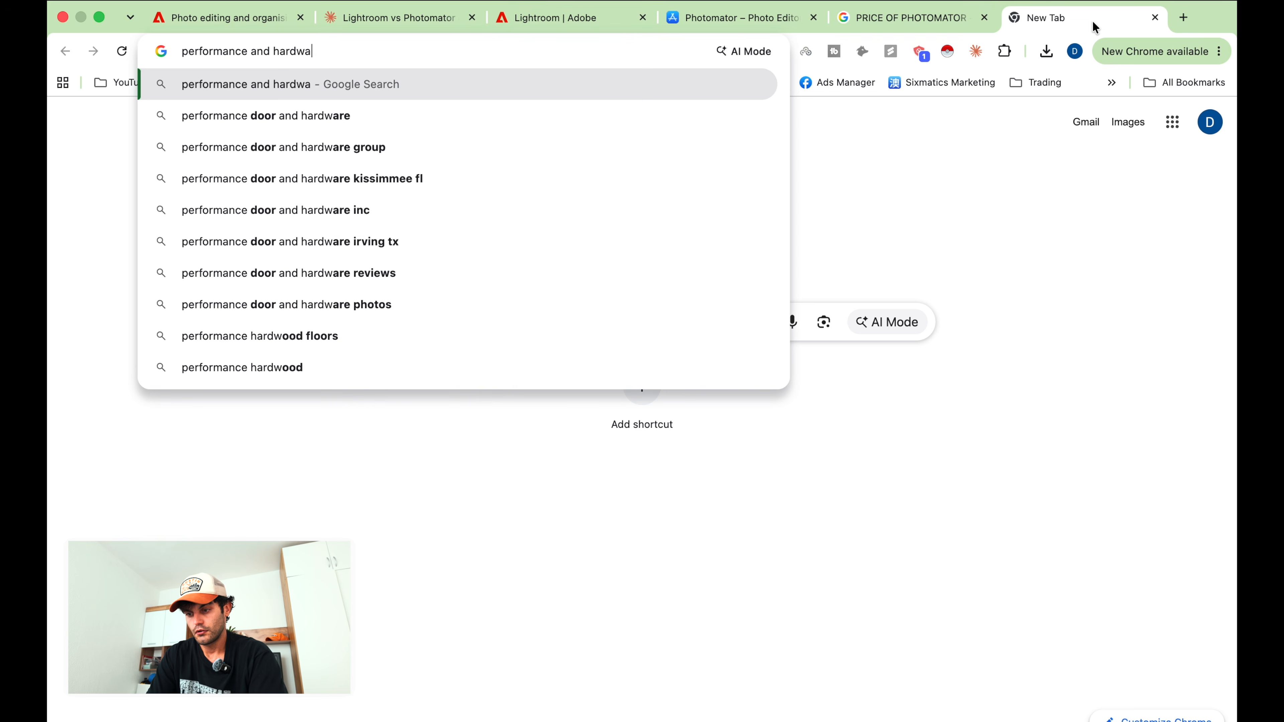
{"action": "type", "text": "re requirements lightroom adobe"}
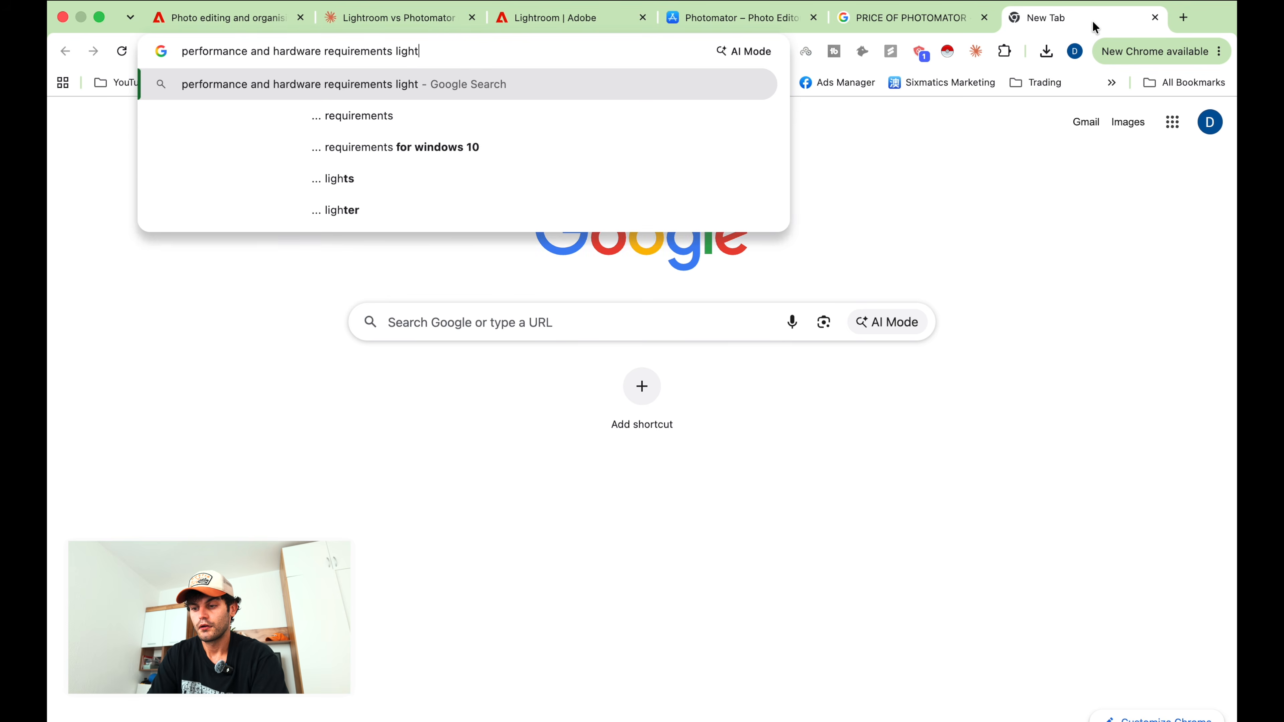
{"action": "key", "text": "Return"}
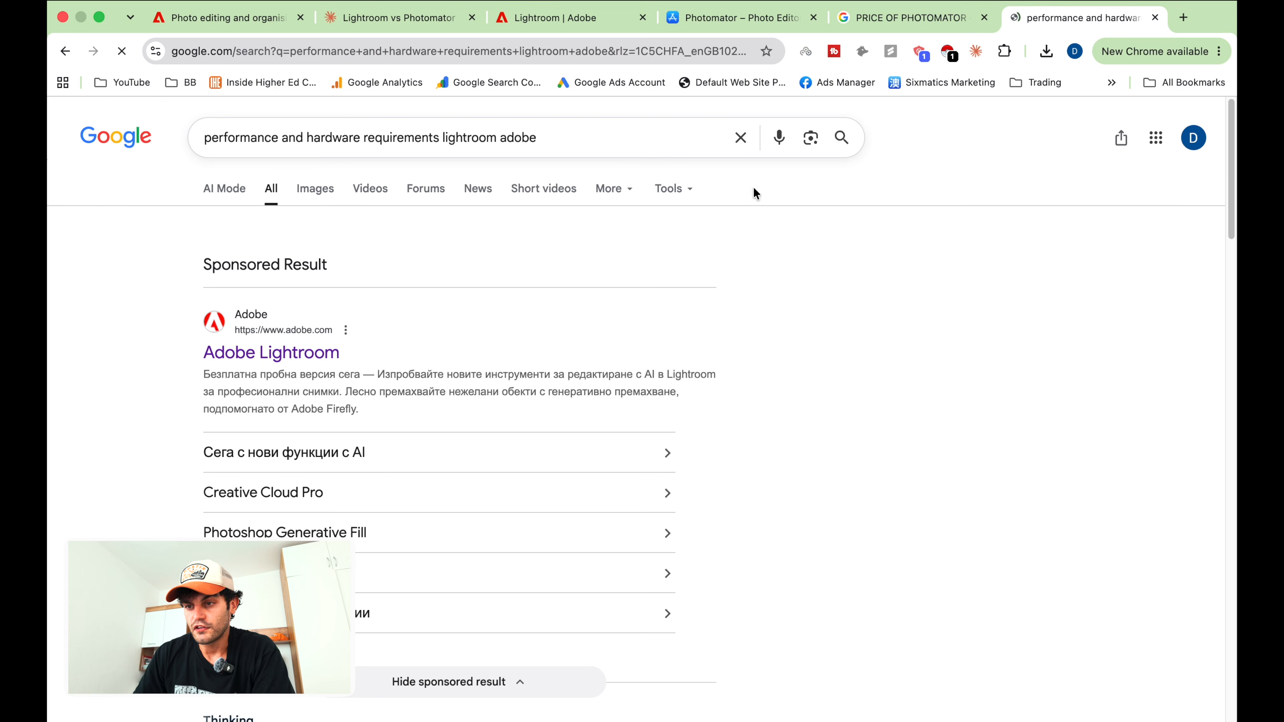
Step: Read Lightroom's processor, RAM, disk space and GPU requirements in the AI Overview, highlighting the specifications
{"action": "scroll", "coordinate": [524, 381], "scroll_direction": "down", "scroll_amount": 5}
{"action": "scroll", "coordinate": [520, 416], "scroll_direction": "down", "scroll_amount": 4}
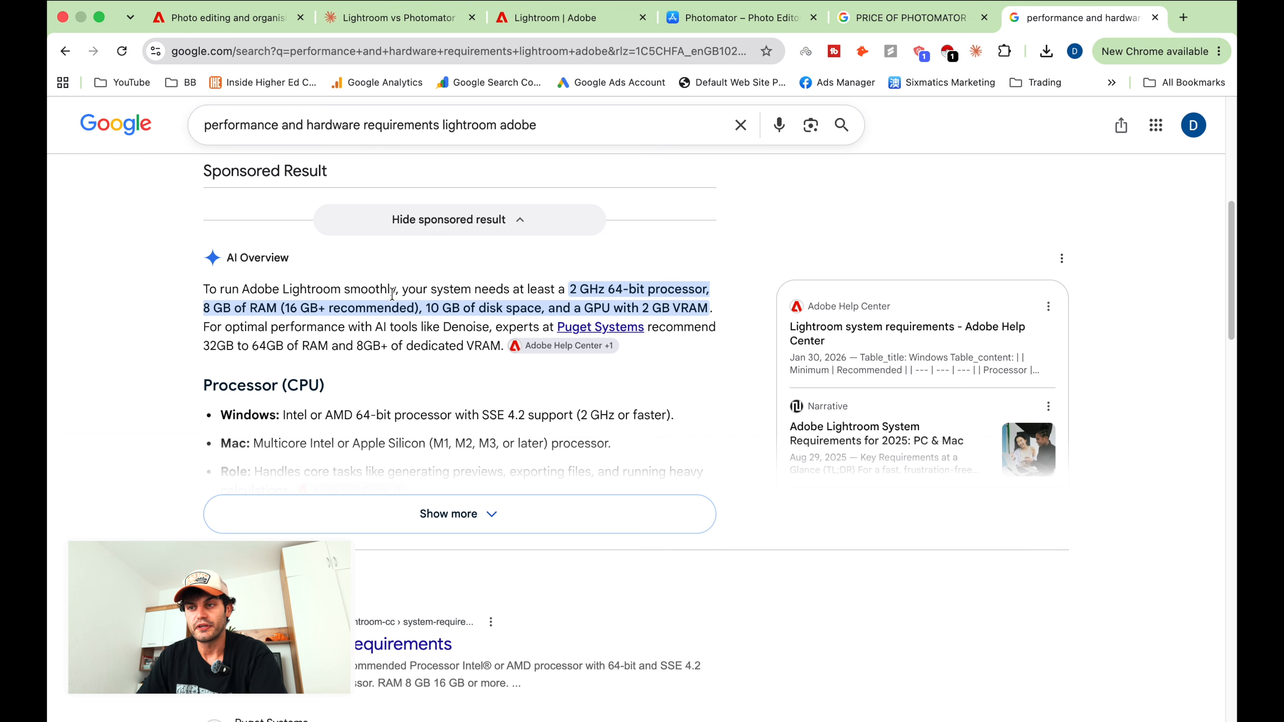
{"action": "left_click_drag", "start_coordinate": [576, 288], "coordinate": [425, 307]}
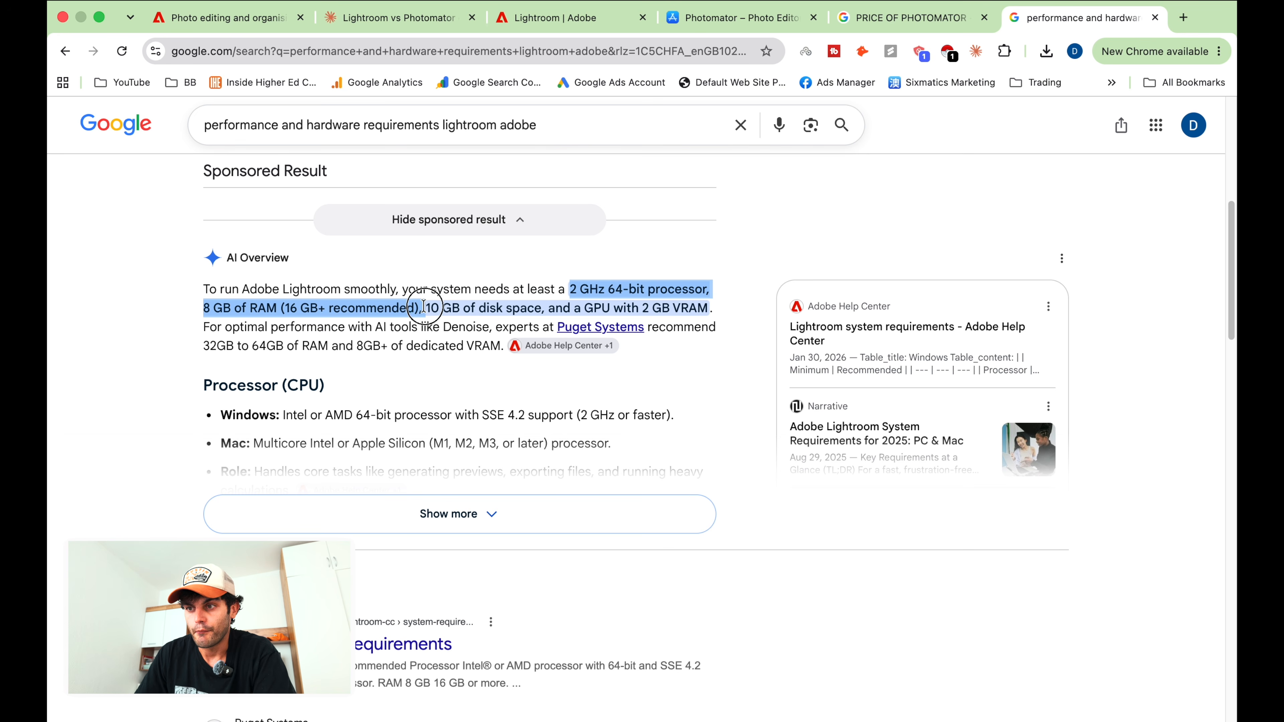
{"action": "left_click_drag", "start_coordinate": [422, 307], "coordinate": [715, 316]}
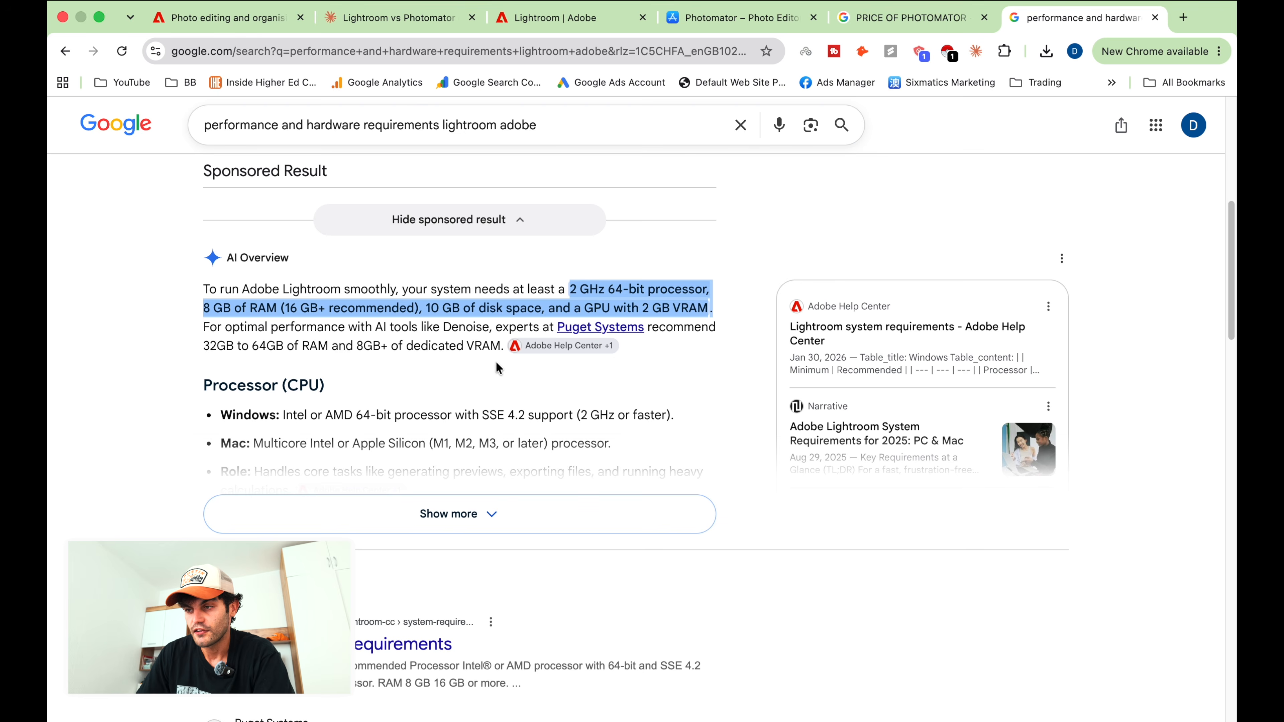
Step: Search Google for "how fast my computer needs to be to run photomator"
{"action": "type", "text": "how fast my "}
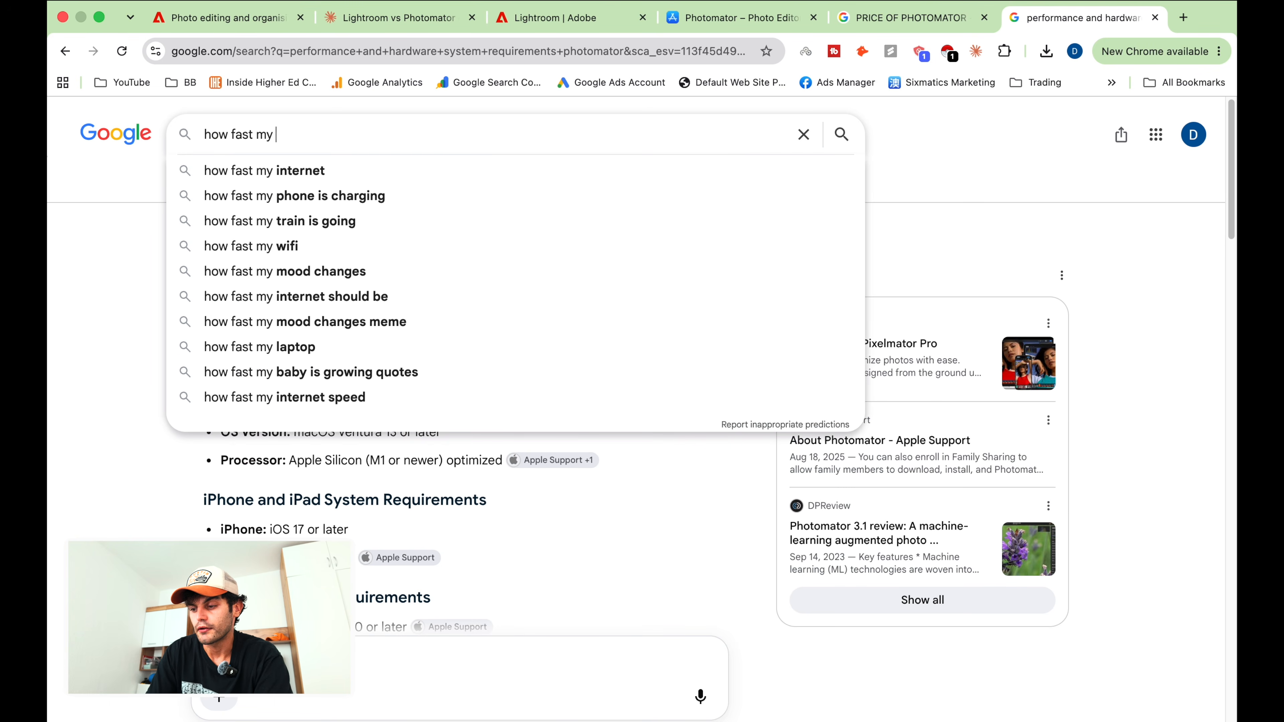
{"action": "type", "text": "computer needs to be to run photomator"}
{"action": "key", "text": "Return"}
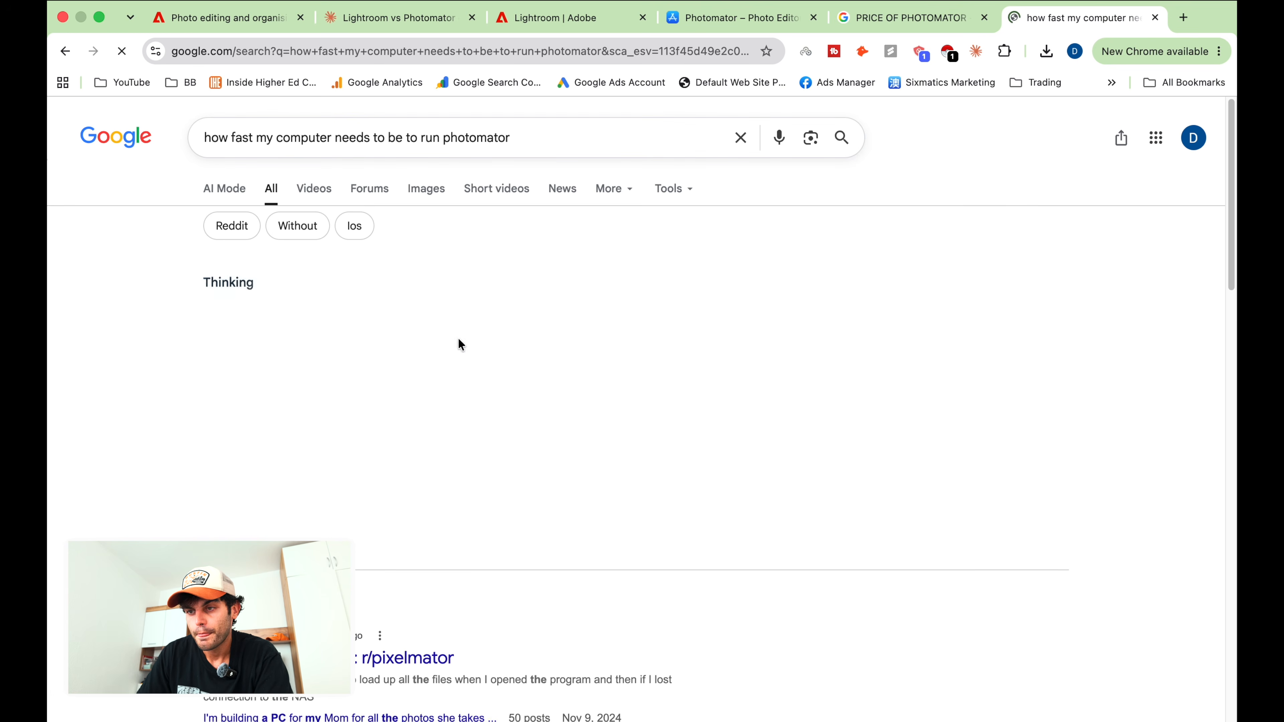
Step: Expand the AI Overview and examine Photomator's system requirements and its RAM and storage tips
{"action": "left_click", "coordinate": [546, 542]}
{"action": "scroll", "coordinate": [489, 465], "scroll_direction": "down", "scroll_amount": 5}
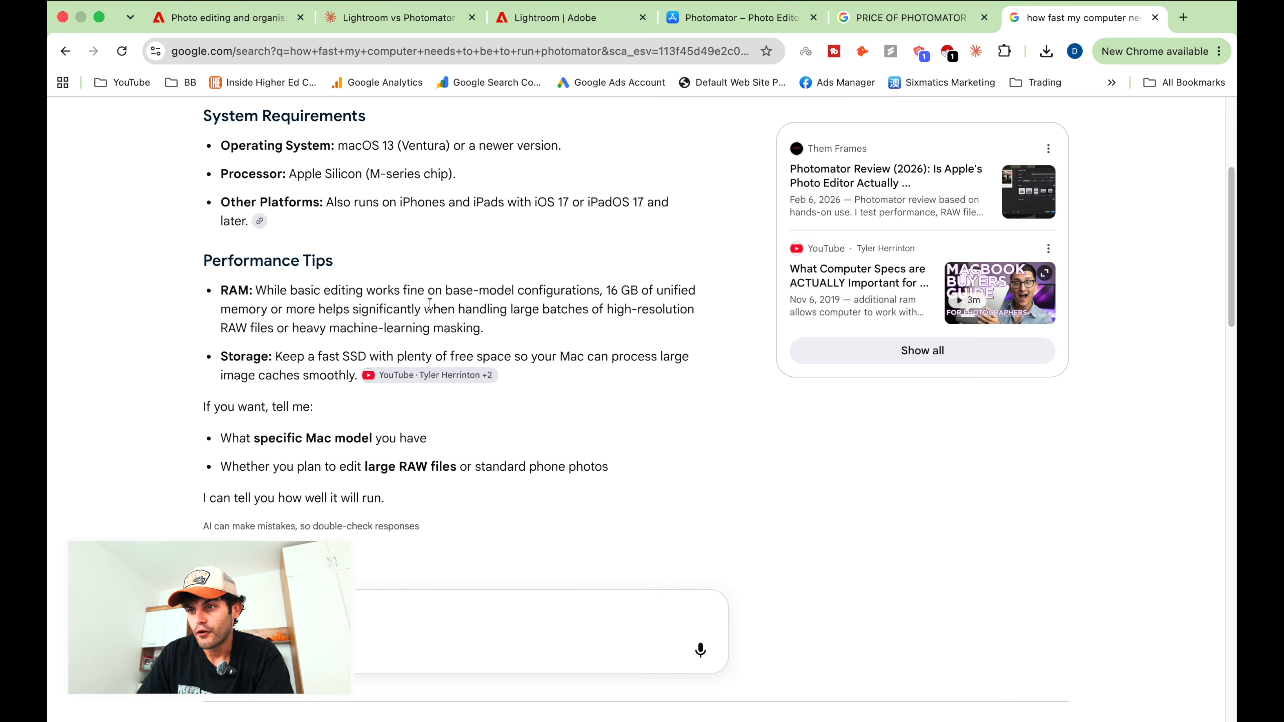
{"action": "left_click_drag", "start_coordinate": [603, 290], "coordinate": [647, 286]}
{"action": "left_click", "coordinate": [587, 338]}
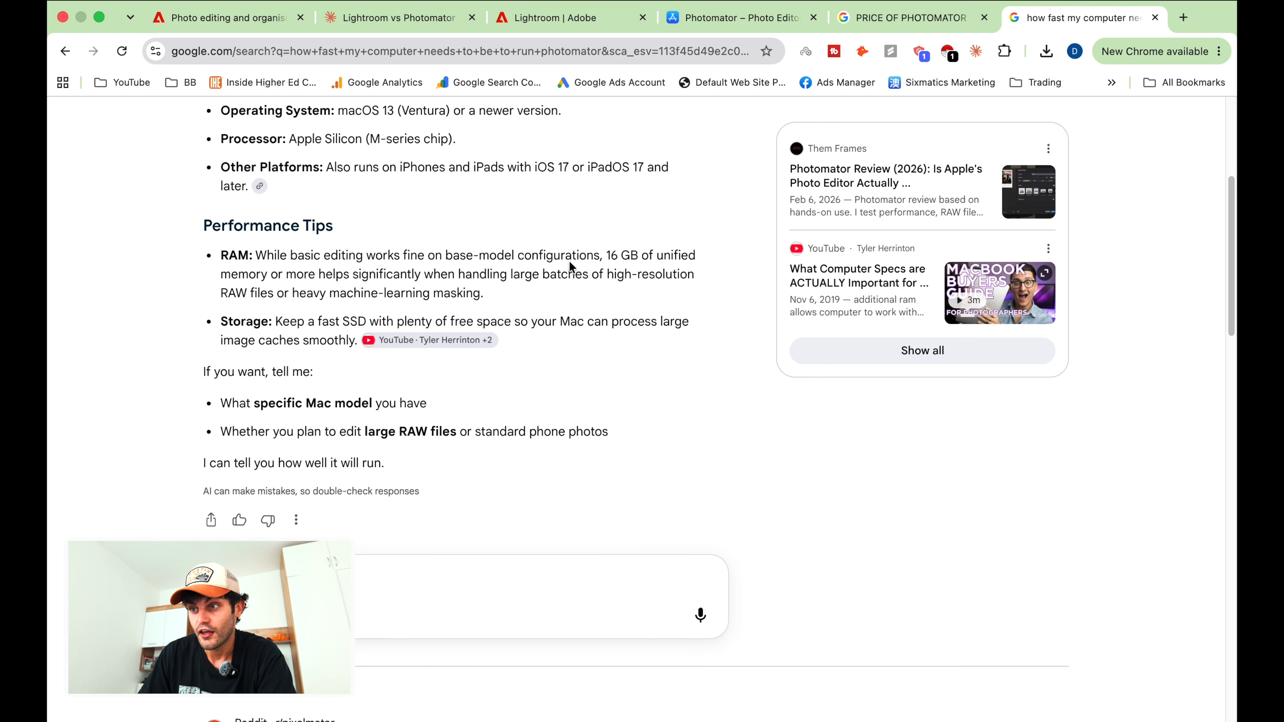
{"action": "scroll", "coordinate": [546, 341], "scroll_direction": "up", "scroll_amount": 3}
{"action": "left_click_drag", "start_coordinate": [457, 323], "coordinate": [221, 324]}
{"action": "left_click", "coordinate": [525, 315]}
{"action": "scroll", "coordinate": [527, 316], "scroll_direction": "down", "scroll_amount": 1}
{"action": "scroll", "coordinate": [527, 320], "scroll_direction": "down", "scroll_amount": 10}
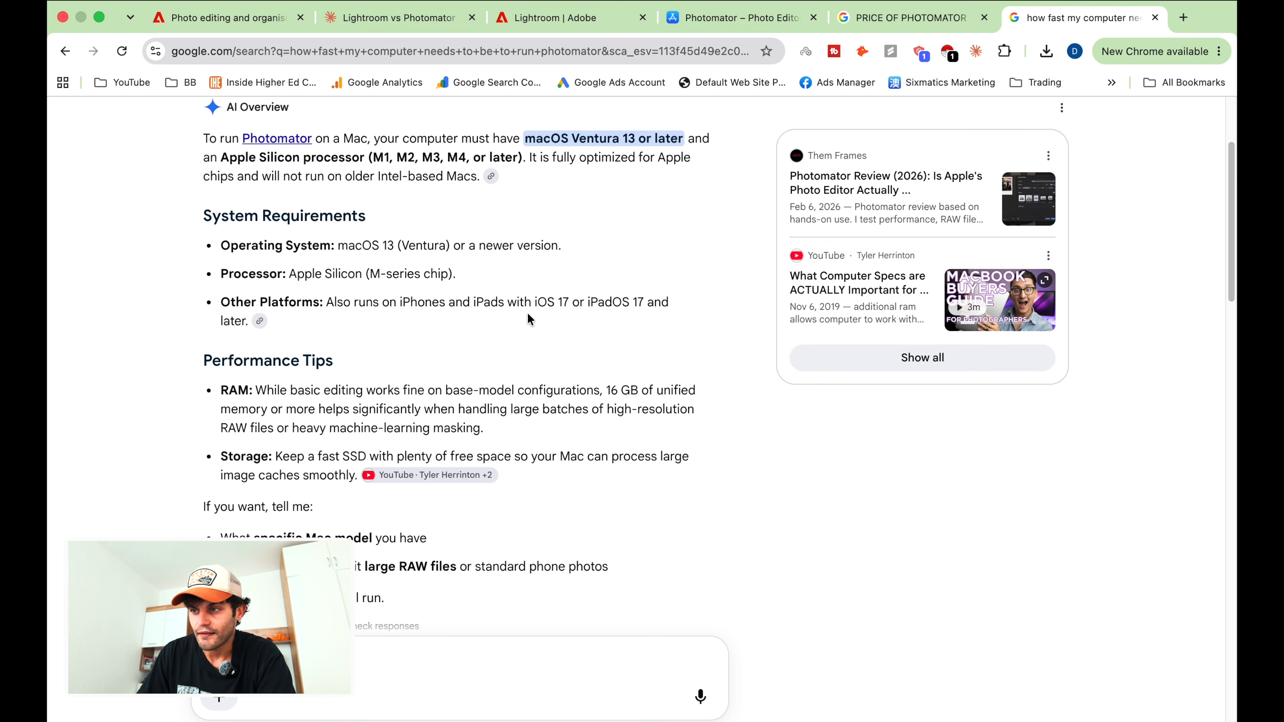
{"action": "scroll", "coordinate": [442, 449], "scroll_direction": "up", "scroll_amount": 1}
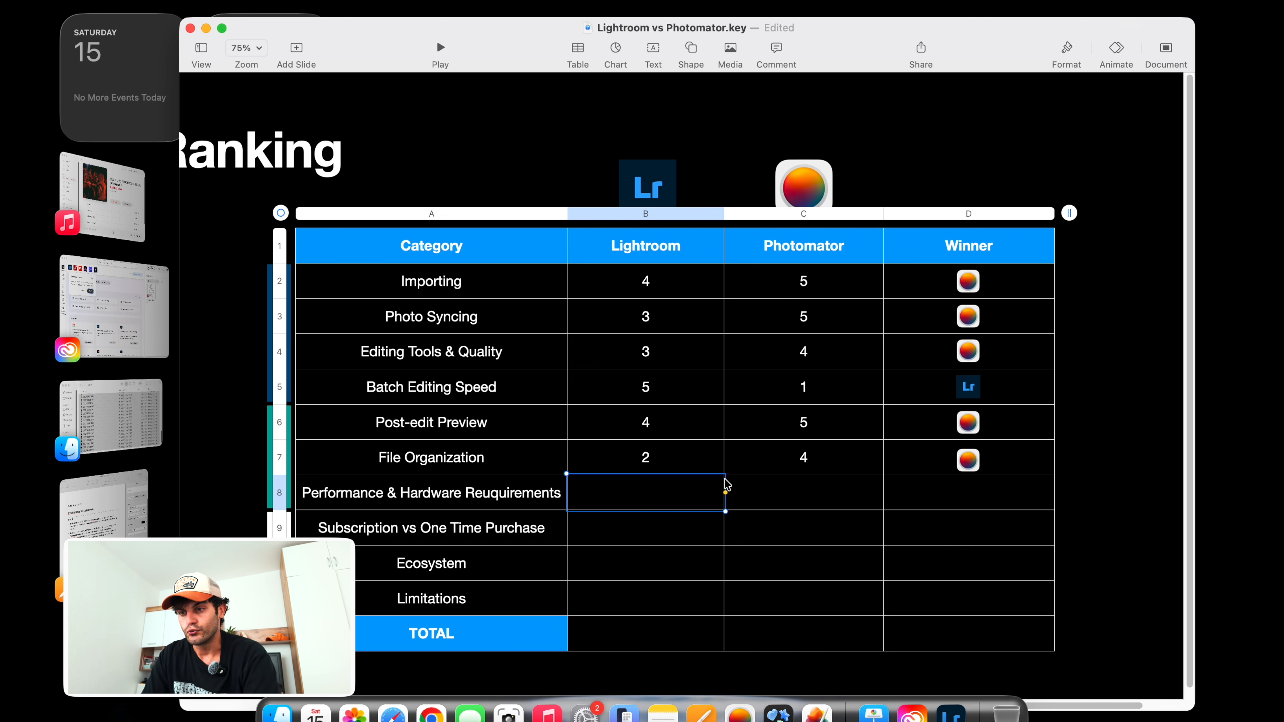
Step: Score the performance and hardware row 3 for both apps and place the Lightroom and Photomator icons side by side in its Winner cell
{"action": "type", "text": "3"}
{"action": "key", "text": "Tab"}
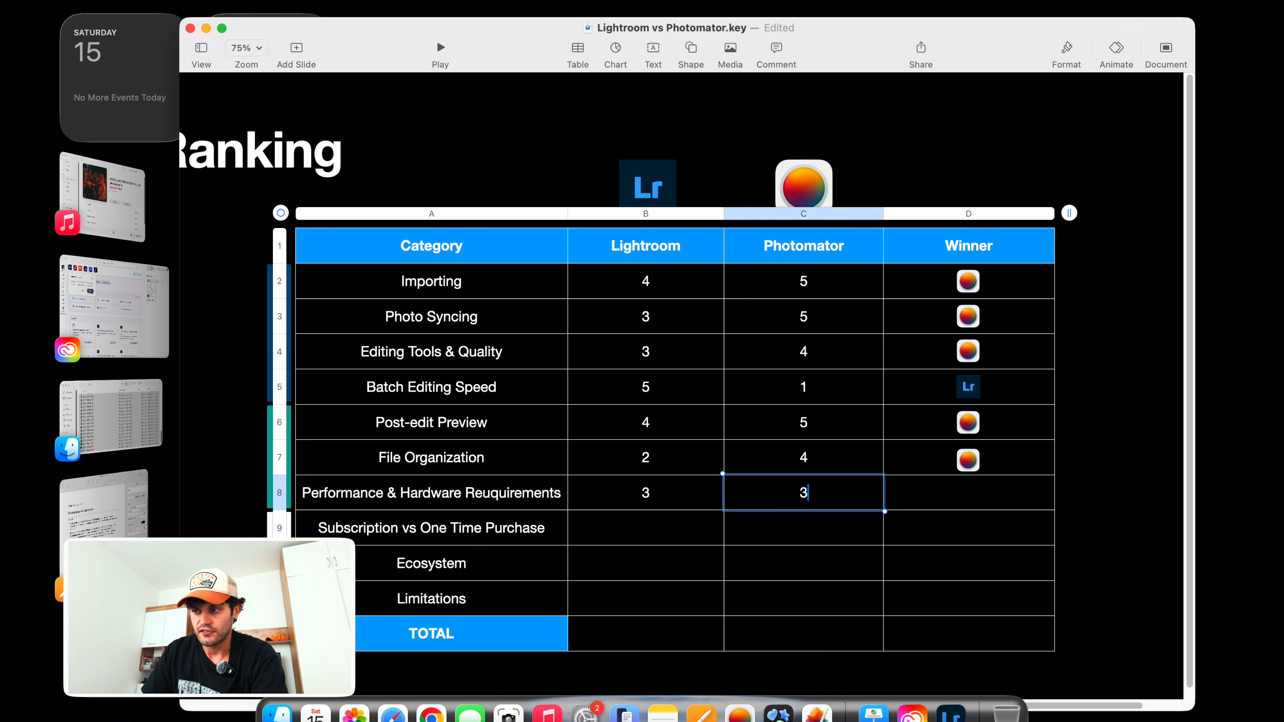
{"action": "left_click", "coordinate": [1155, 449]}
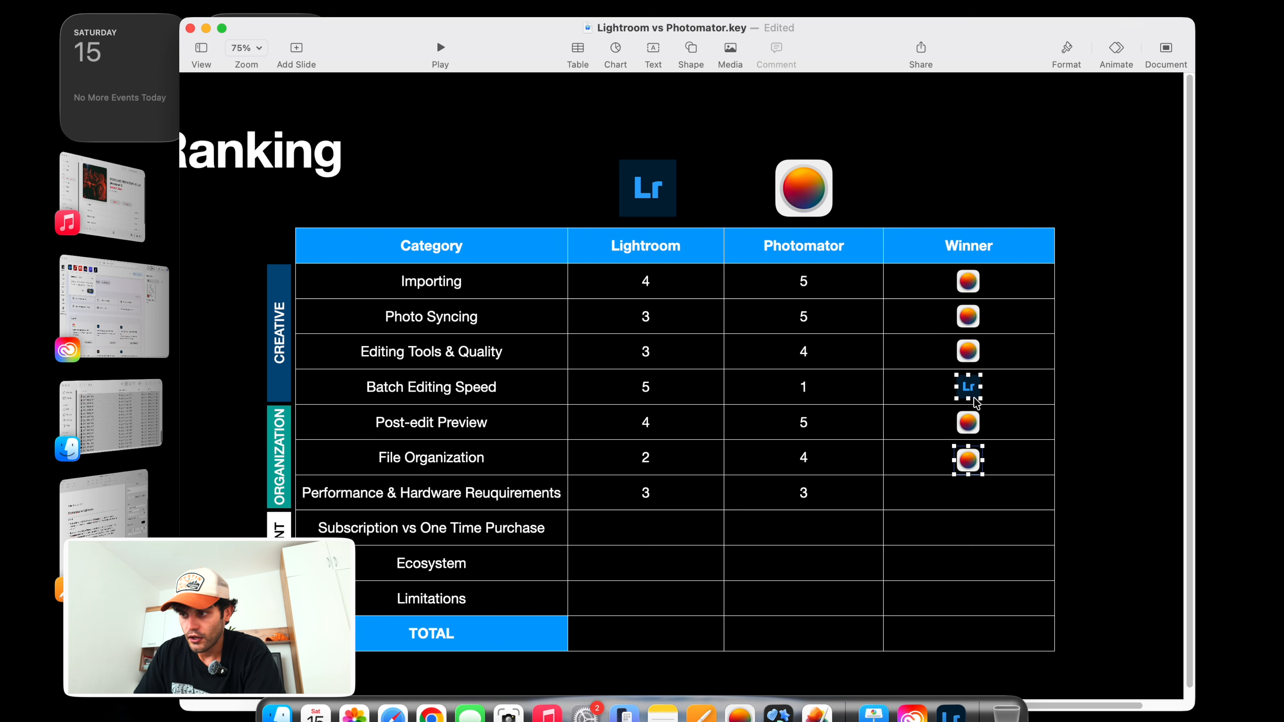
{"action": "left_click_drag", "start_coordinate": [975, 402], "coordinate": [944, 494]}
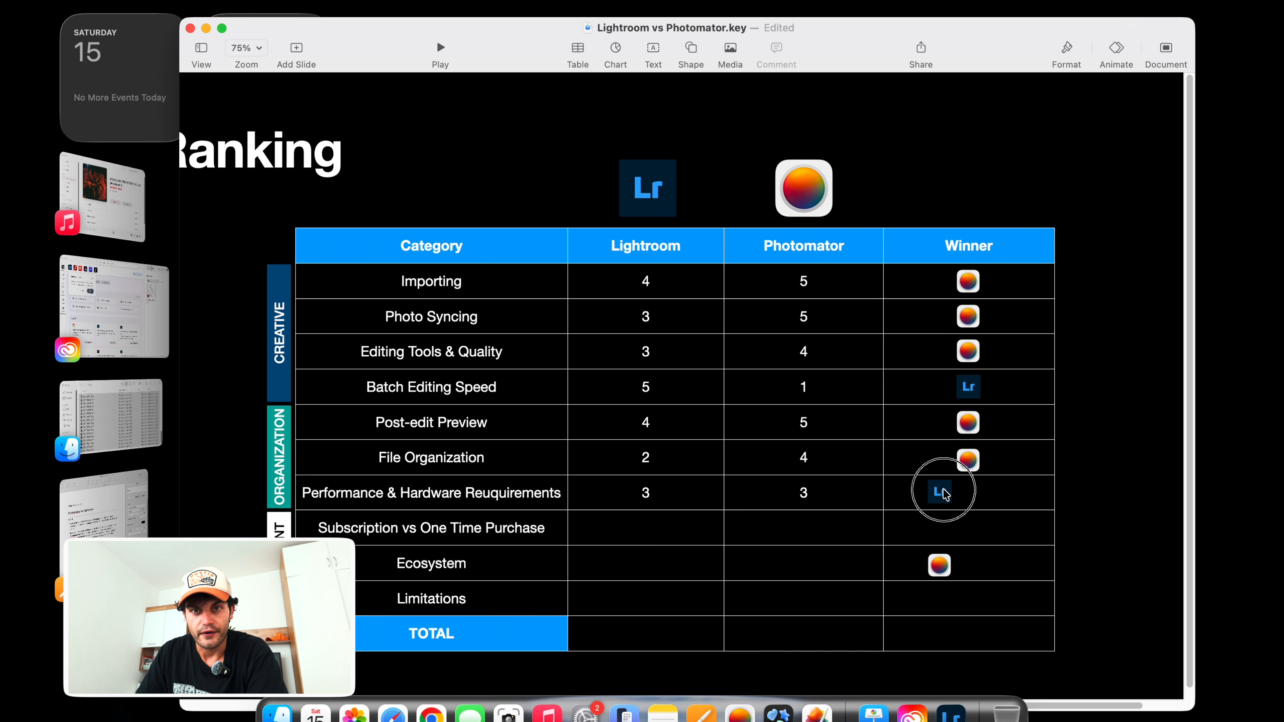
{"action": "left_click_drag", "start_coordinate": [943, 568], "coordinate": [1002, 494]}
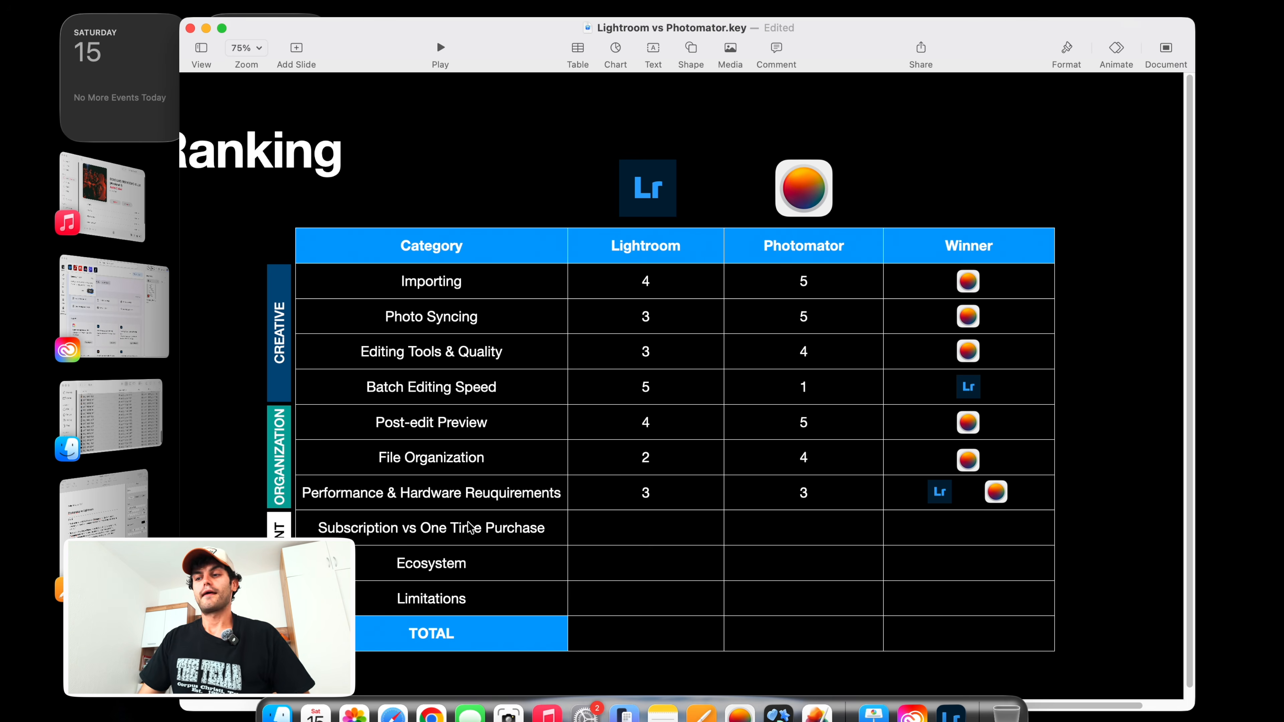
Step: Switch to Chrome, search Google for "lightroom subscription cost" and read the monthly plan prices in the AI Overview
{"action": "left_click", "coordinate": [542, 528]}
{"action": "left_click", "coordinate": [511, 539]}
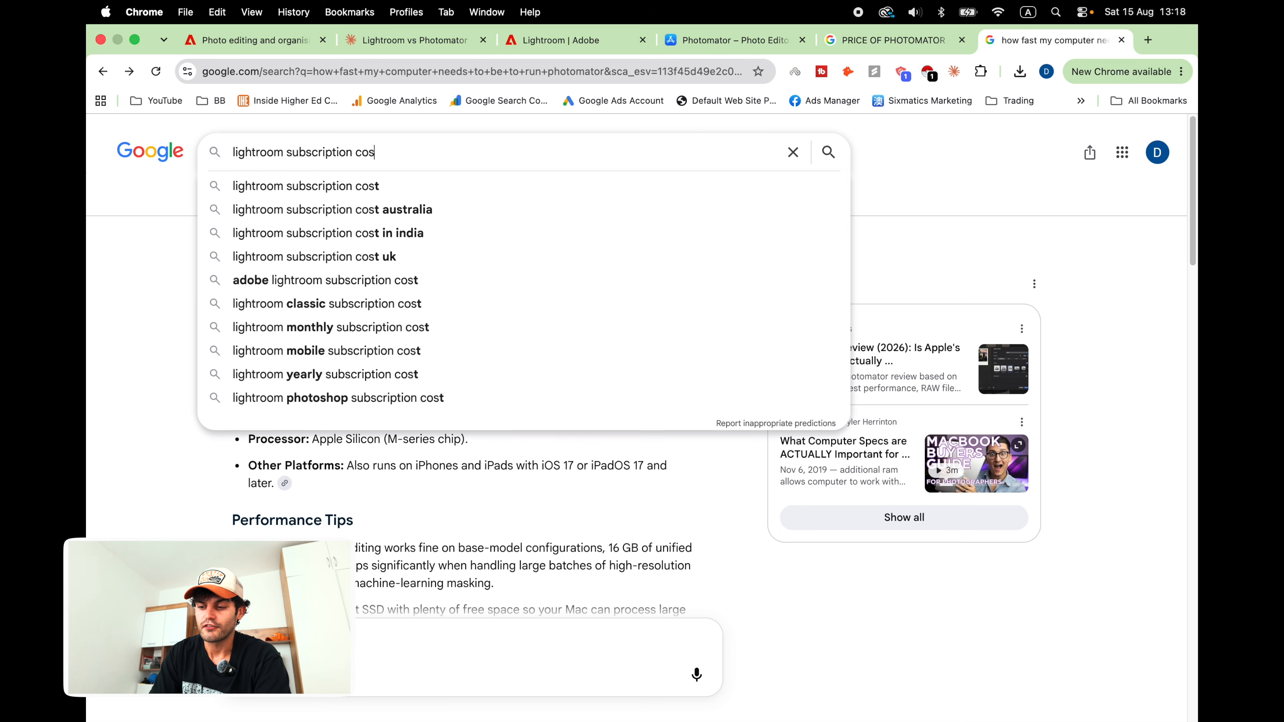
{"action": "key", "text": "Return"}
{"action": "scroll", "coordinate": [465, 240], "scroll_direction": "down", "scroll_amount": 10}
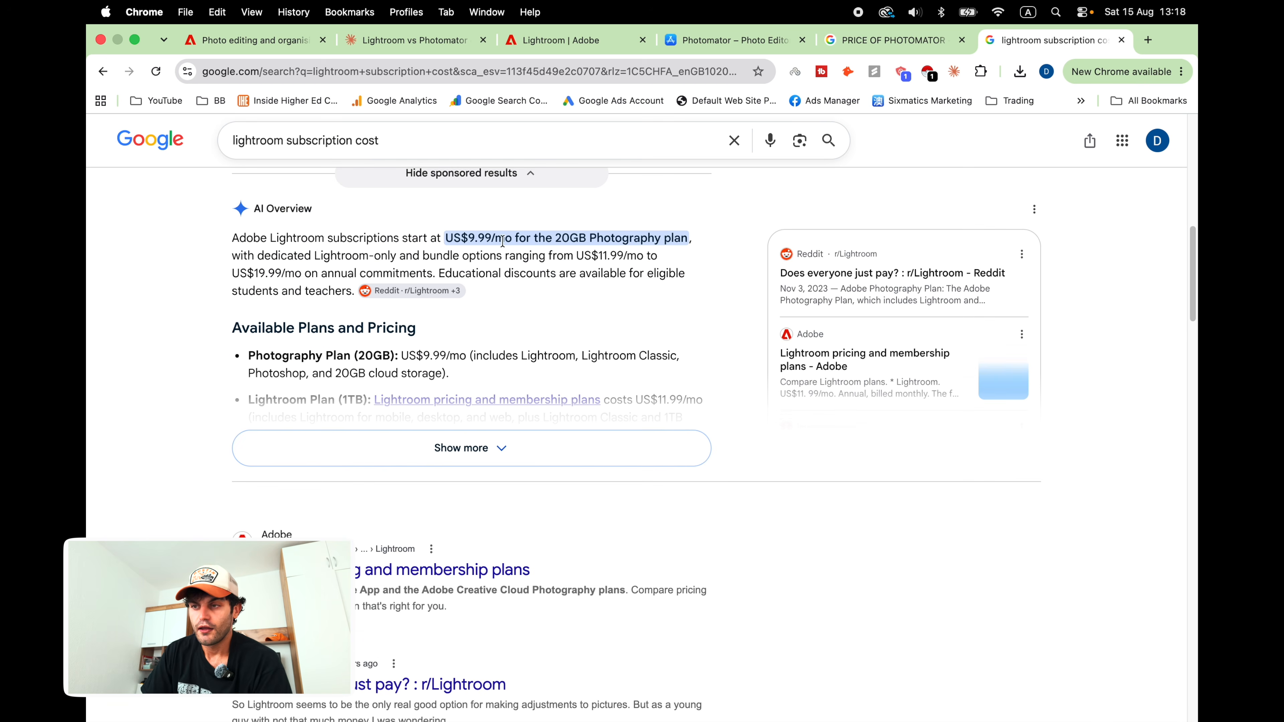
{"action": "left_click_drag", "start_coordinate": [485, 235], "coordinate": [459, 236]}
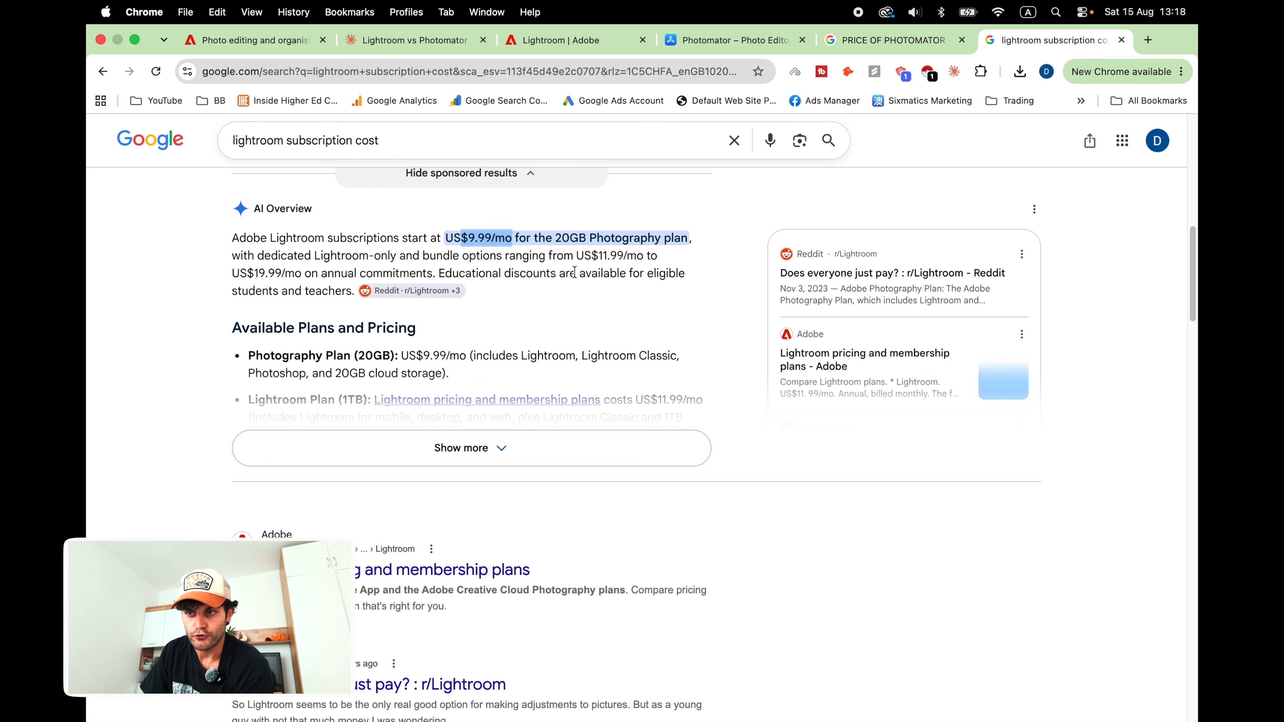
{"action": "left_click_drag", "start_coordinate": [643, 255], "coordinate": [609, 256]}
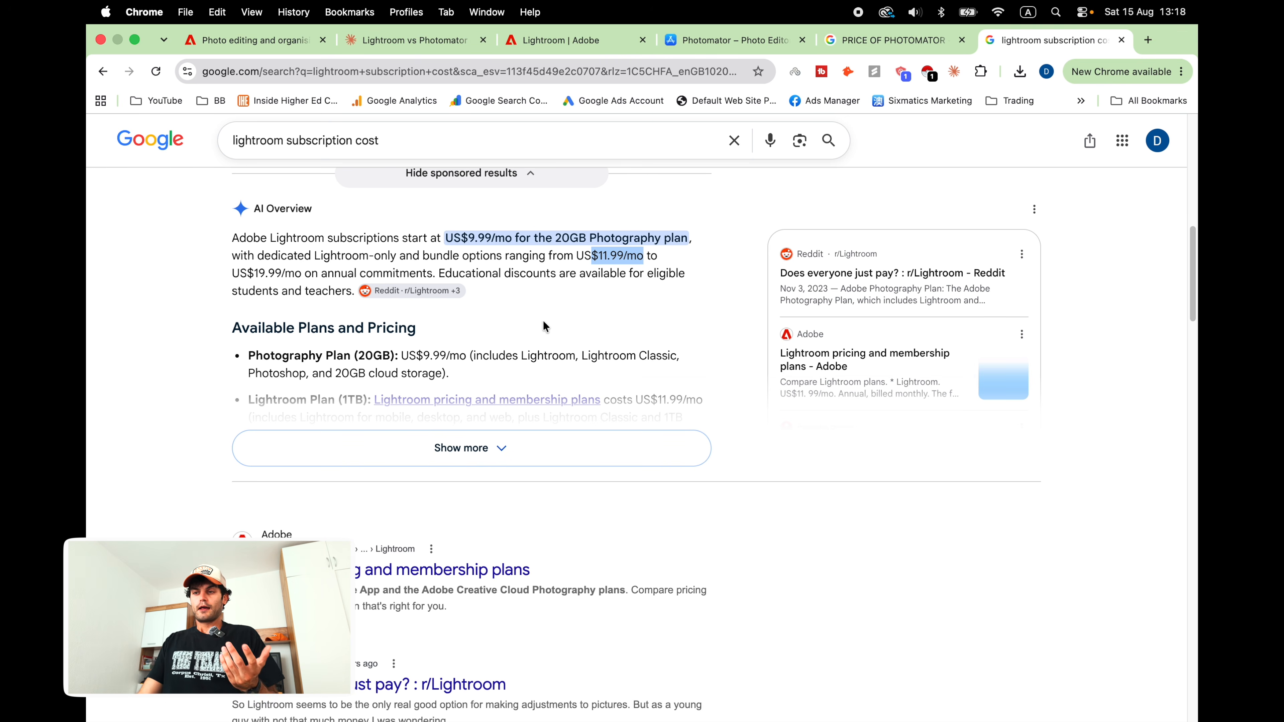
Step: Change the search query to "photomator subscription cost" and run it
{"action": "scroll", "coordinate": [463, 308], "scroll_direction": "up", "scroll_amount": 8}
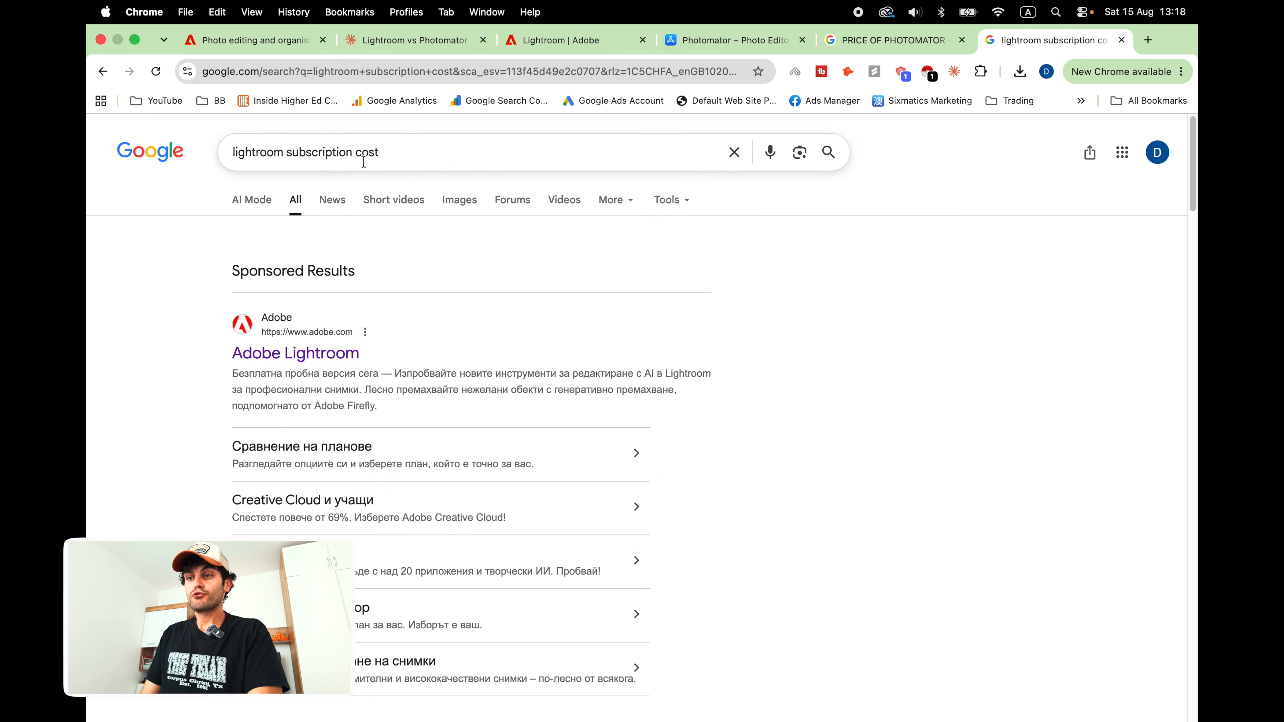
{"action": "left_click", "coordinate": [253, 151]}
{"action": "double_click", "coordinate": [254, 152]}
{"action": "type", "text": "photomator"}
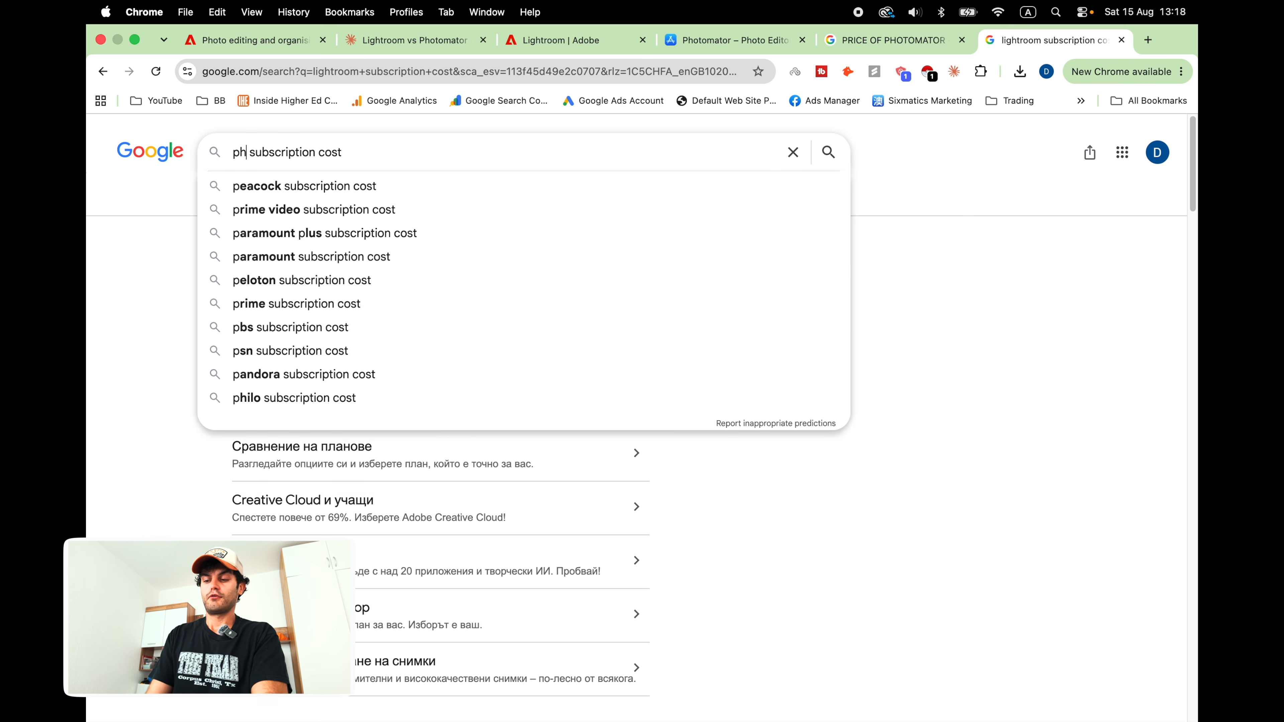
{"action": "key", "text": "Return"}
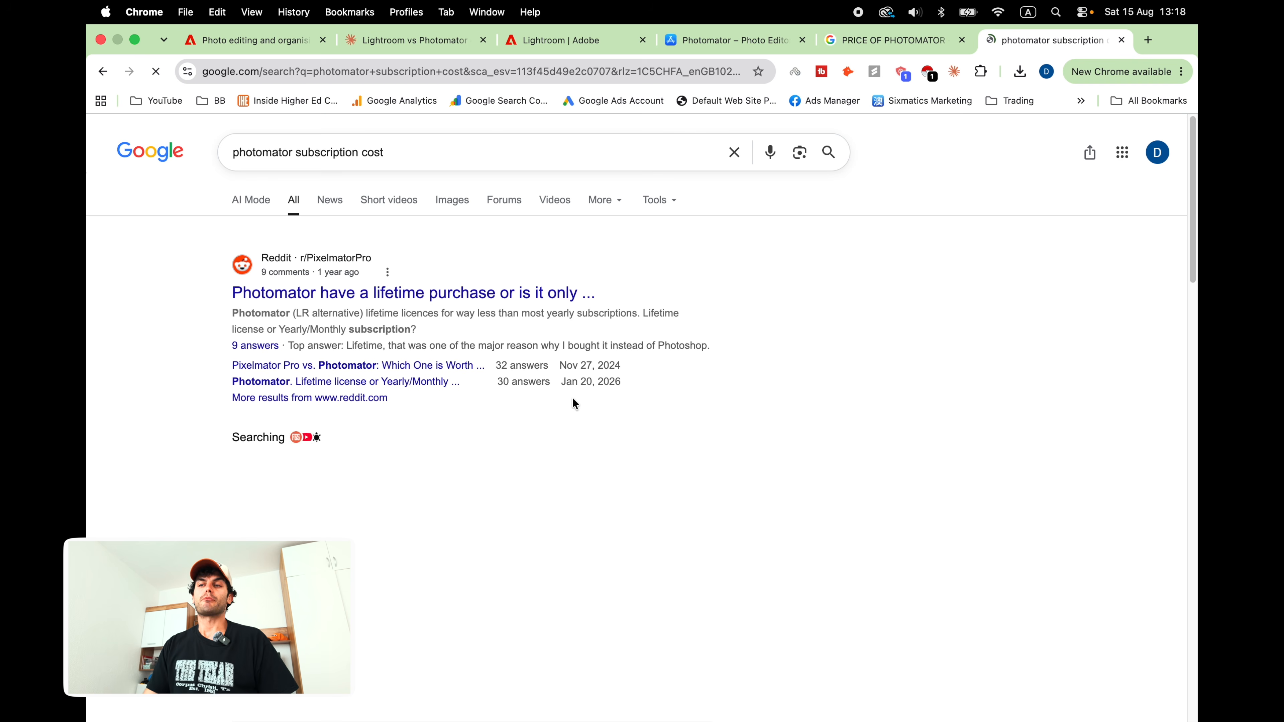
Step: Examine Photomator's subscription and lifetime license pricing in the AI Overview, highlighting the one-time payment
{"action": "scroll", "coordinate": [574, 400], "scroll_direction": "down", "scroll_amount": 5}
{"action": "left_click", "coordinate": [566, 426]}
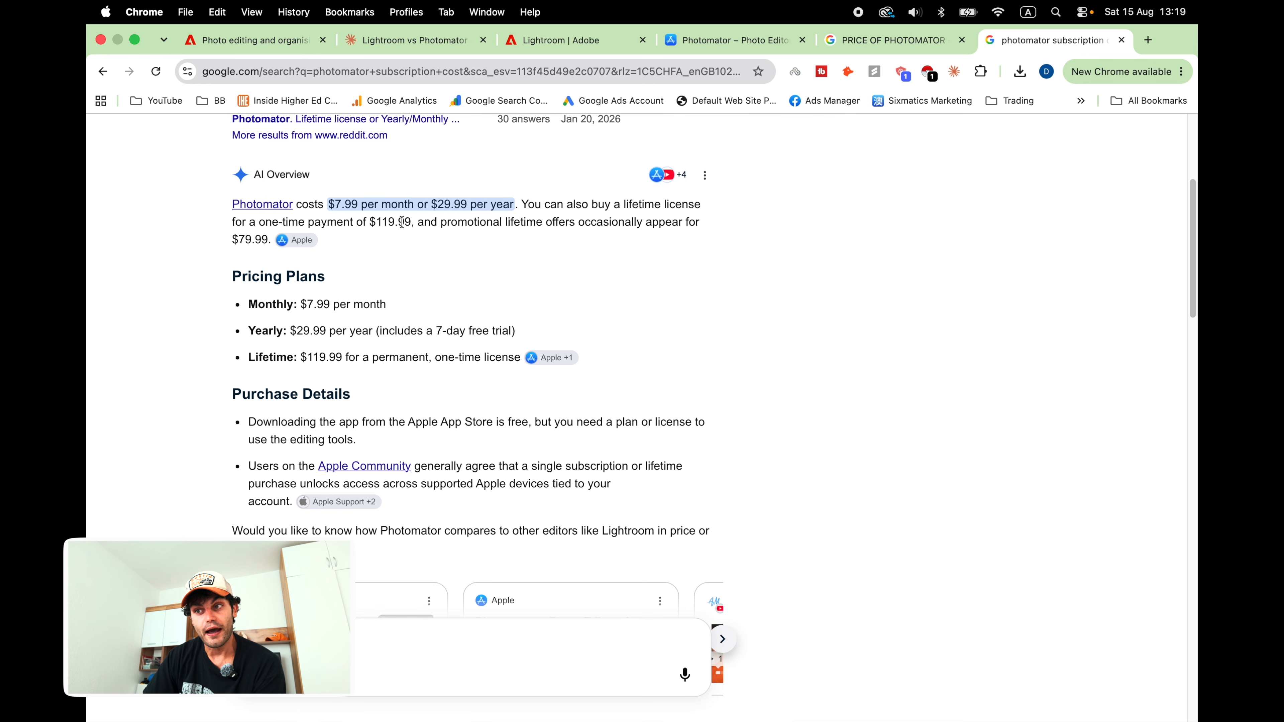
{"action": "left_click_drag", "start_coordinate": [410, 222], "coordinate": [369, 223]}
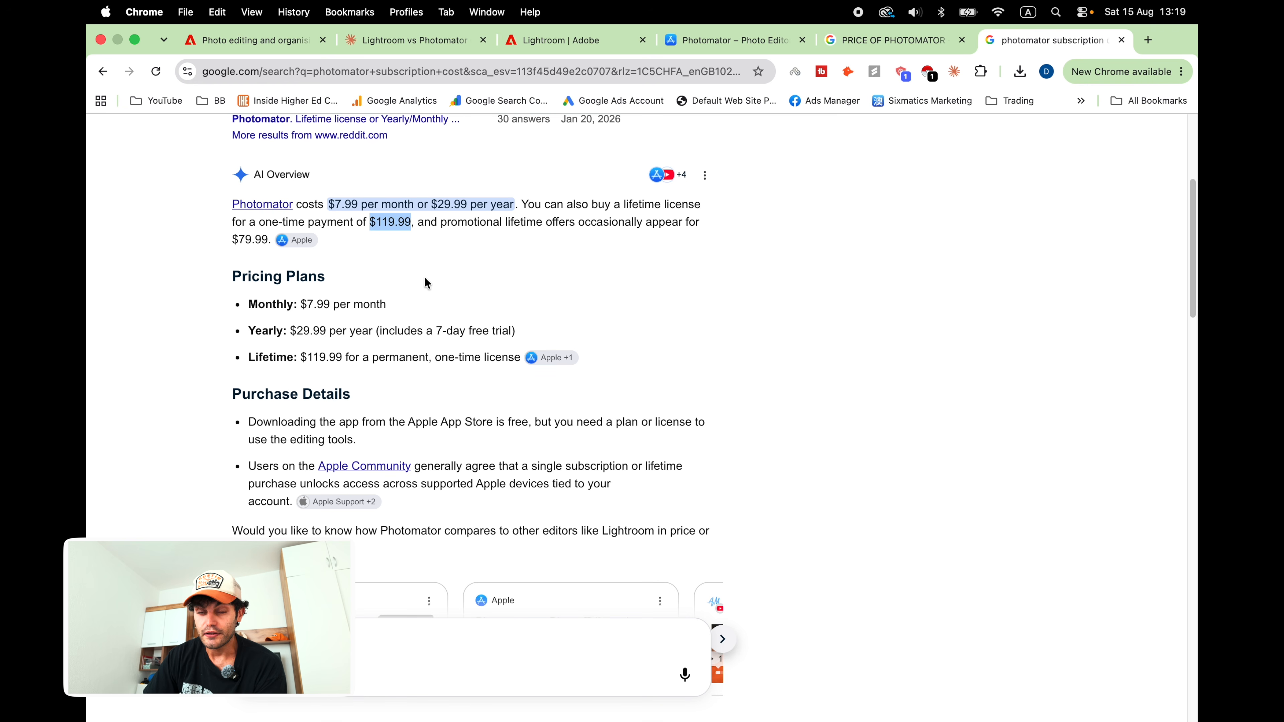
{"action": "left_click", "coordinate": [414, 223]}
{"action": "left_click_drag", "start_coordinate": [414, 223], "coordinate": [258, 227]}
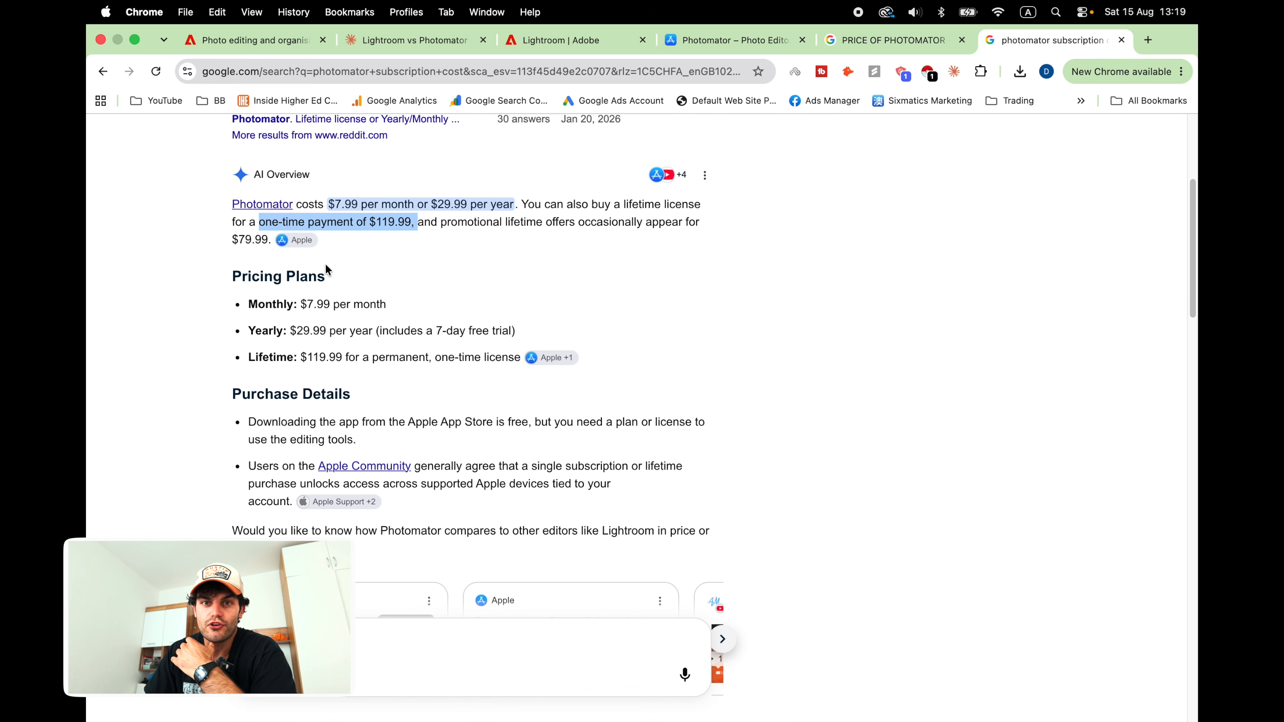
{"action": "left_click", "coordinate": [373, 227]}
{"action": "left_click_drag", "start_coordinate": [417, 225], "coordinate": [371, 222]}
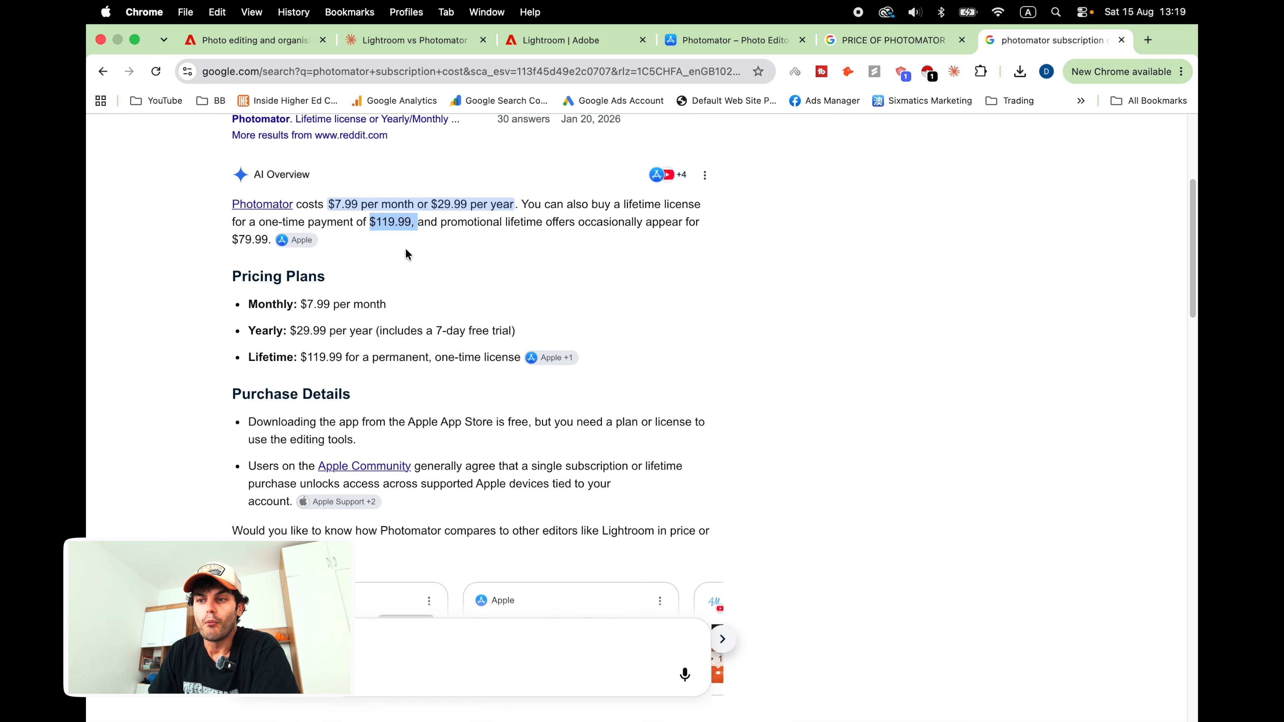
{"action": "left_click_drag", "start_coordinate": [411, 228], "coordinate": [369, 223]}
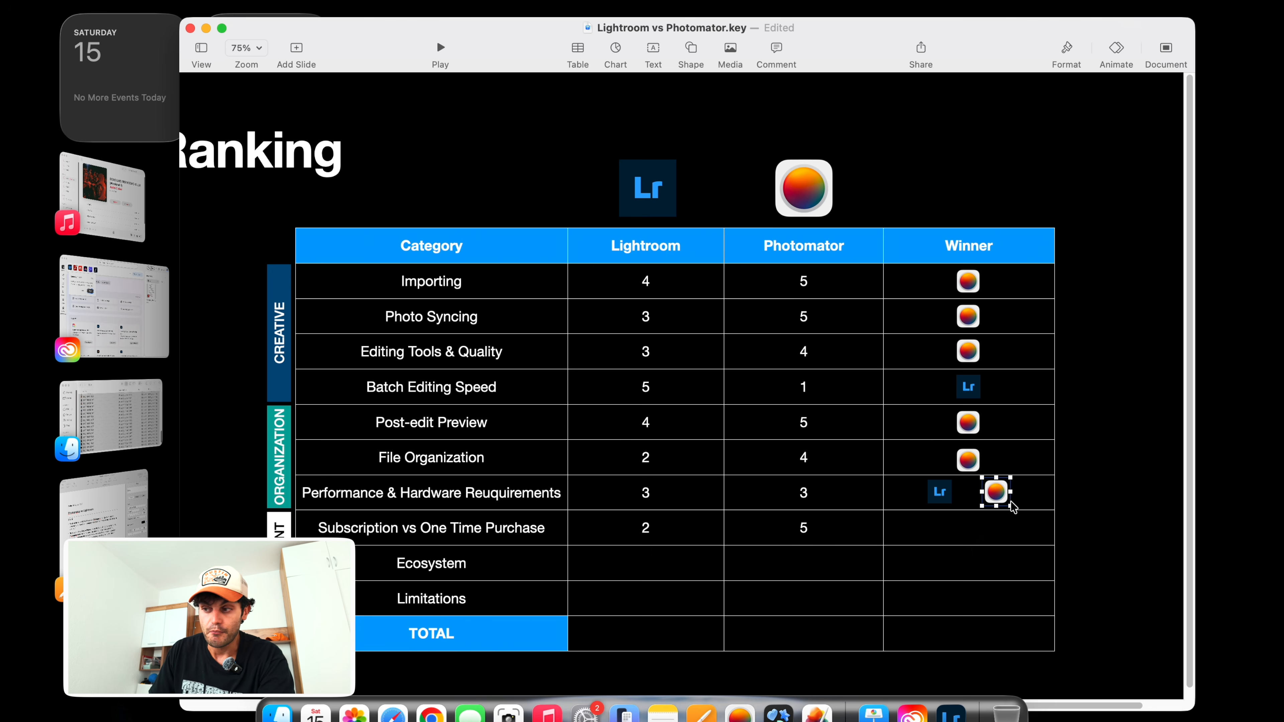
Step: Place a copy of the Photomator icon in the Winner cell of the Subscription vs One Time Purchase row
{"action": "left_click_drag", "start_coordinate": [1012, 506], "coordinate": [985, 543]}
{"action": "left_click", "coordinate": [1122, 501]}
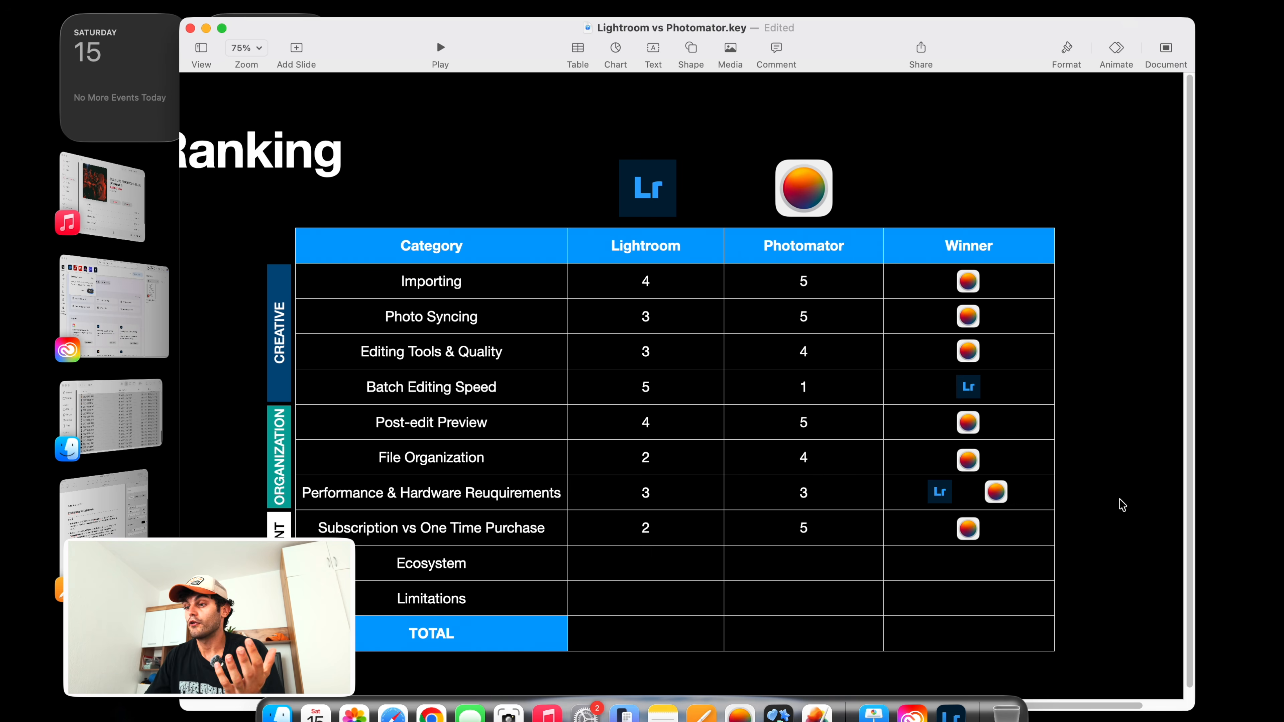
Step: Score the Ecosystem row 1 for Photomator and 5 for Lightroom
{"action": "left_click", "coordinate": [818, 570]}
{"action": "type", "text": "1"}
{"action": "left_click", "coordinate": [651, 565]}
{"action": "type", "text": "5"}
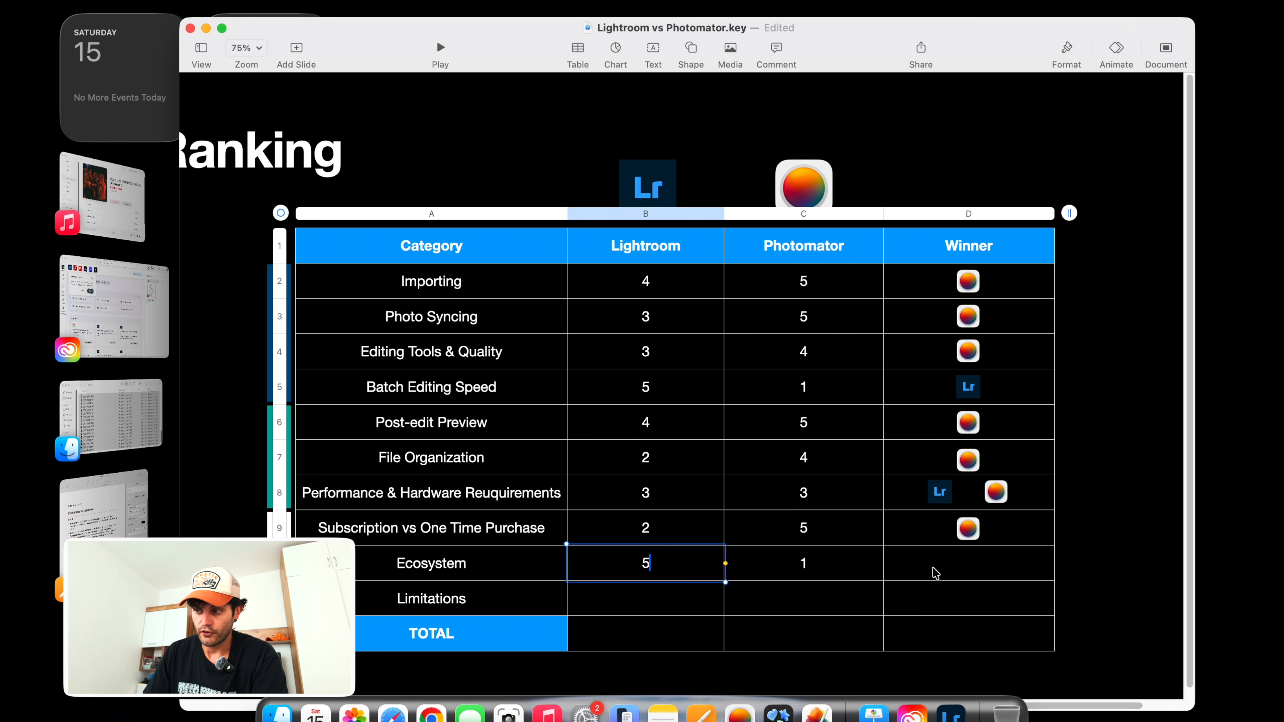
Step: Place a copy of the Lightroom icon in the Winner cell of the Ecosystem row
{"action": "left_click", "coordinate": [971, 534]}
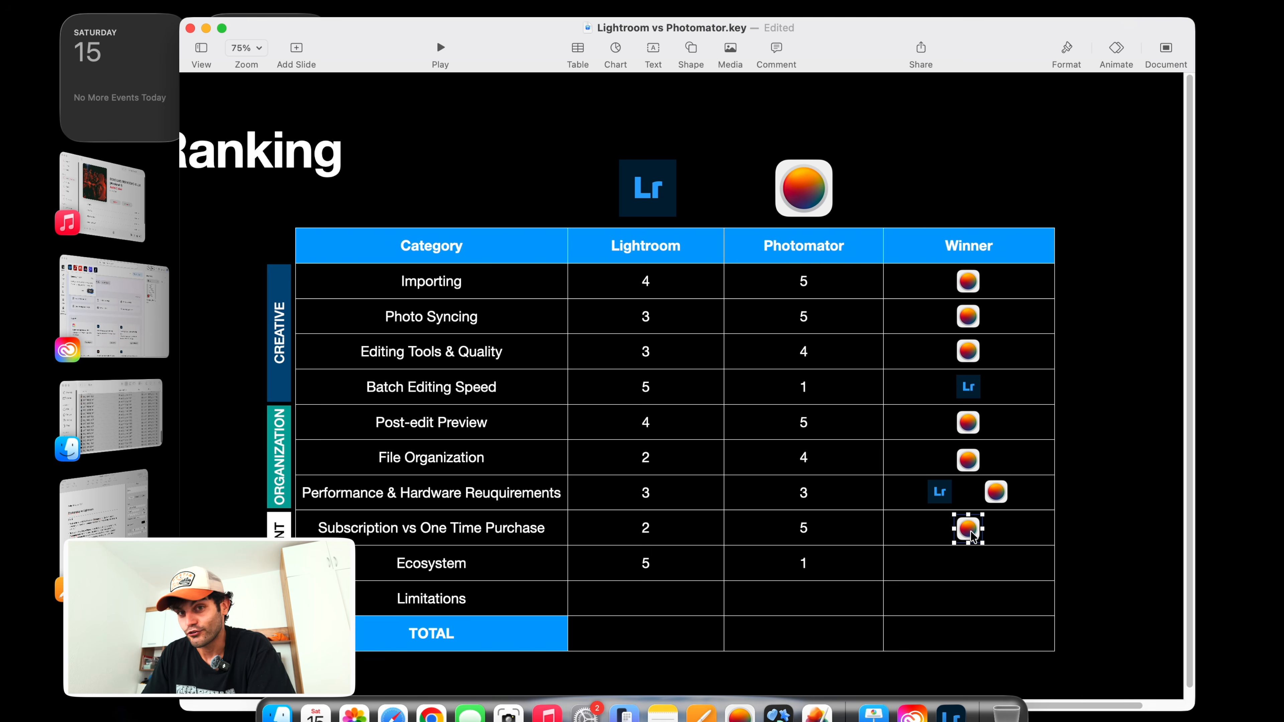
{"action": "left_click", "coordinate": [940, 493]}
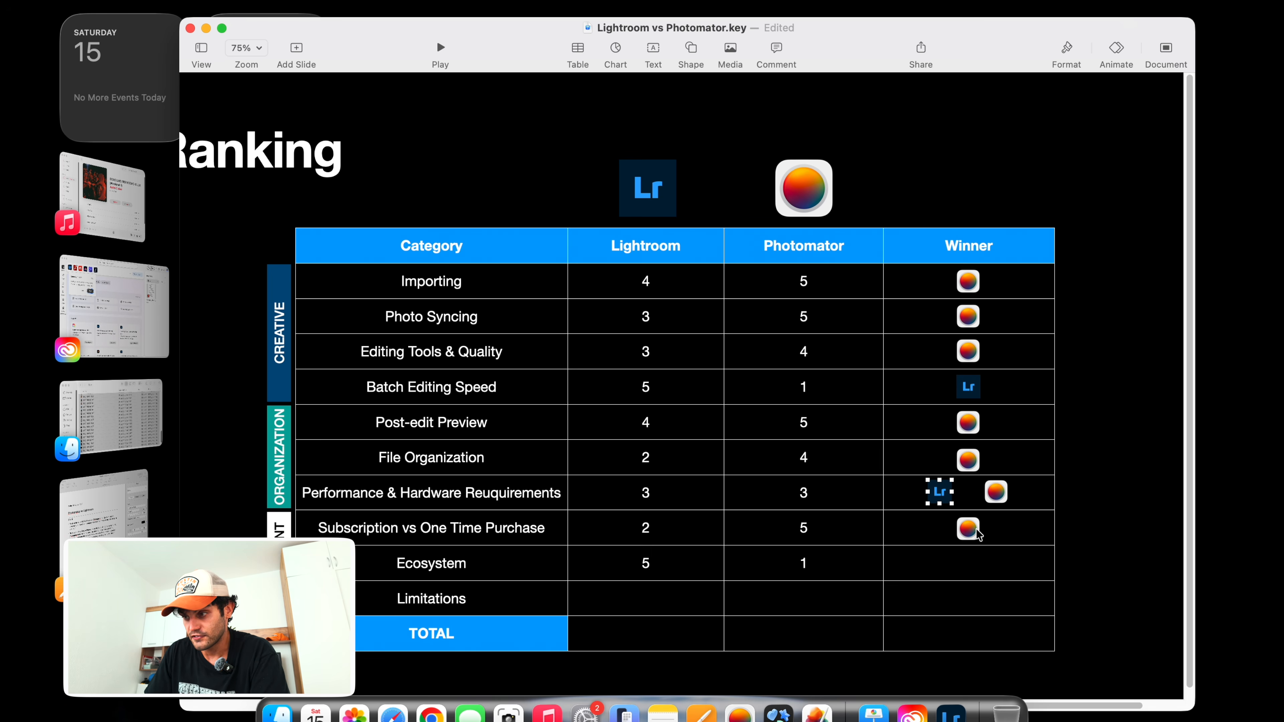
{"action": "left_click_drag", "start_coordinate": [941, 493], "coordinate": [971, 569]}
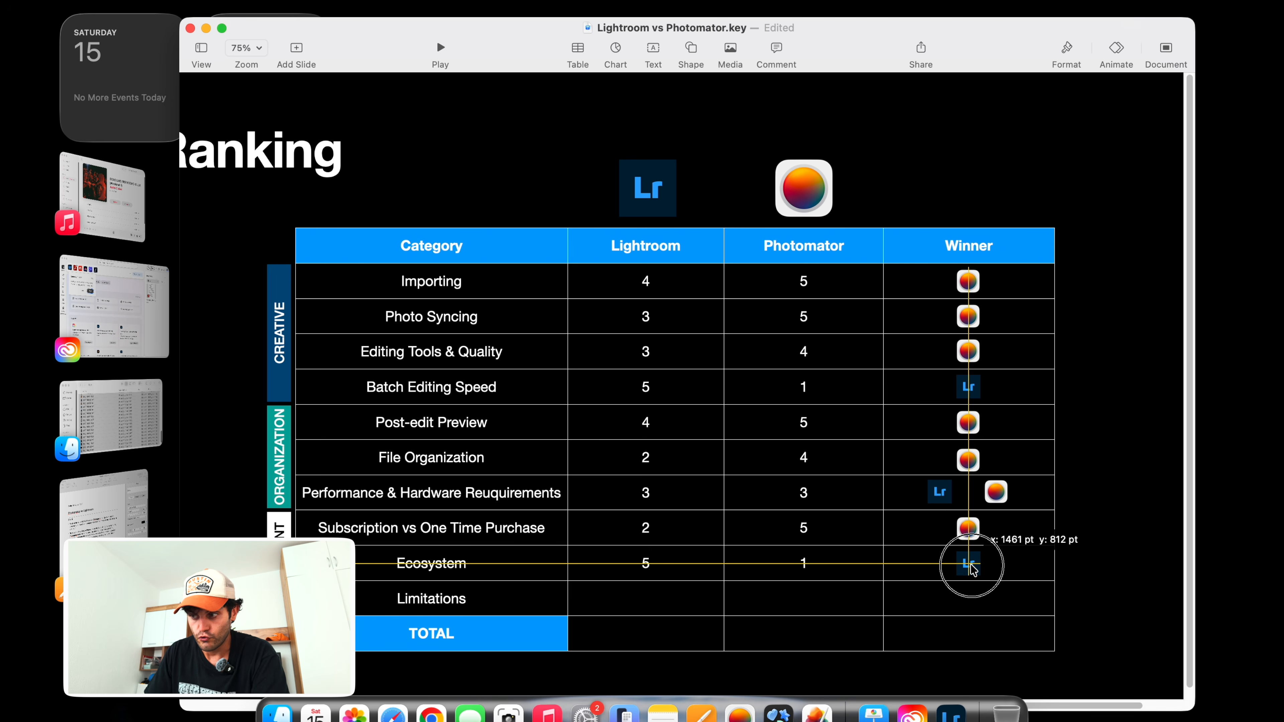